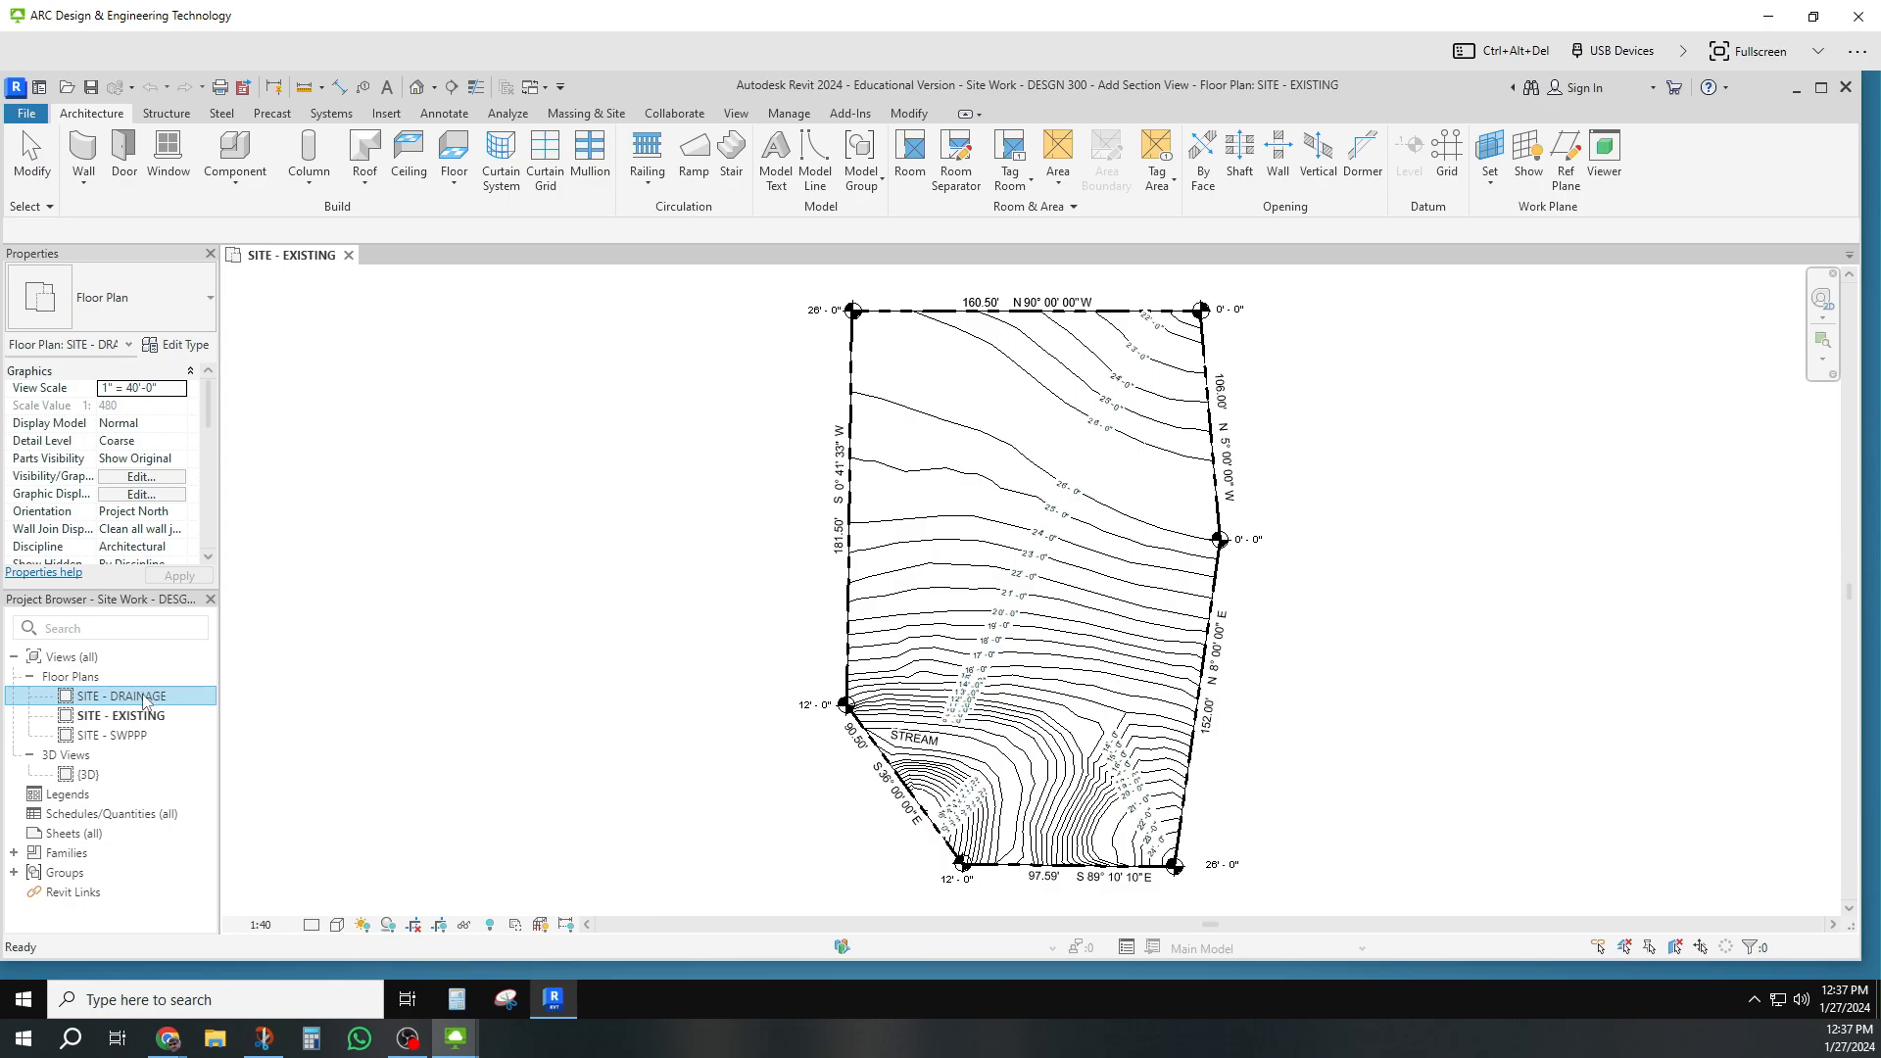
Step: Open the SITE - DRAINAGE floor plan and the SITE - SWPPP floor plan
double_click(142, 699)
double_click(113, 735)
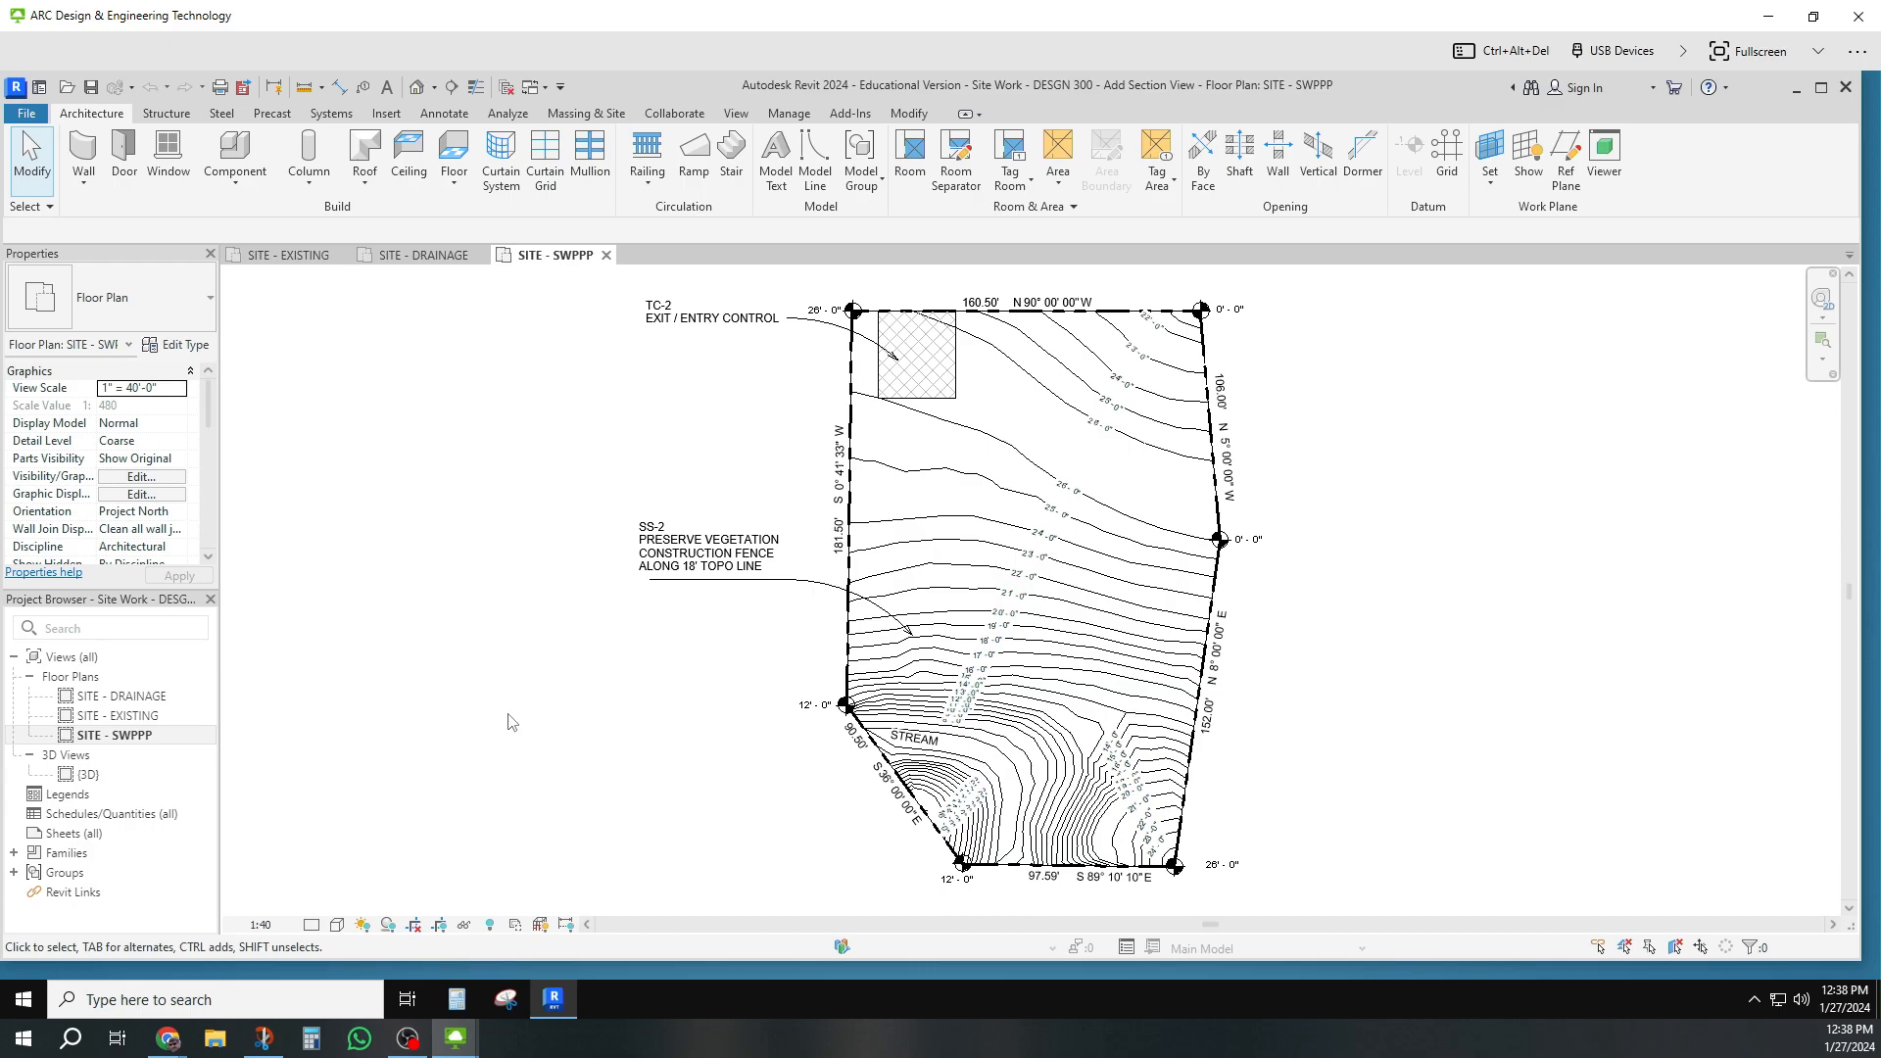
click(714, 580)
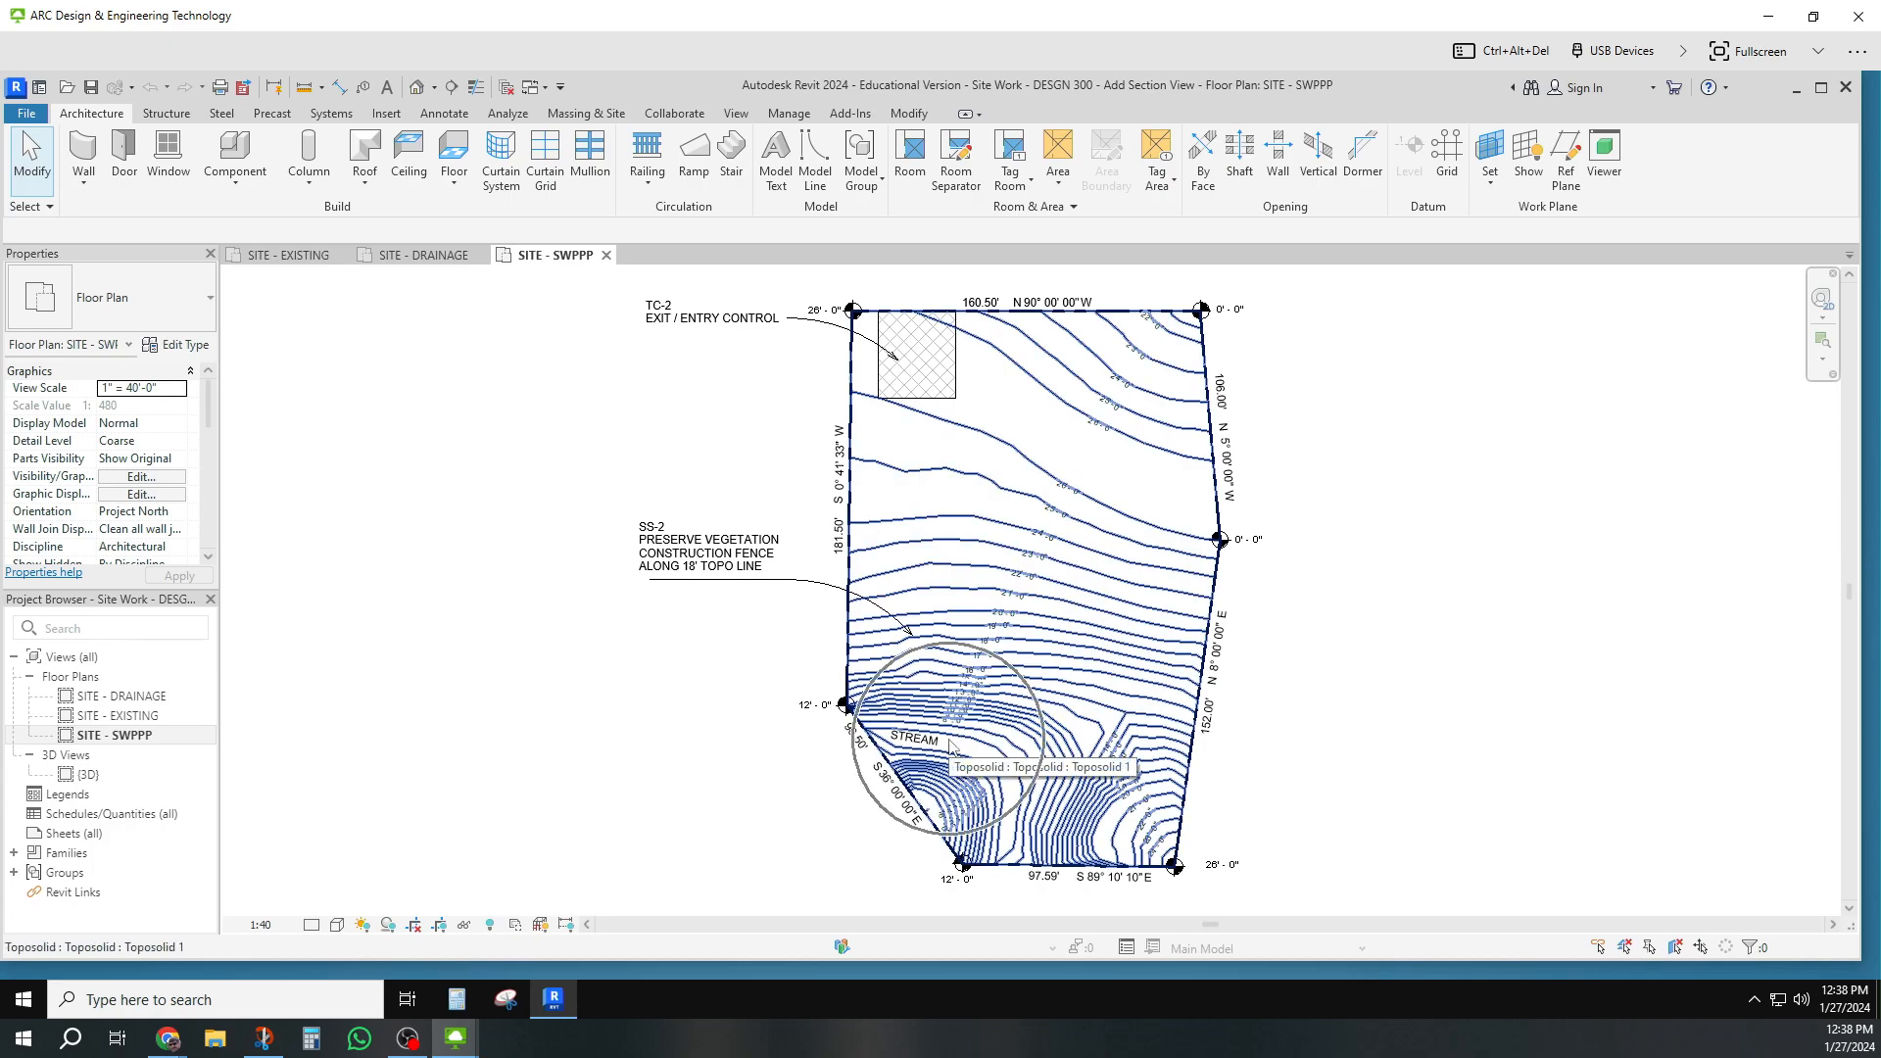
key(ctrl)
key(ctrl)
key(ctrl)
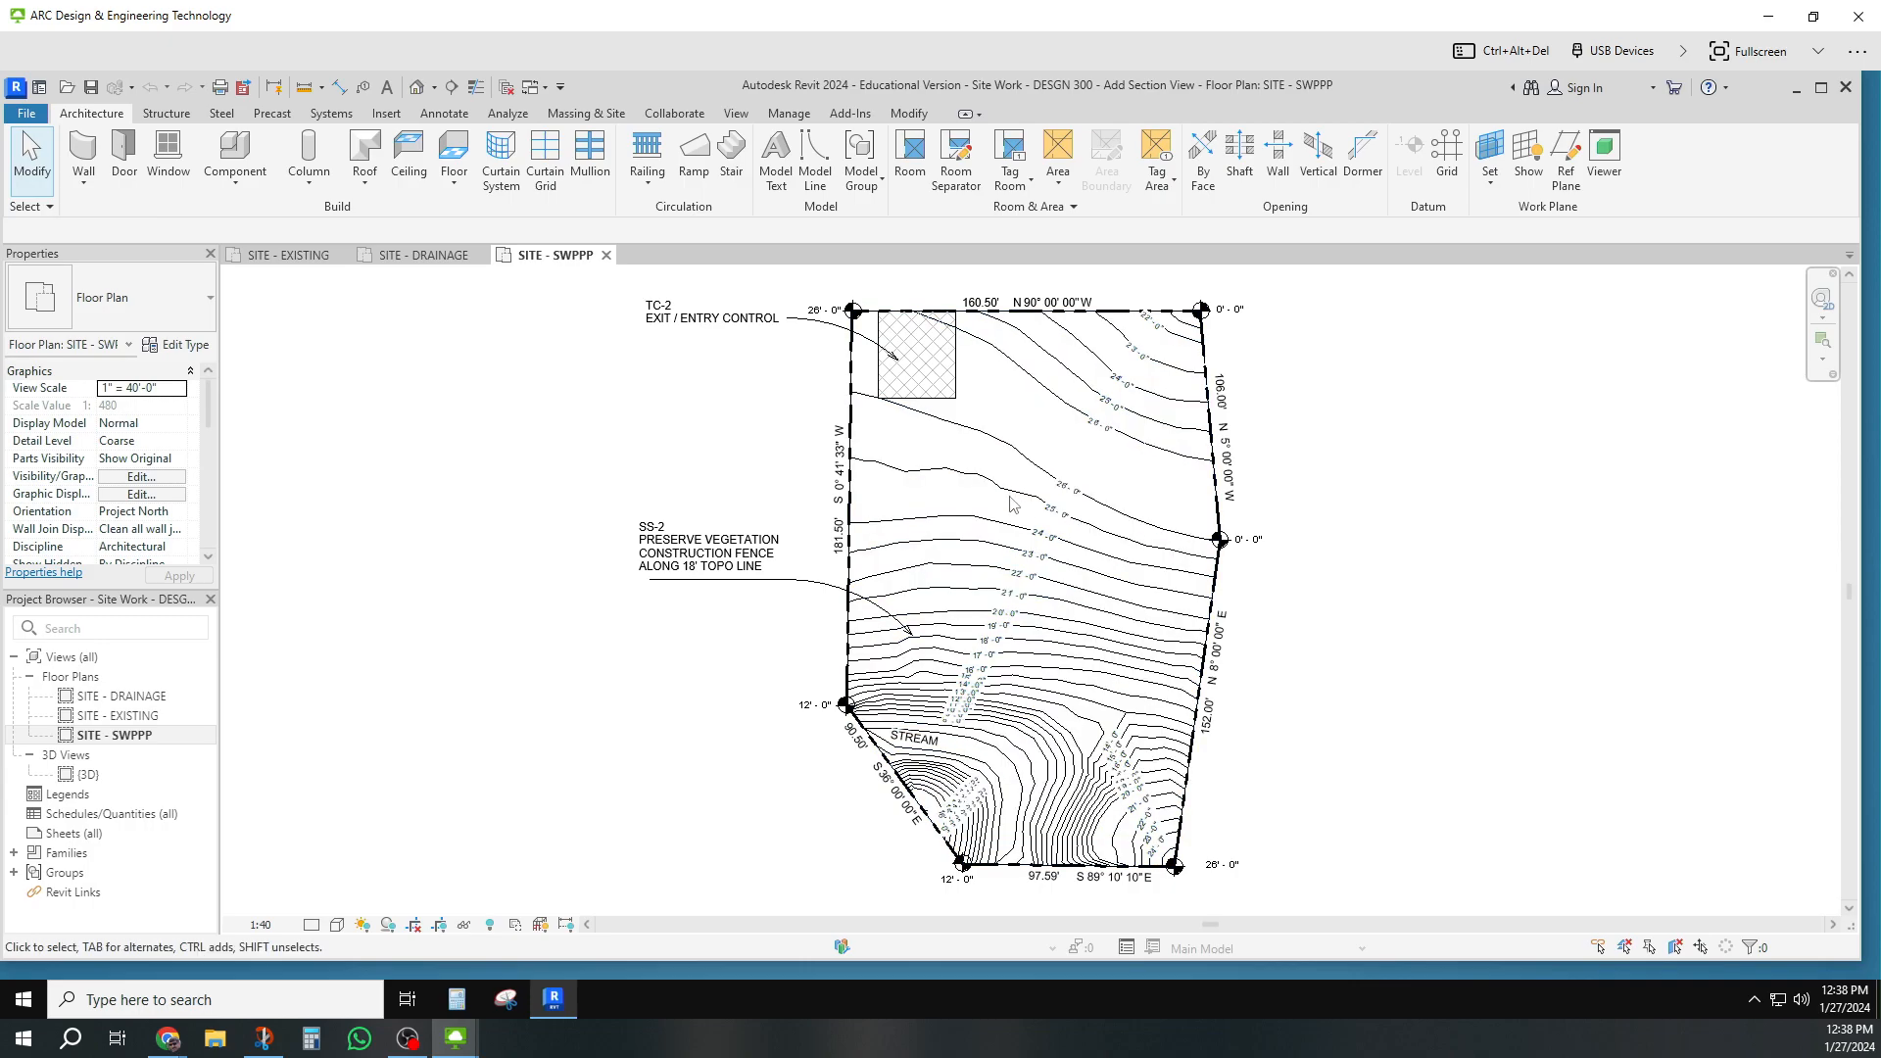
key(ctrl)
click(134, 735)
click(133, 735)
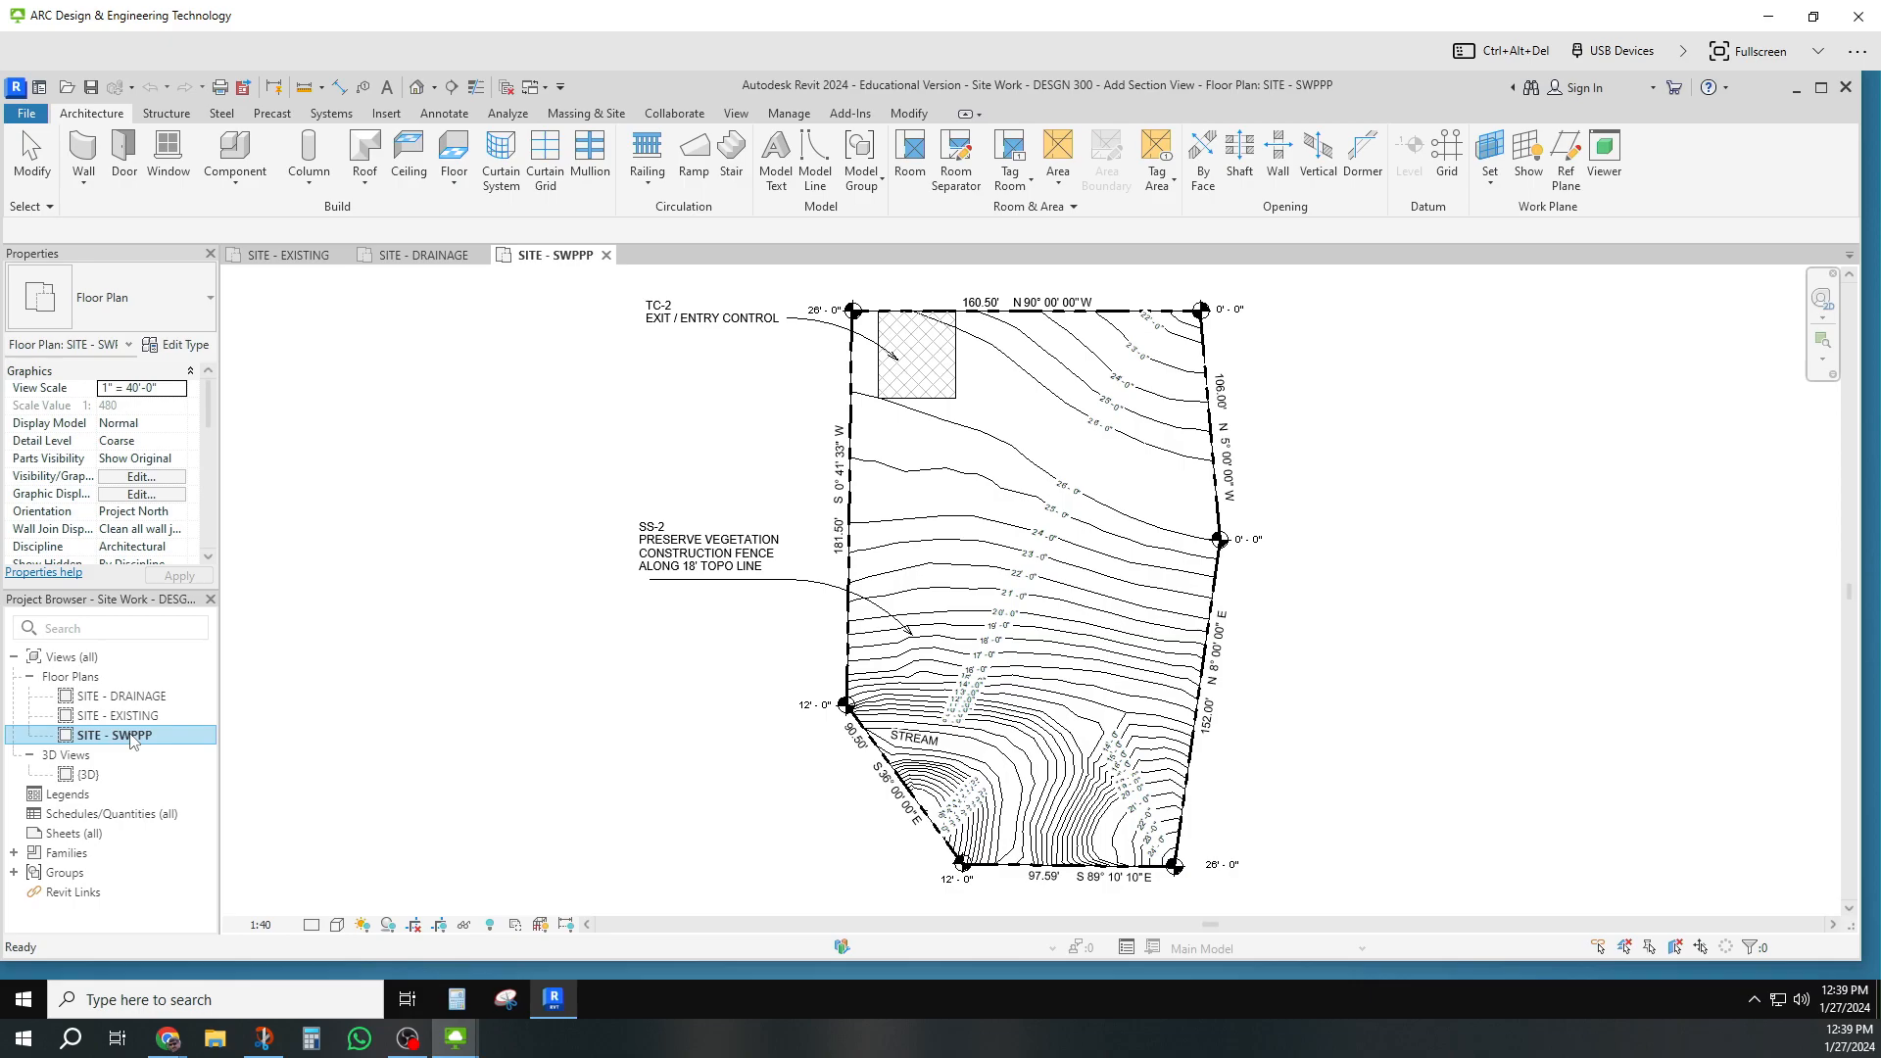
Step: Draw a building section diagonally across the site, from outside its northeast corner to beyond the southwest boundary past the stream
scroll(468, 748, down, 1)
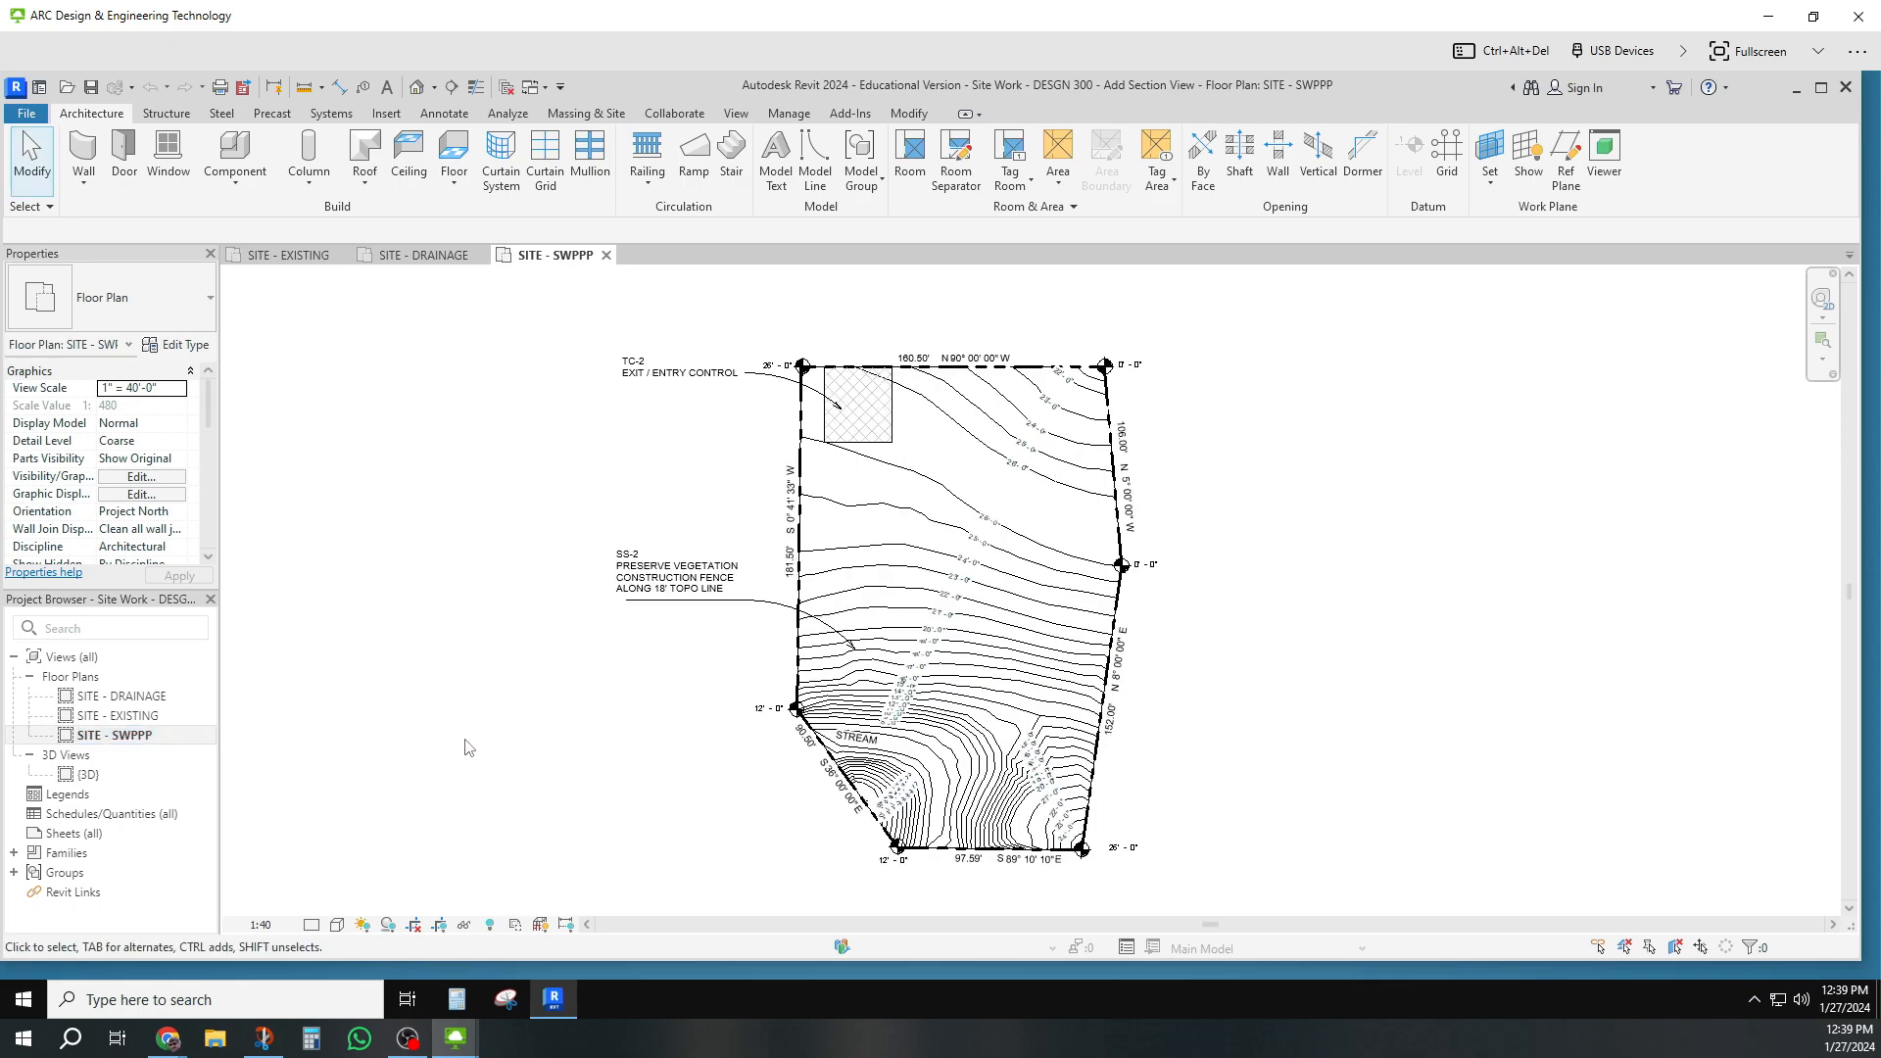
click(1140, 92)
click(742, 115)
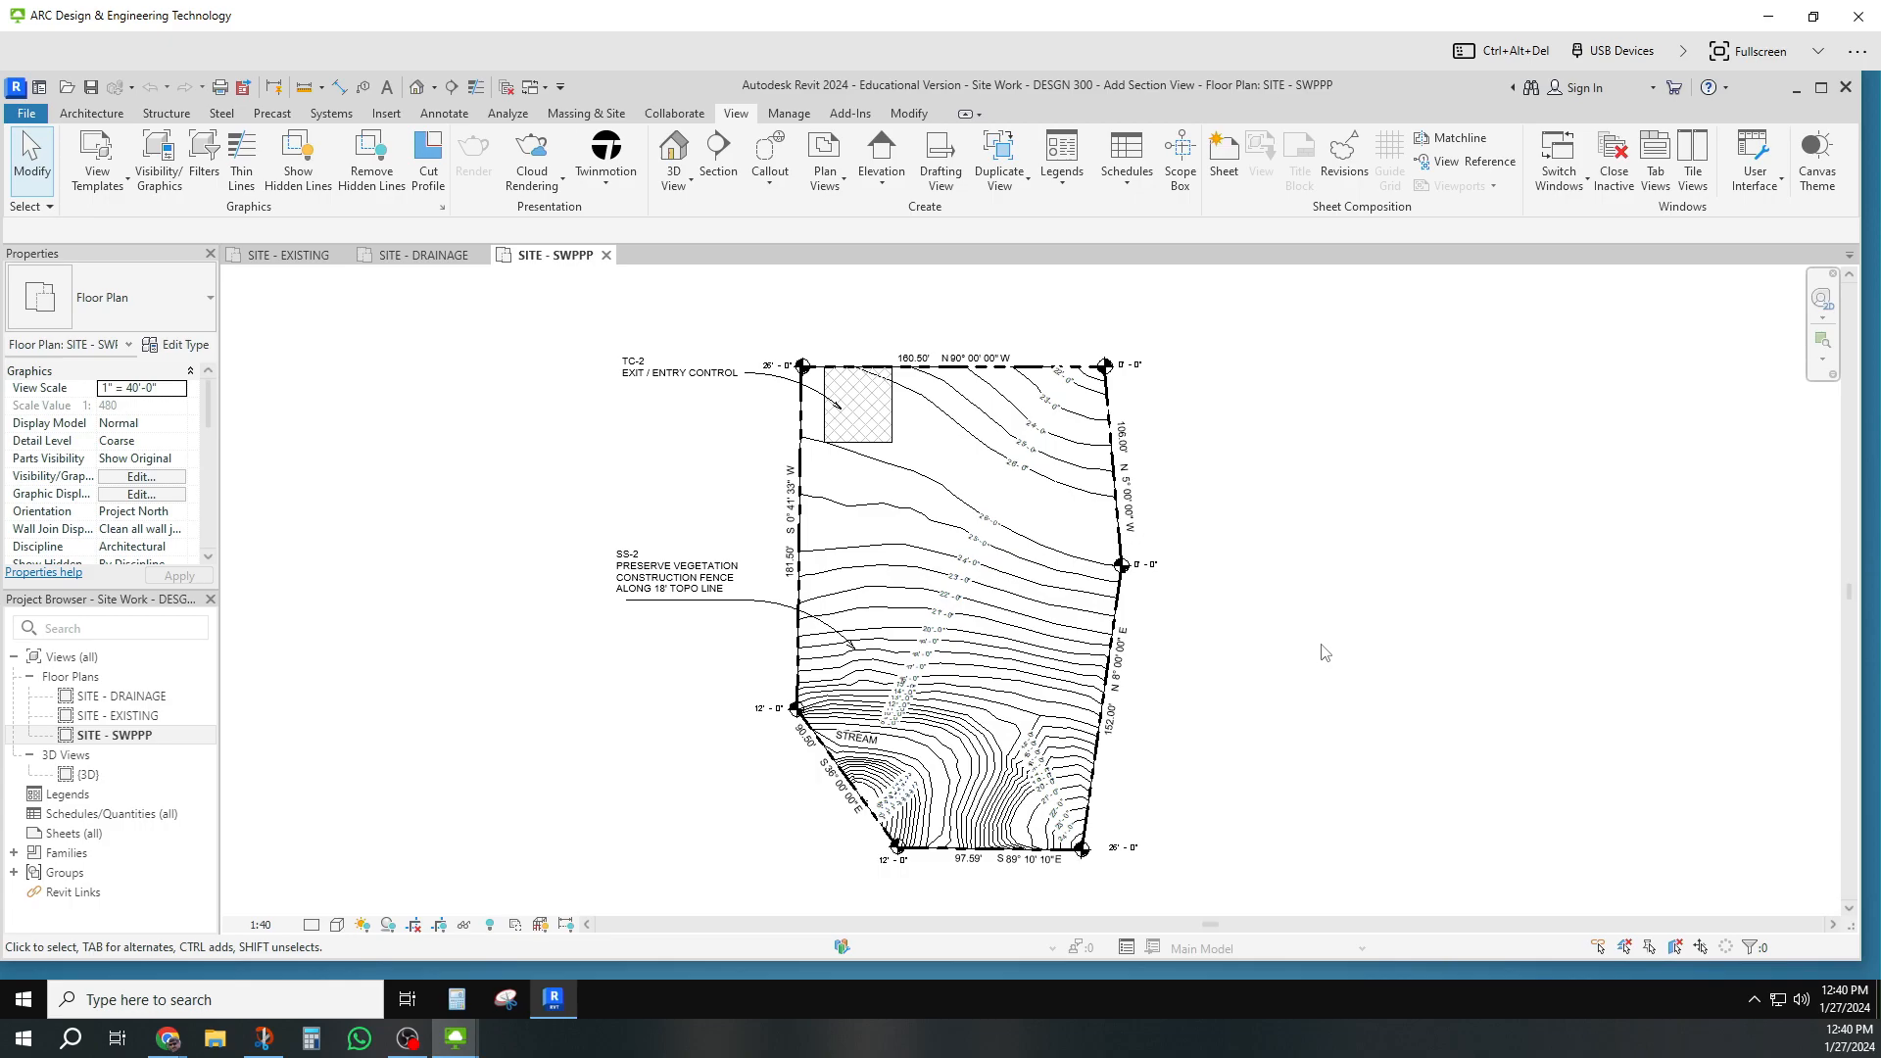
click(720, 158)
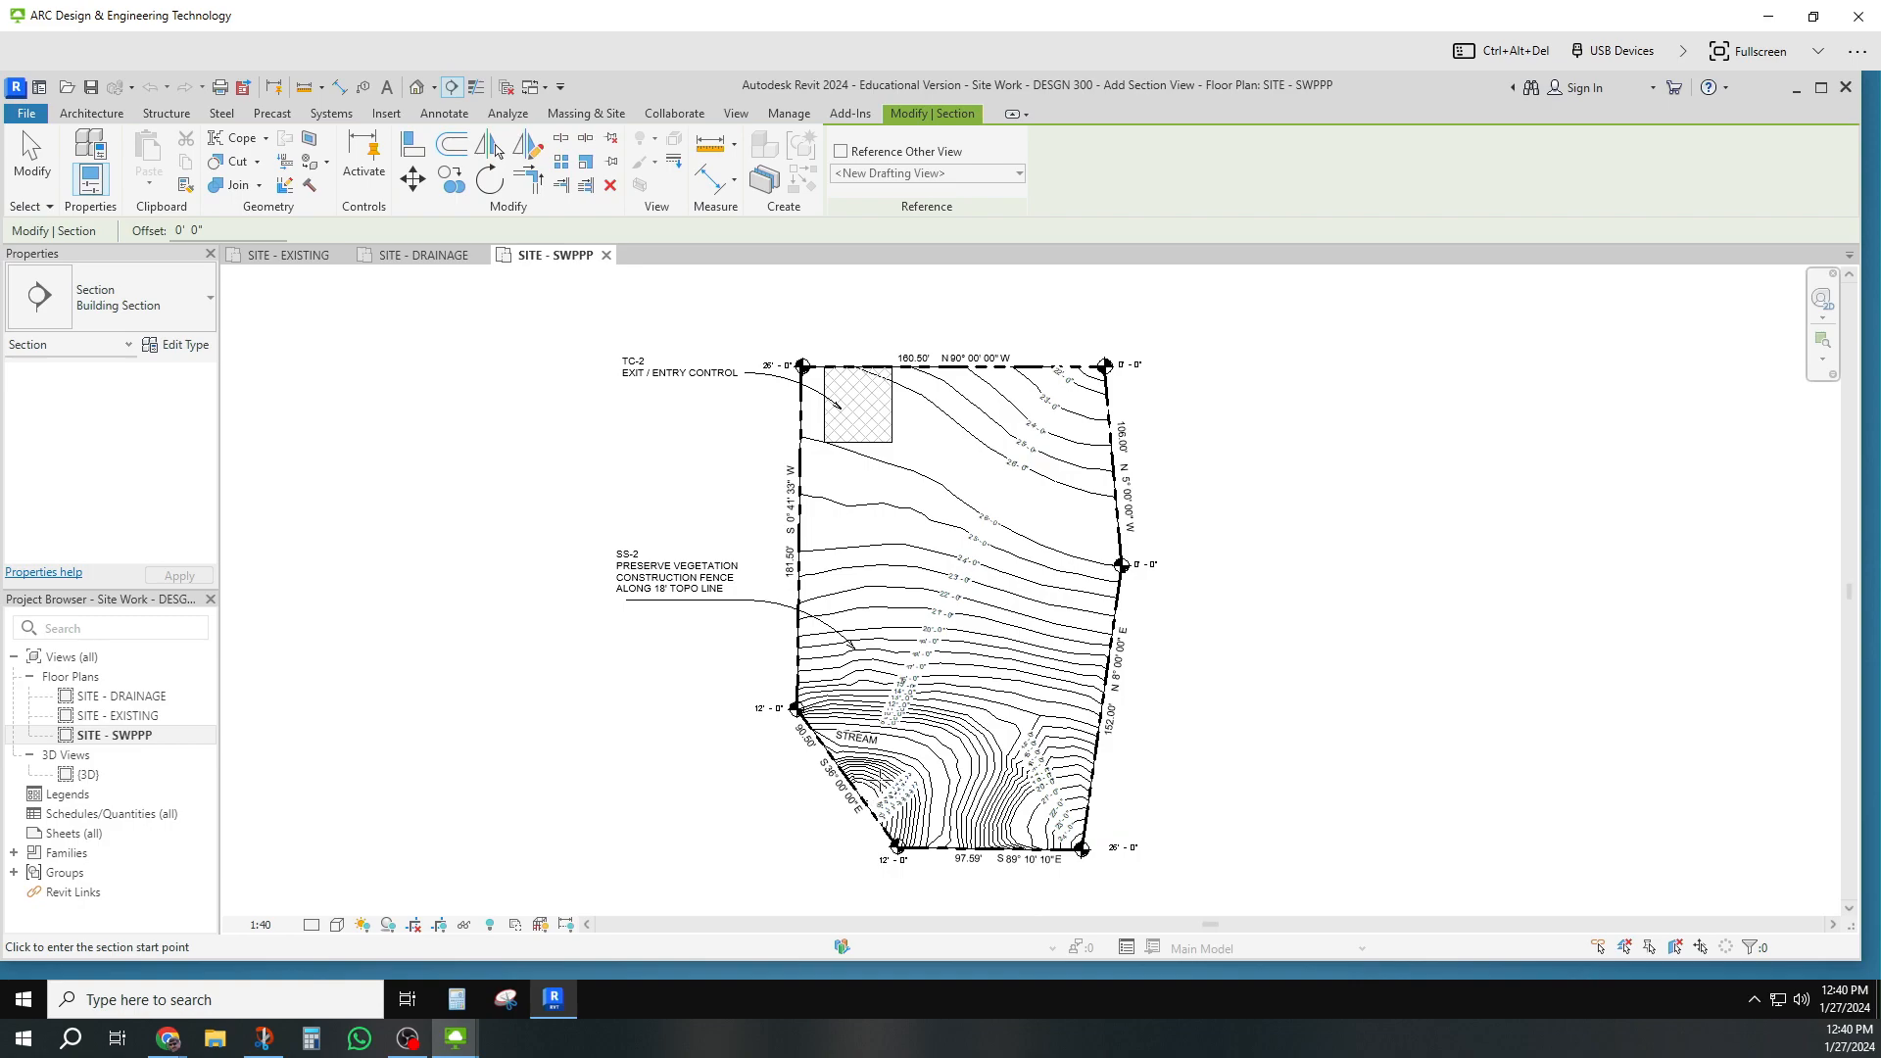
click(875, 799)
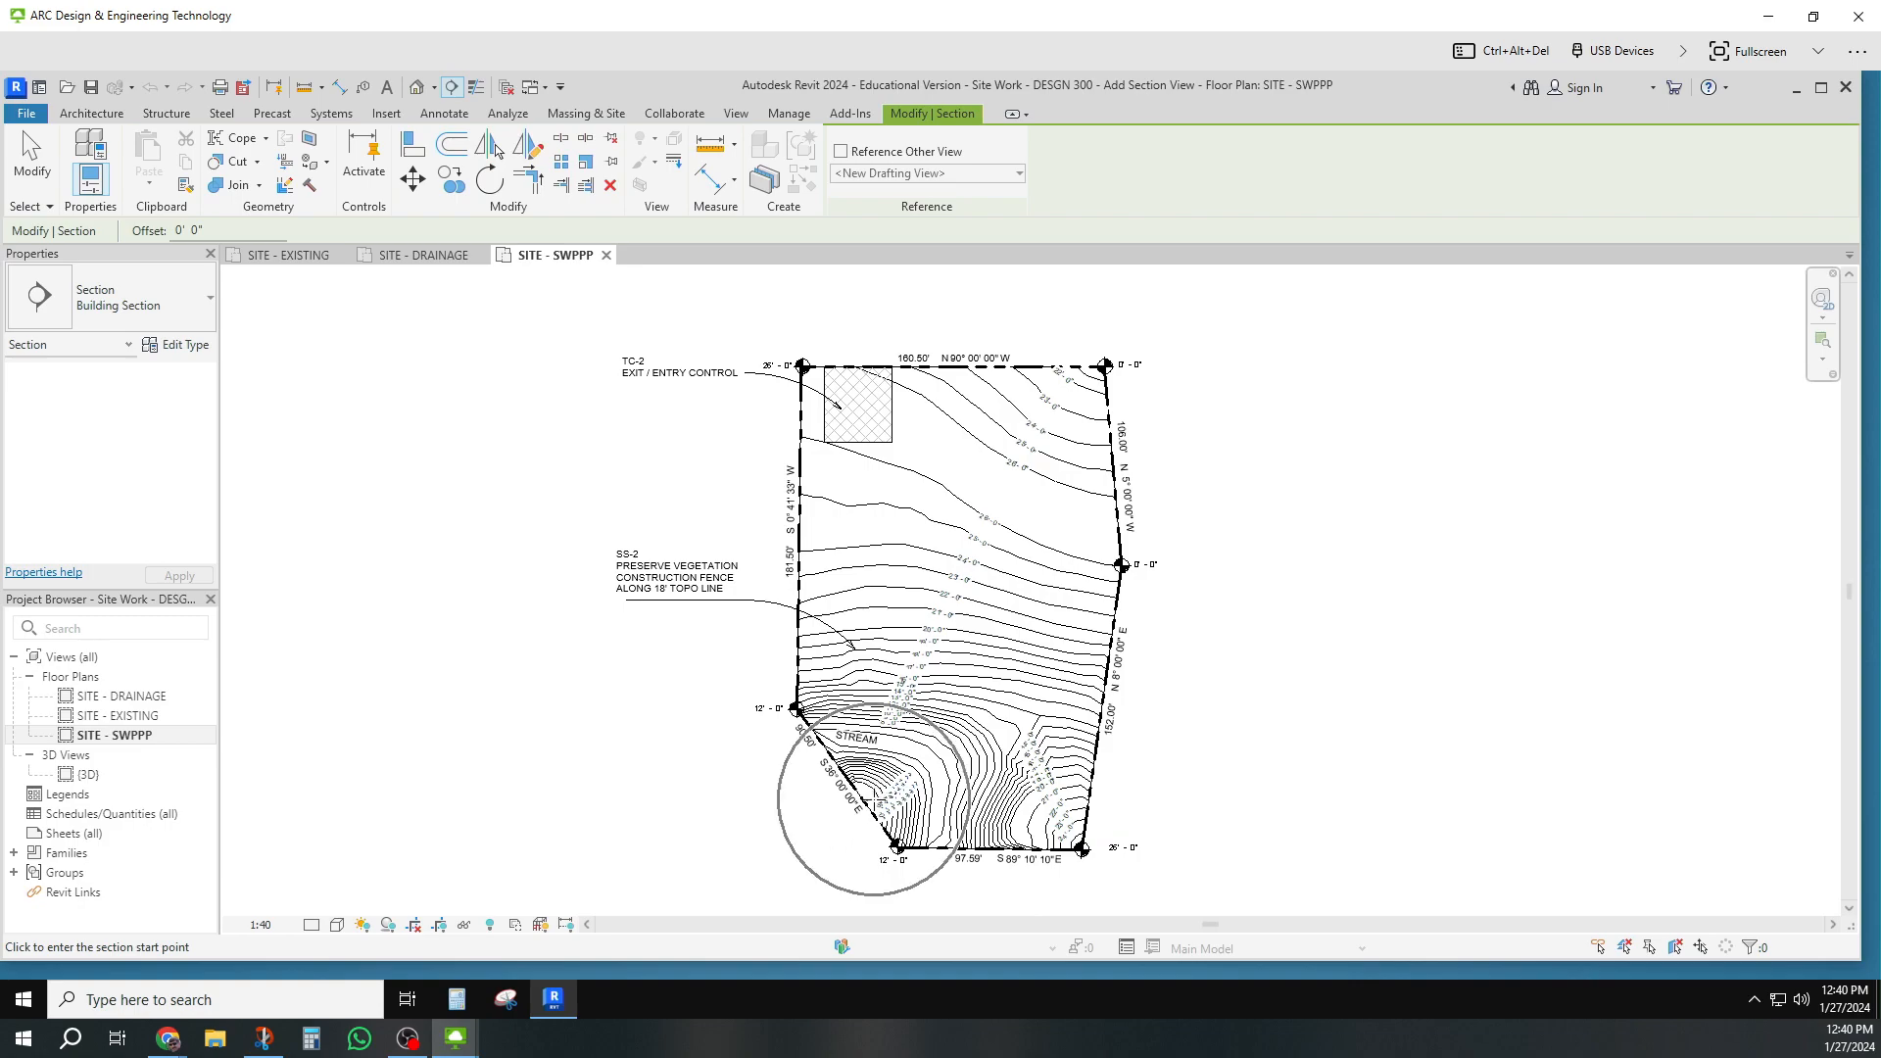
key(ctrl)
key(ctrl)
key(ctrl)
key(ctrl)
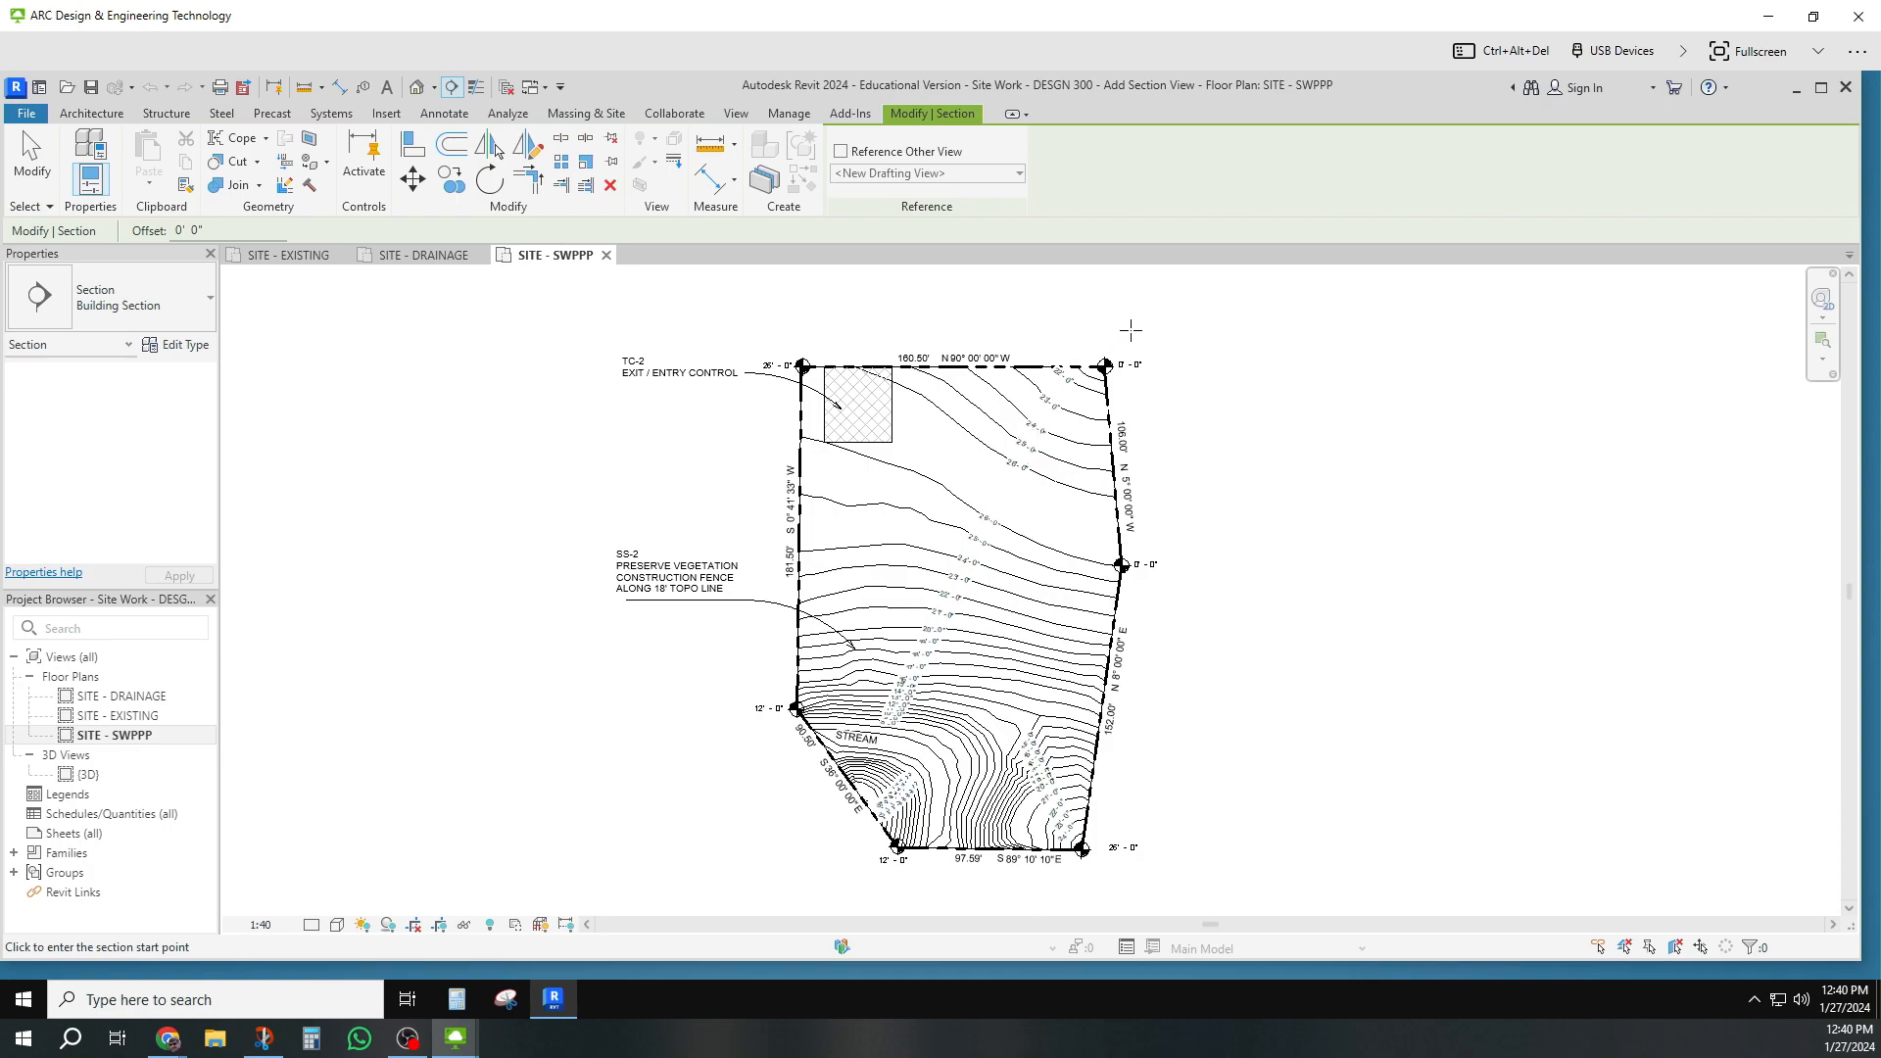
click(1124, 327)
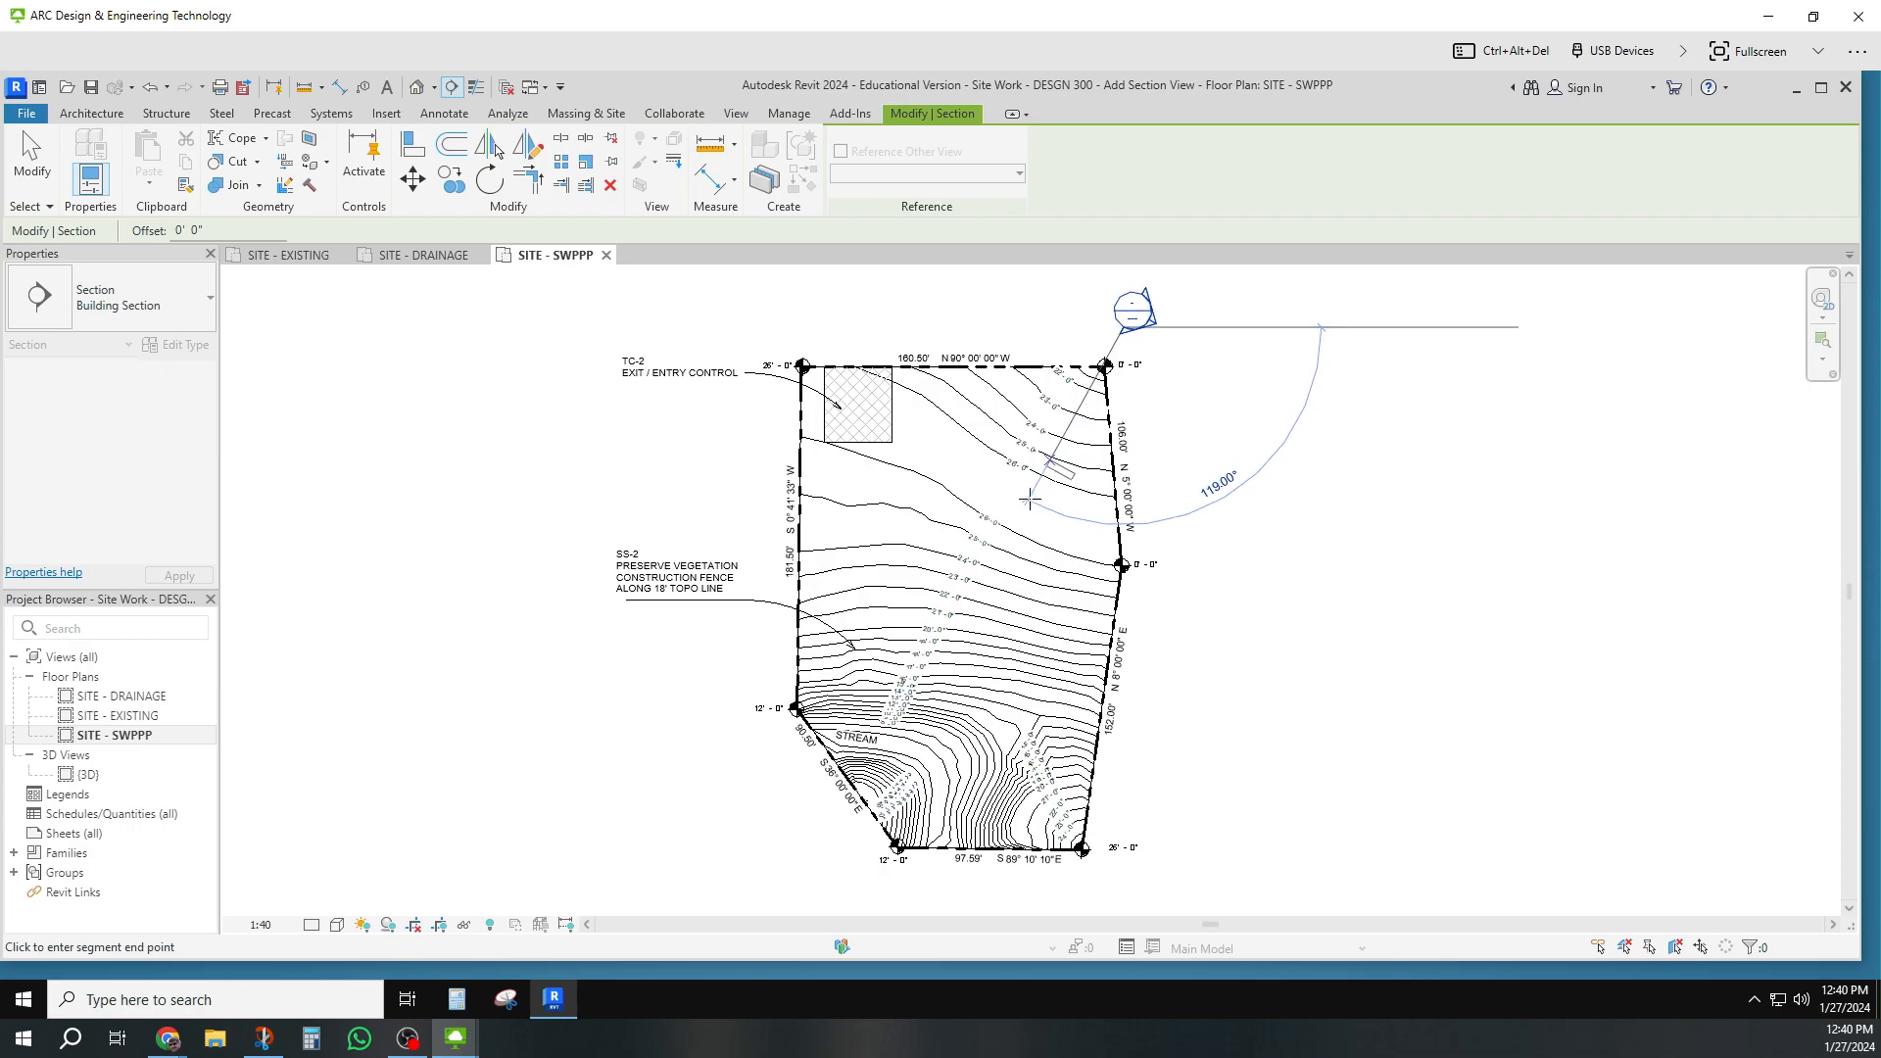
click(834, 861)
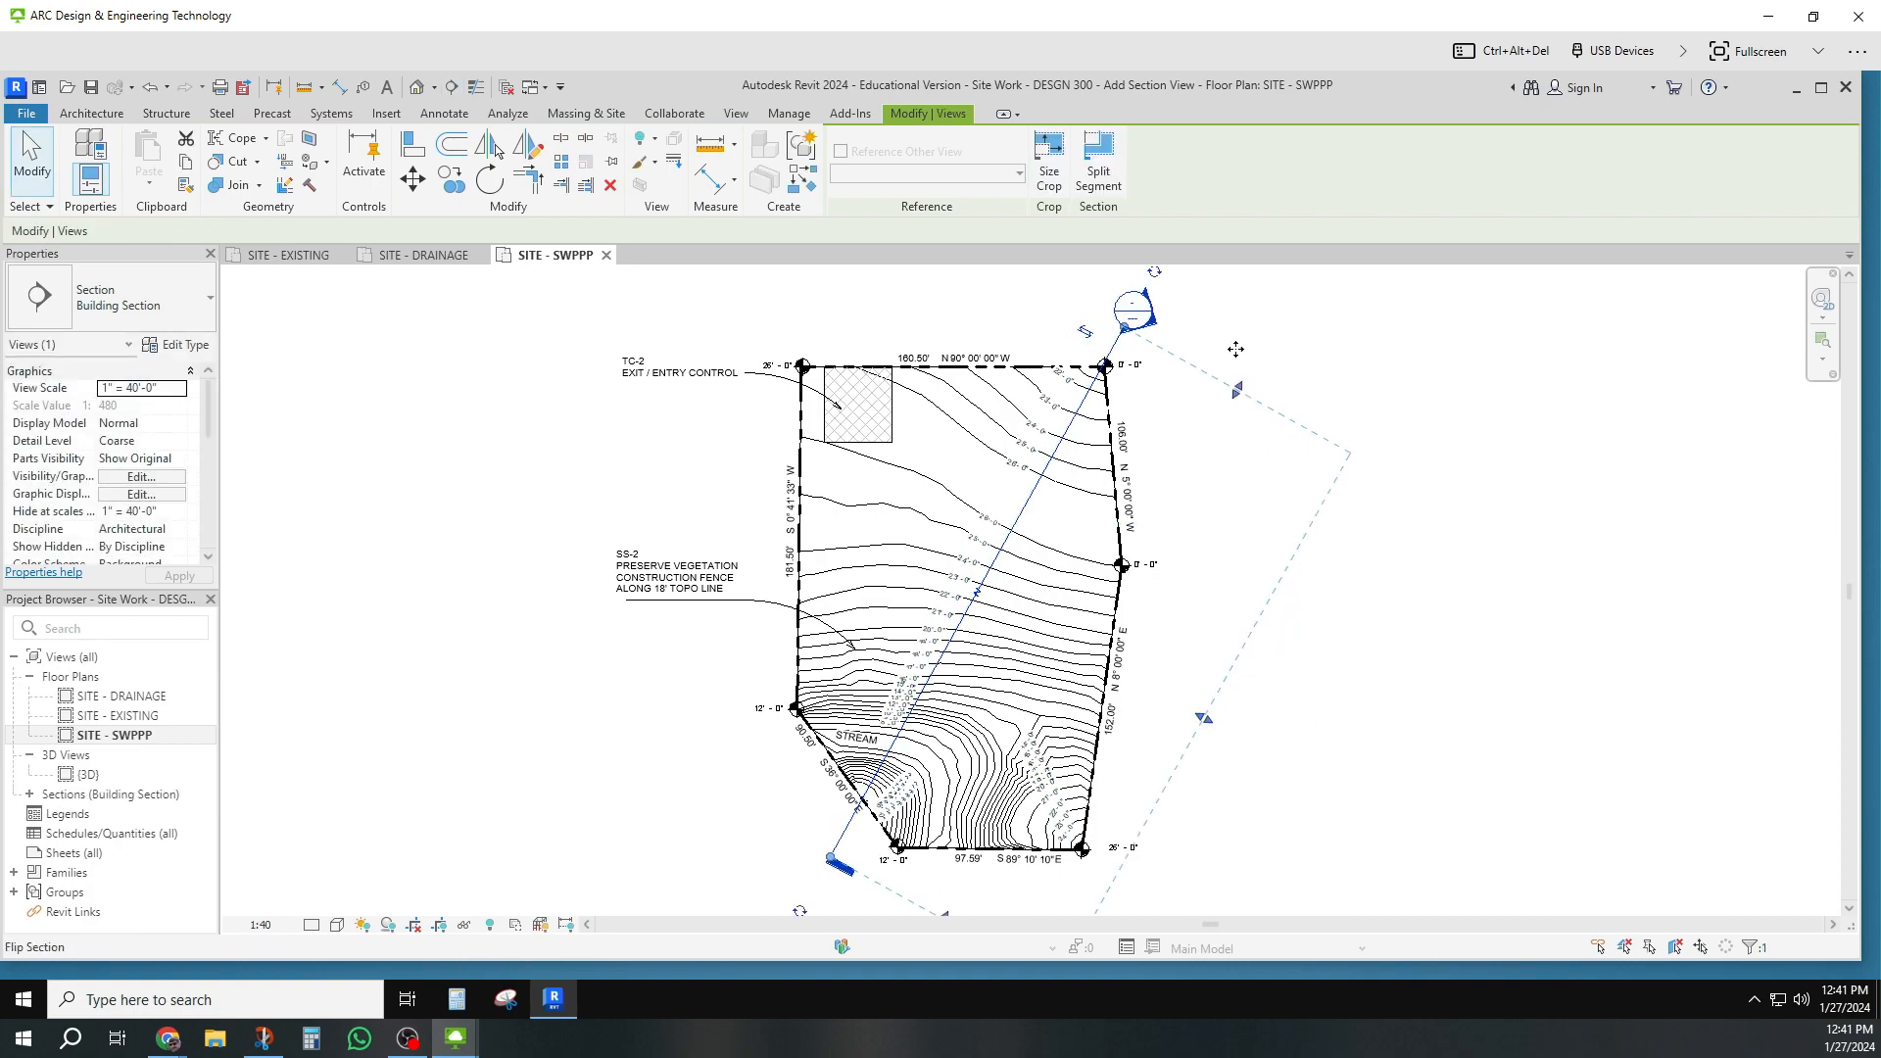
Step: Pull the section's far clip boundary in close to the section line and deselect the section
drag(1203, 730, 1141, 686)
drag(1144, 686, 973, 620)
click(1231, 651)
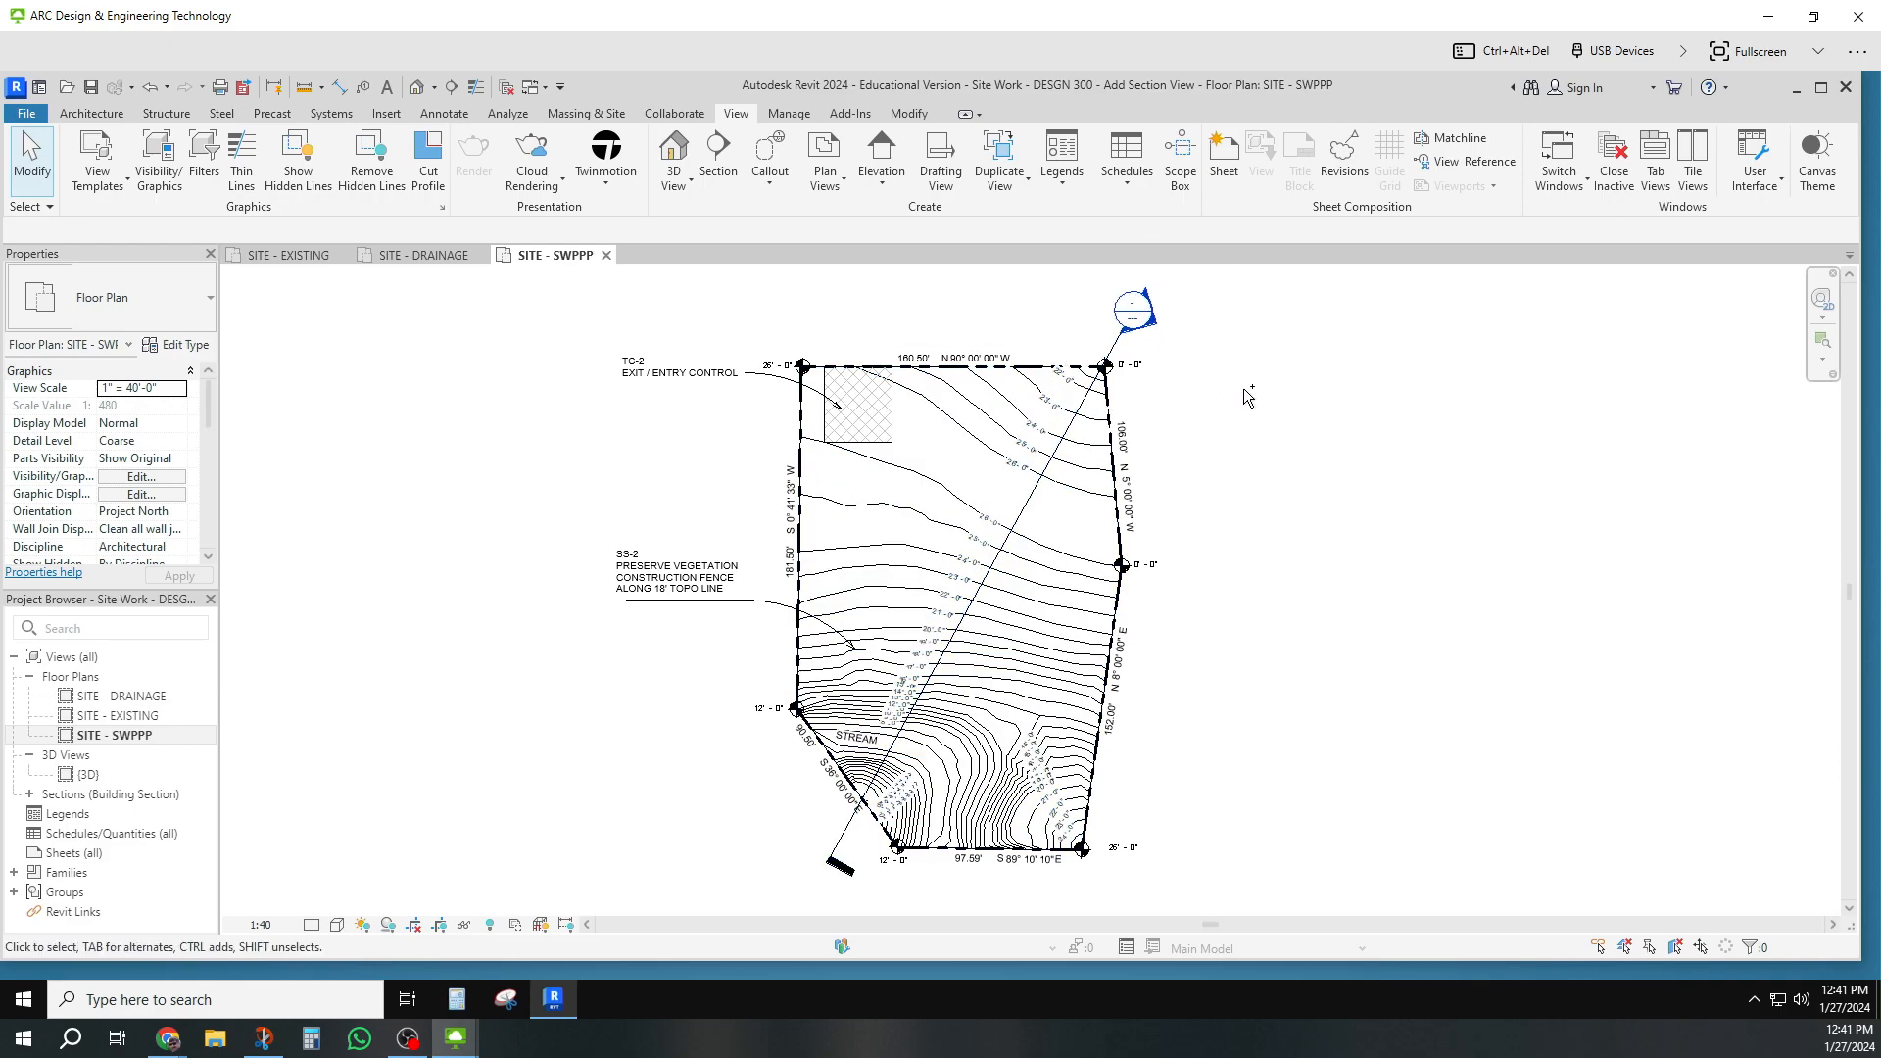
click(779, 310)
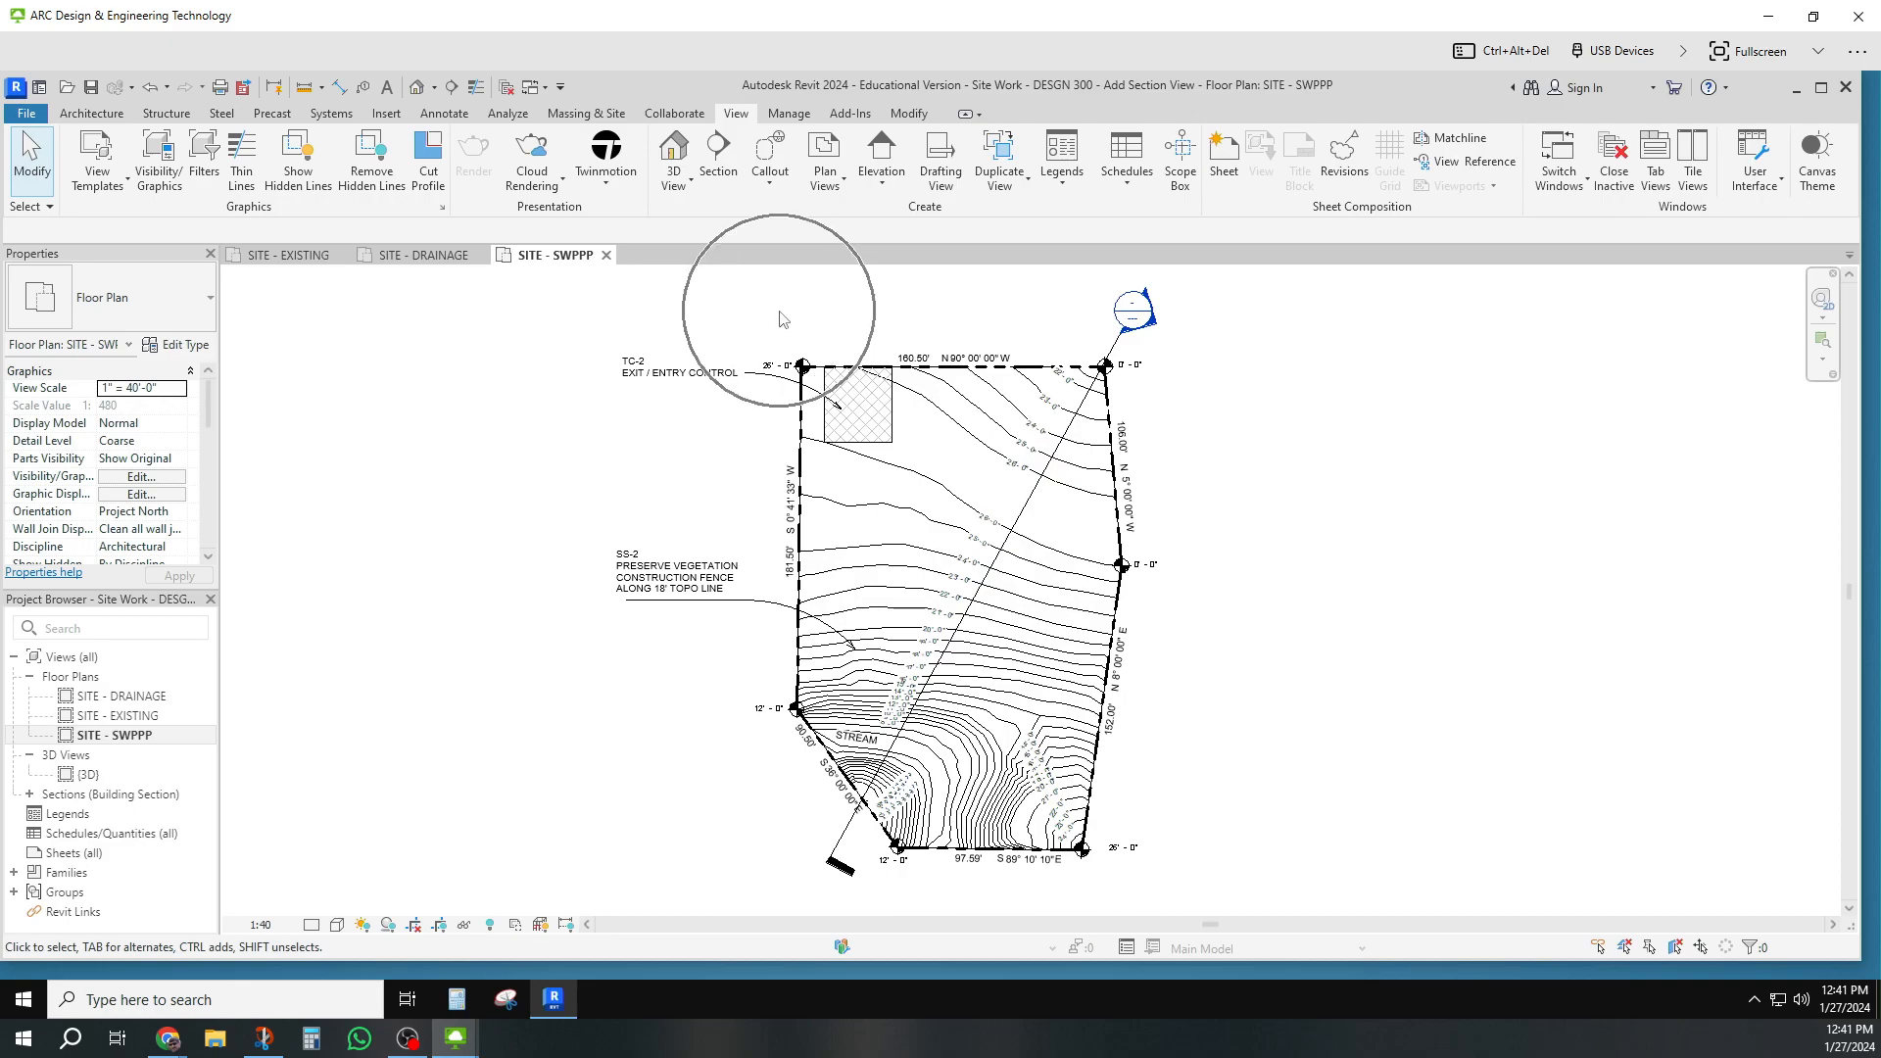
click(1233, 697)
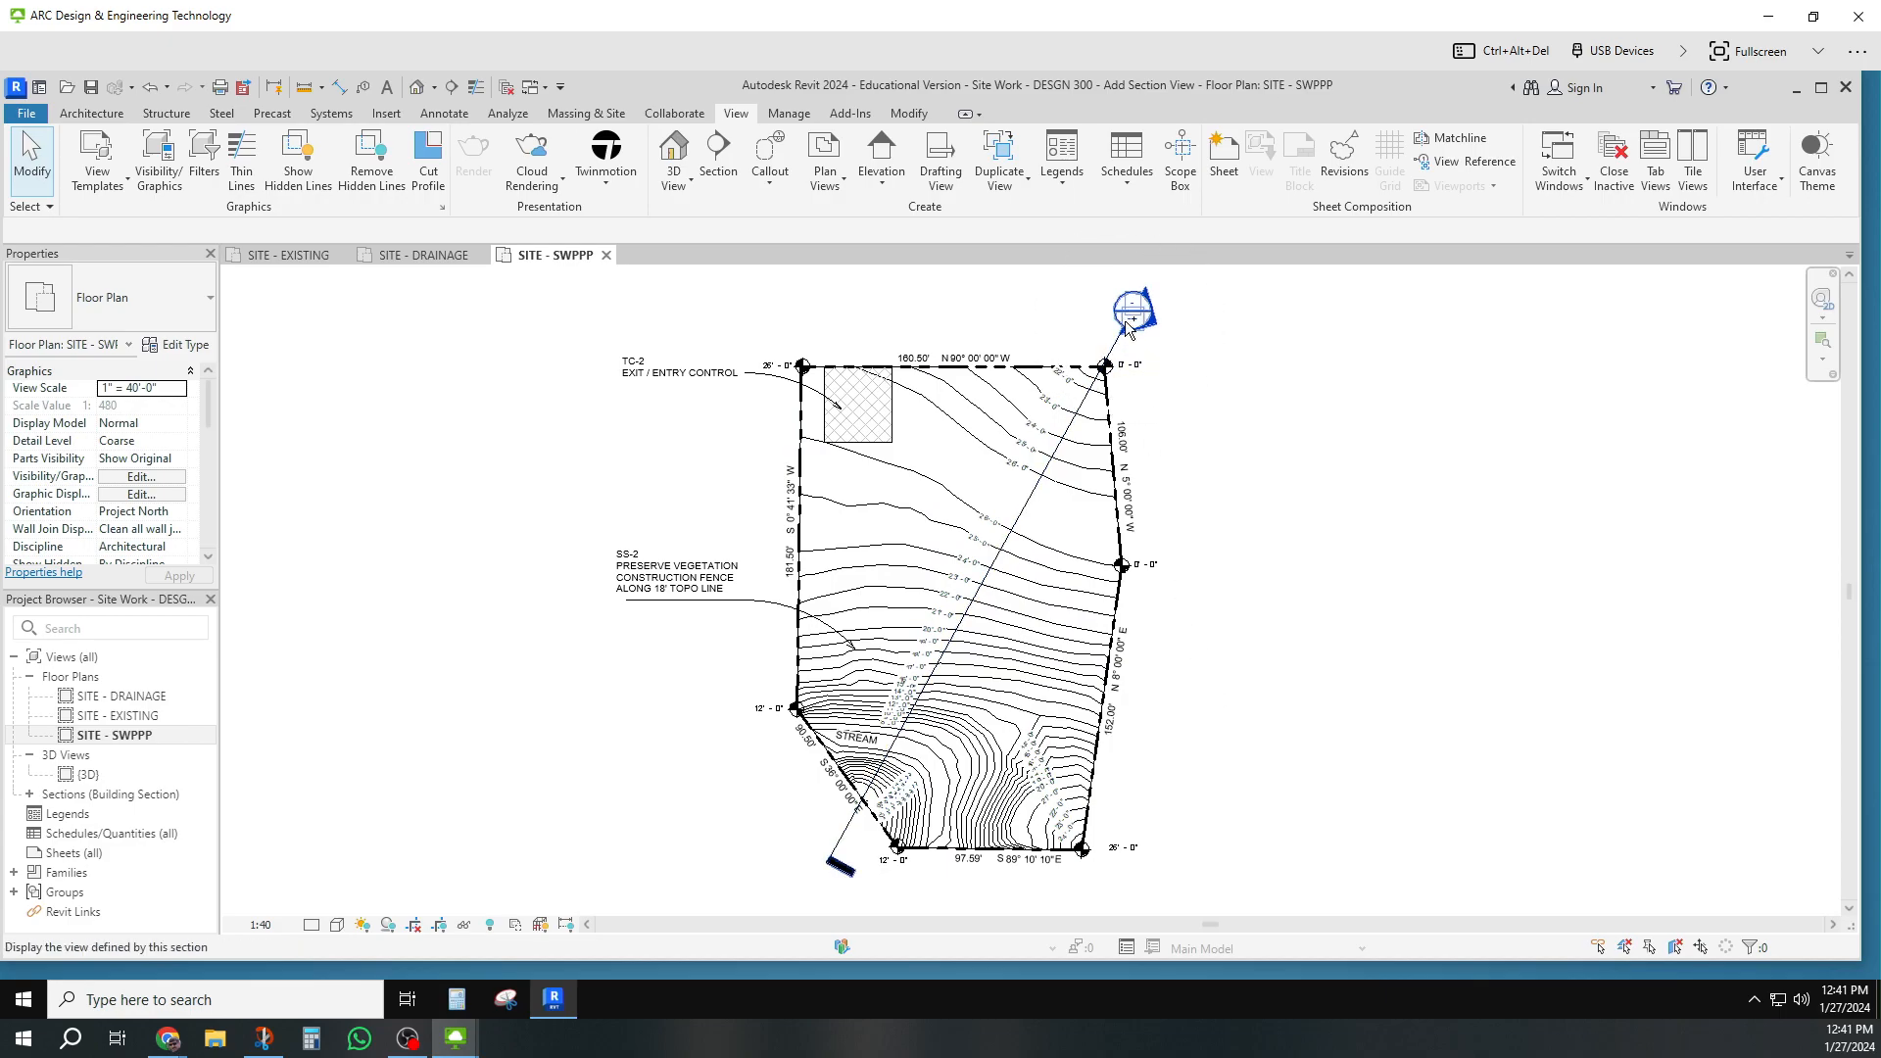
Step: Expand the building sections in the project and open the Section 1 view
click(29, 795)
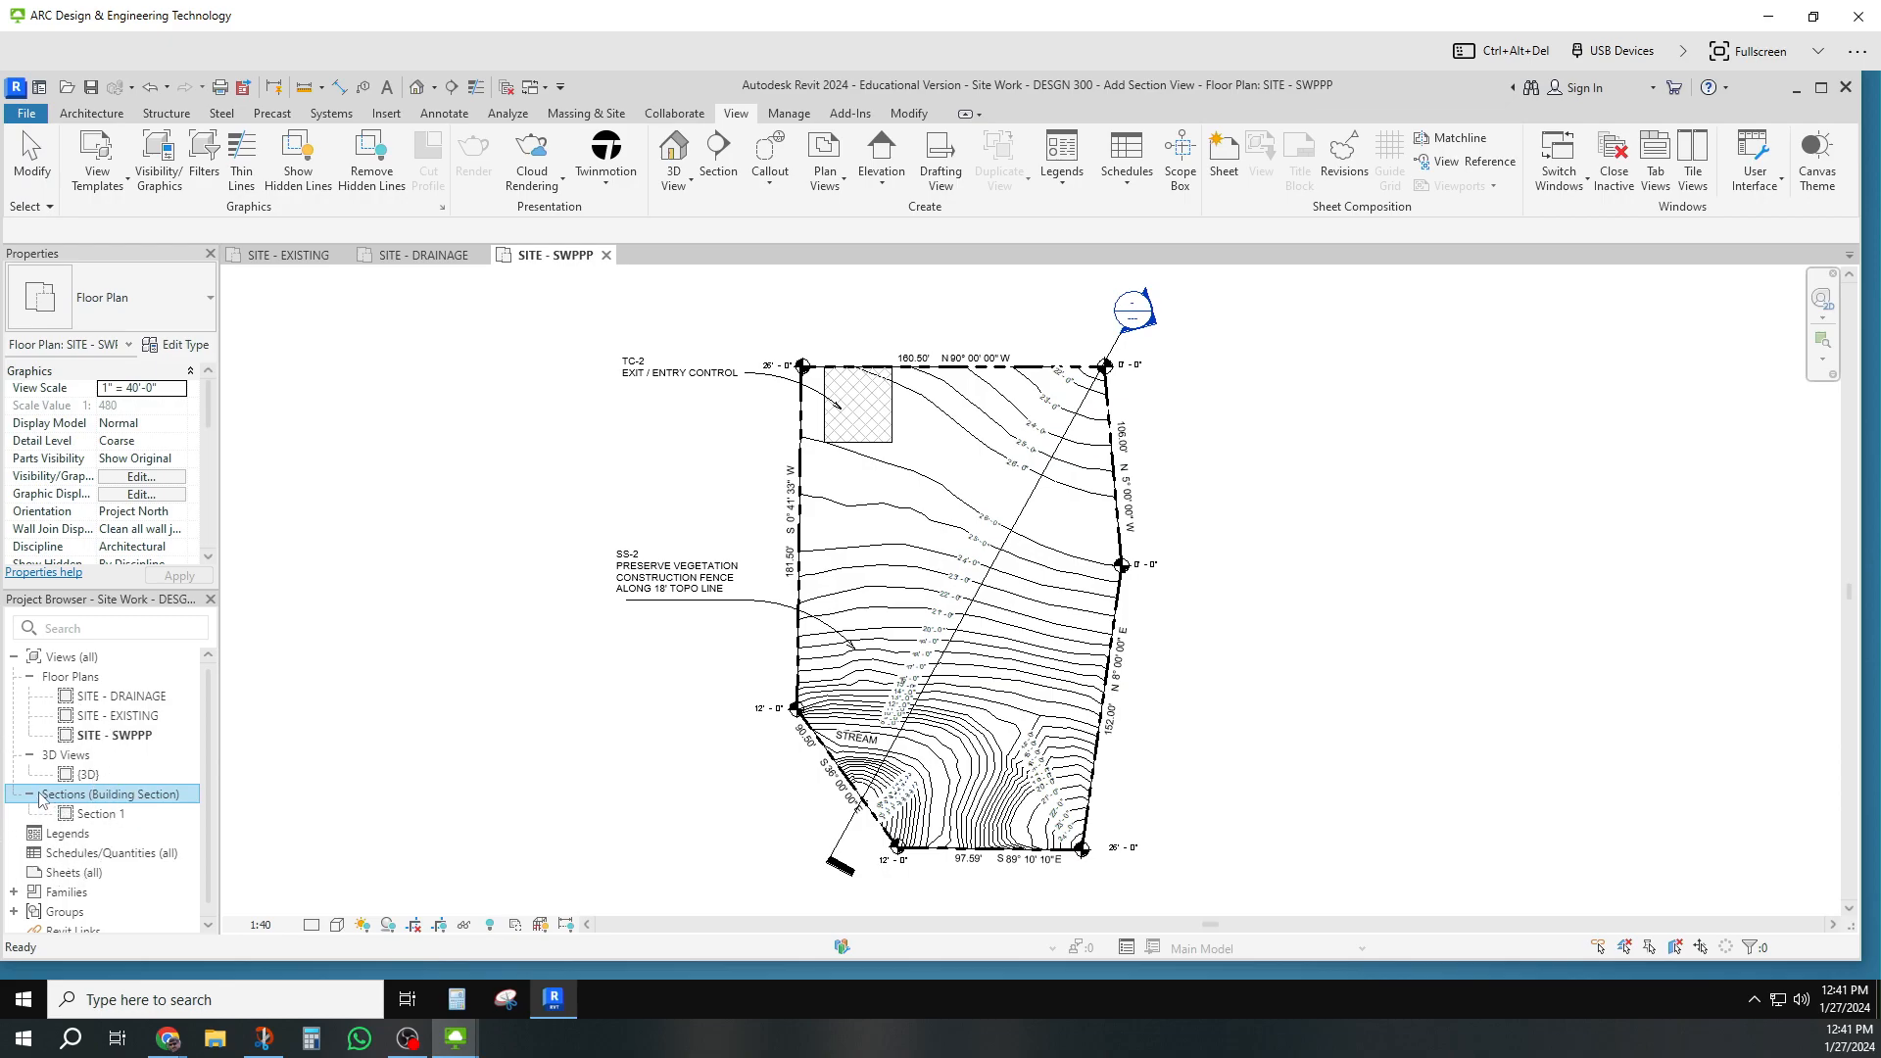
click(104, 815)
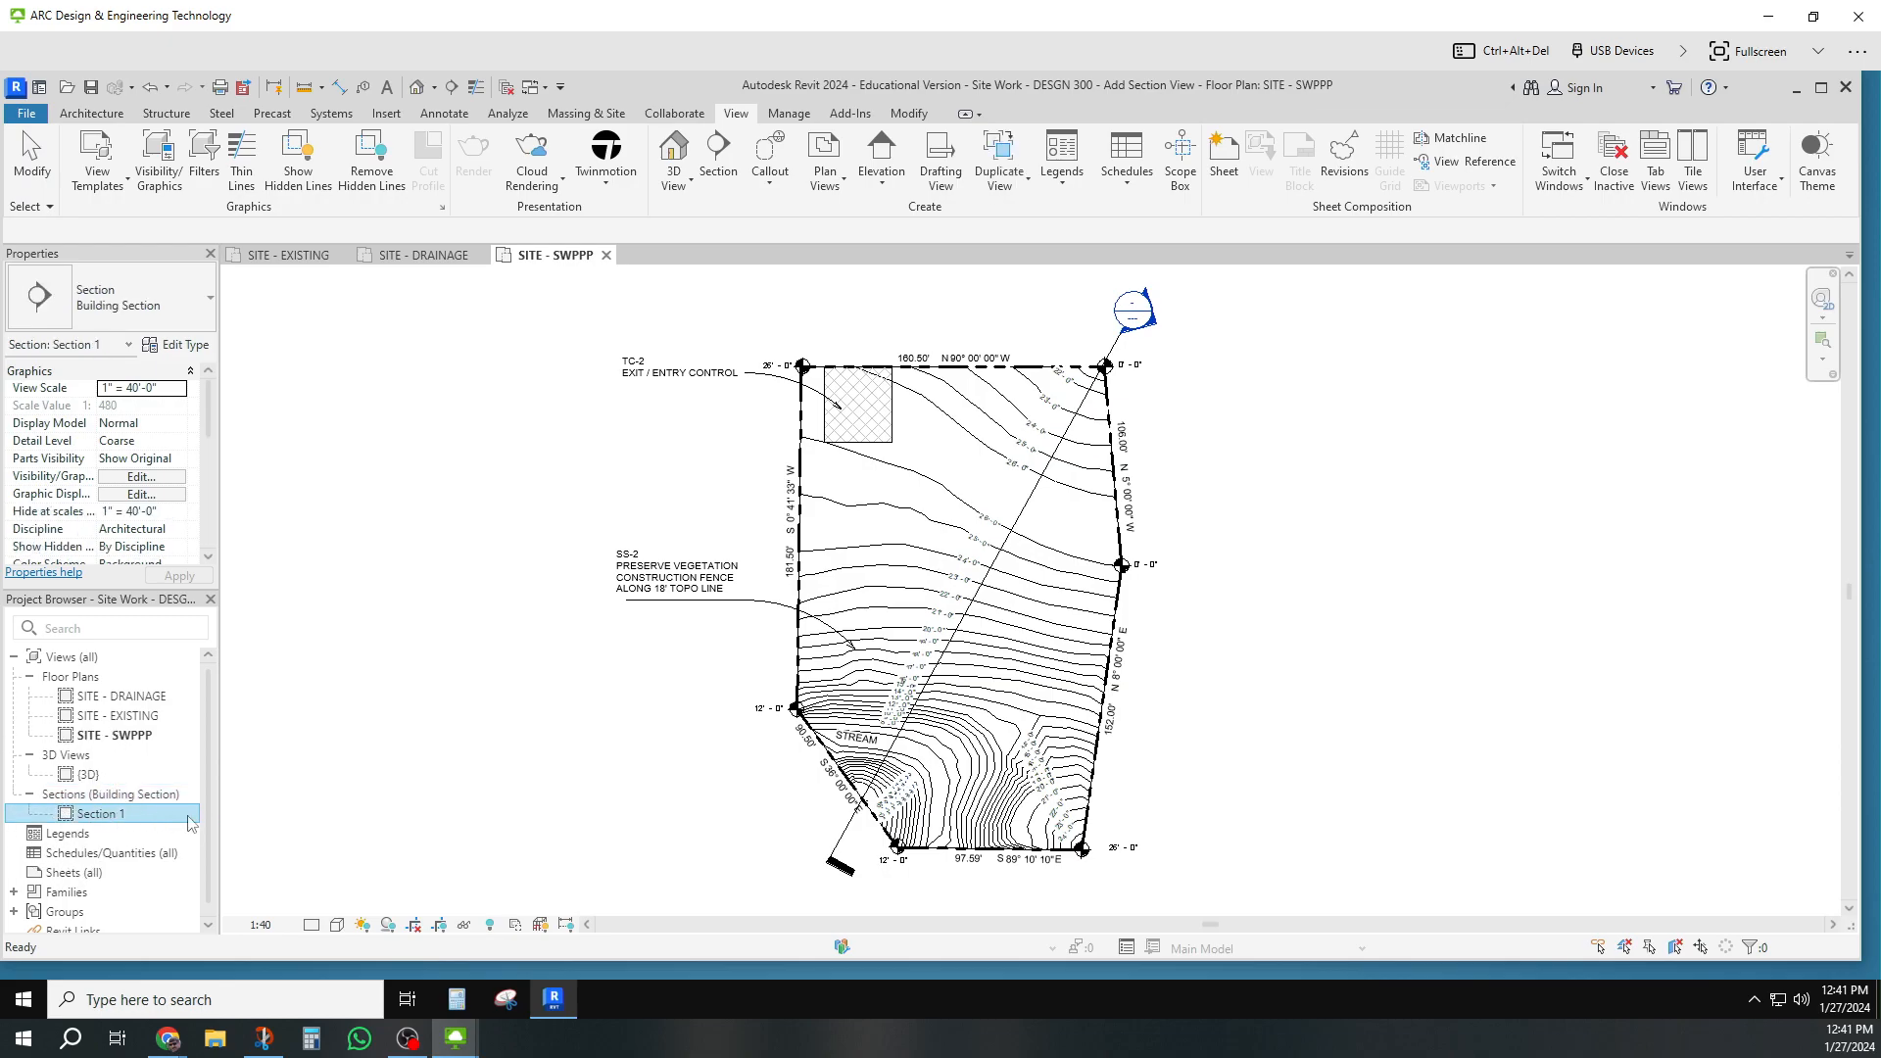
double_click(101, 816)
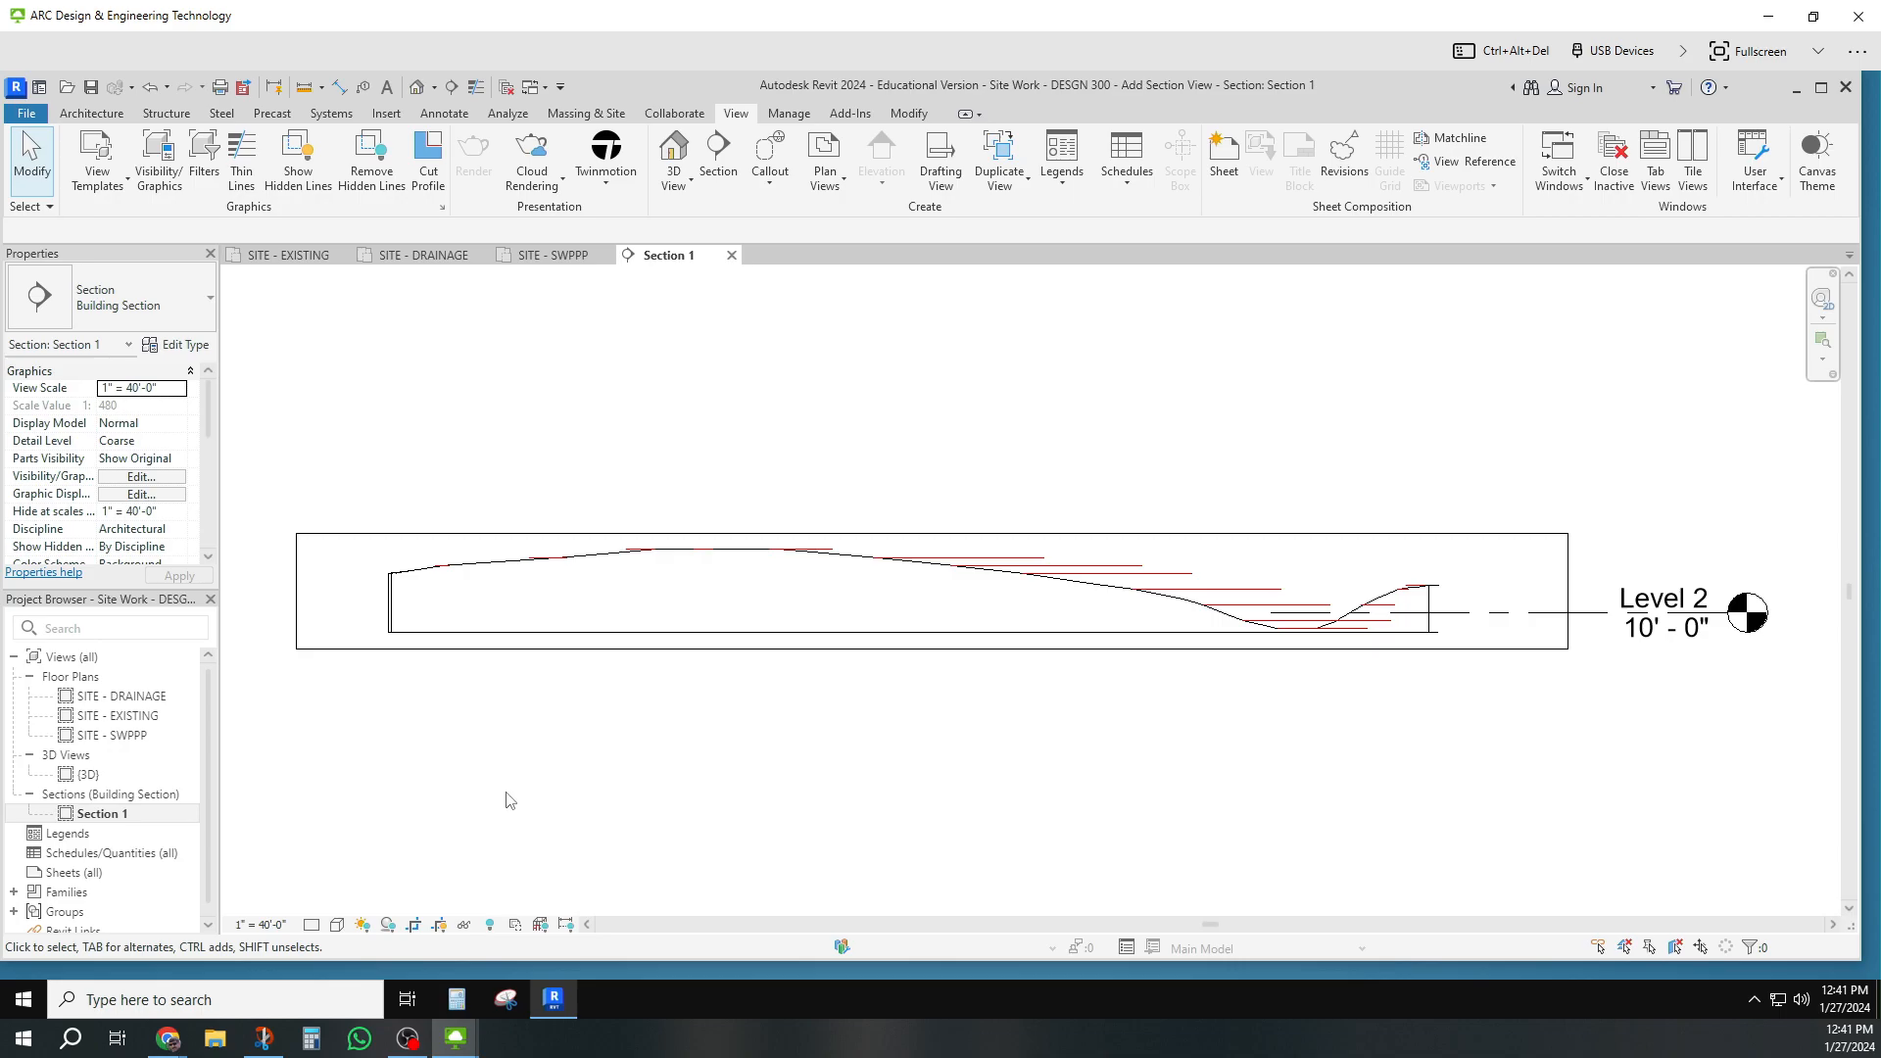
Step: Hide the imported 67_Civi_Topo.dwg element in the Section 1 view
key(ctrl)
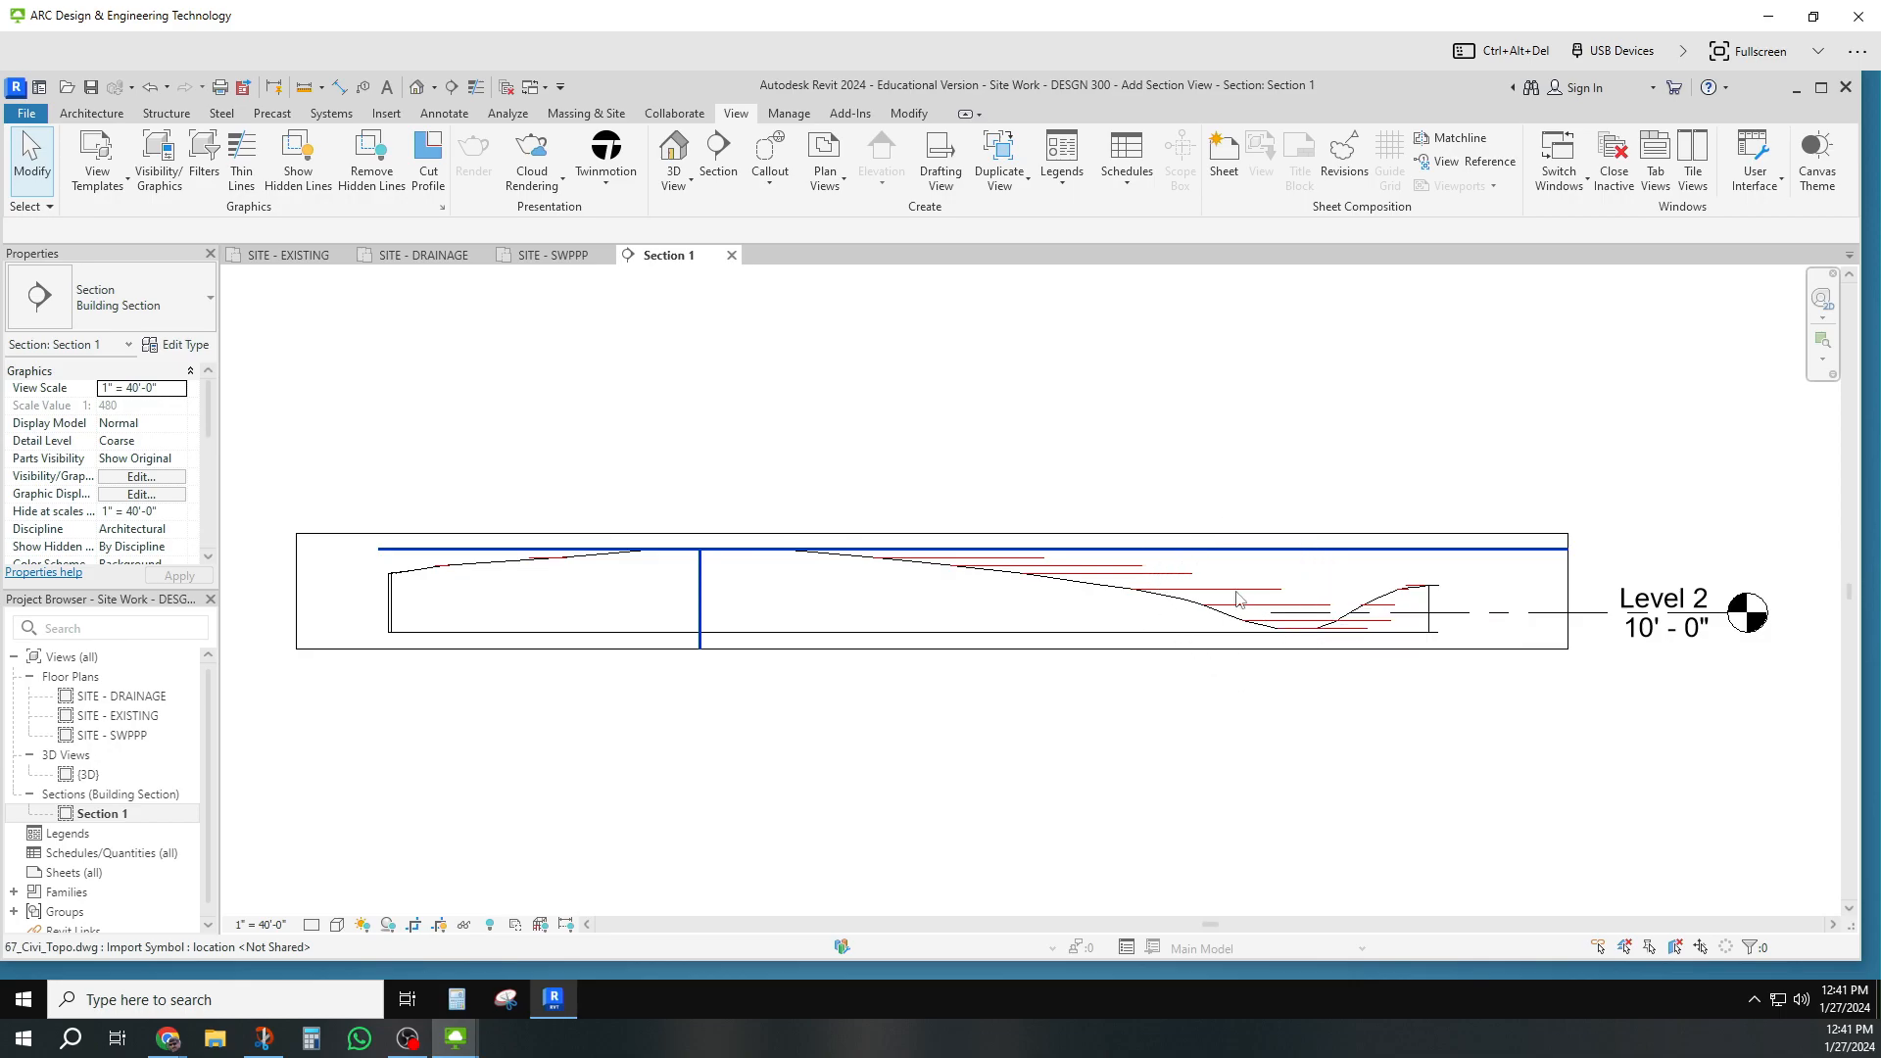
key(ctrl)
key(ctrl)
right_click(1233, 601)
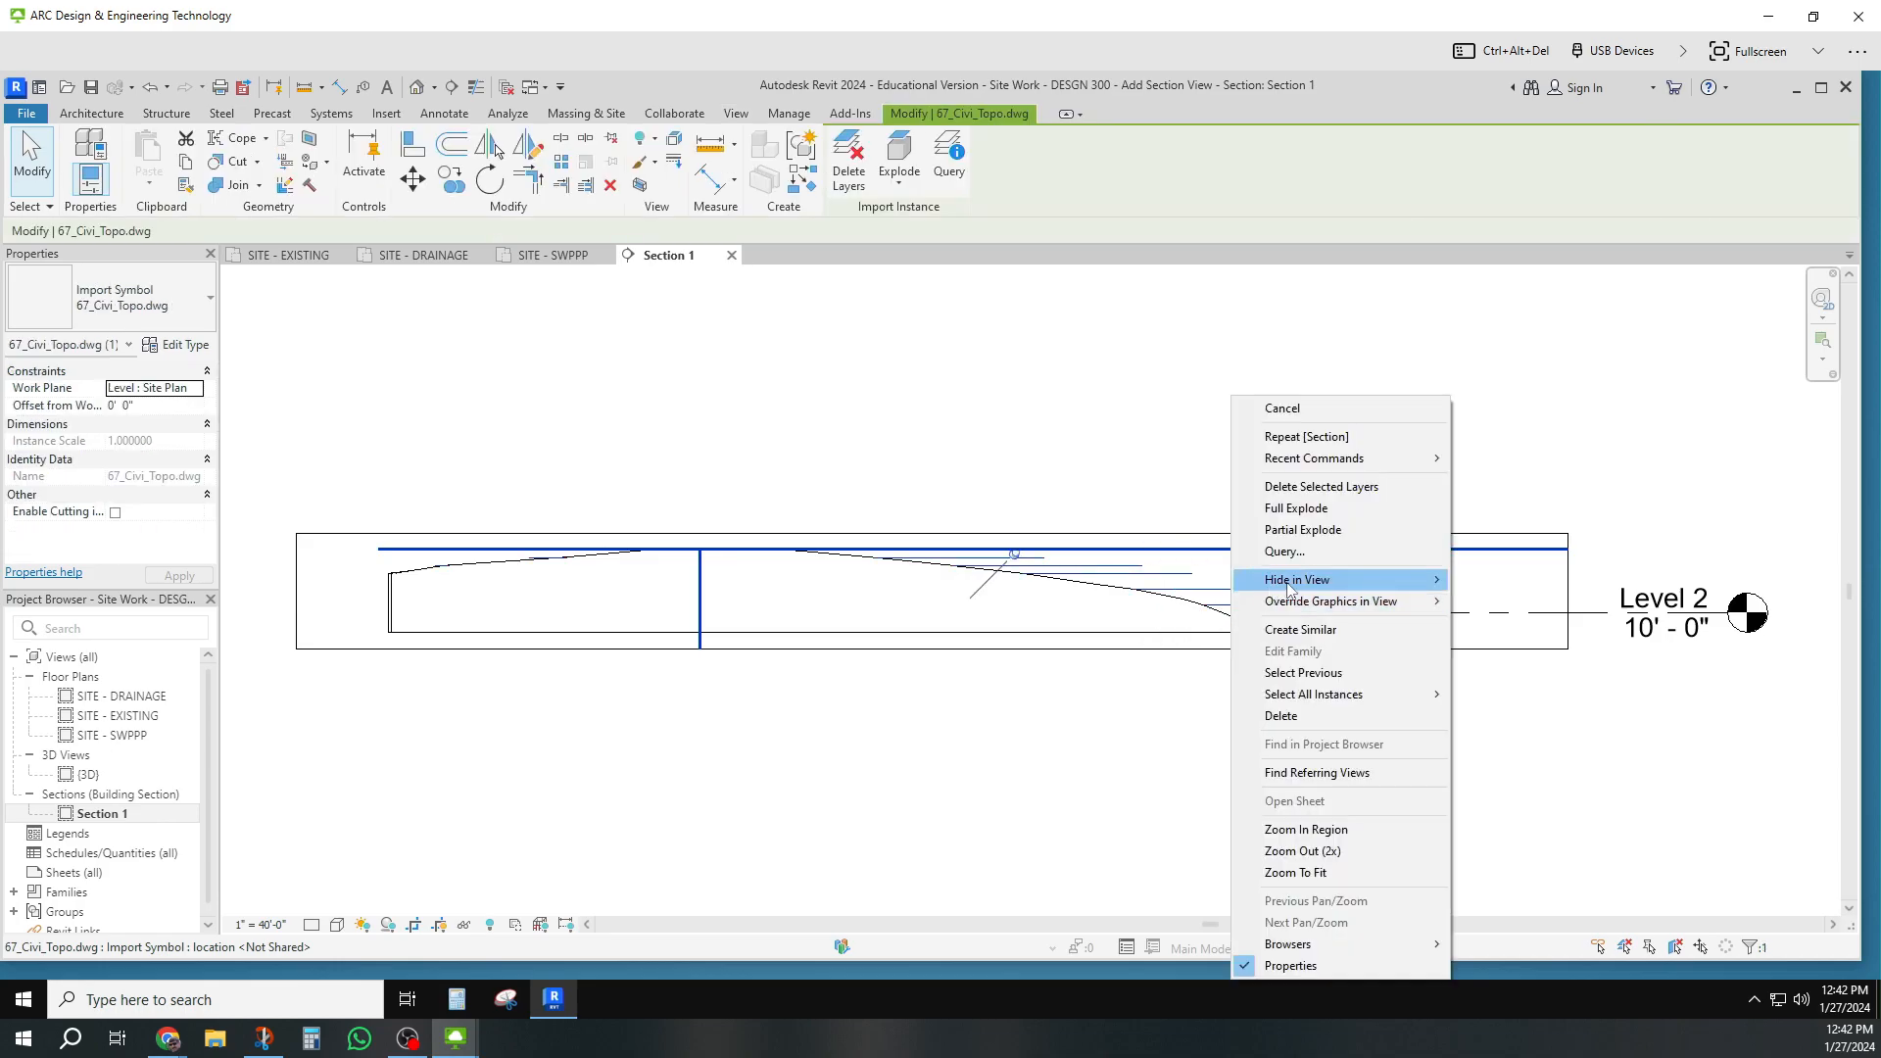
mouse_move(1287, 583)
key(ctrl)
key(ctrl)
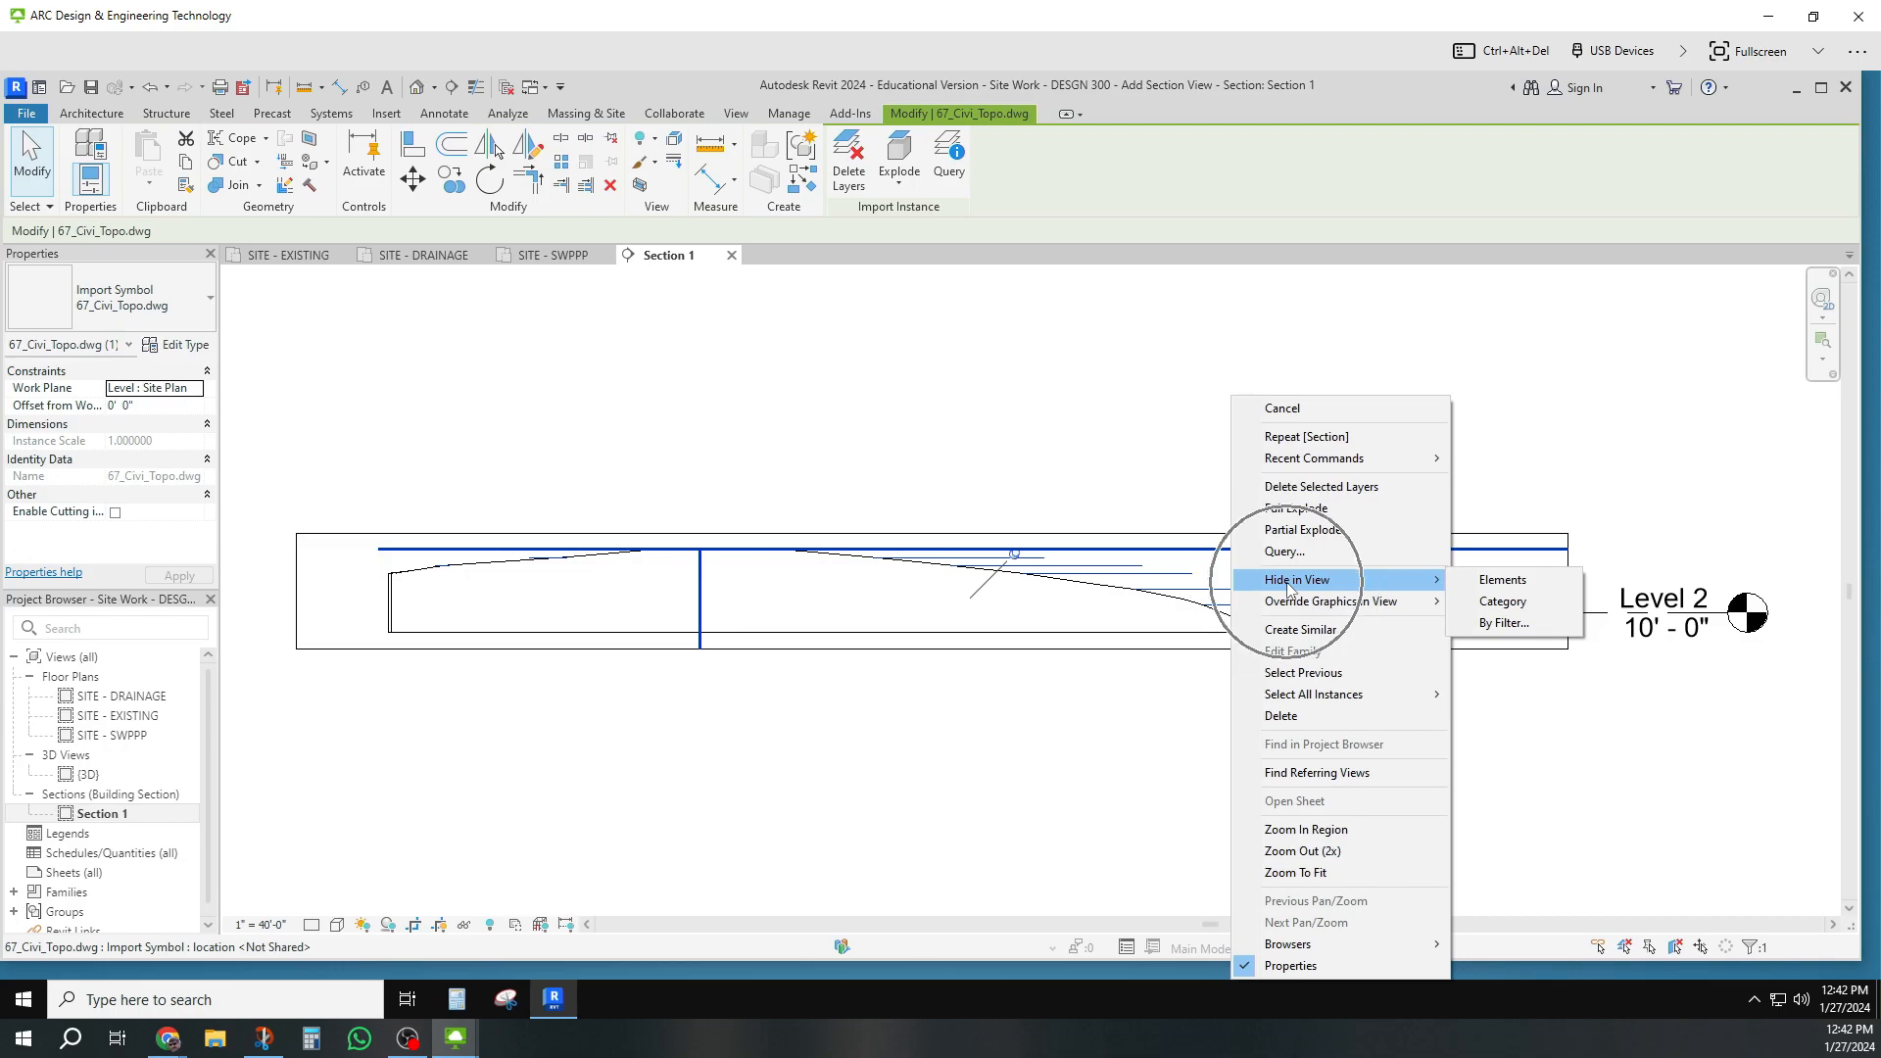
click(1503, 580)
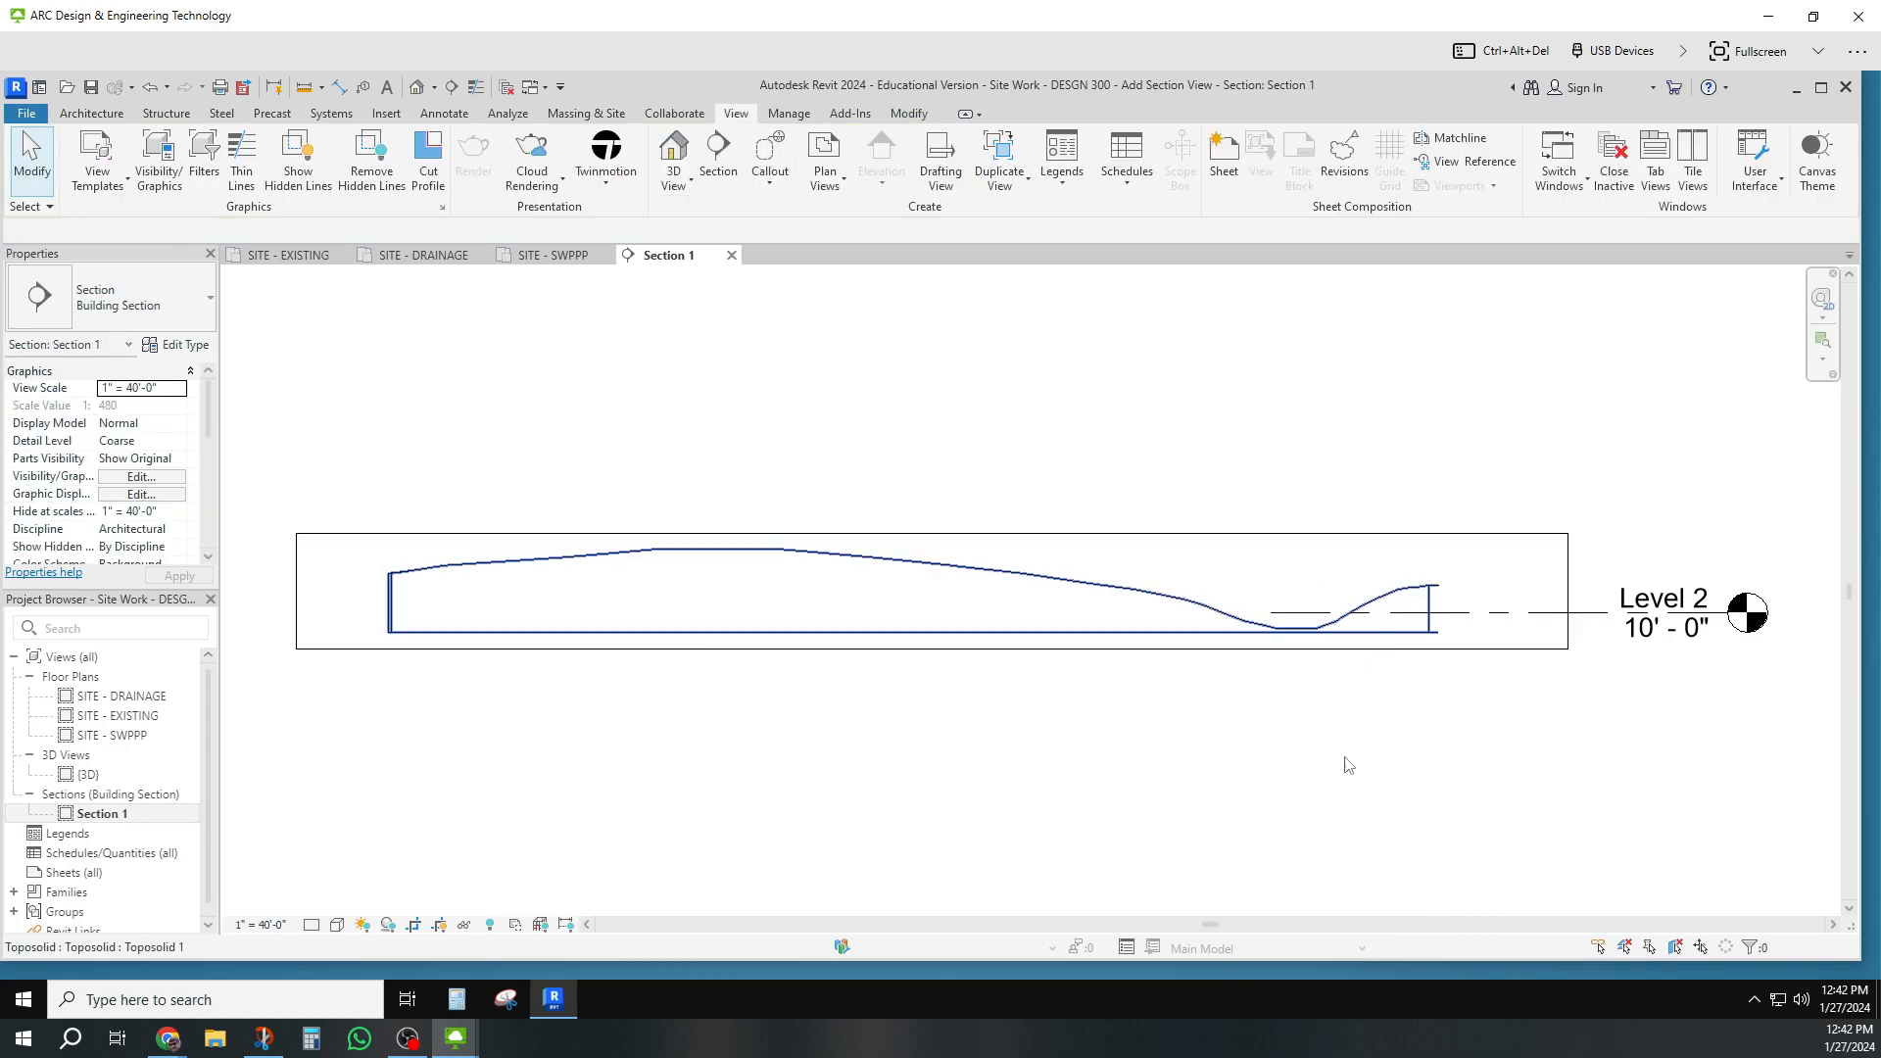
Step: Hide the crop boundary and the Level 2 line as elements in the section view
right_click(1508, 659)
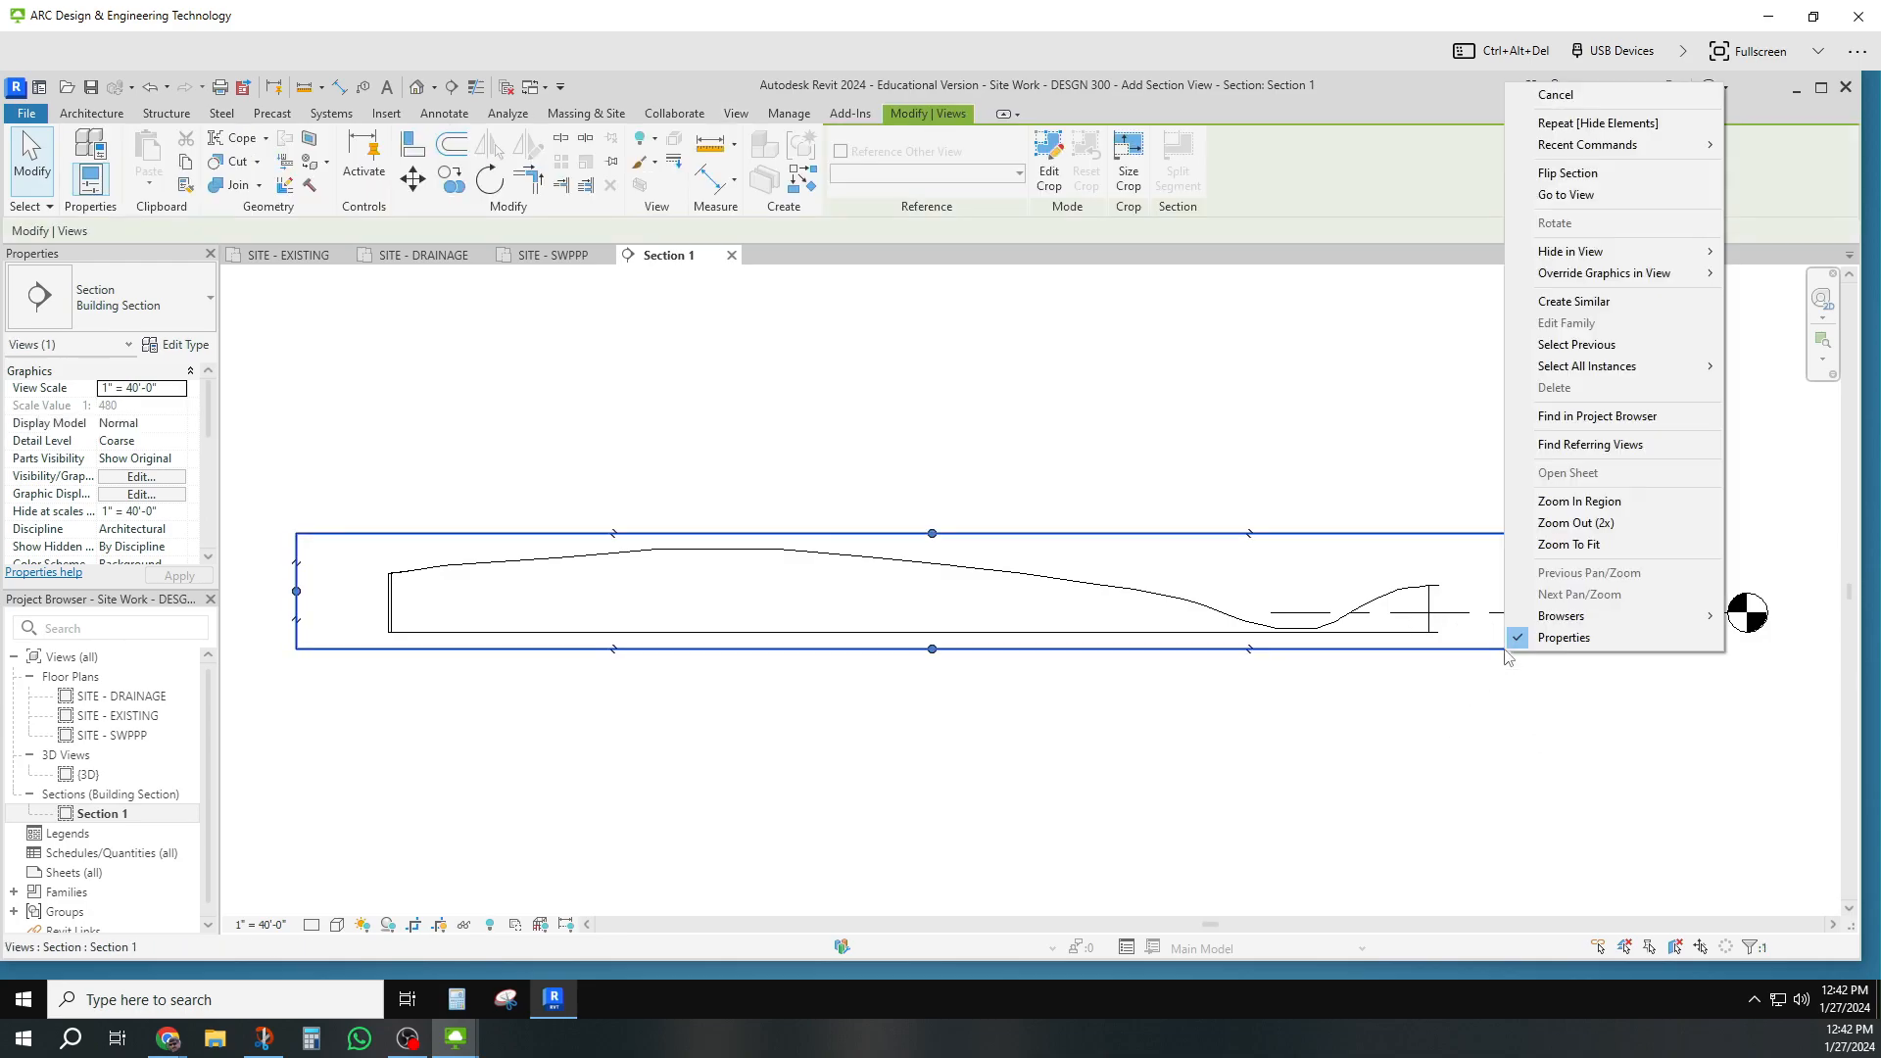
mouse_move(1587, 251)
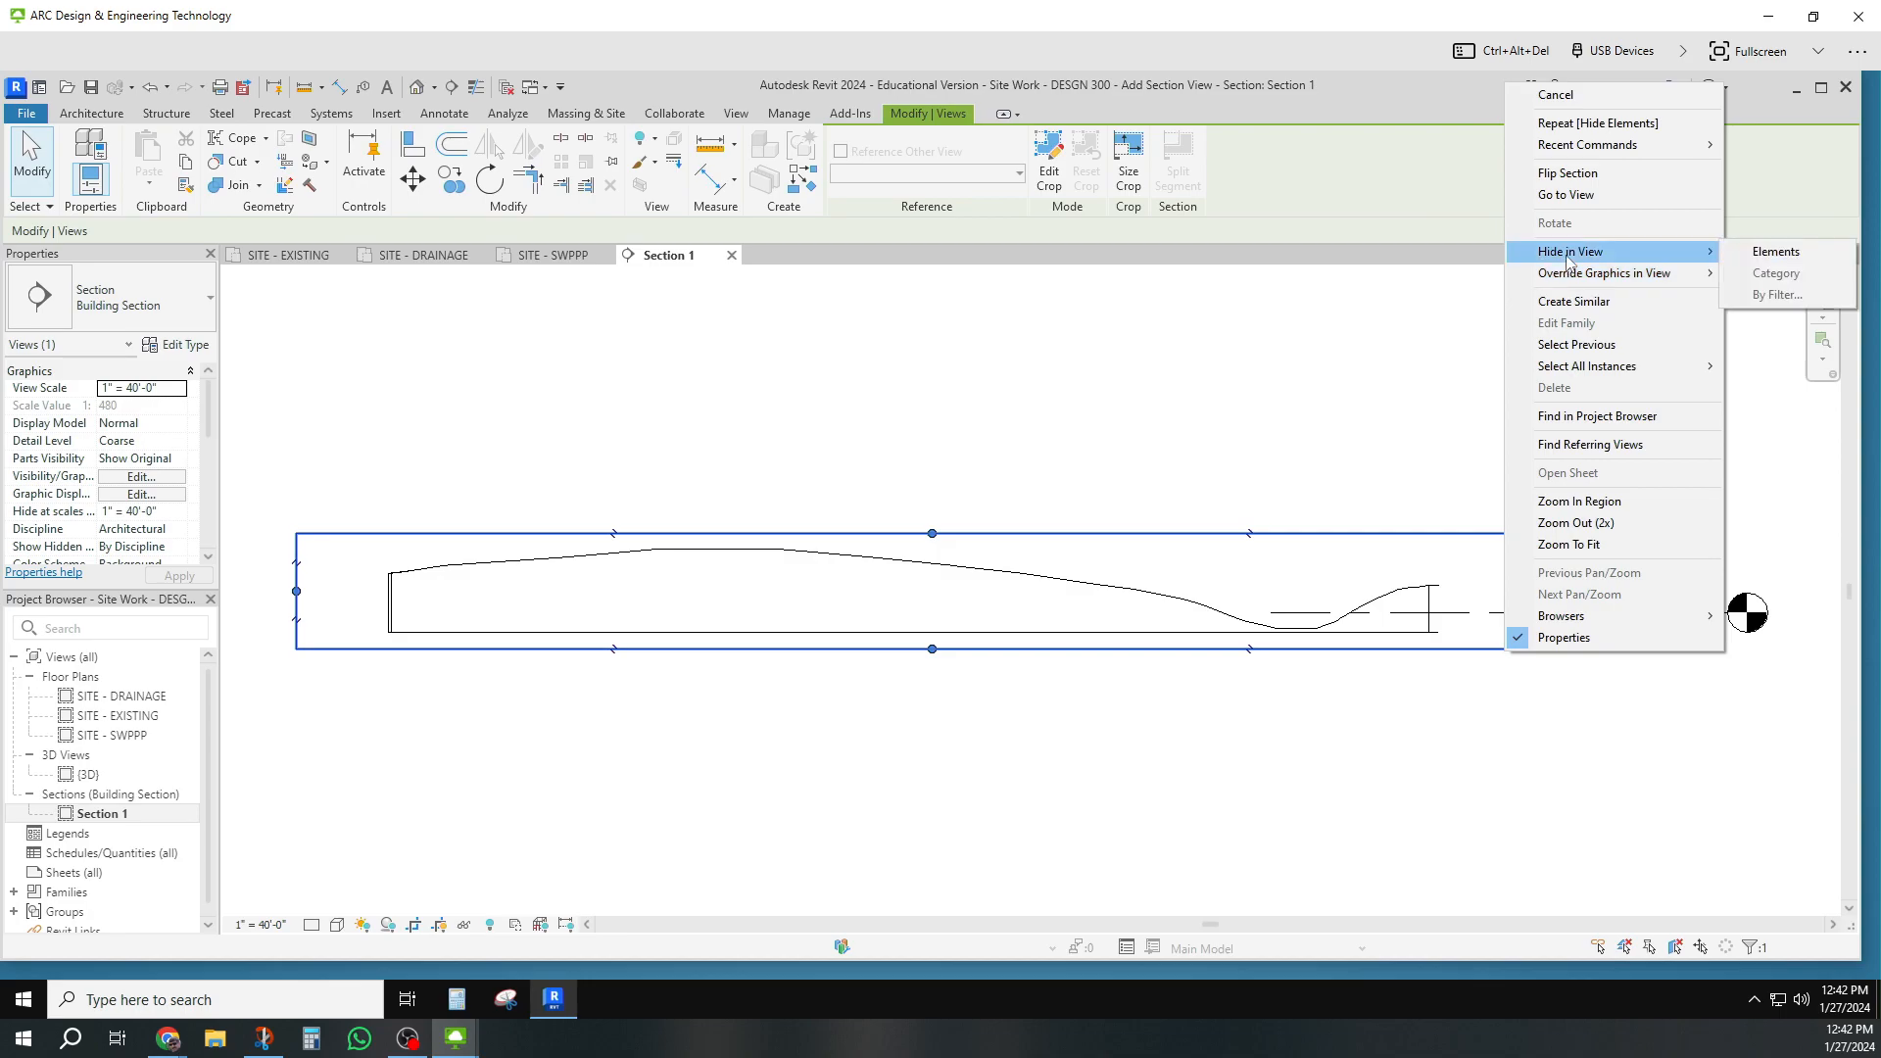
click(1773, 251)
click(1691, 623)
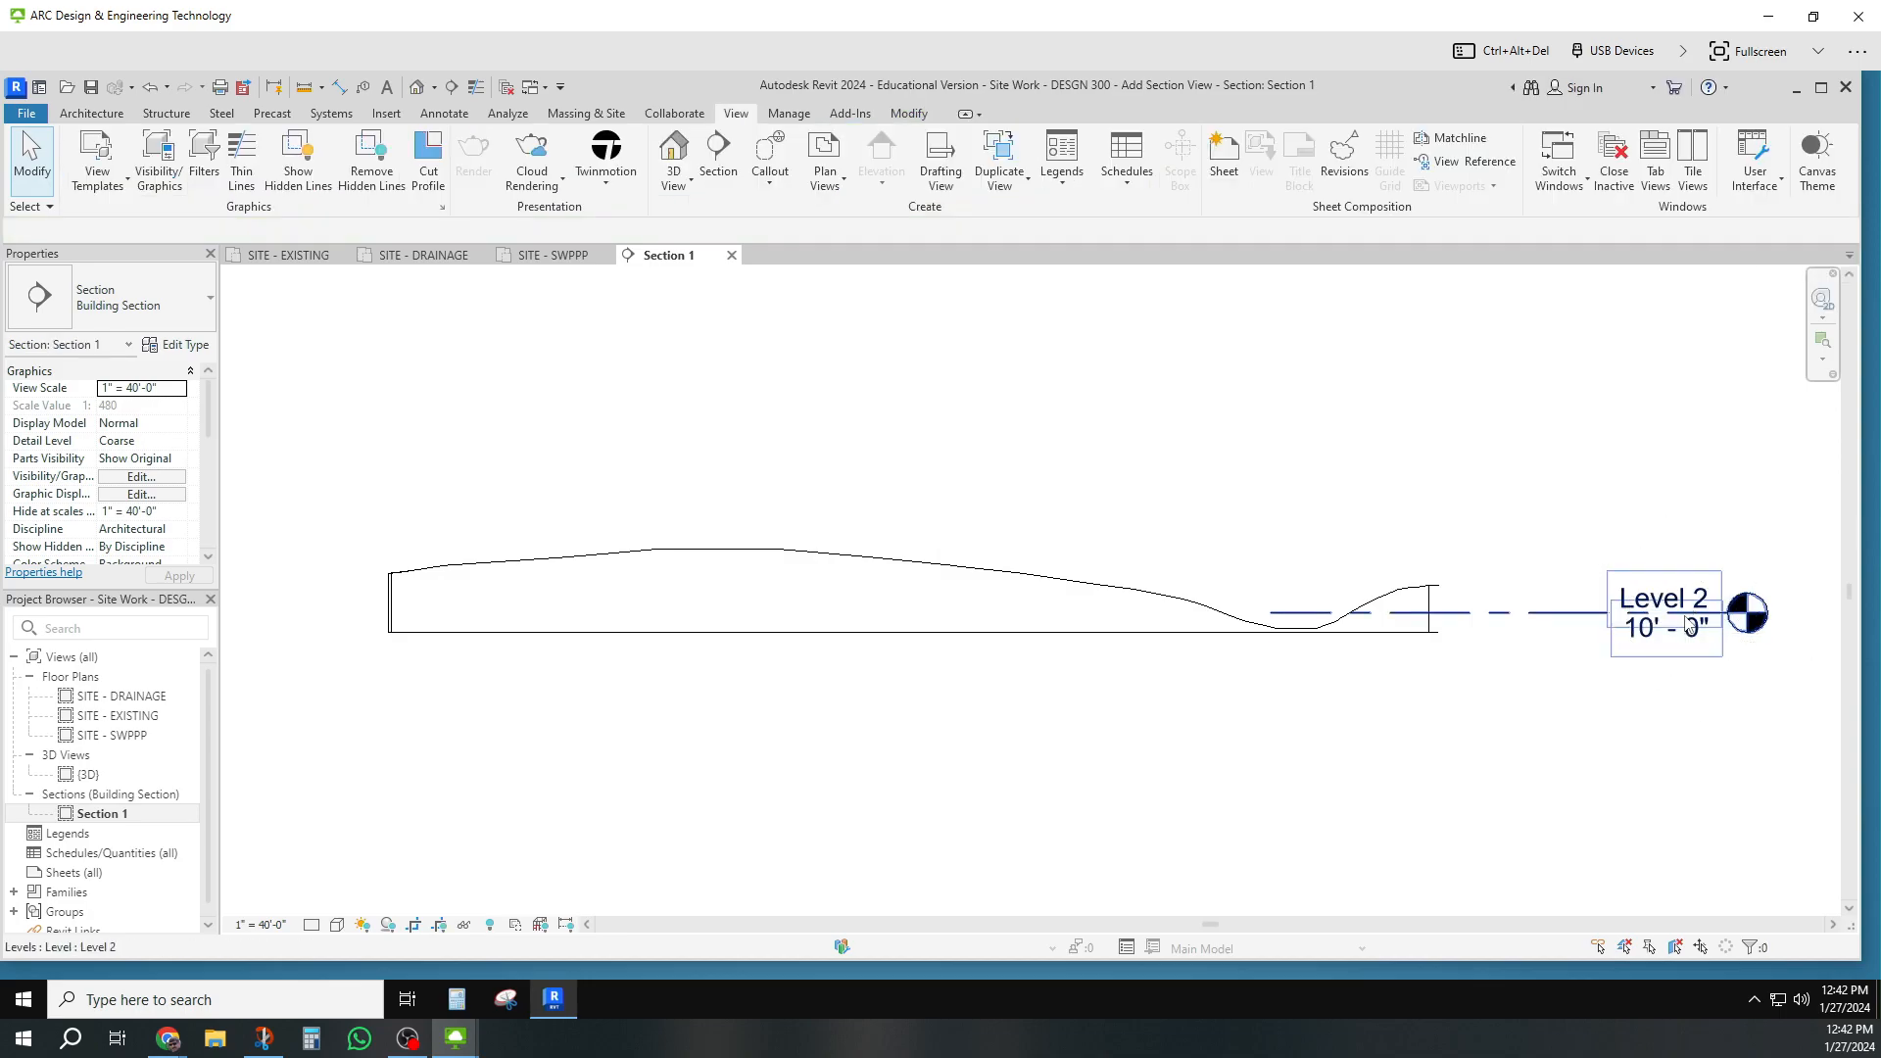
right_click(1690, 624)
mouse_move(1690, 579)
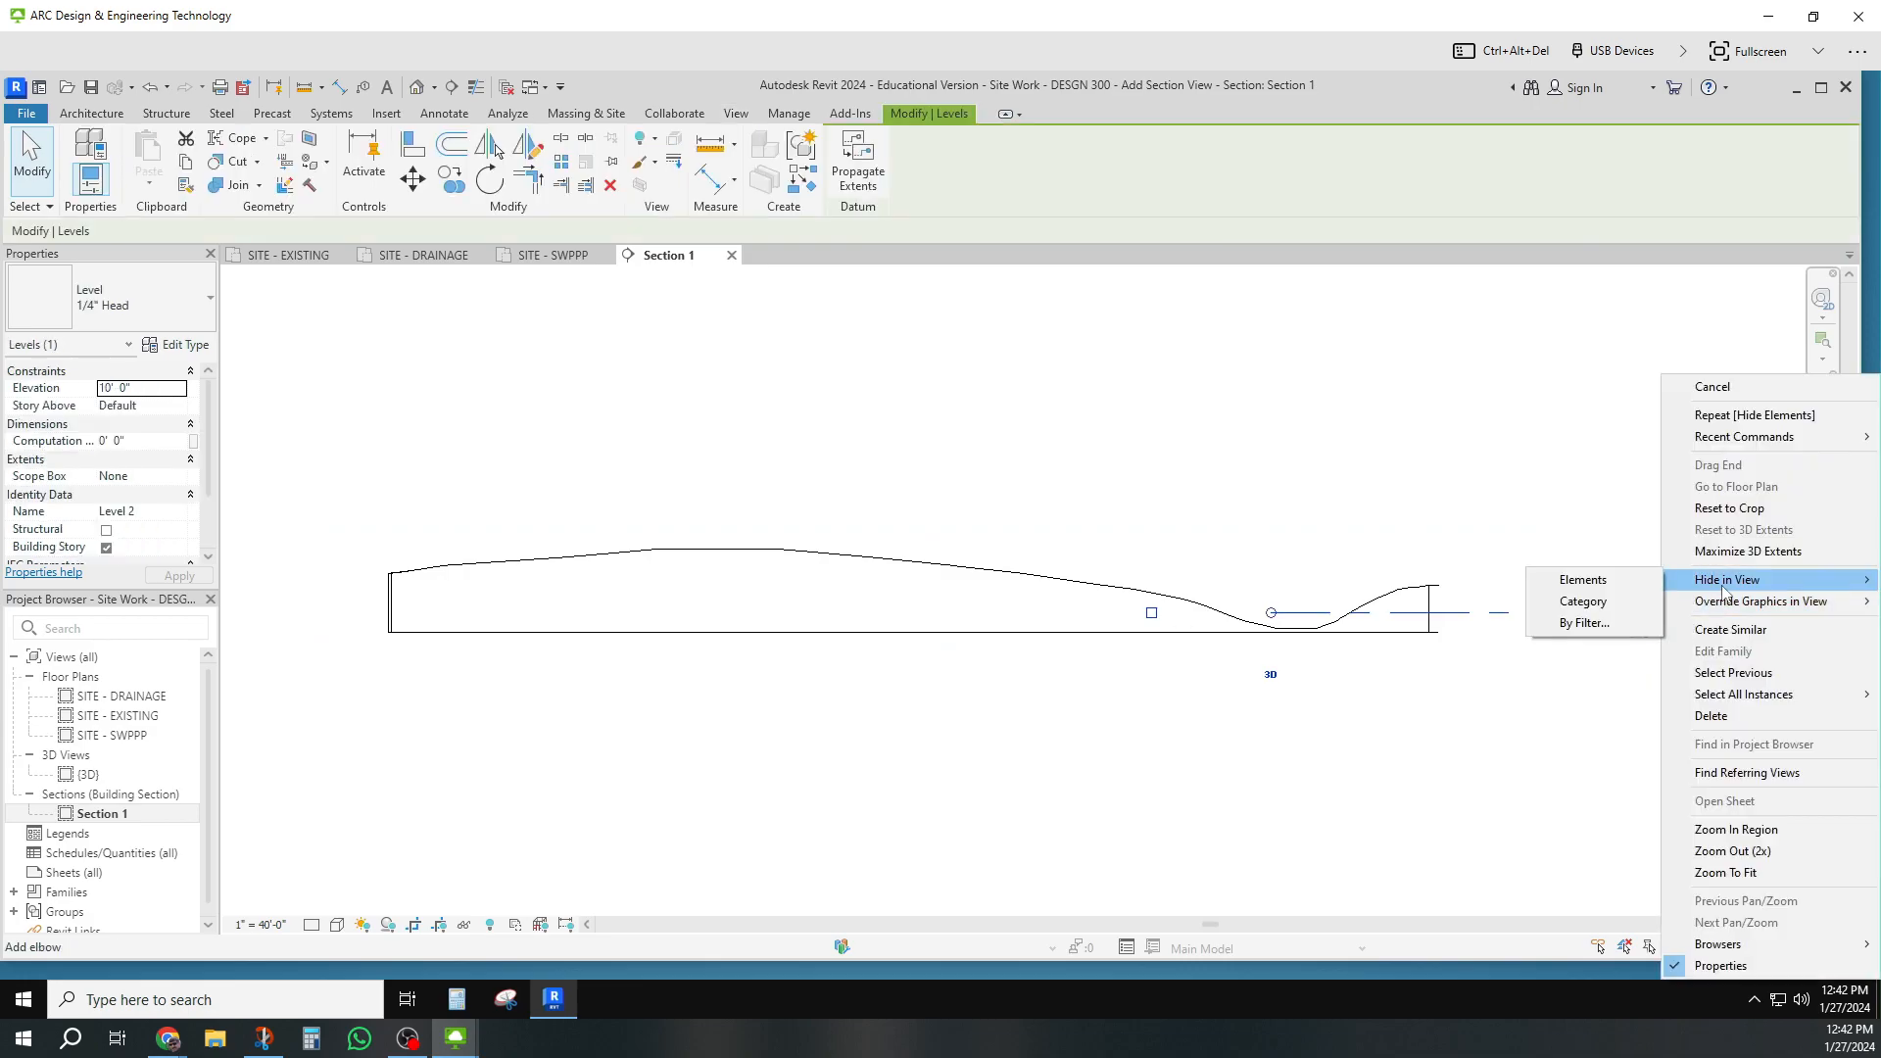
click(1582, 579)
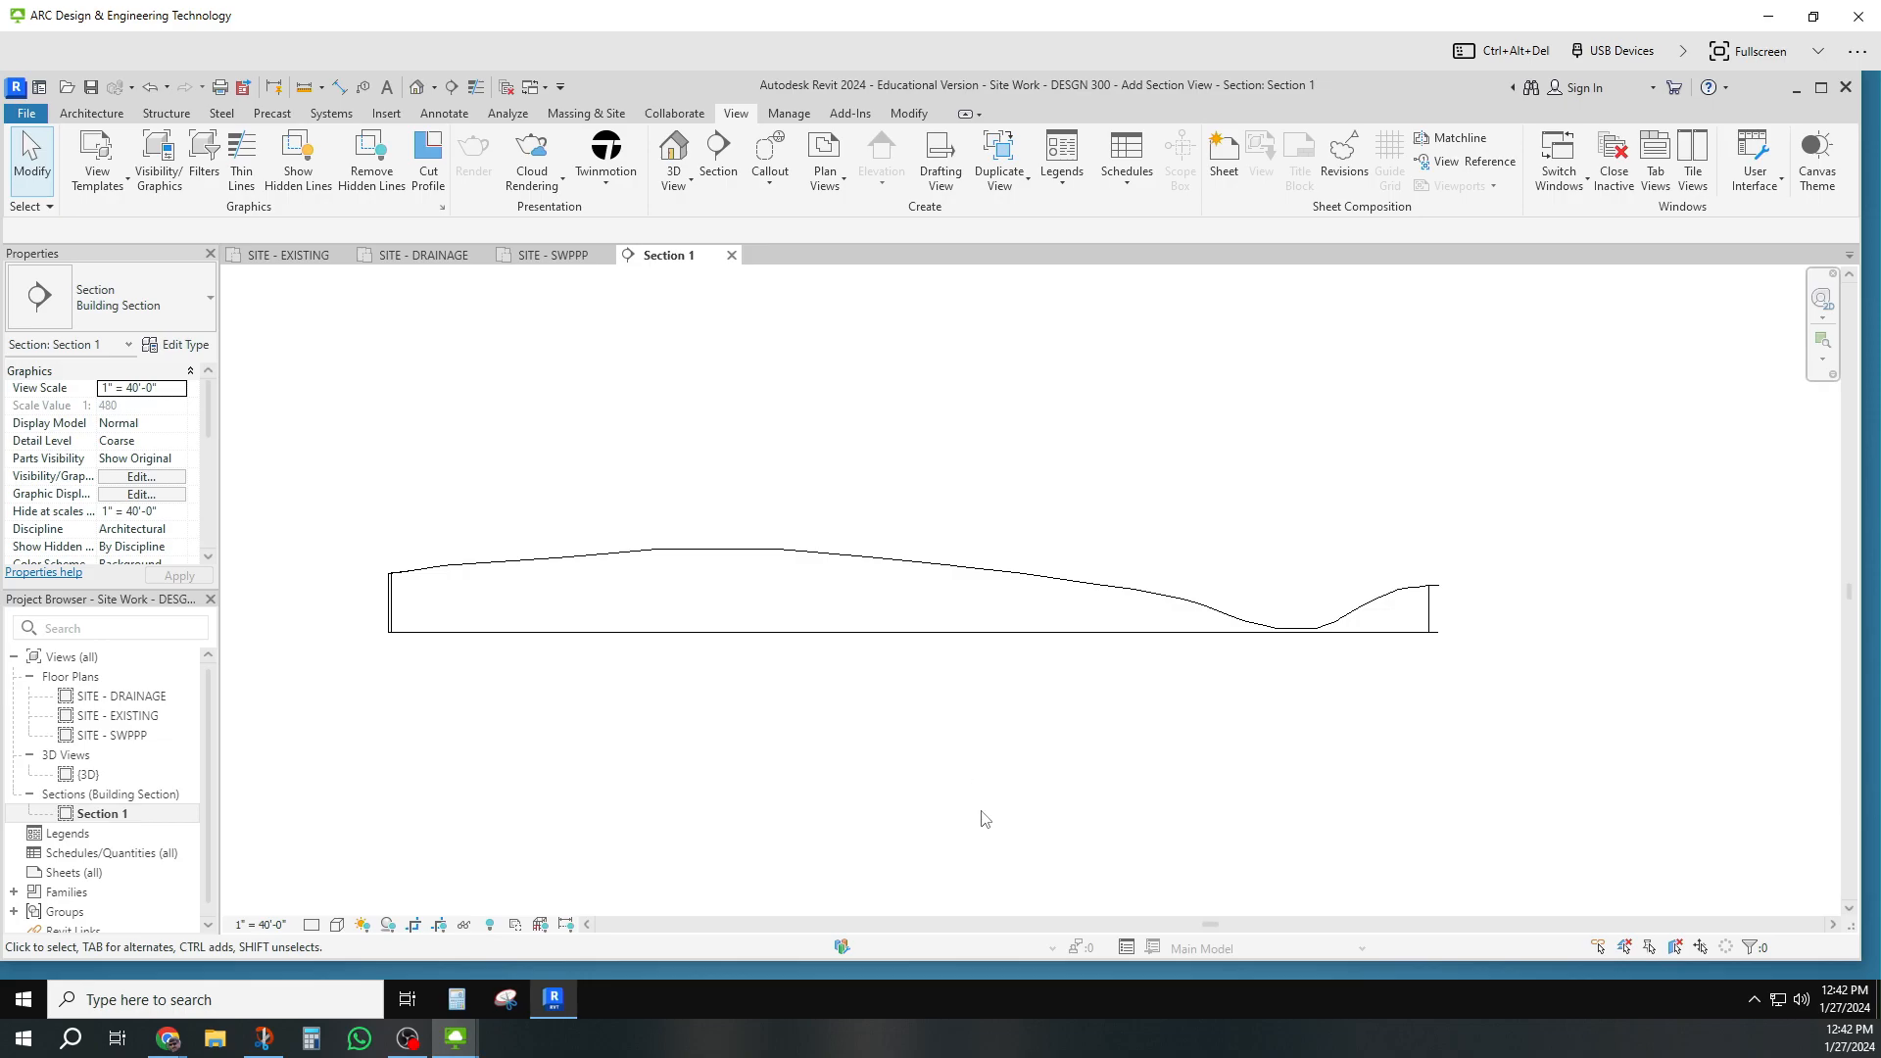
Step: Override the toposolid's graphics by element in this view, setting the projection line color to black
click(1051, 588)
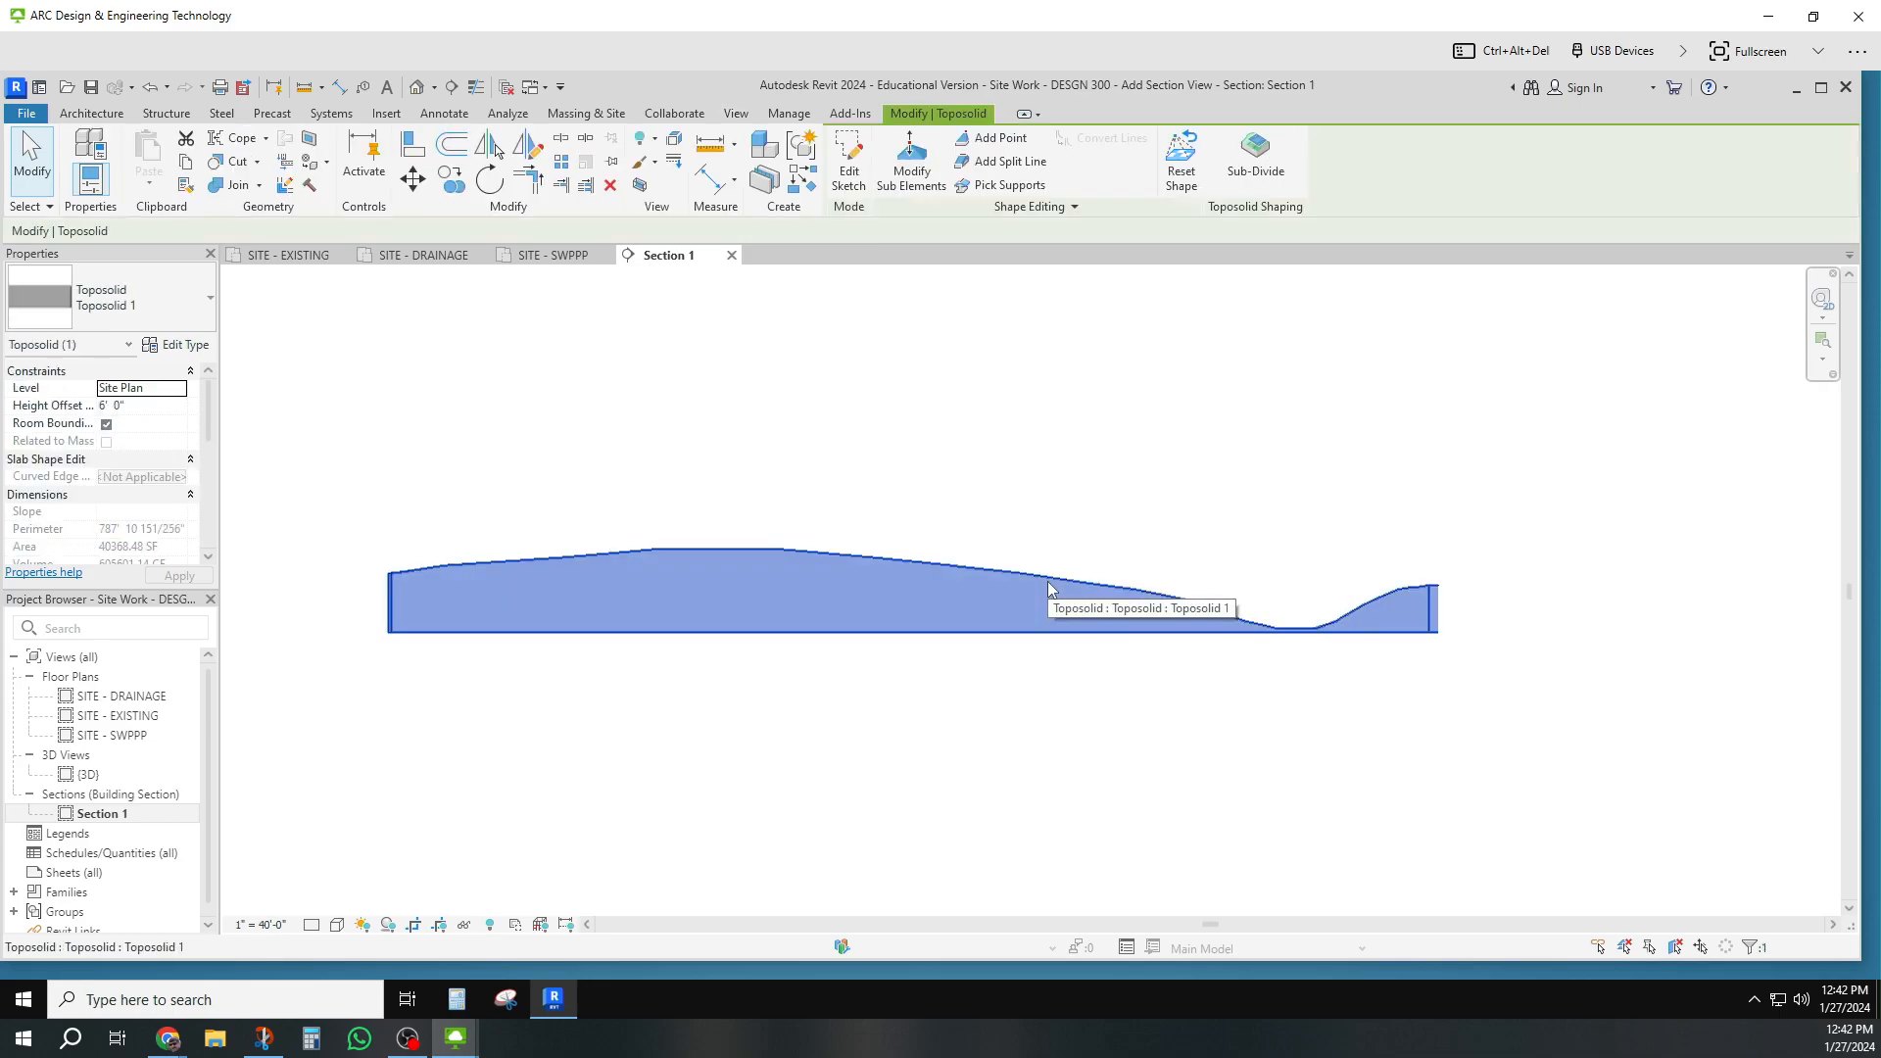
right_click(1048, 584)
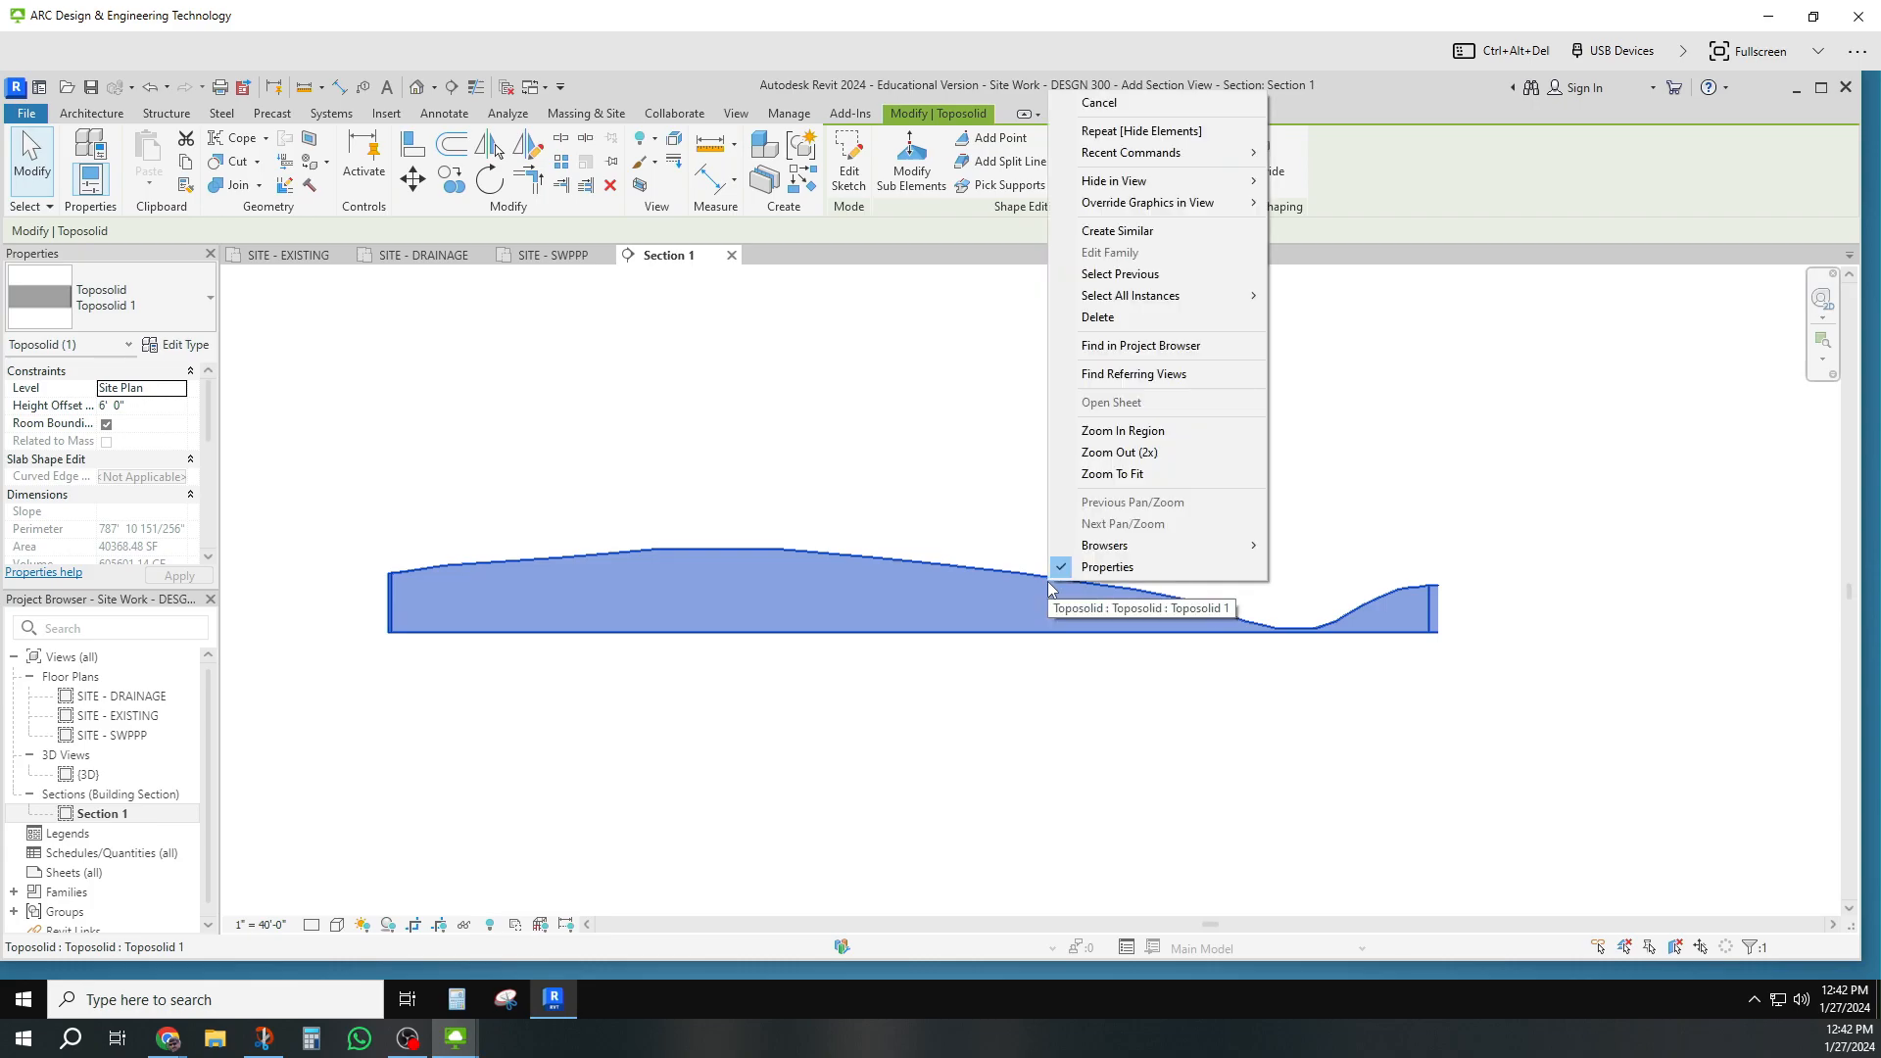
click(1132, 210)
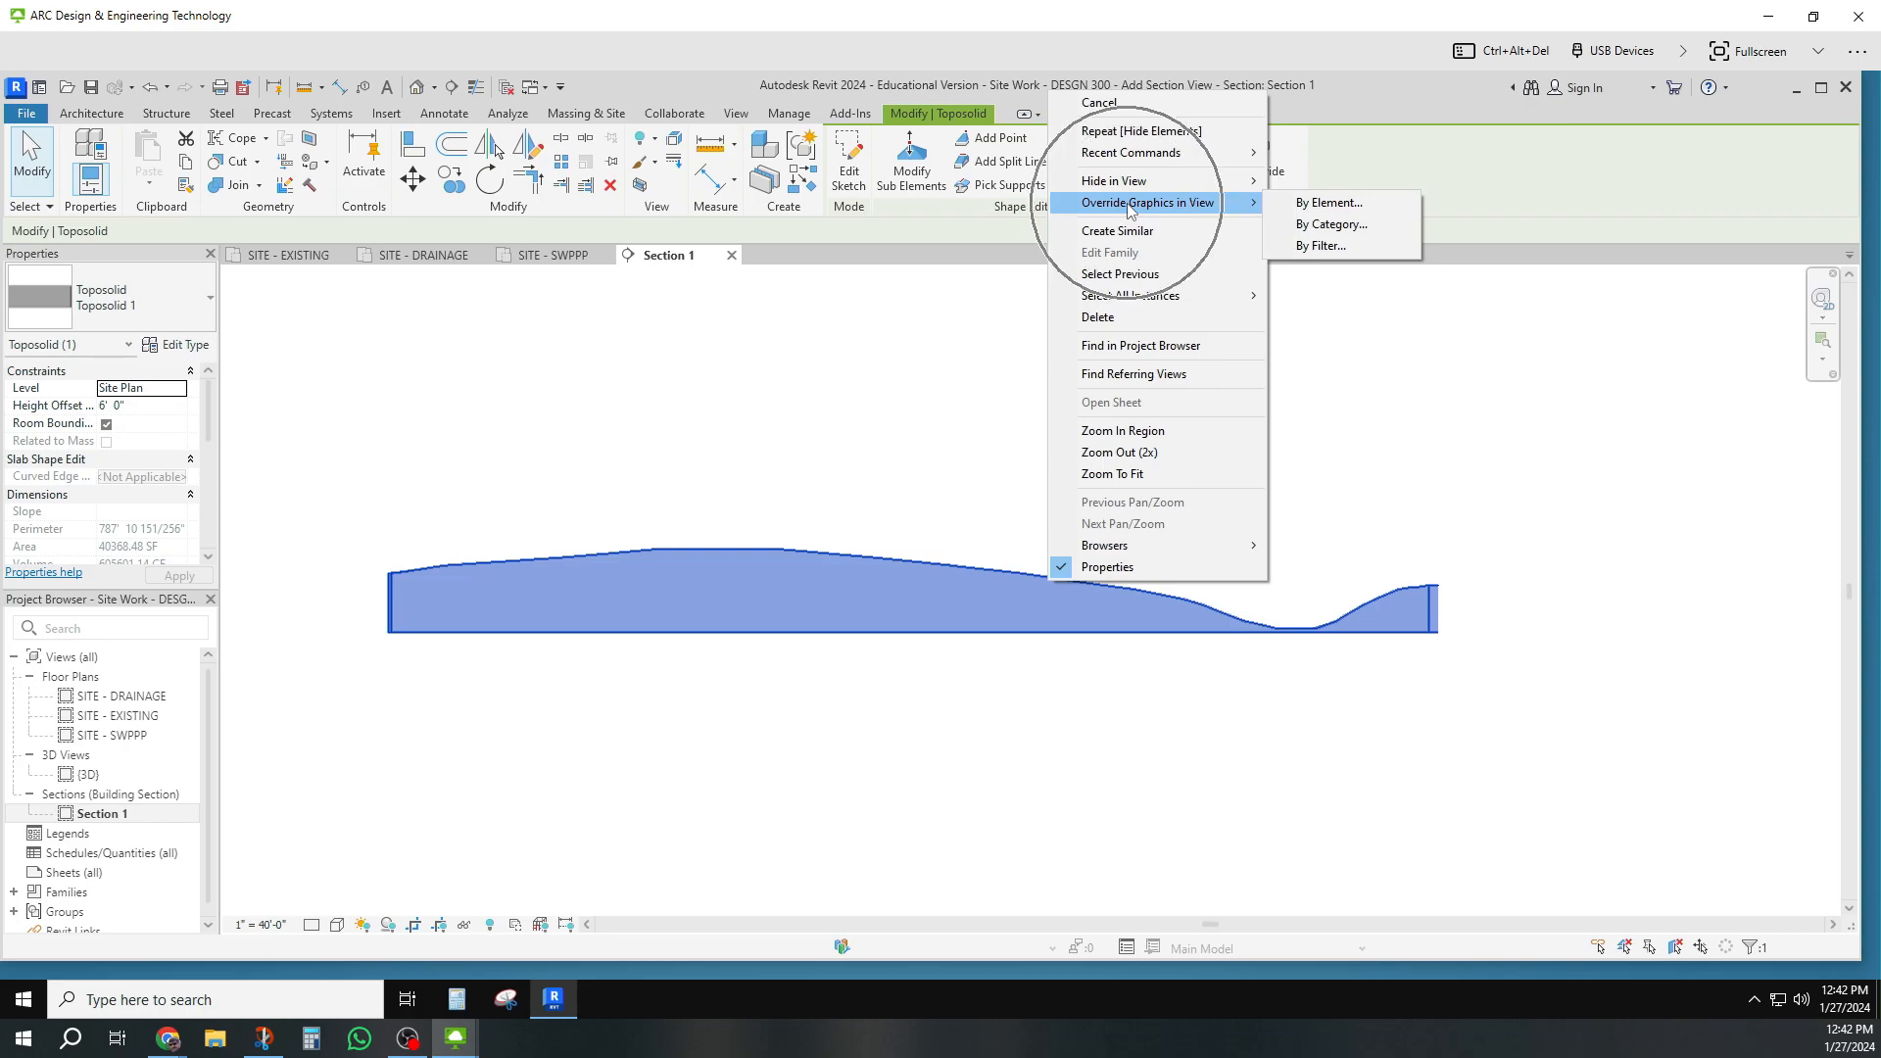
click(1330, 204)
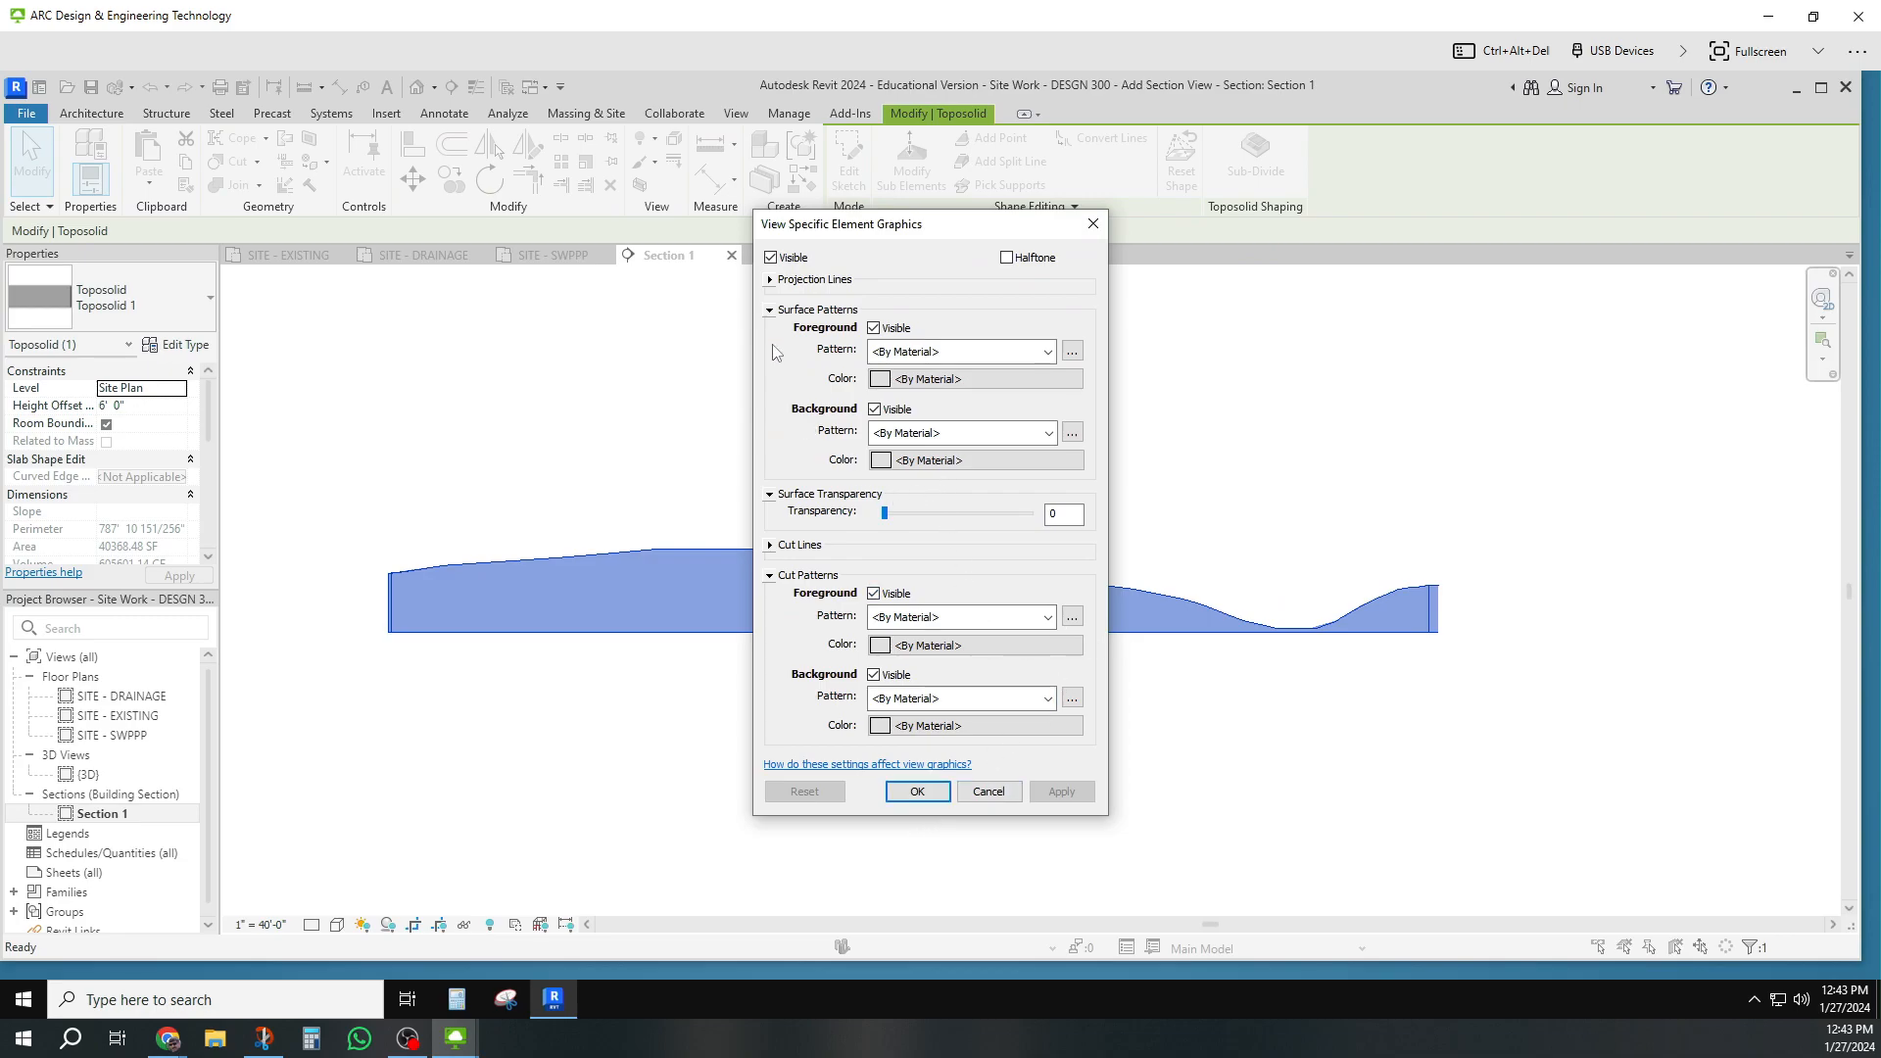
click(770, 281)
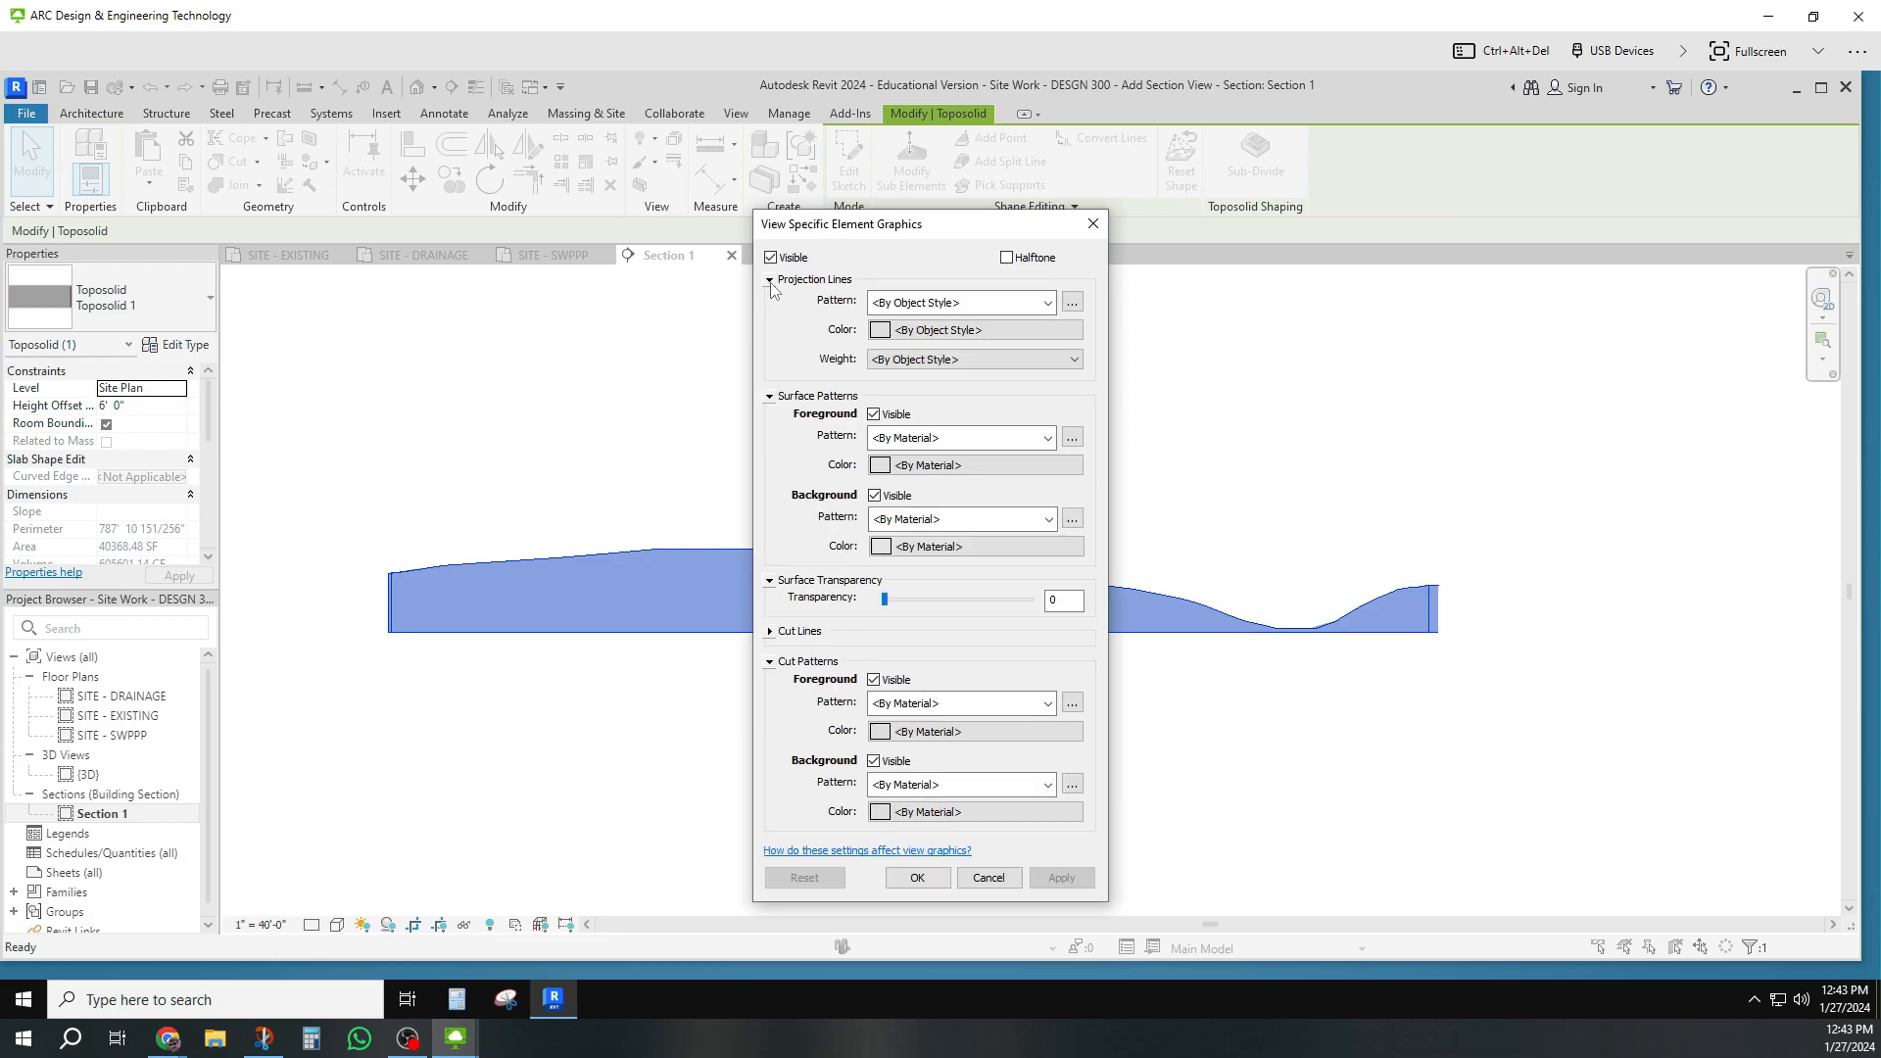
click(882, 331)
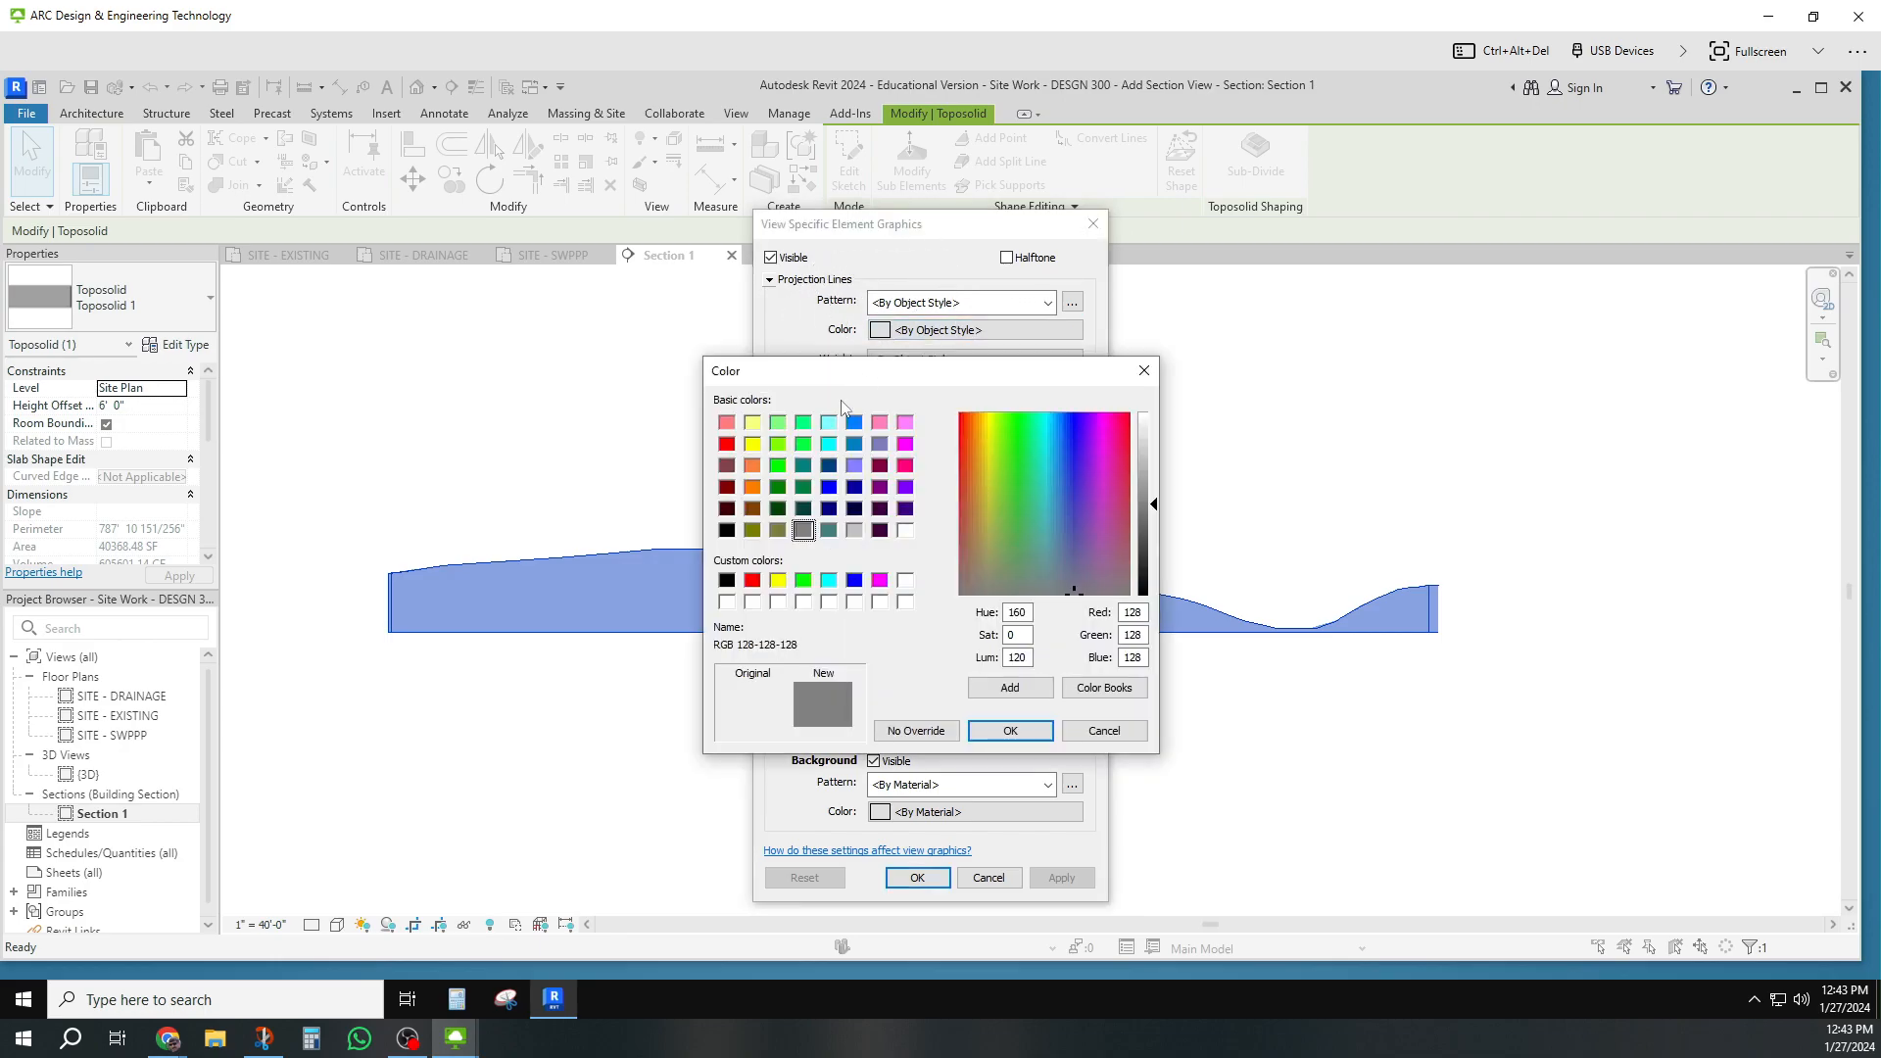
click(726, 530)
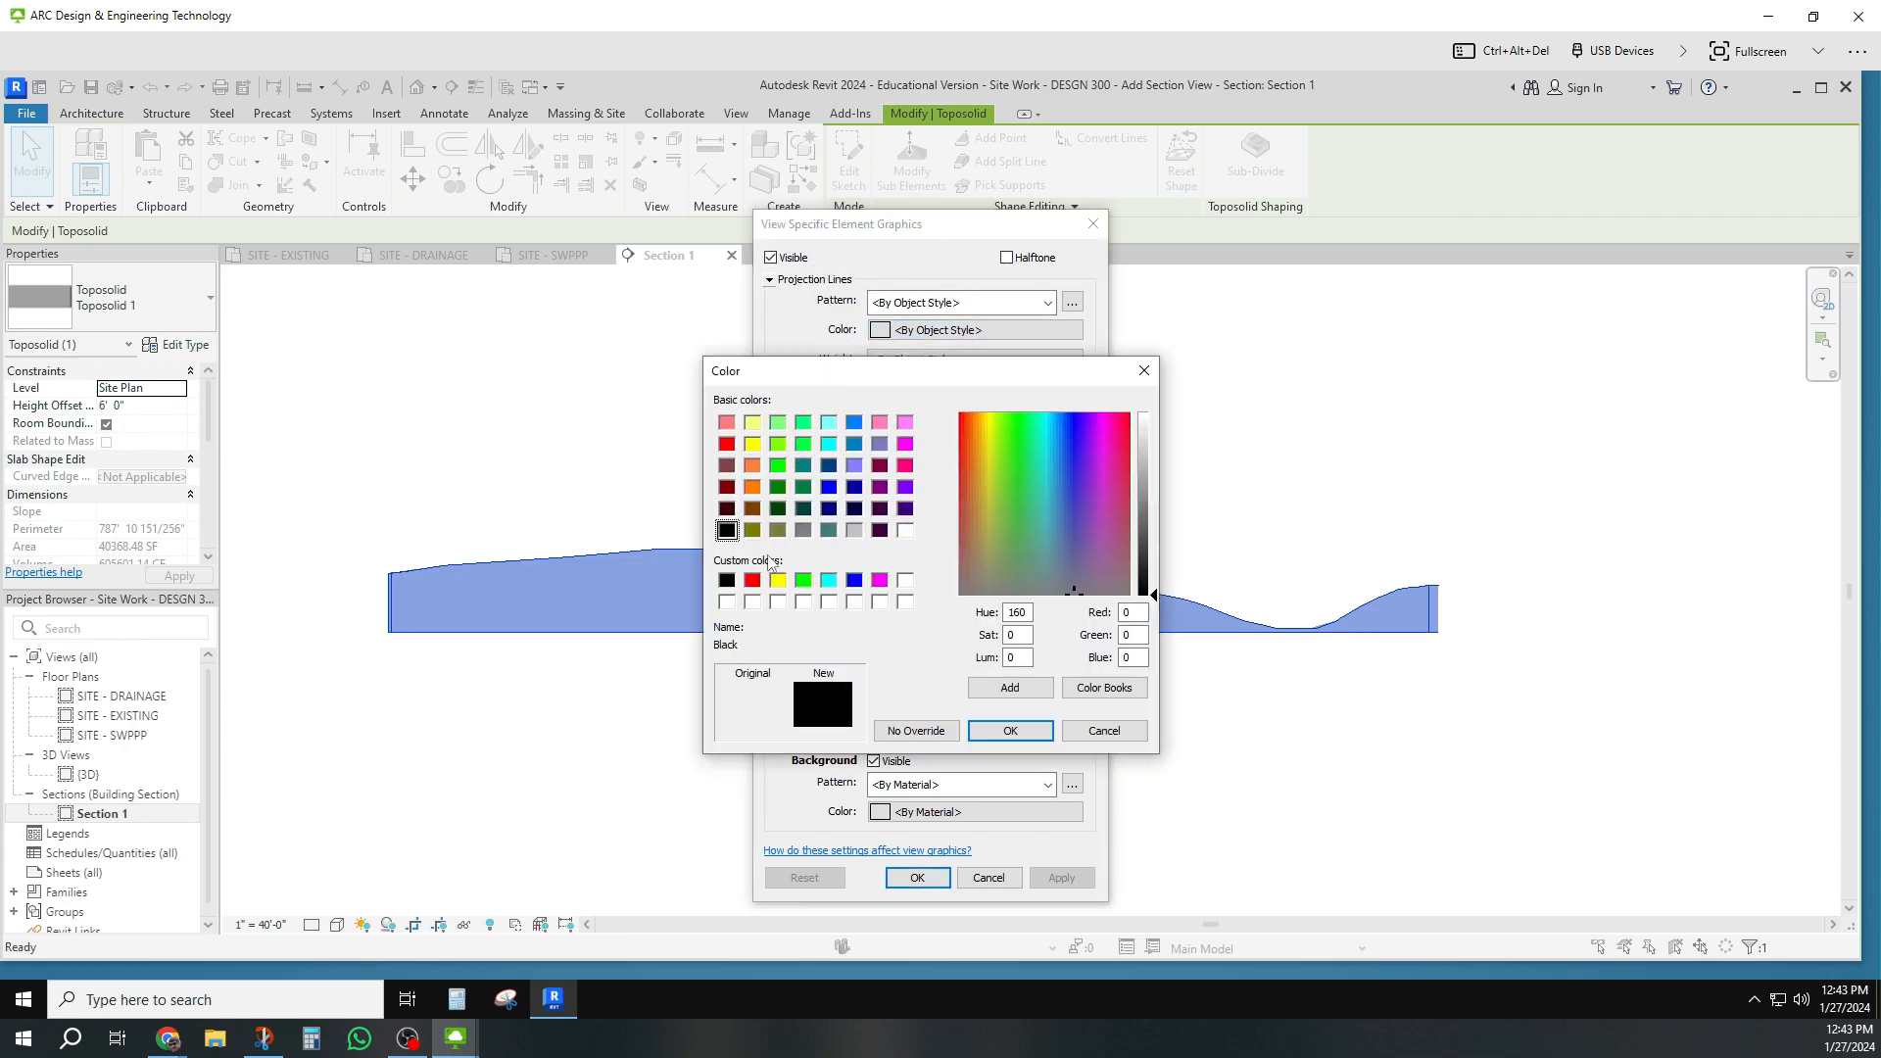
click(1010, 731)
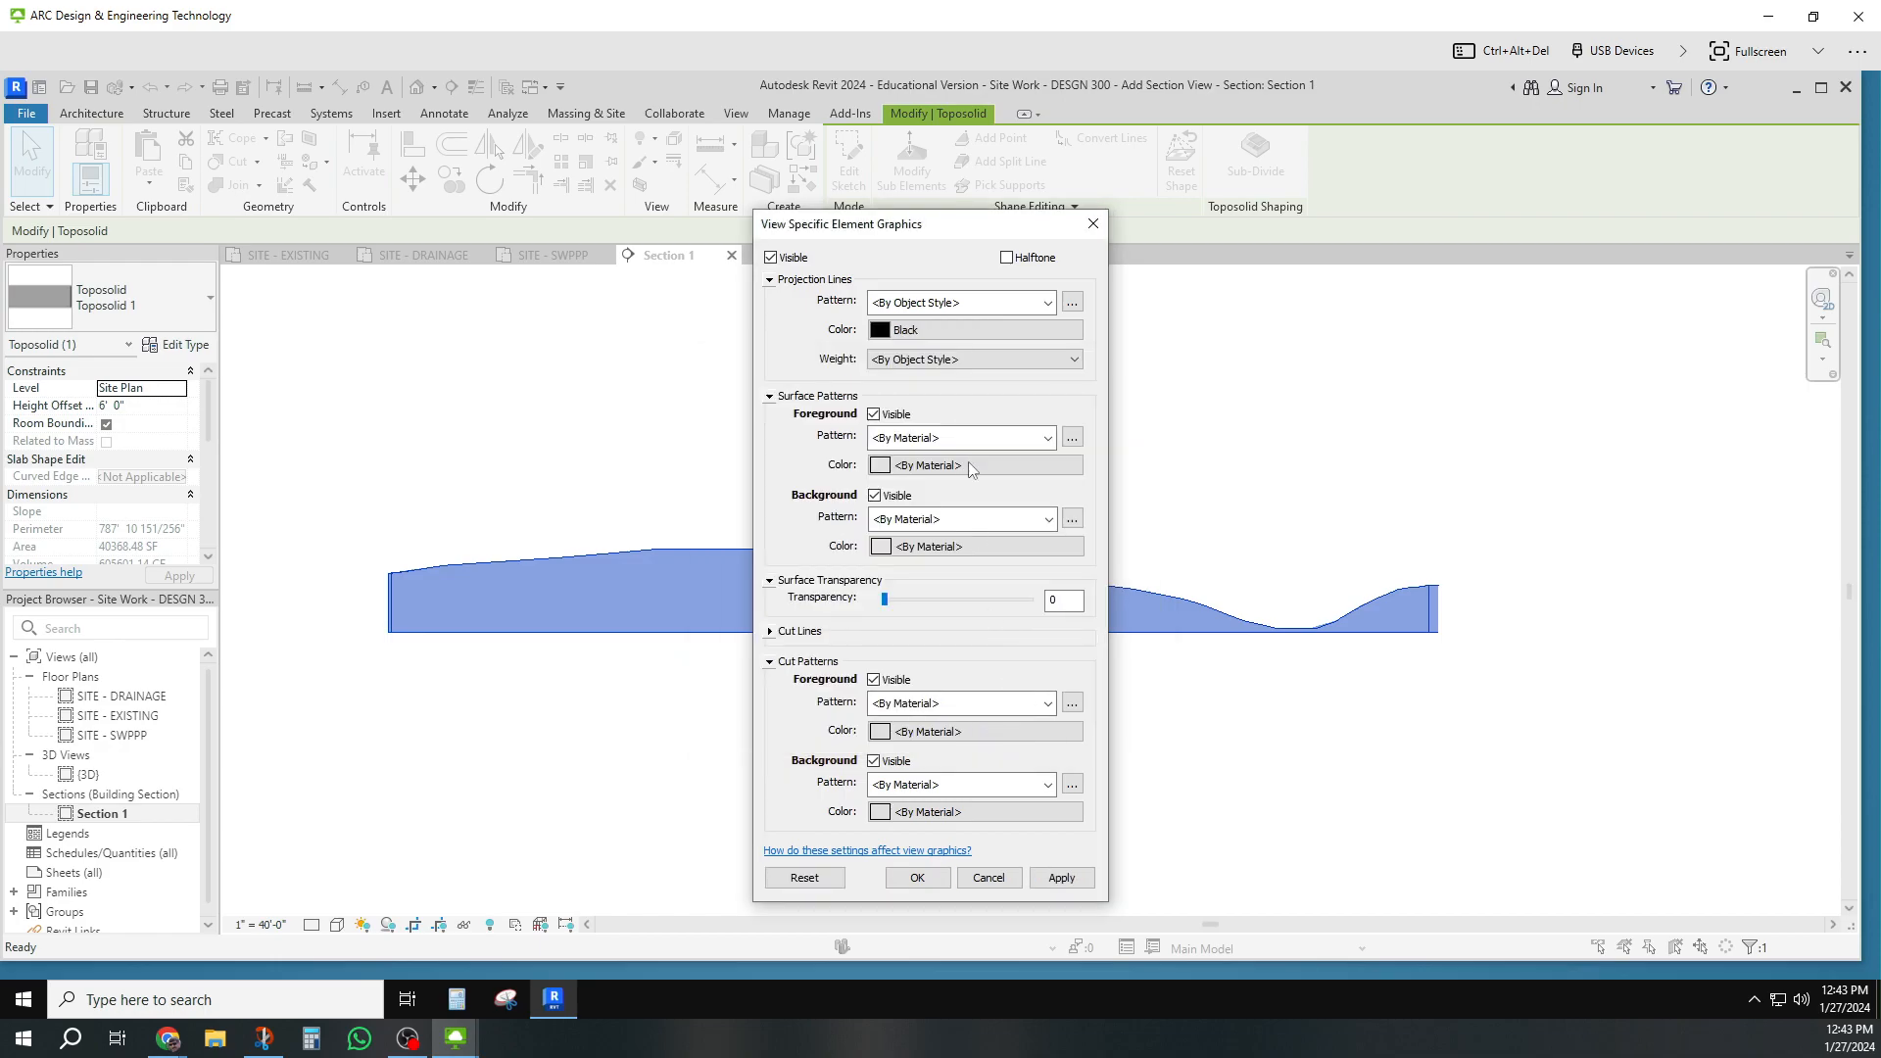
Step: Set the toposolid's projection line weight to 9 in the element graphics override and apply it
click(934, 365)
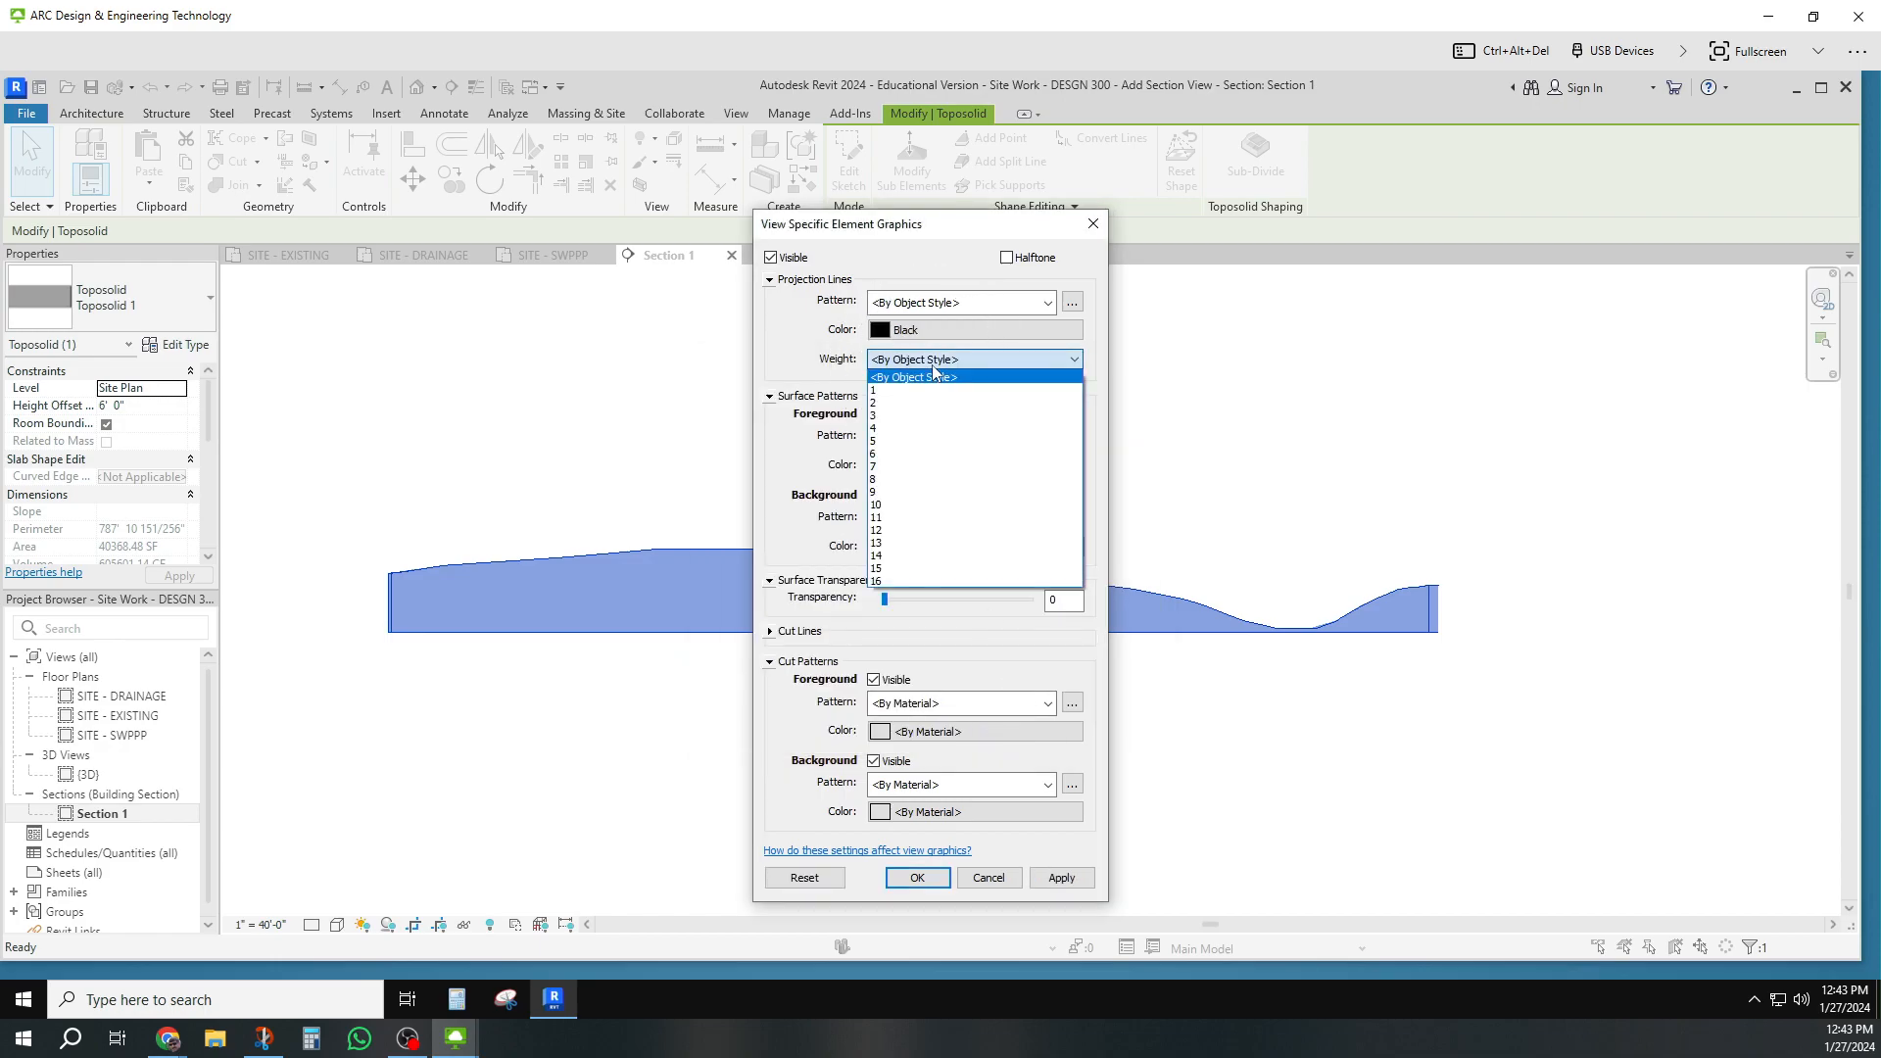
click(887, 494)
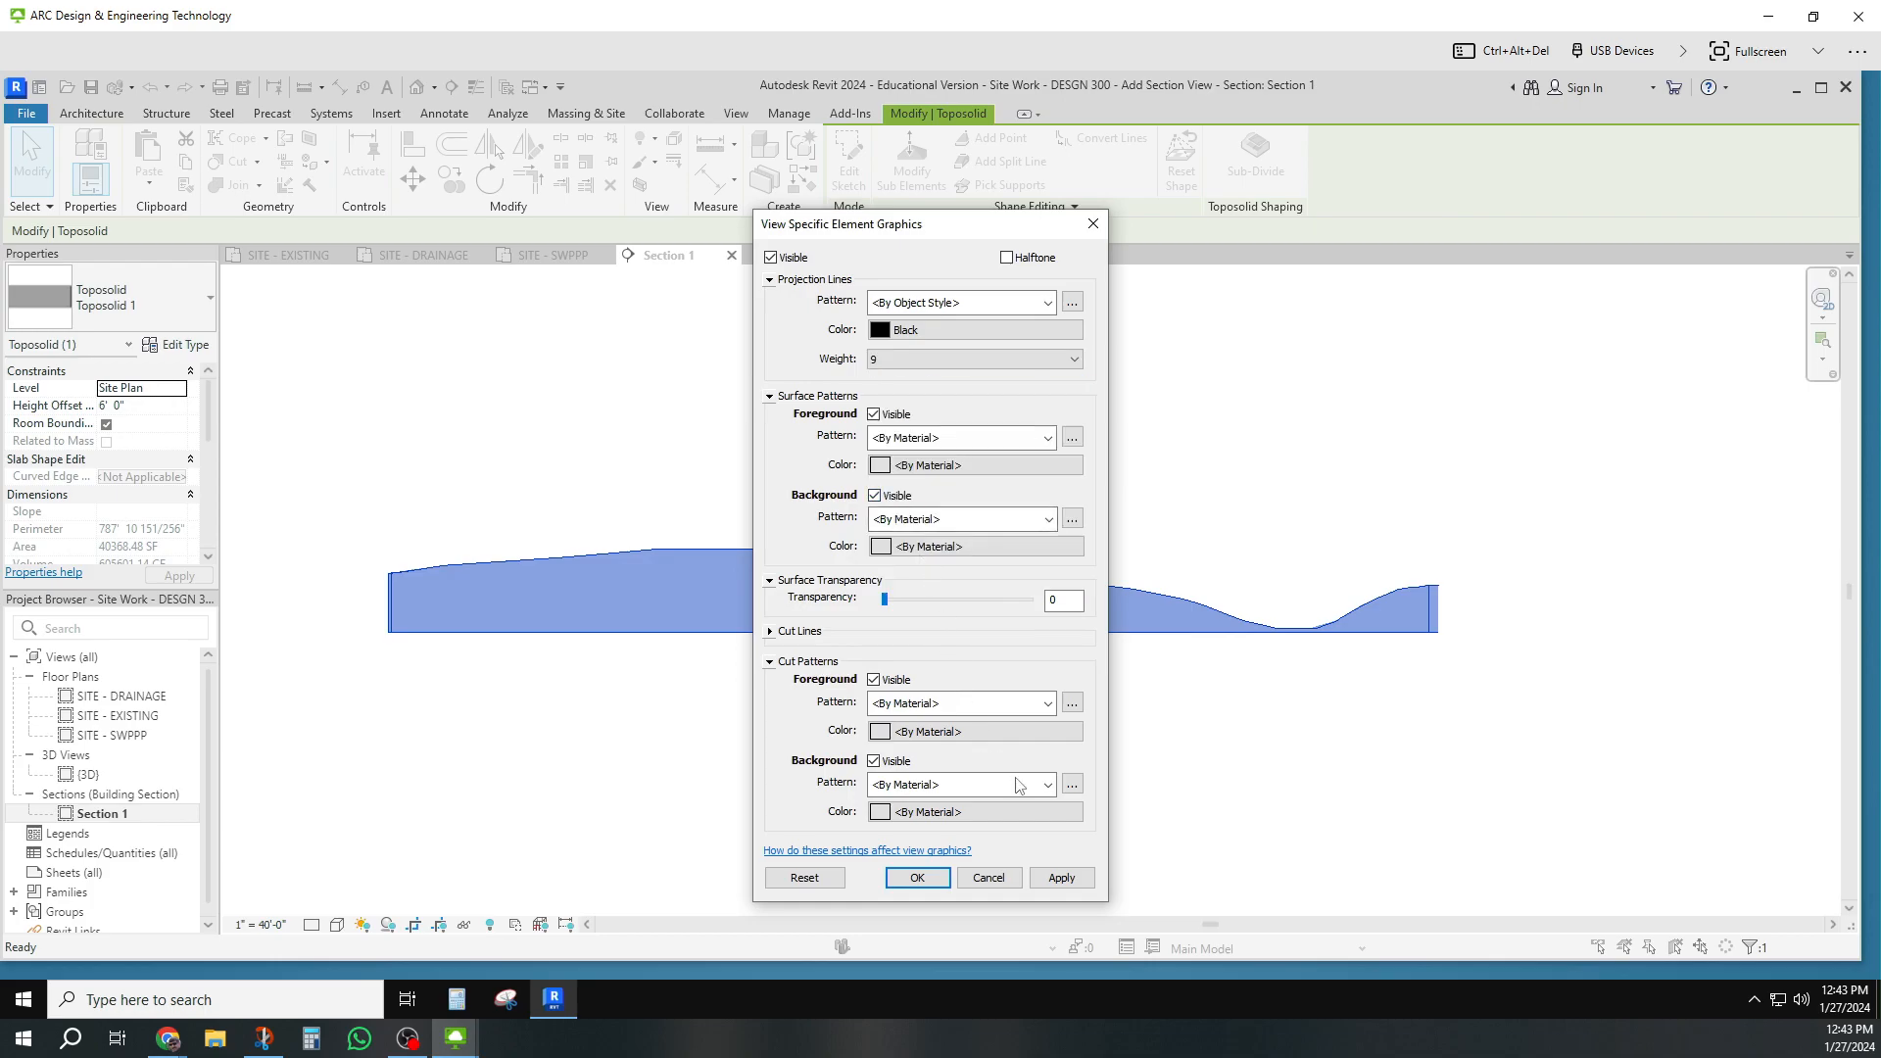
click(1063, 879)
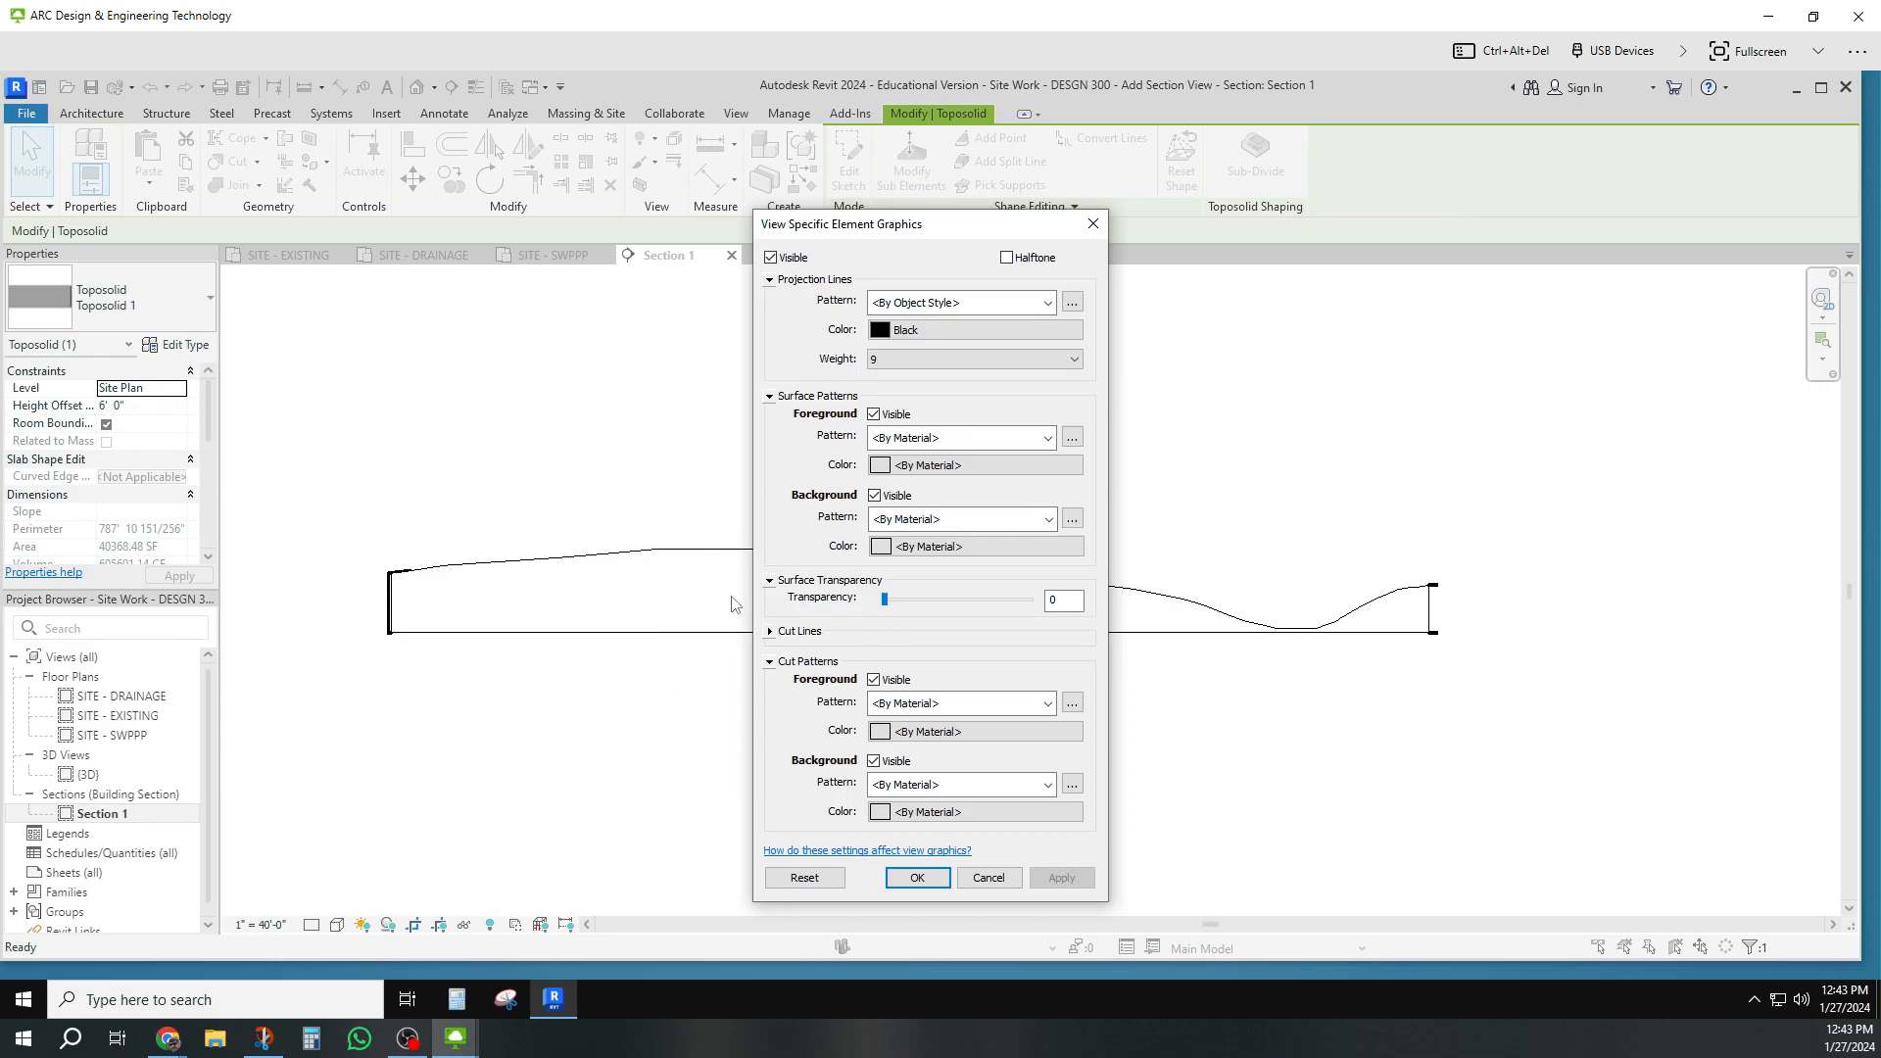
Step: Override the toposolid's foreground cut pattern with the Earth drafting pattern and accept the graphics override
click(1073, 704)
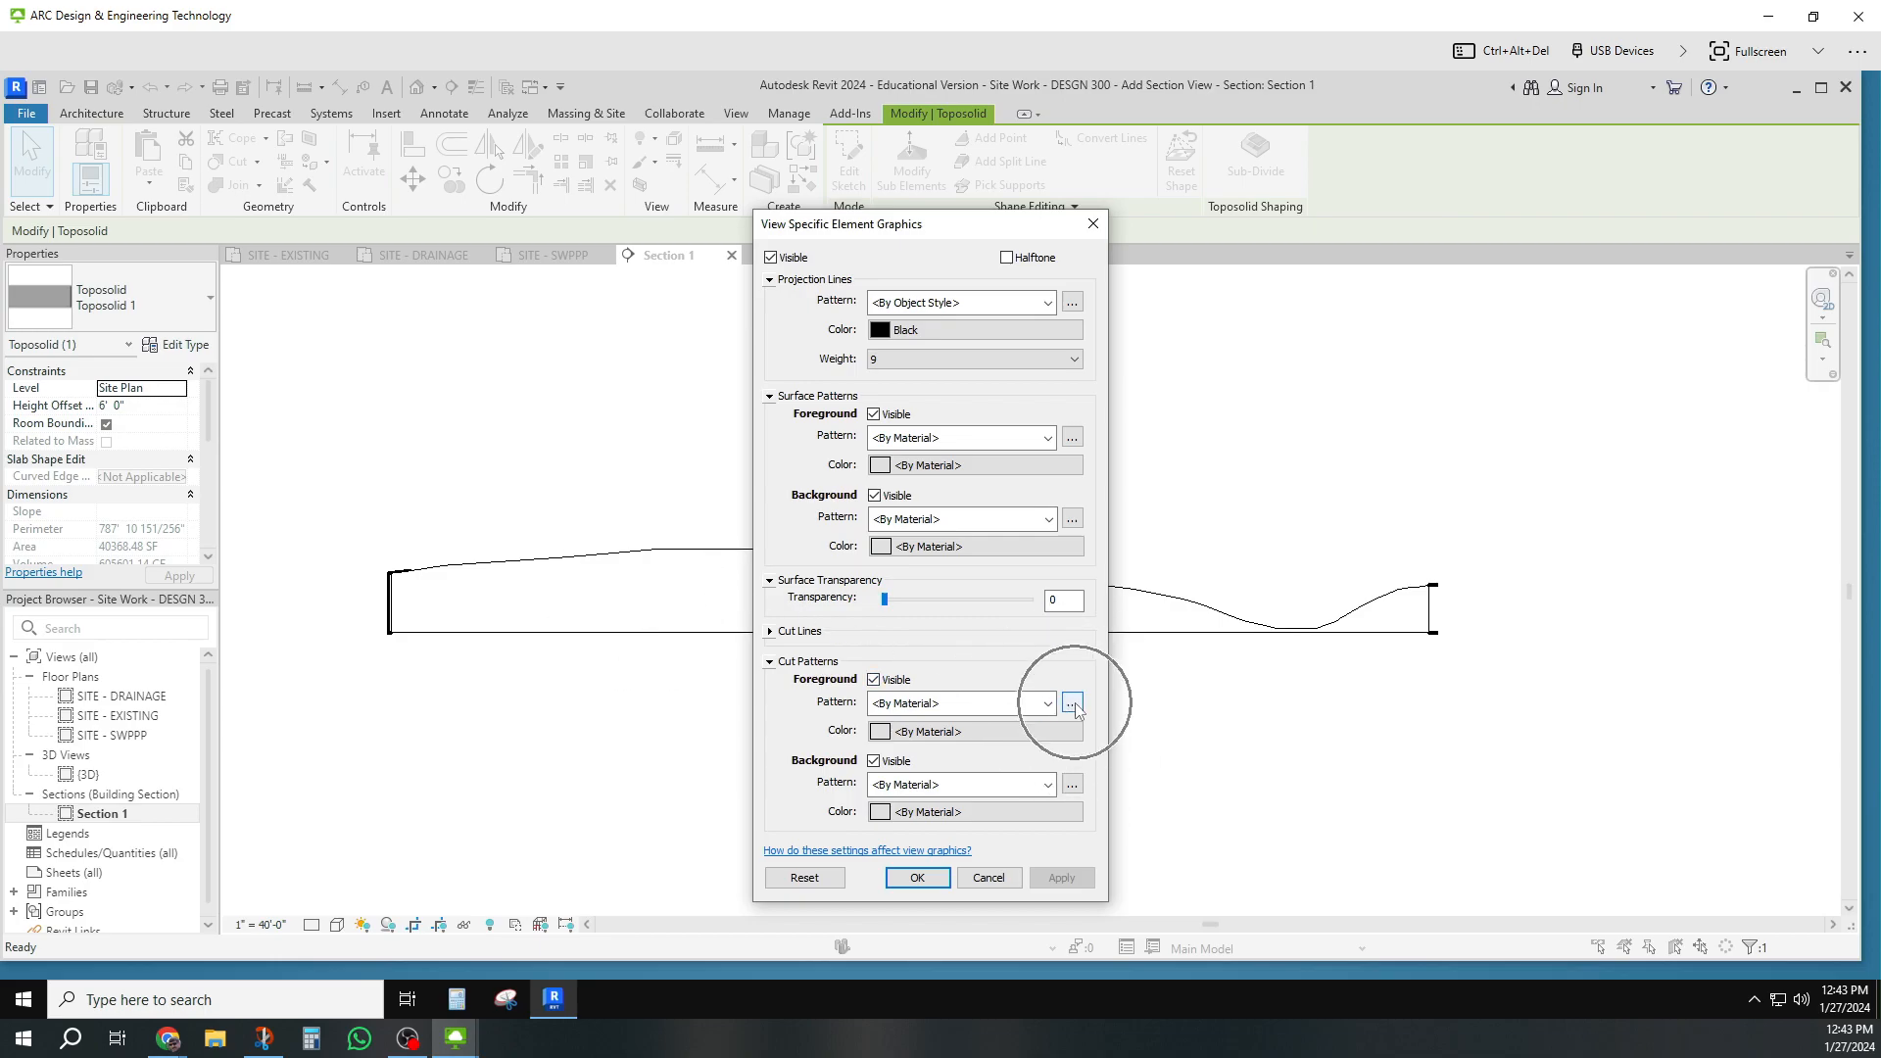
click(1073, 704)
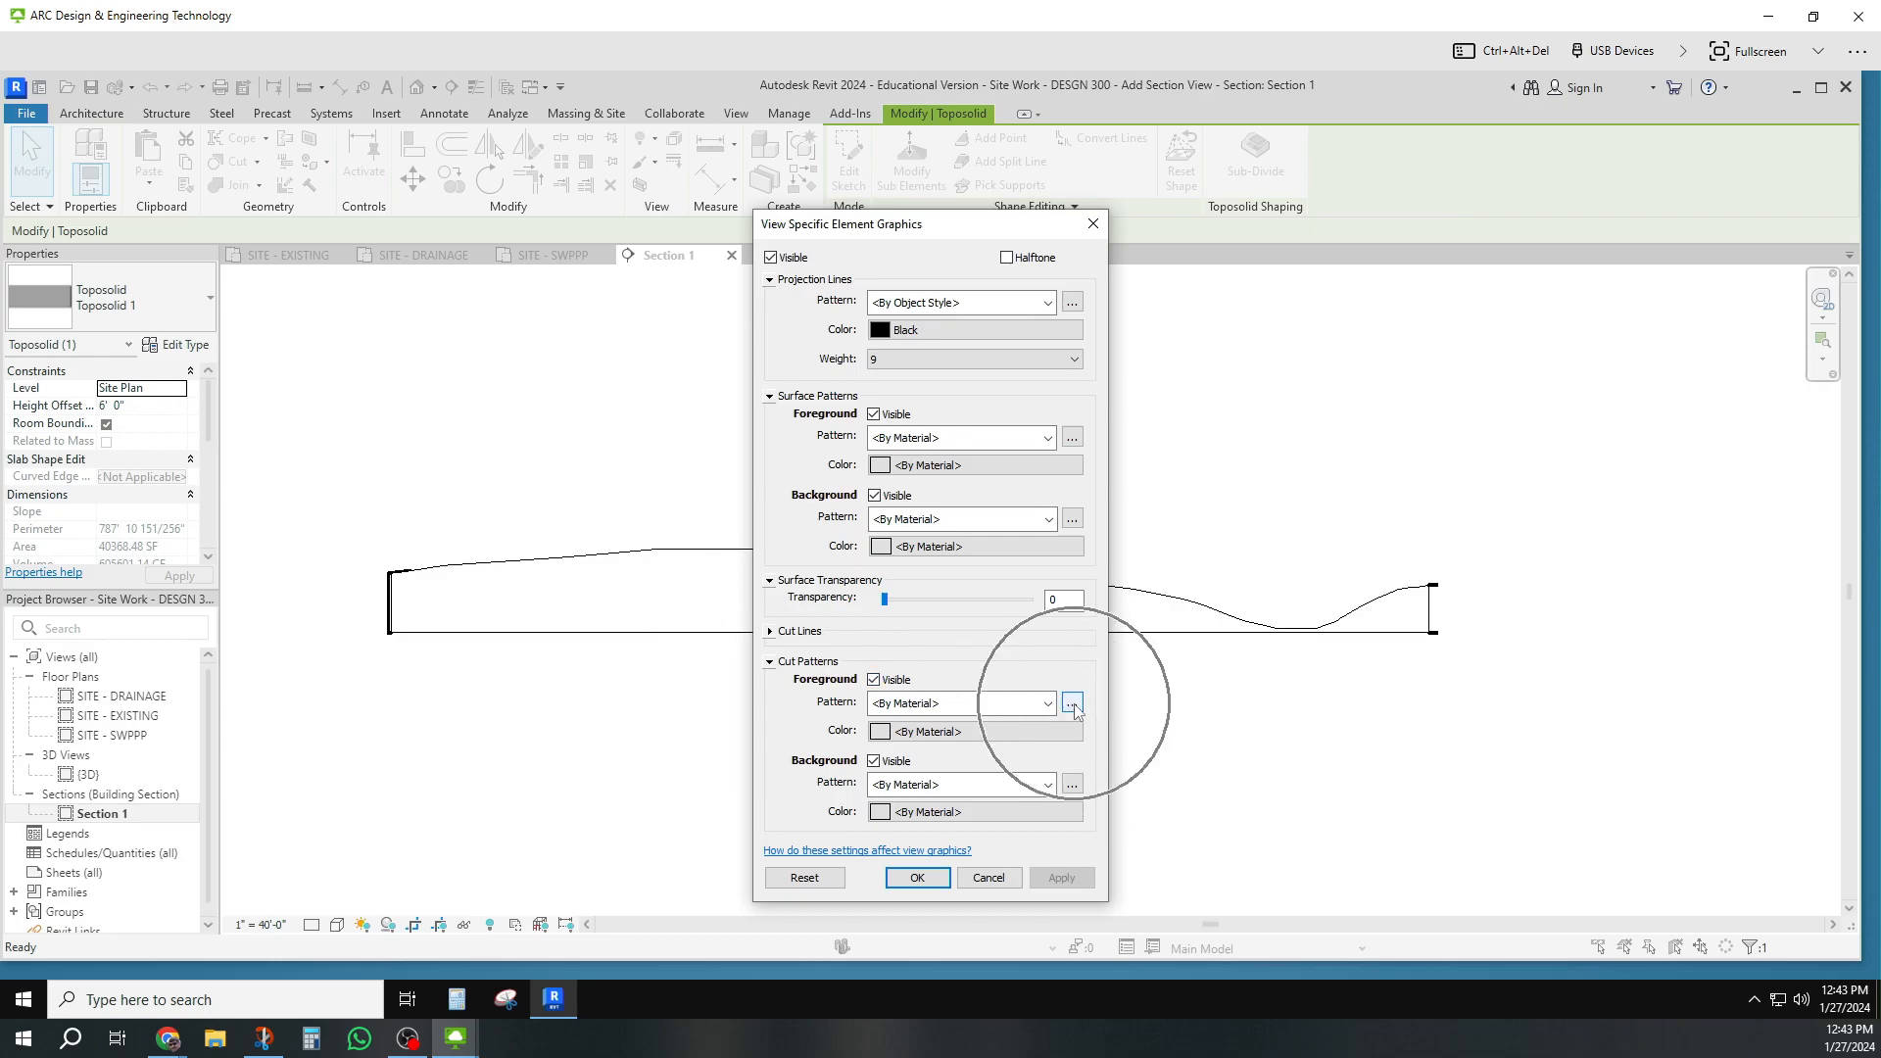
click(1078, 523)
drag(1078, 530, 861, 585)
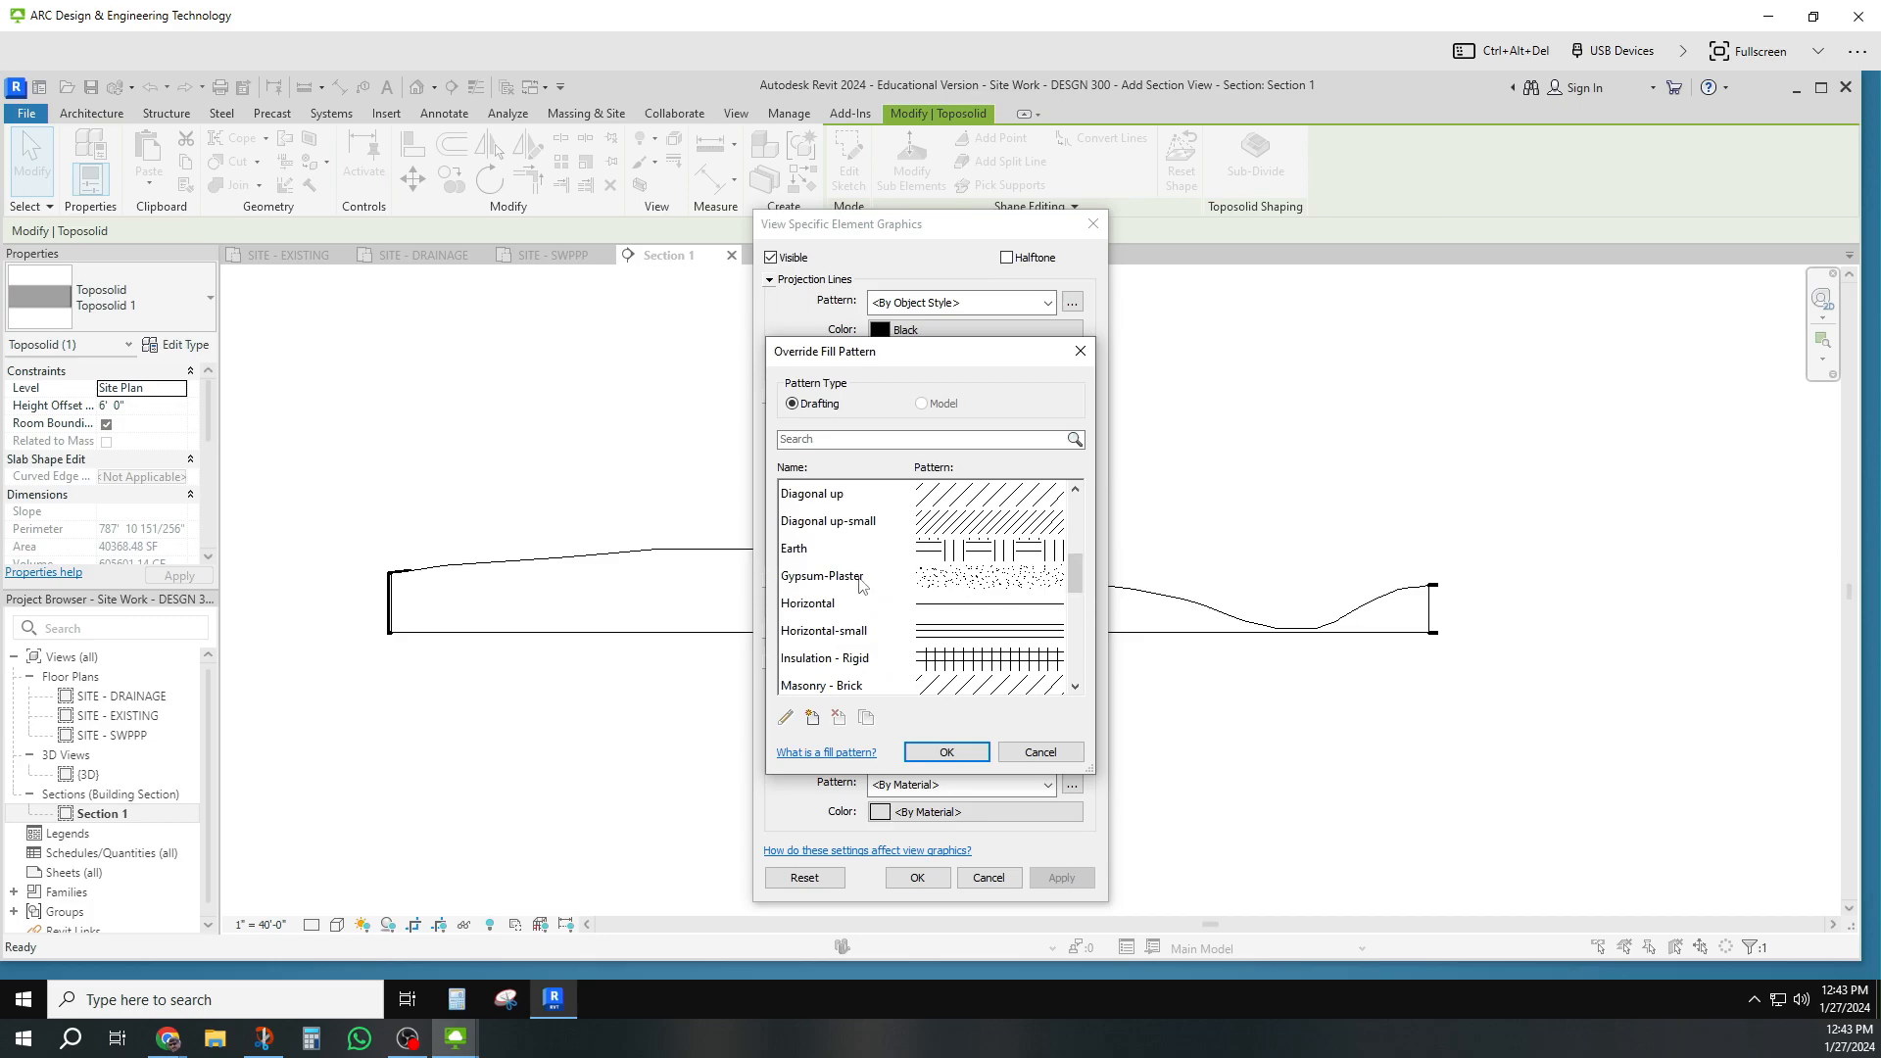
click(973, 559)
click(945, 753)
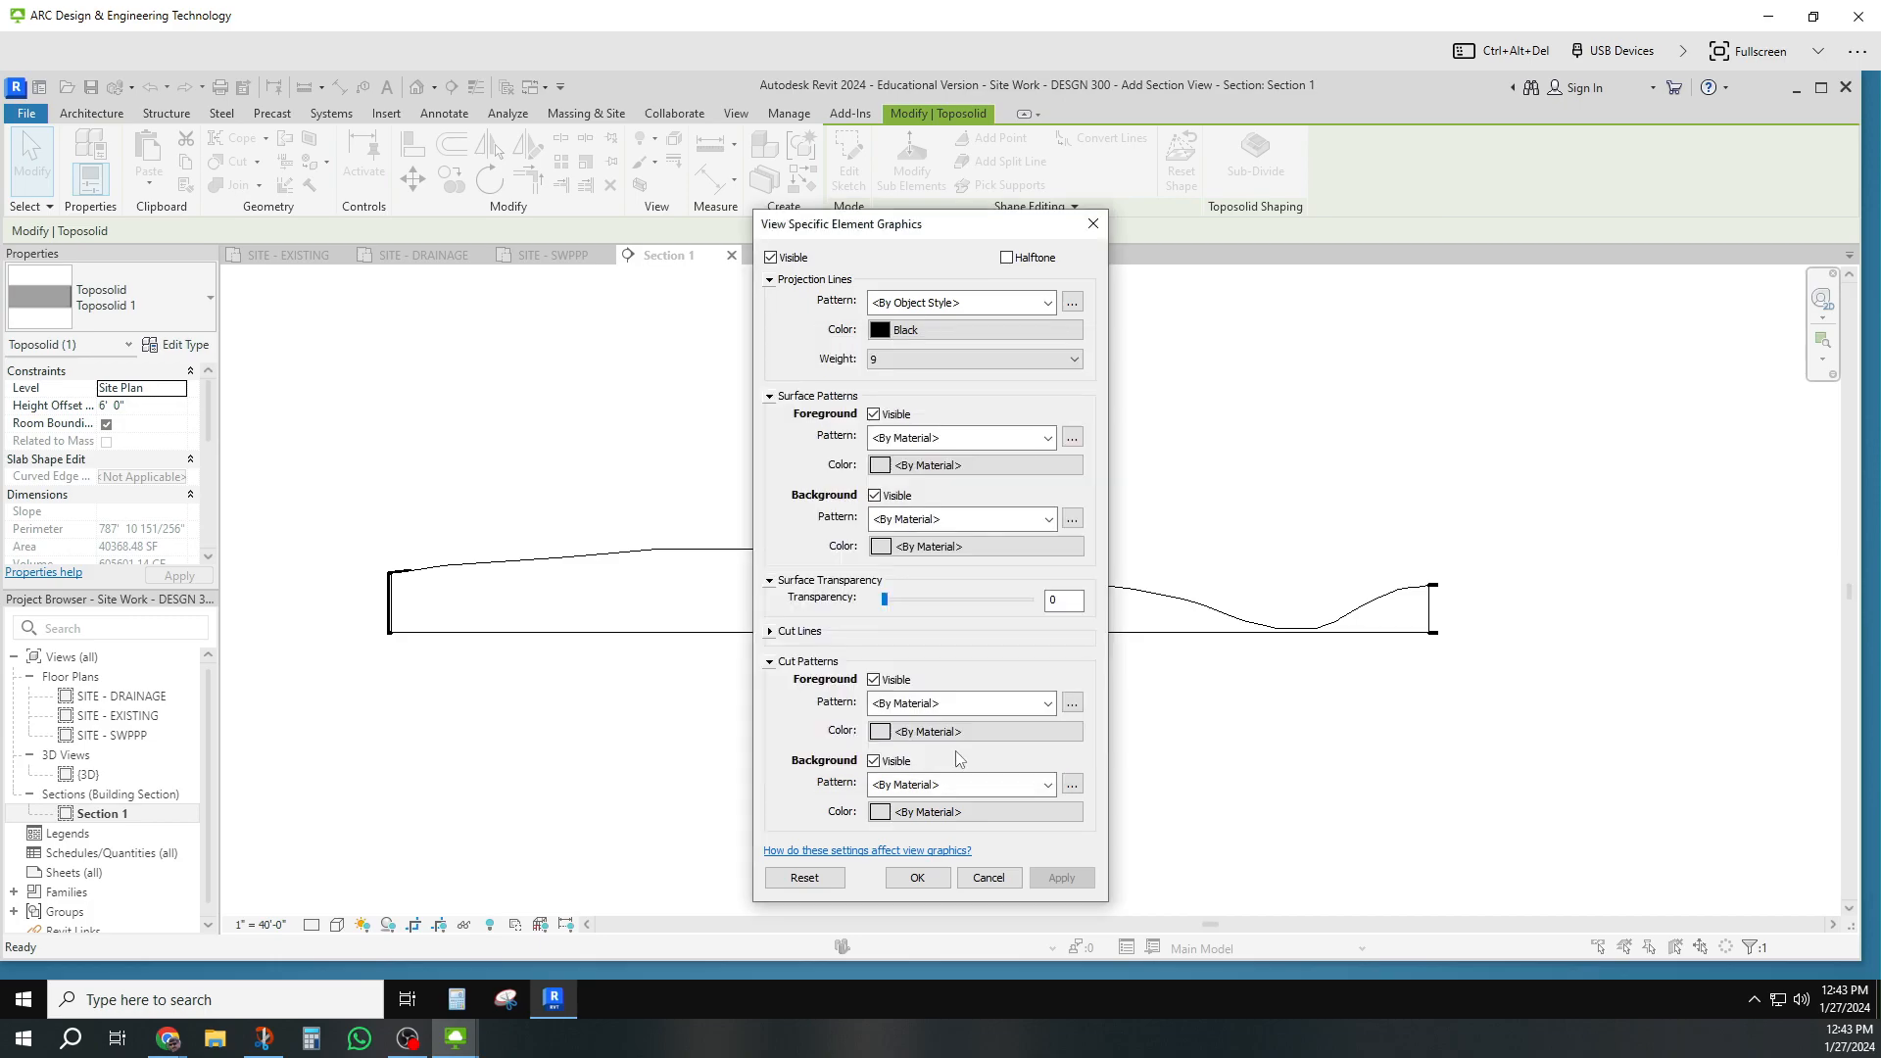
click(1061, 878)
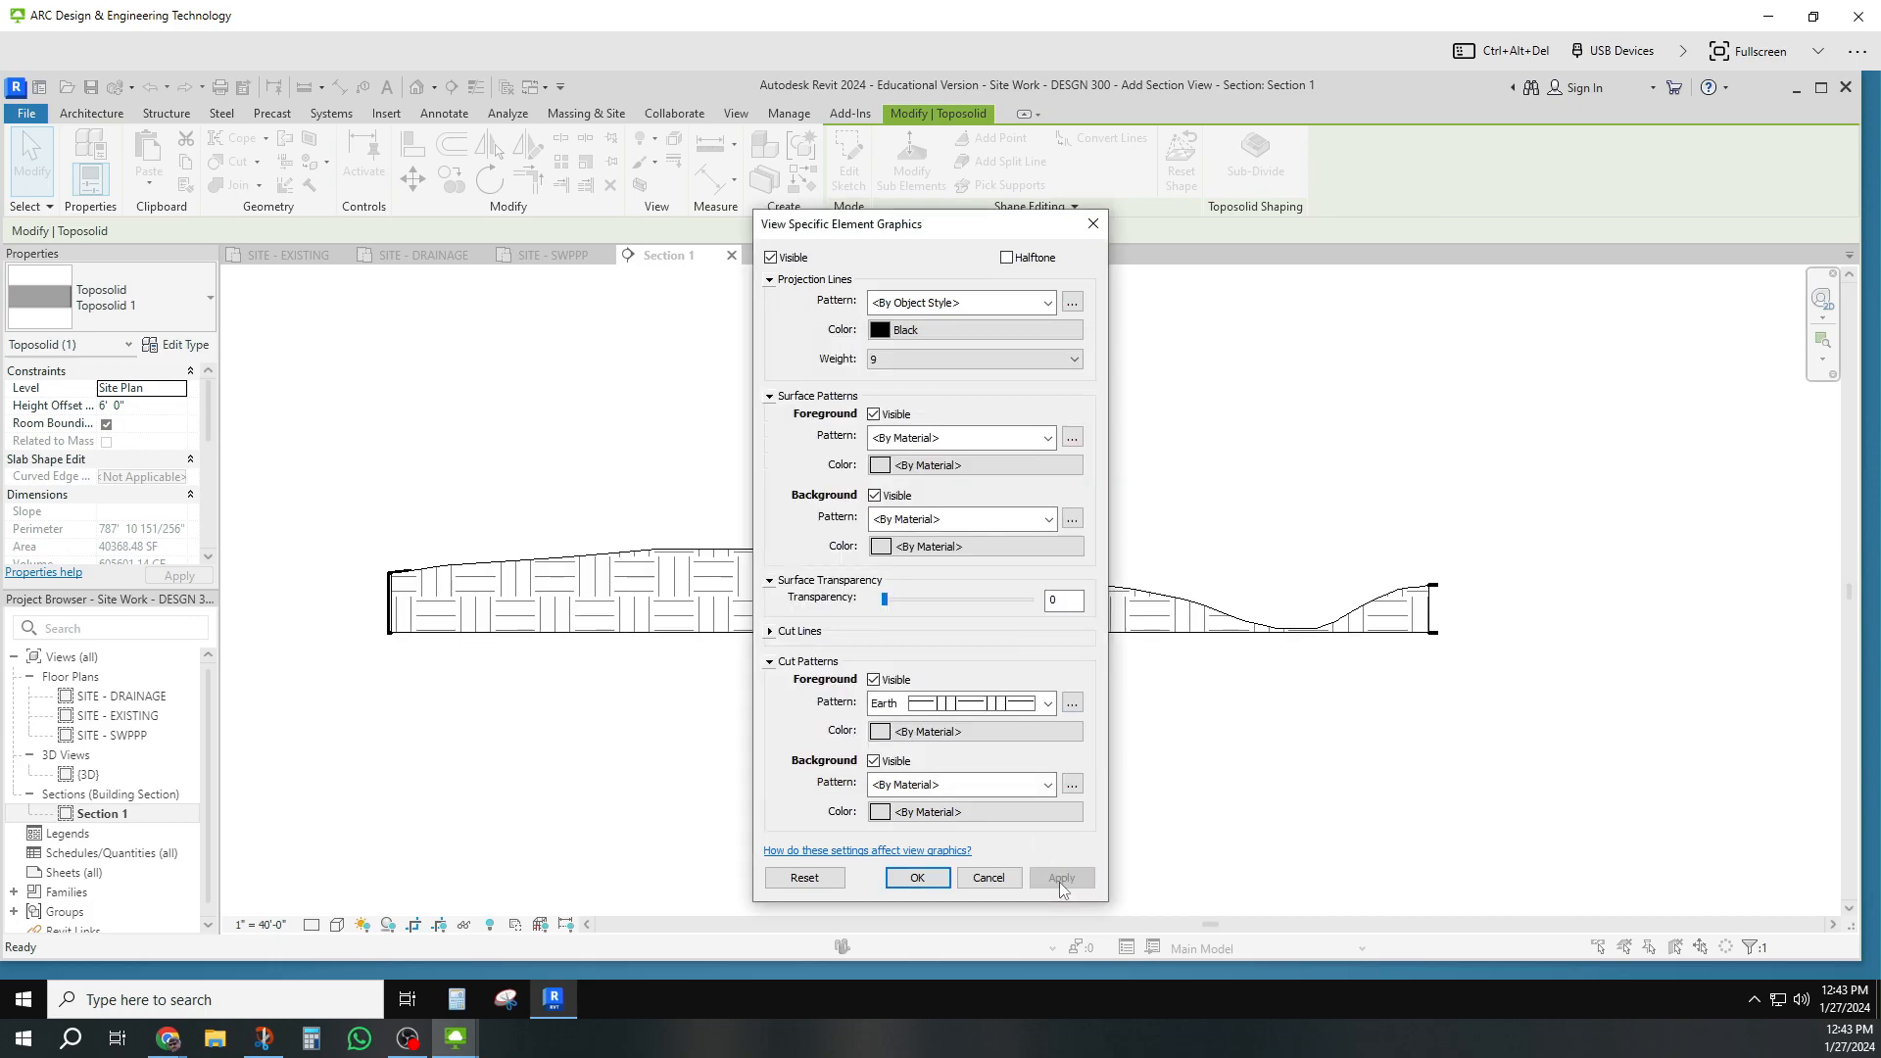
click(917, 878)
click(755, 868)
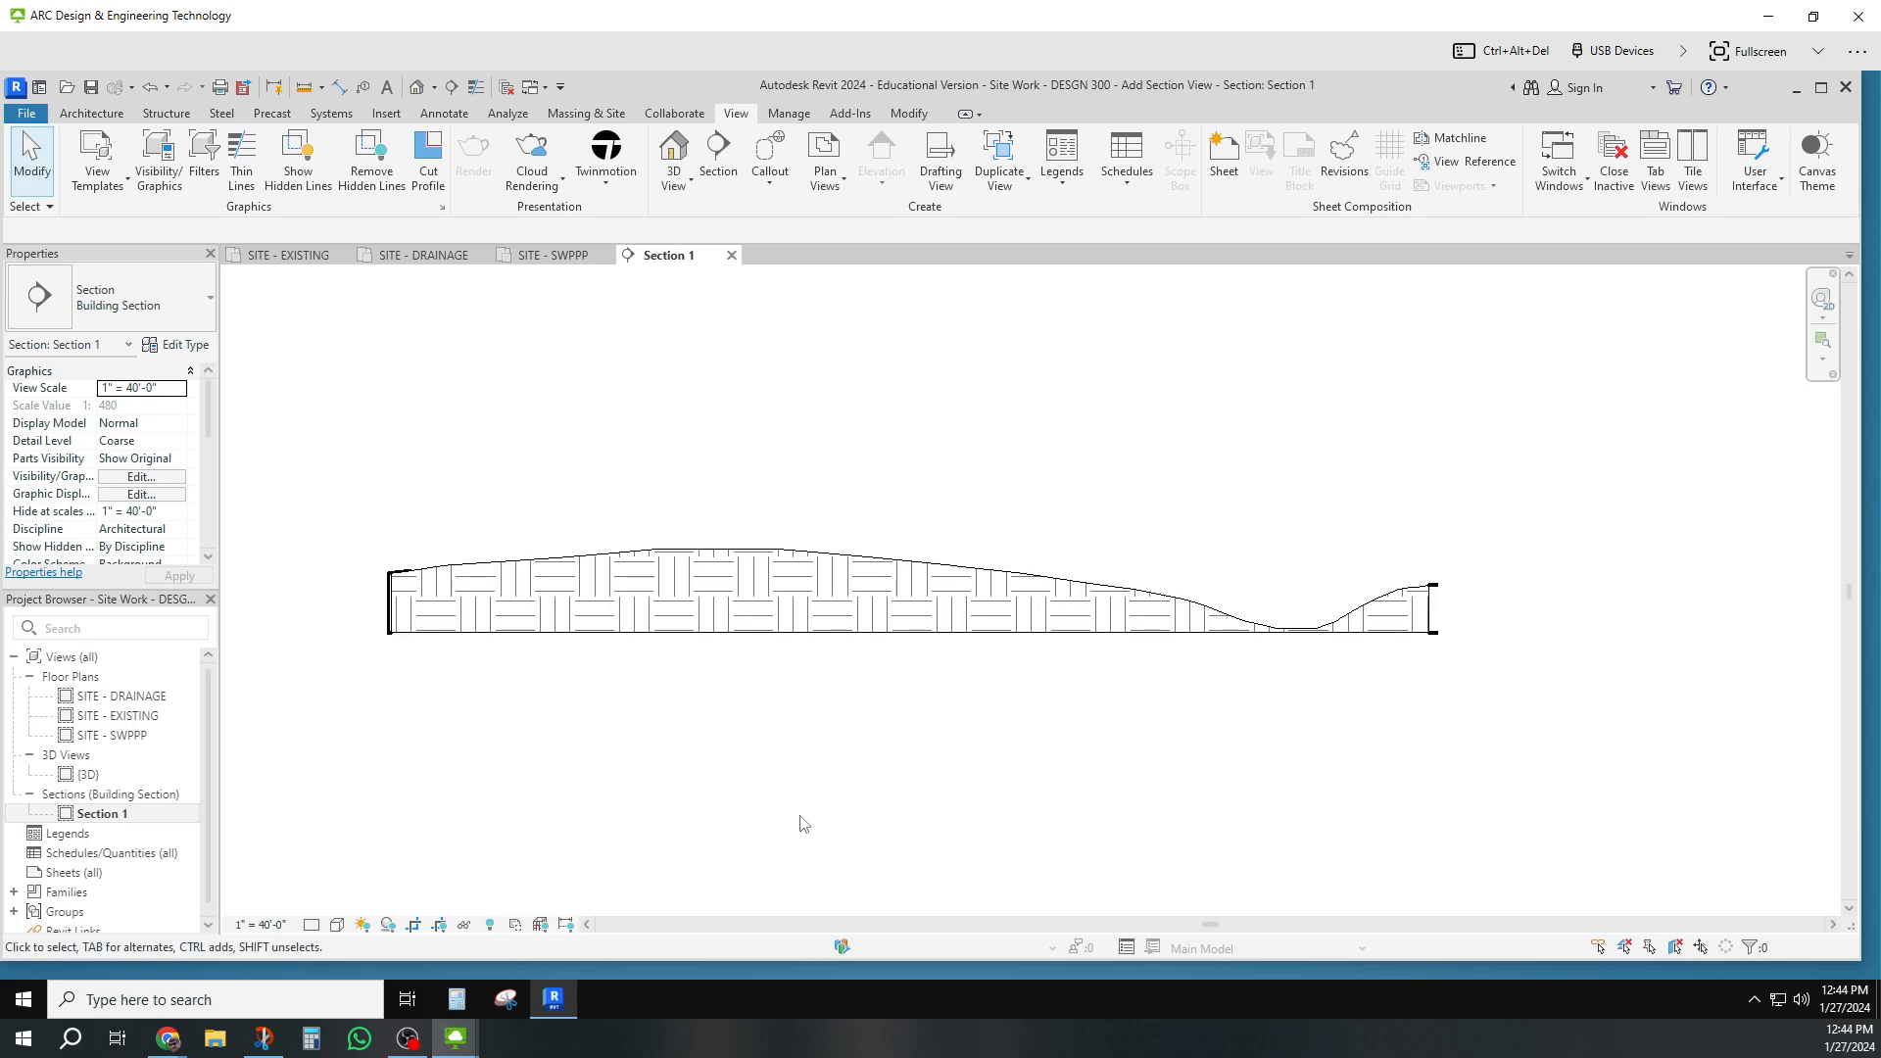
Step: Add the text note STREAM BED with a curved leader pointing to the low point of the terrain
click(445, 115)
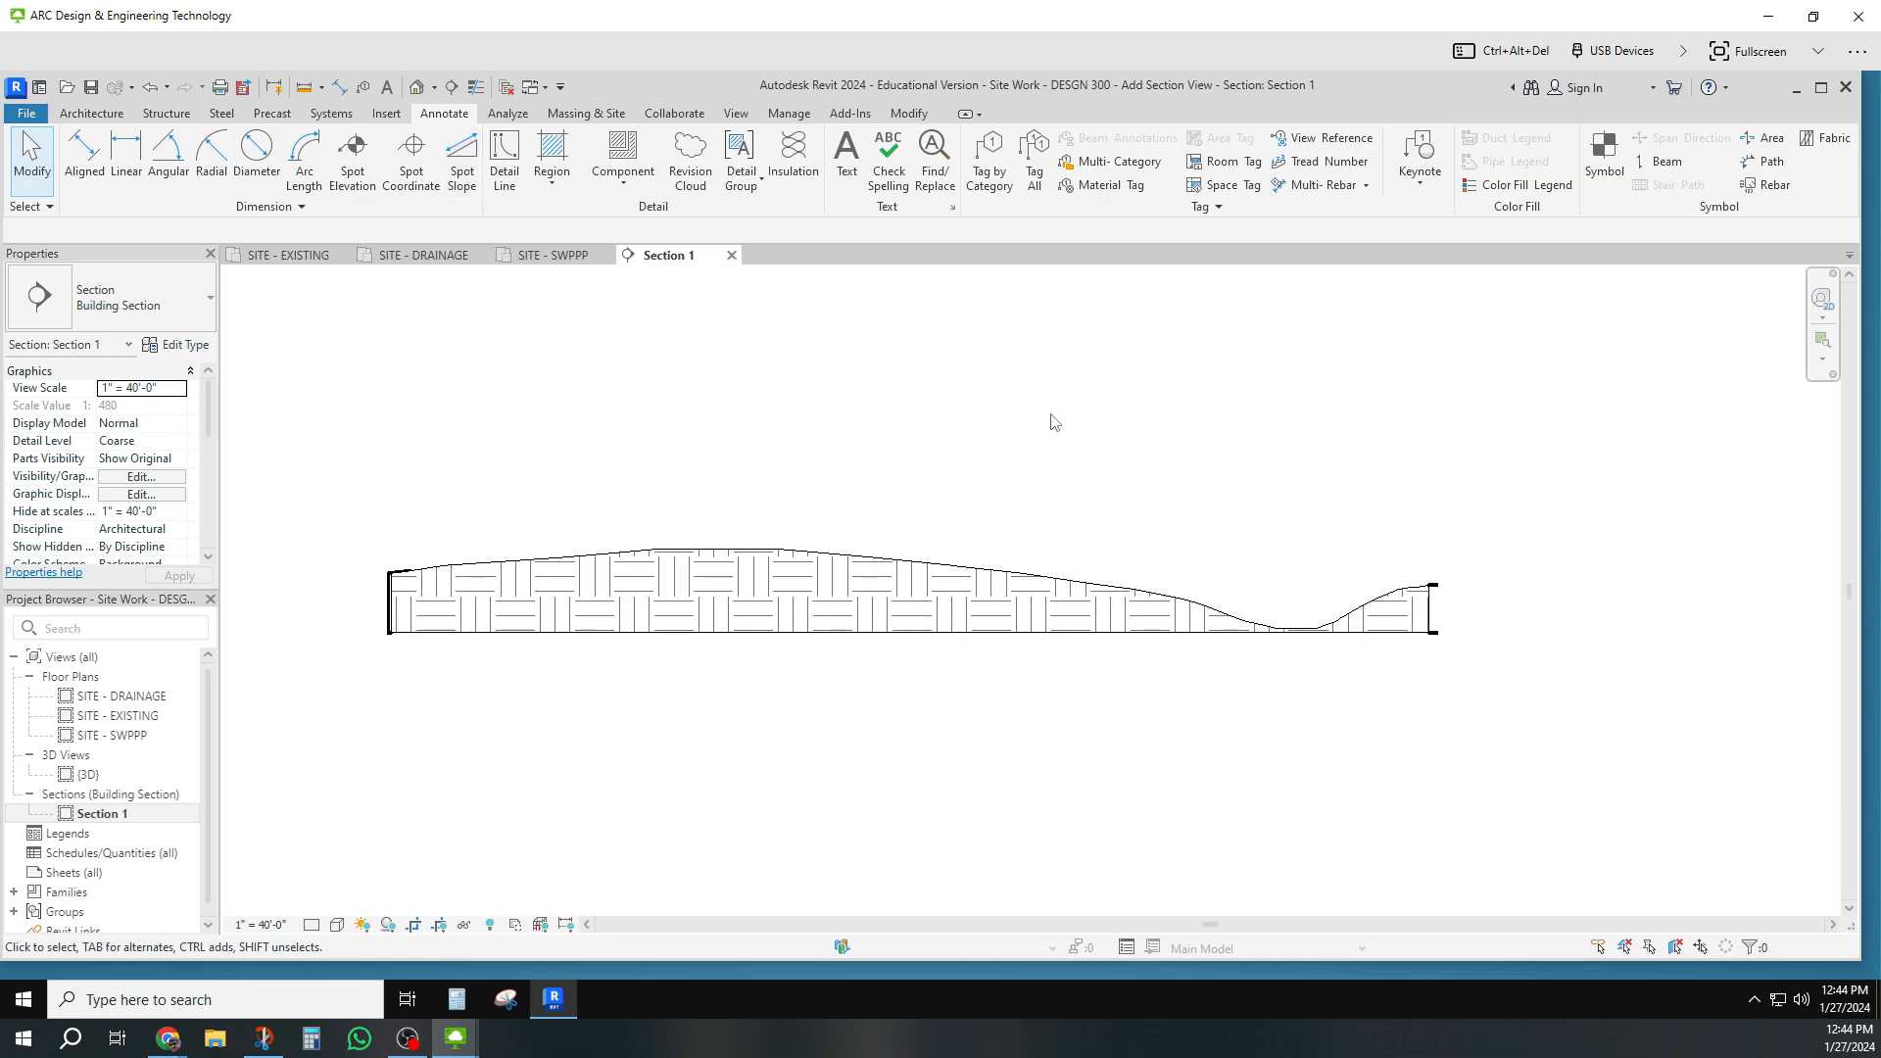
click(846, 159)
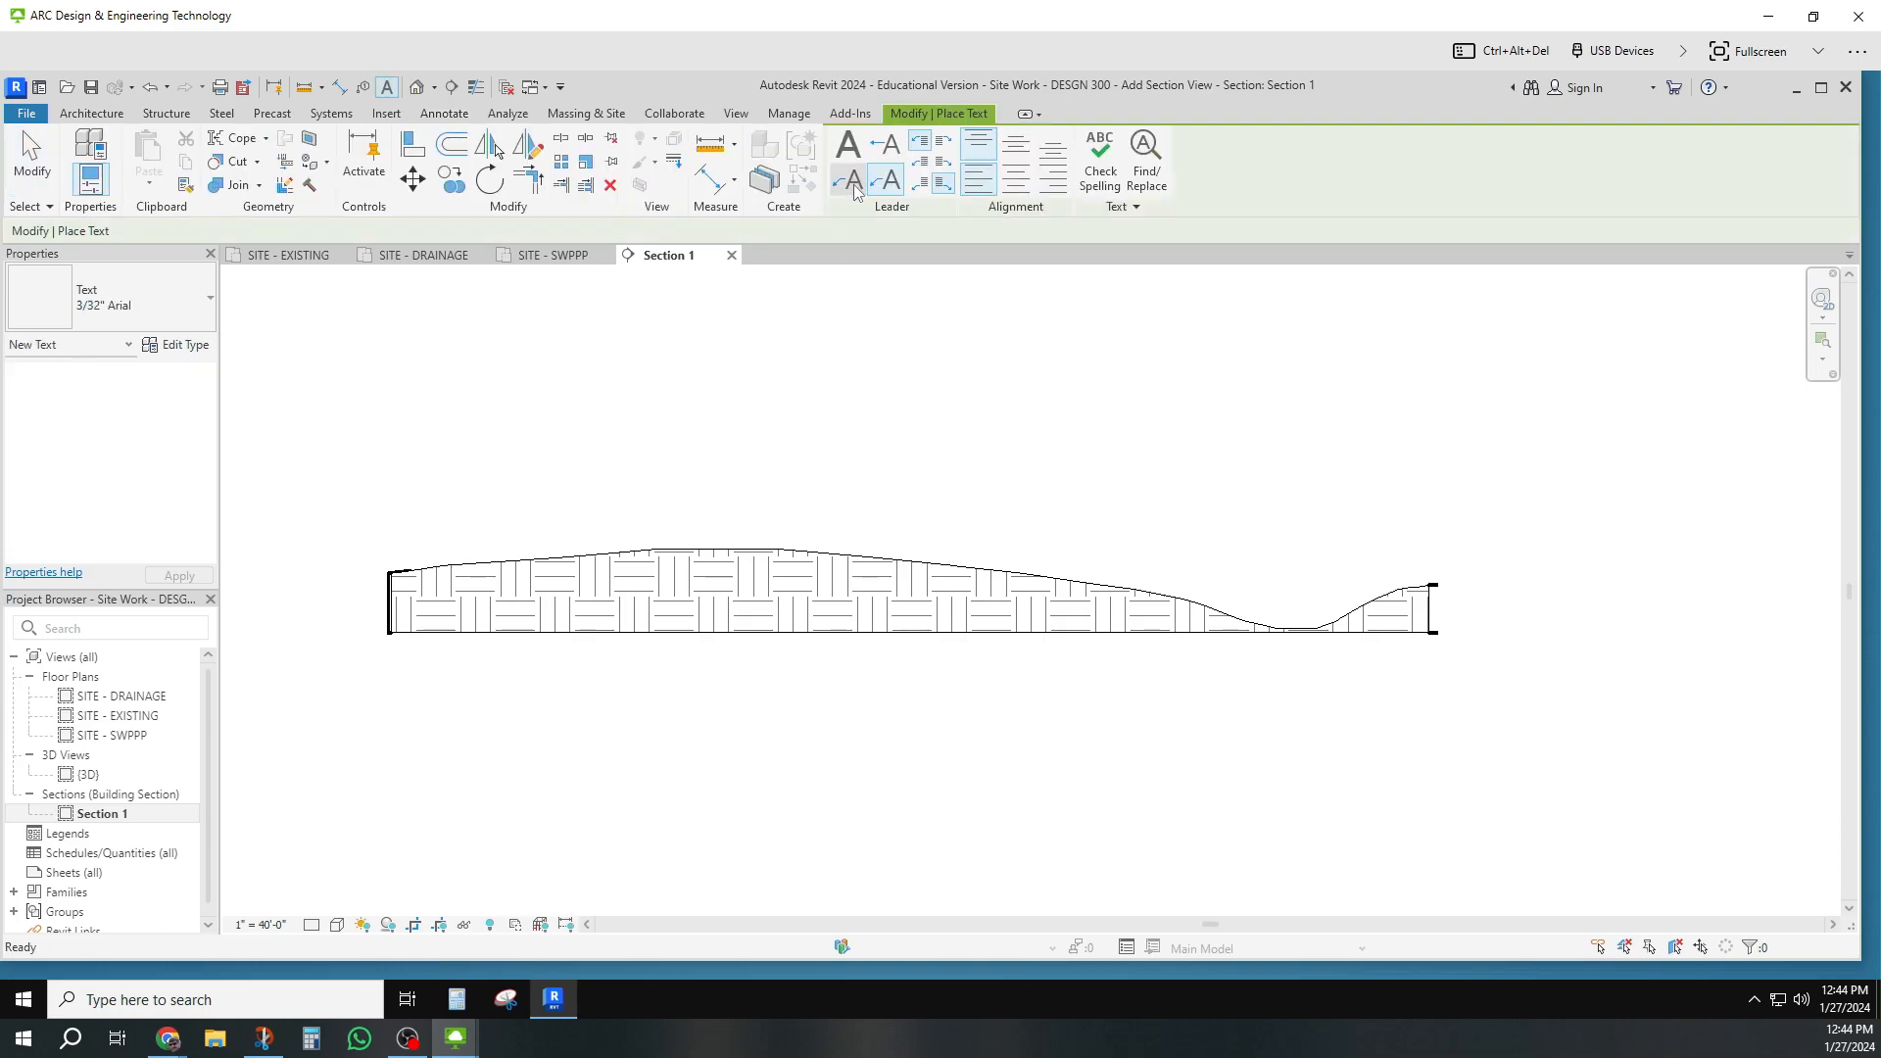
click(893, 186)
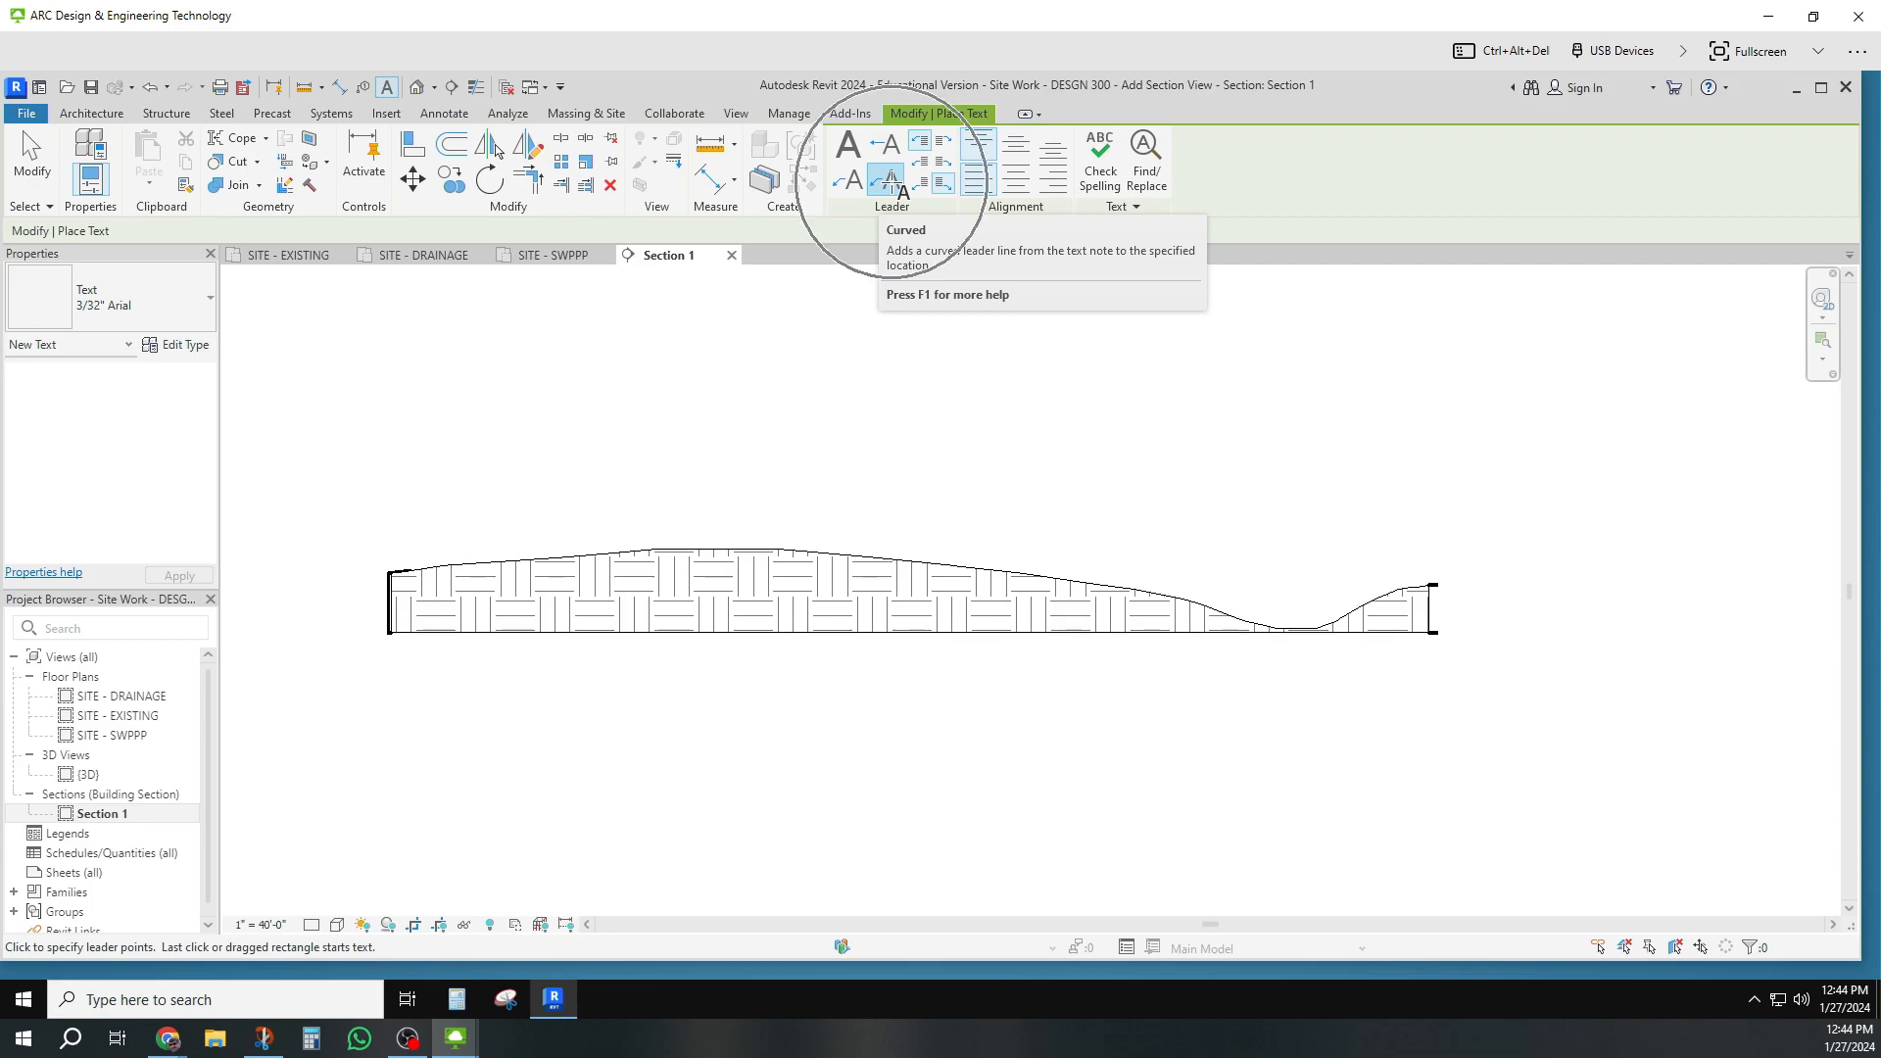
click(1291, 628)
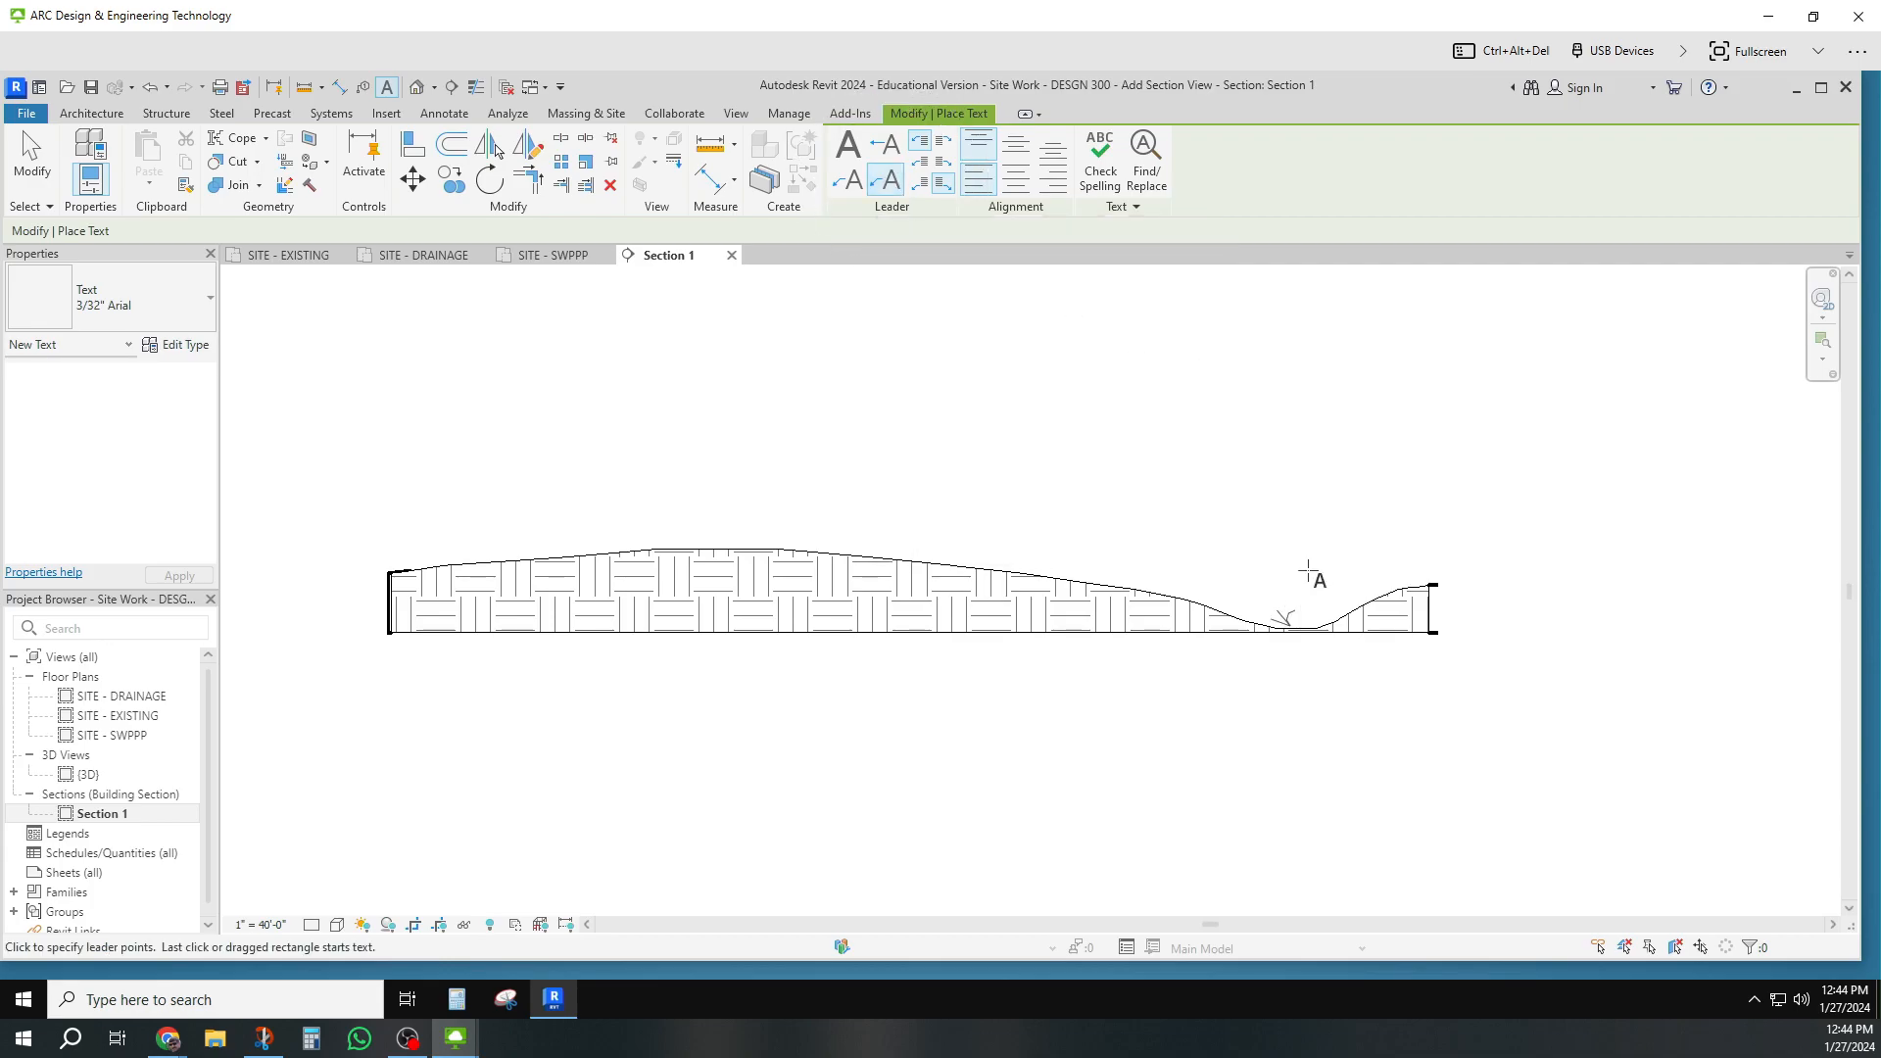
click(1421, 432)
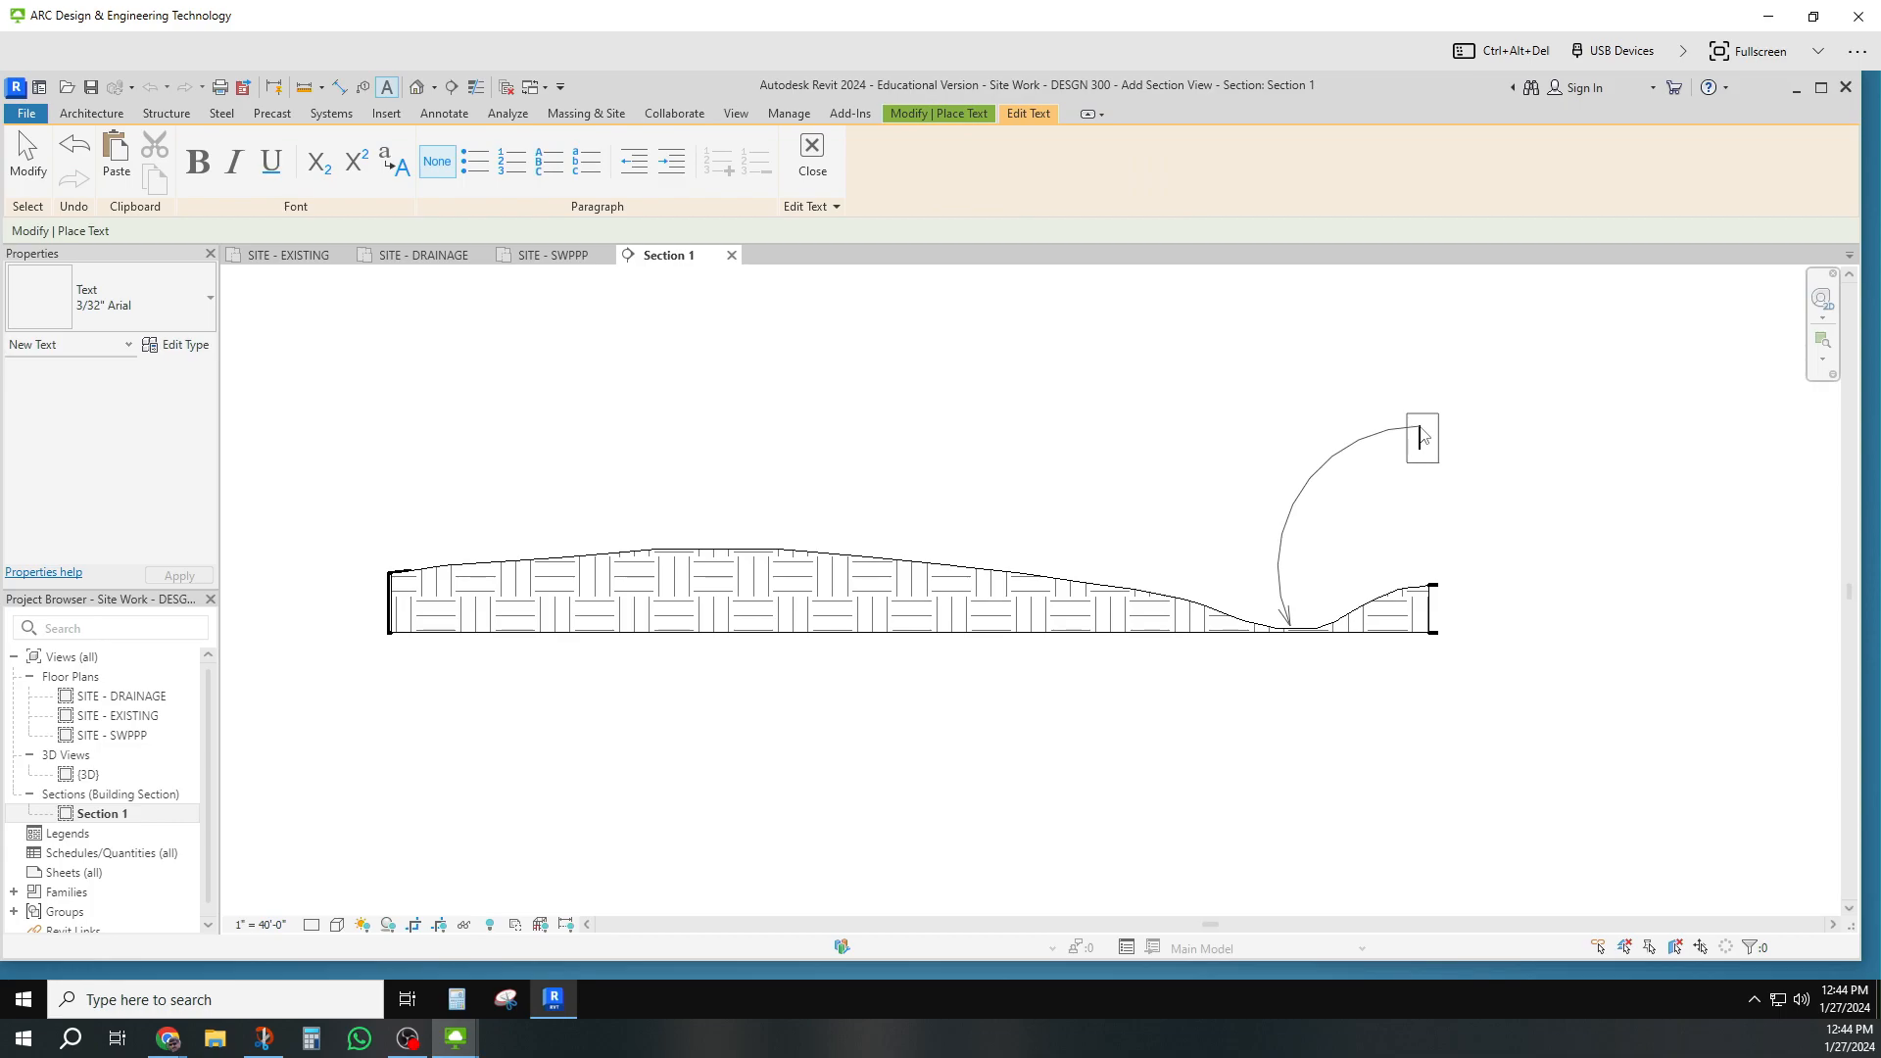
text(STREAM )
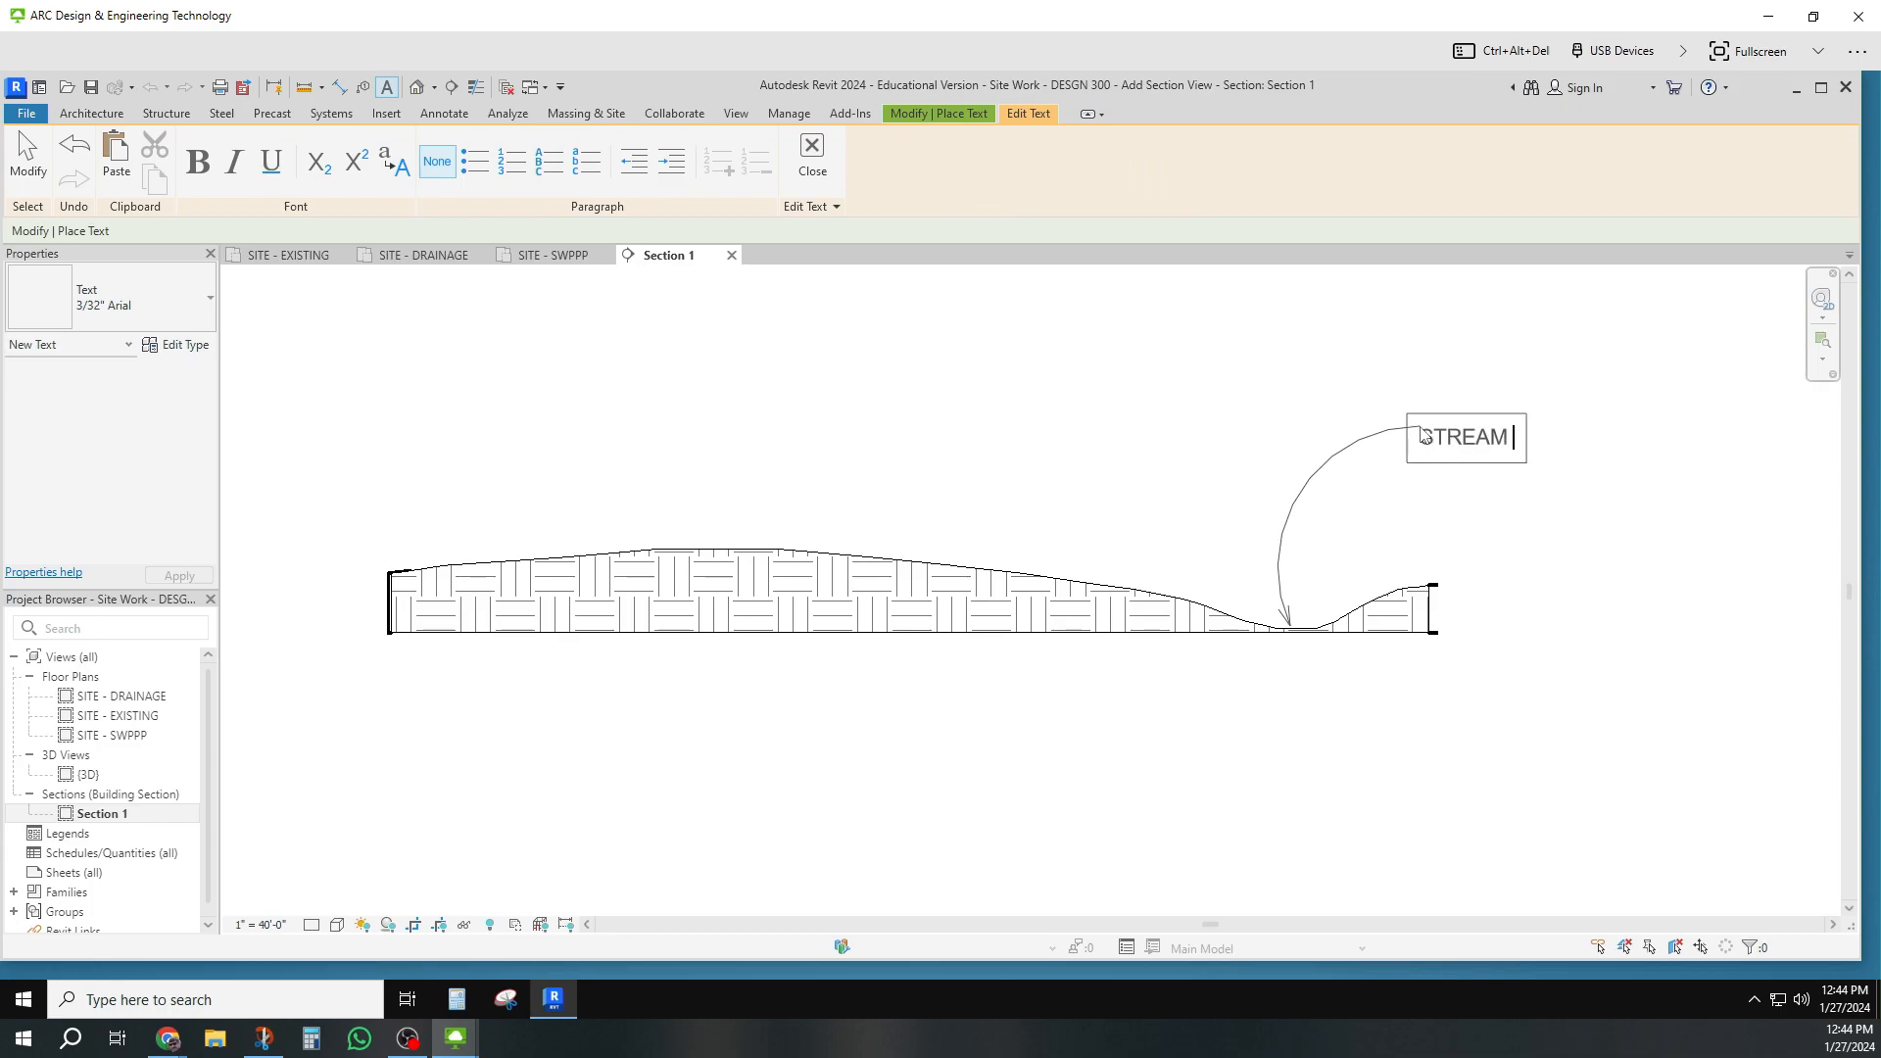
text(BED)
click(1220, 389)
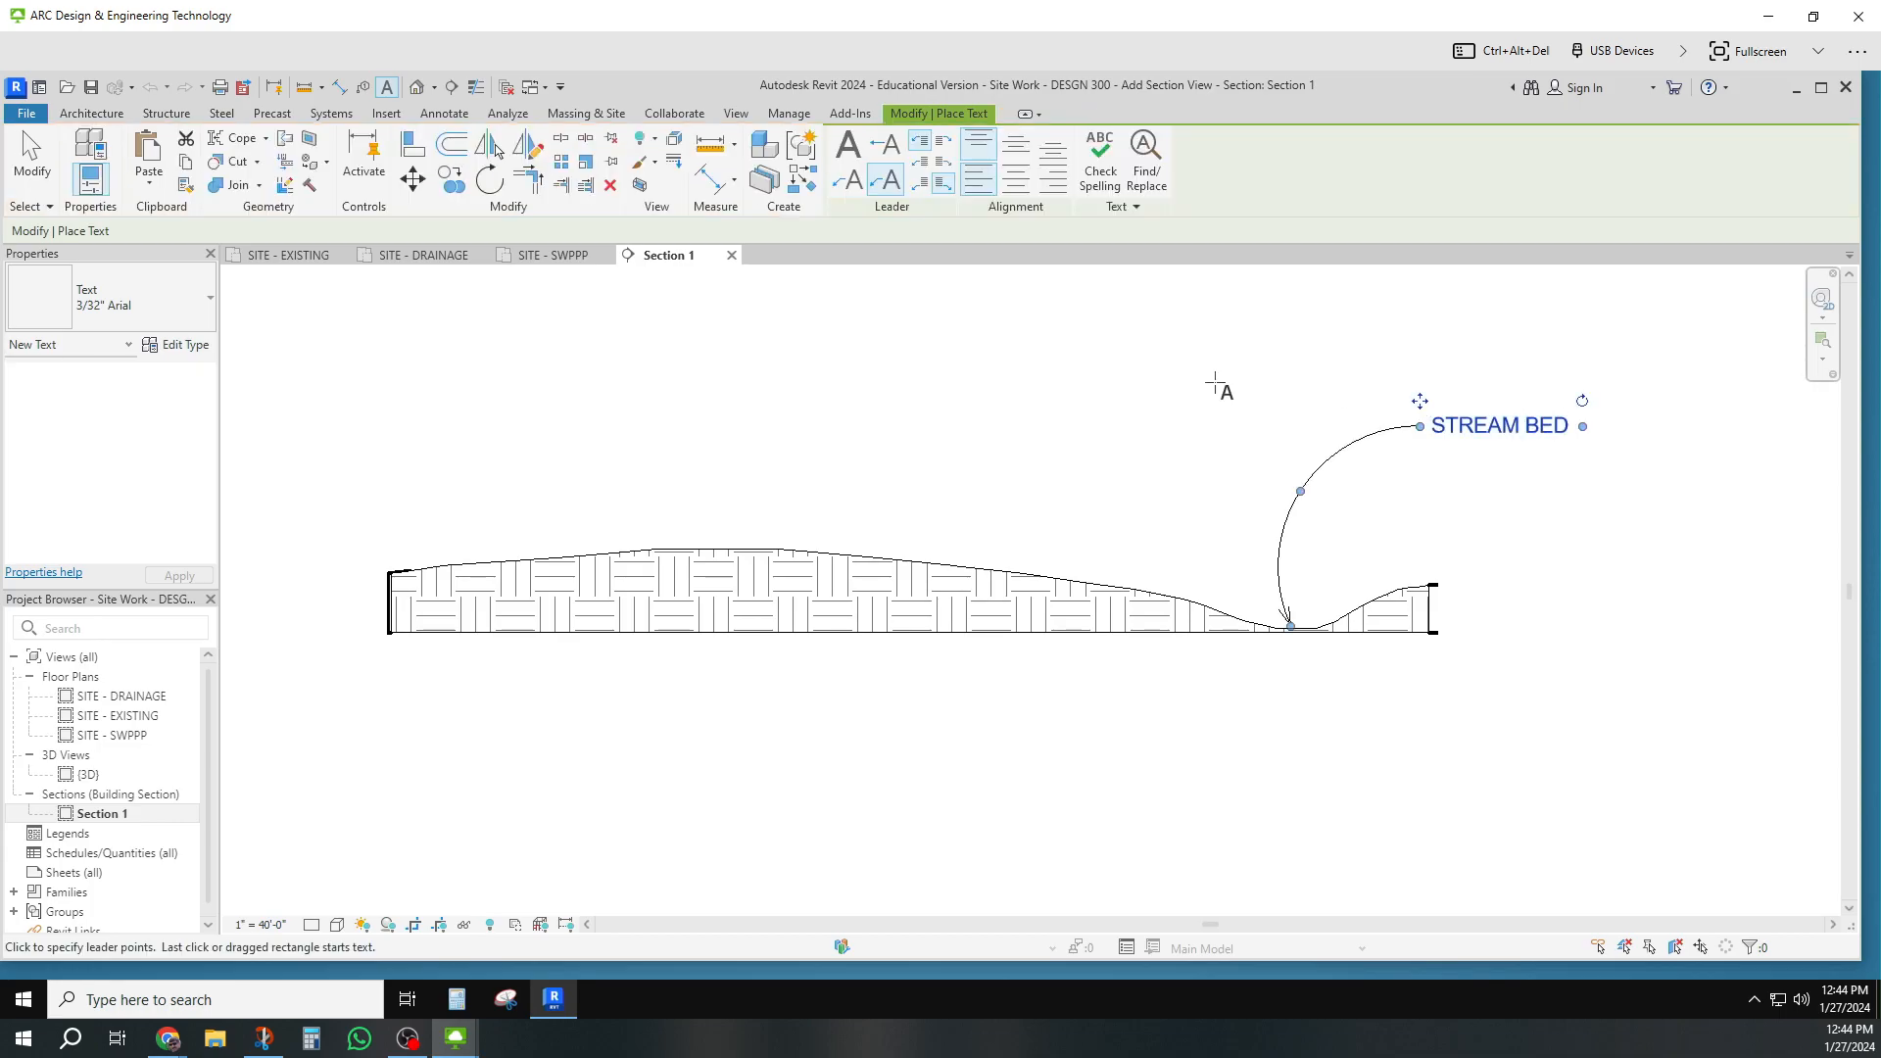
click(924, 428)
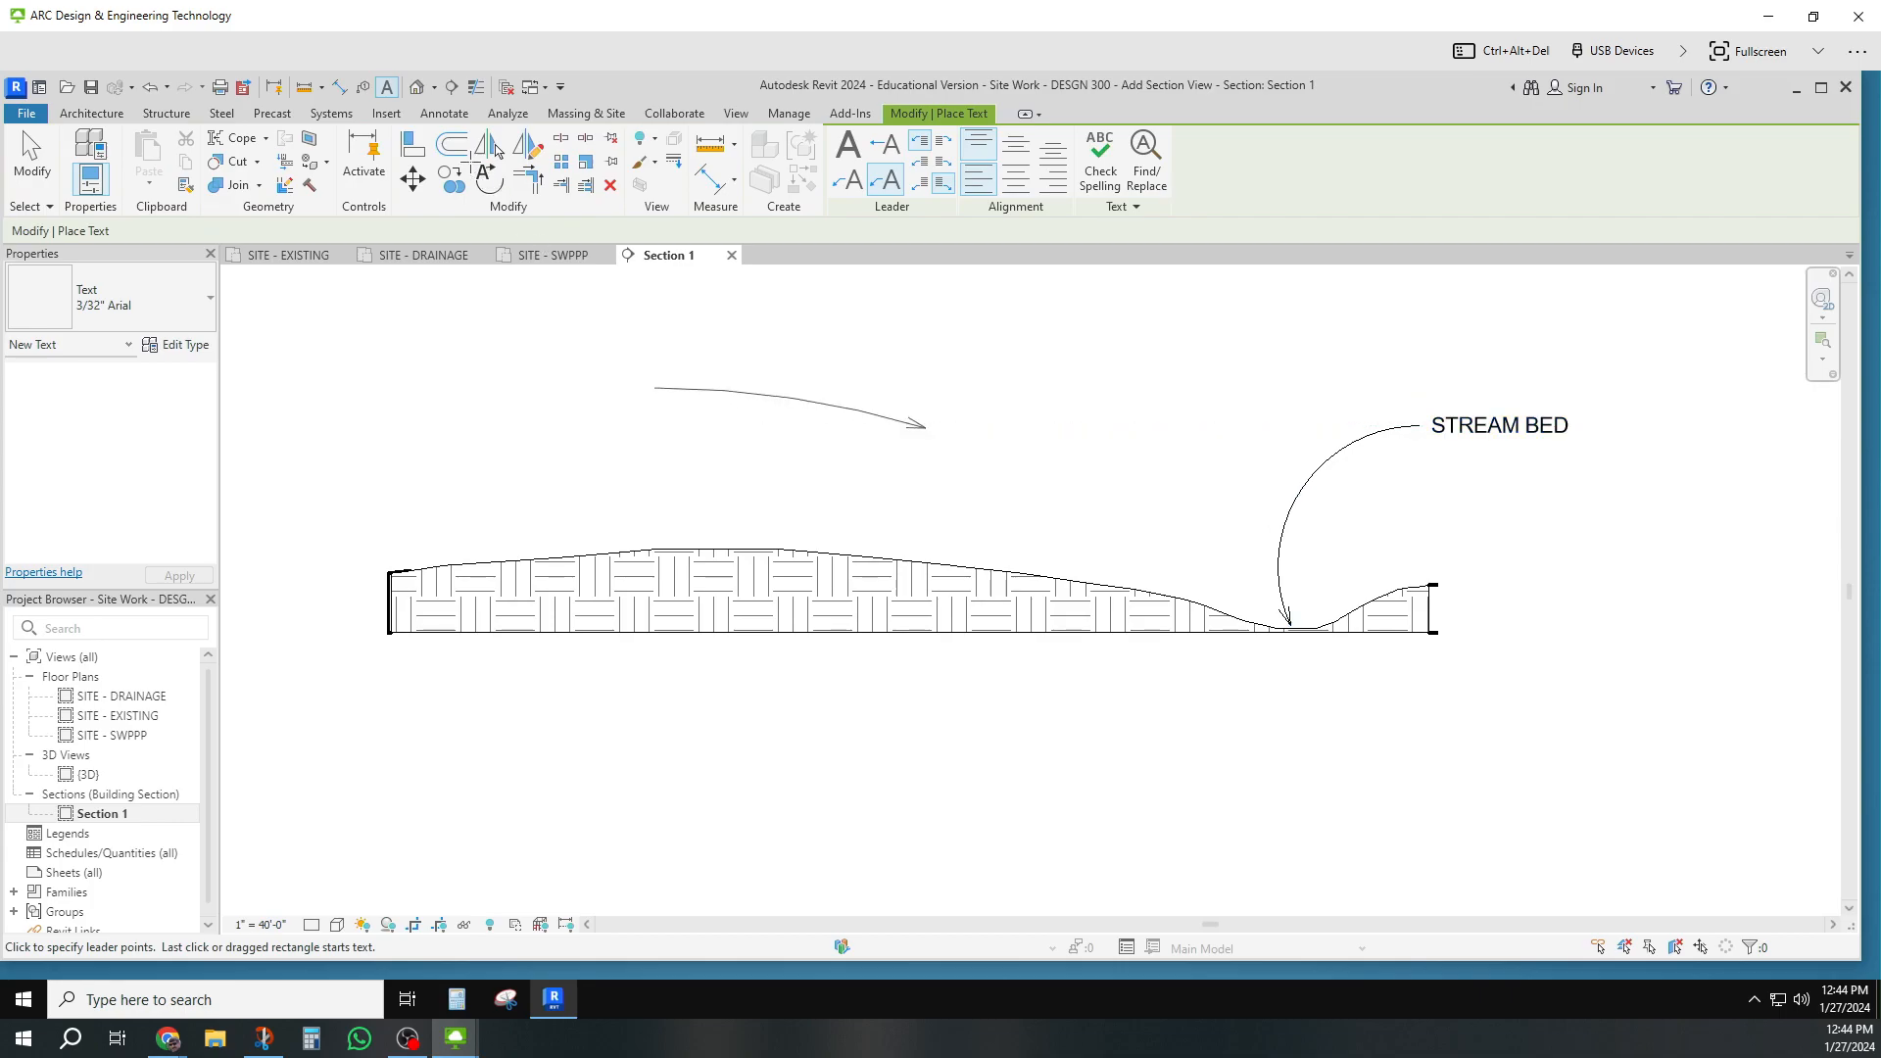
click(446, 114)
key(Escape)
key(Escape)
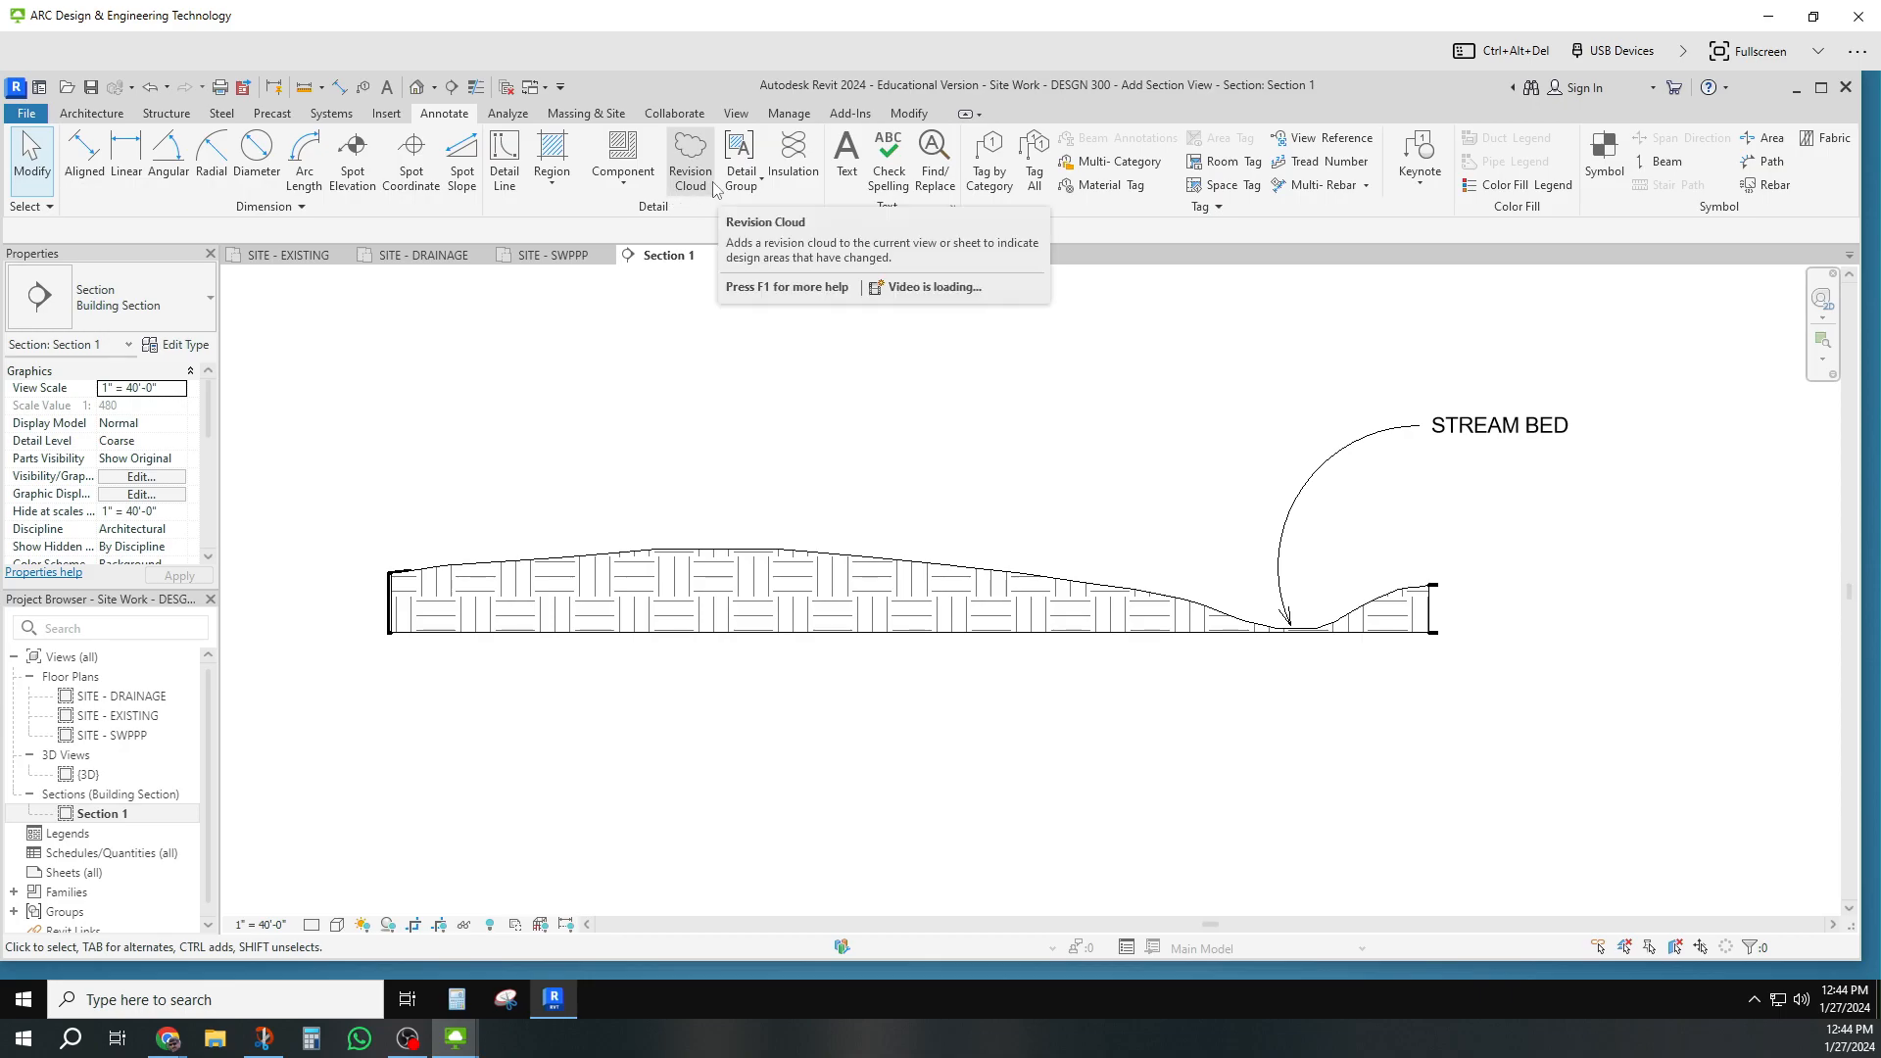
Step: Place spot slopes on the long hillside and on the short stream bank in the section
click(464, 180)
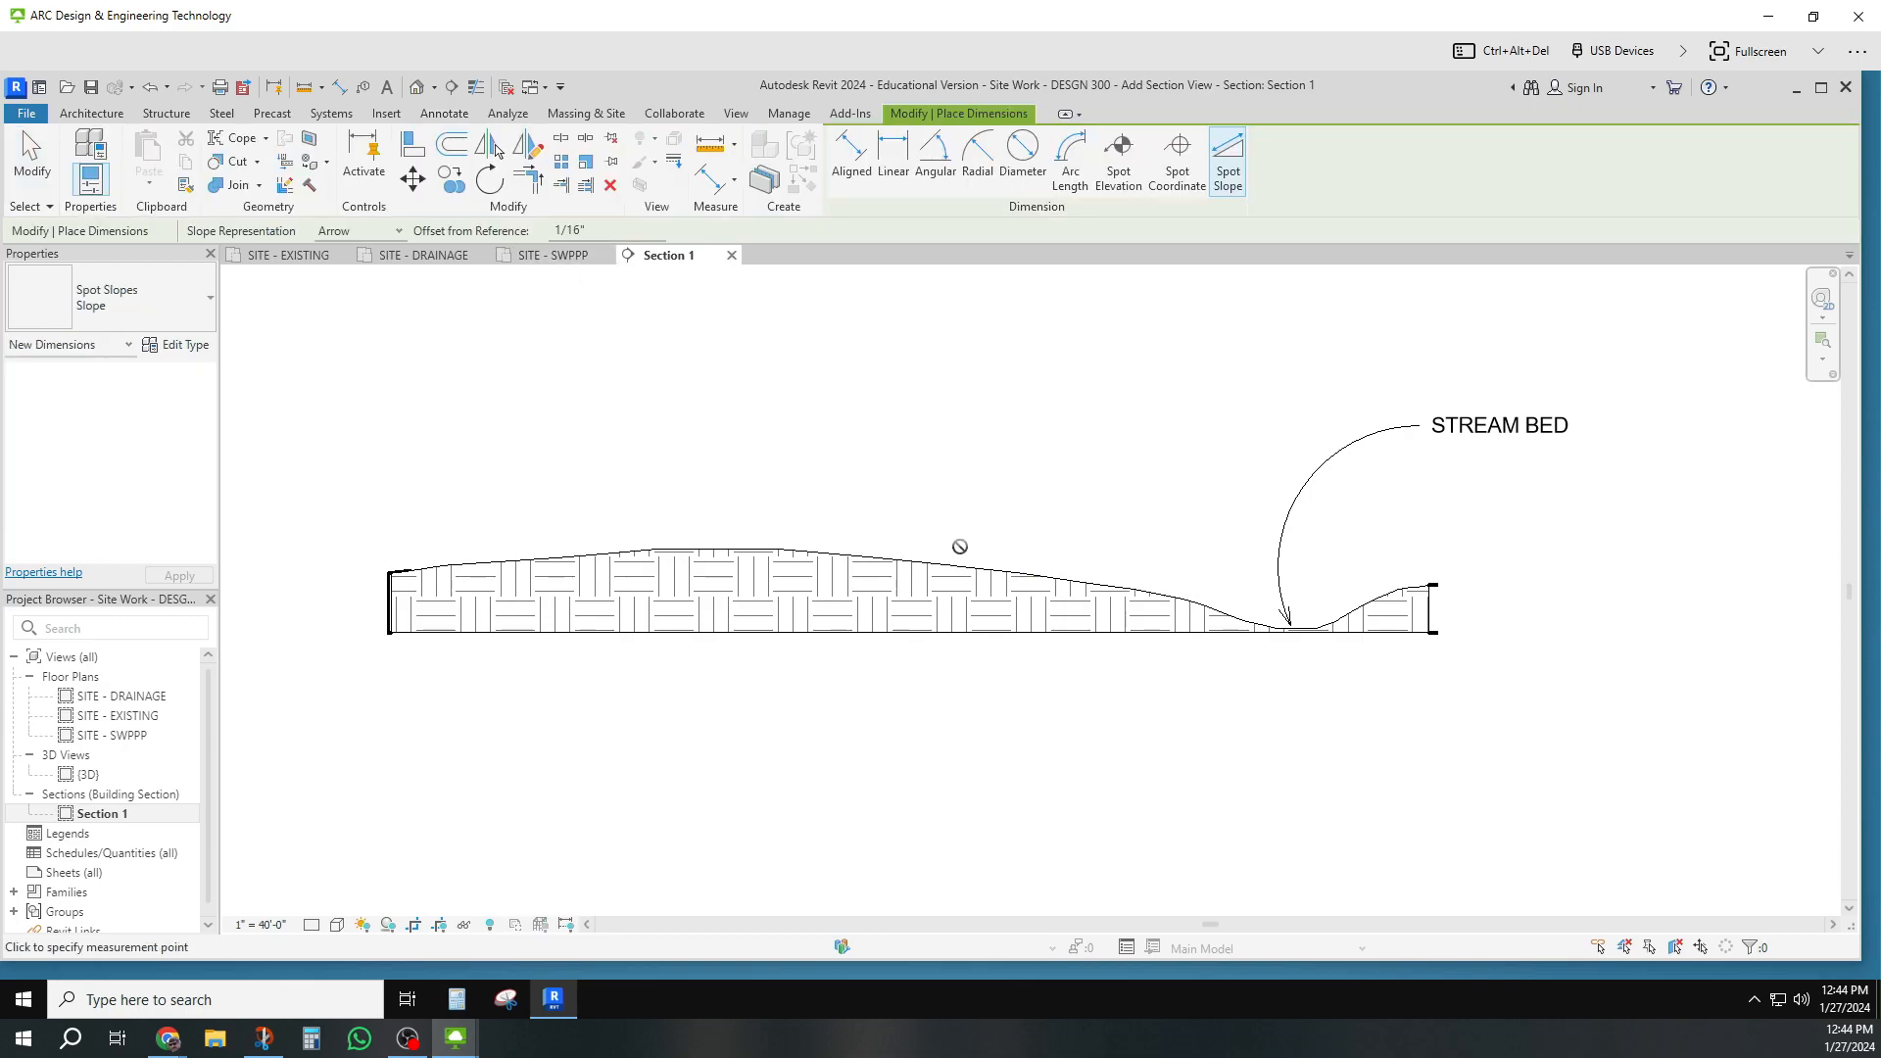
click(958, 565)
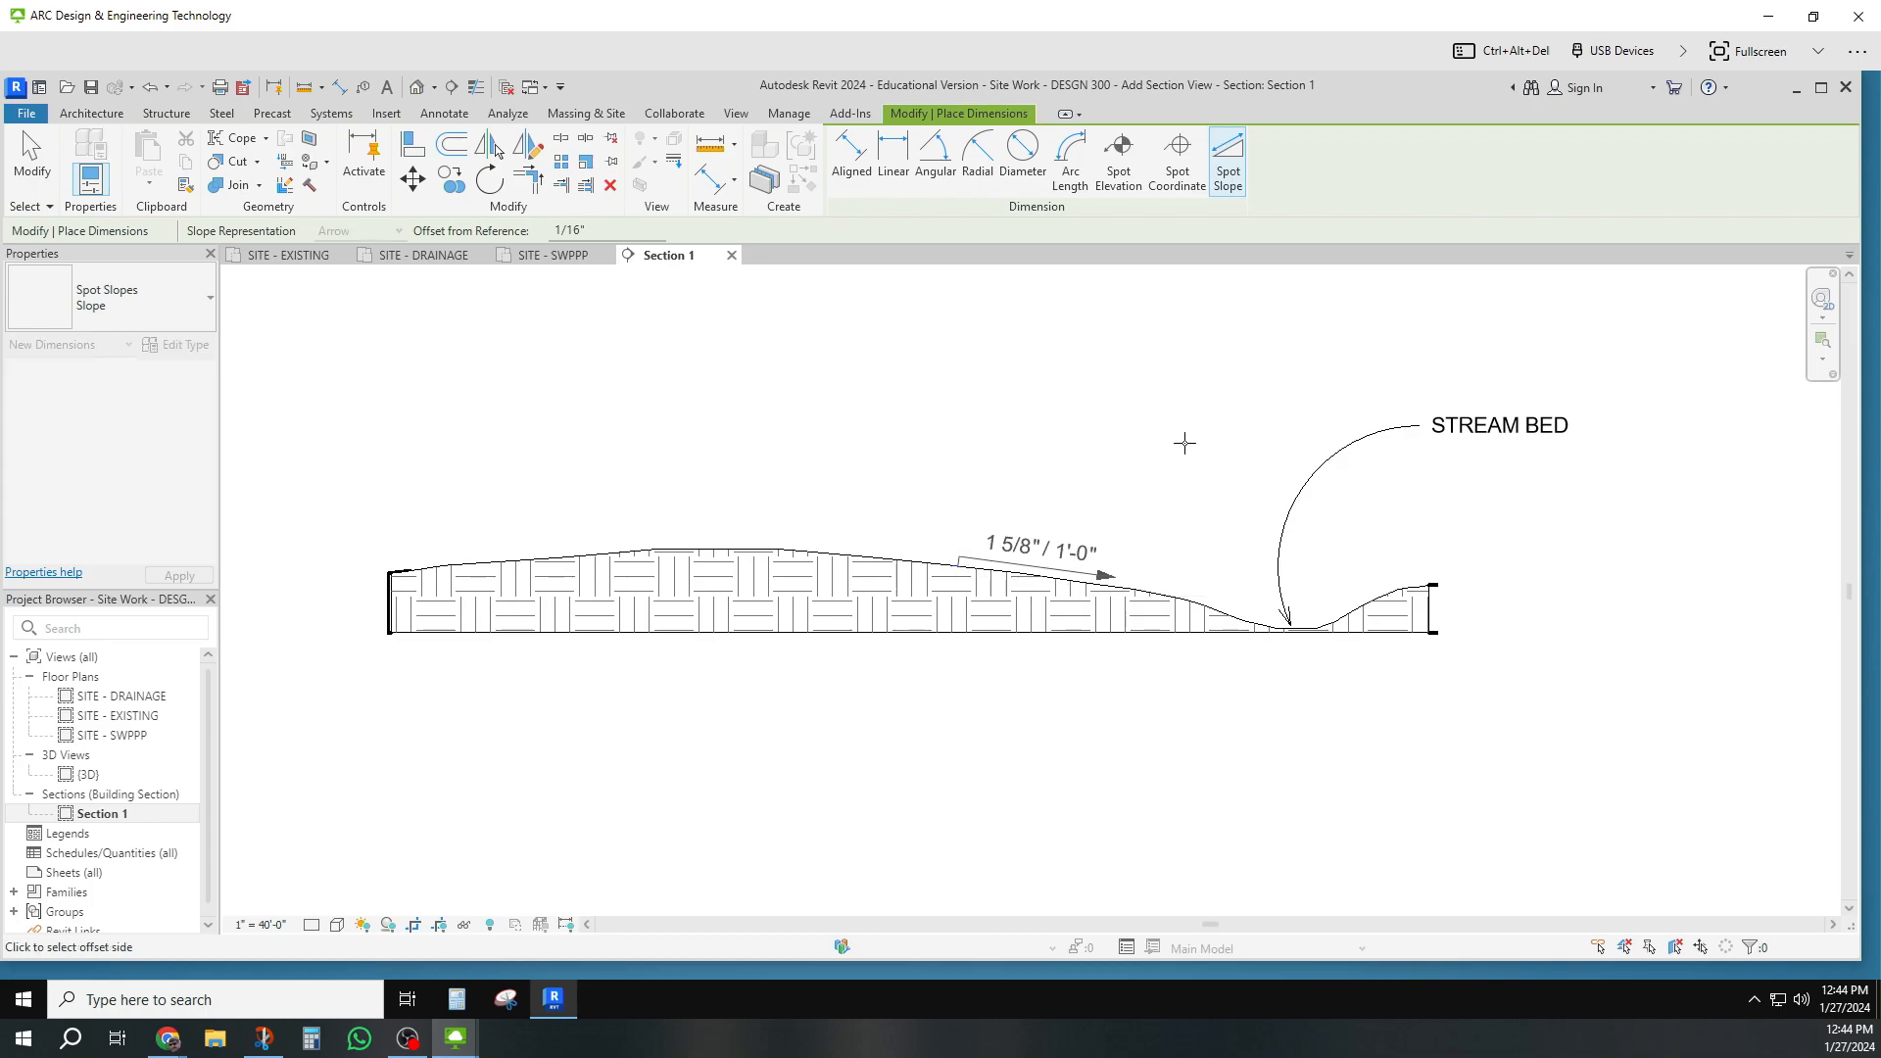
click(1380, 576)
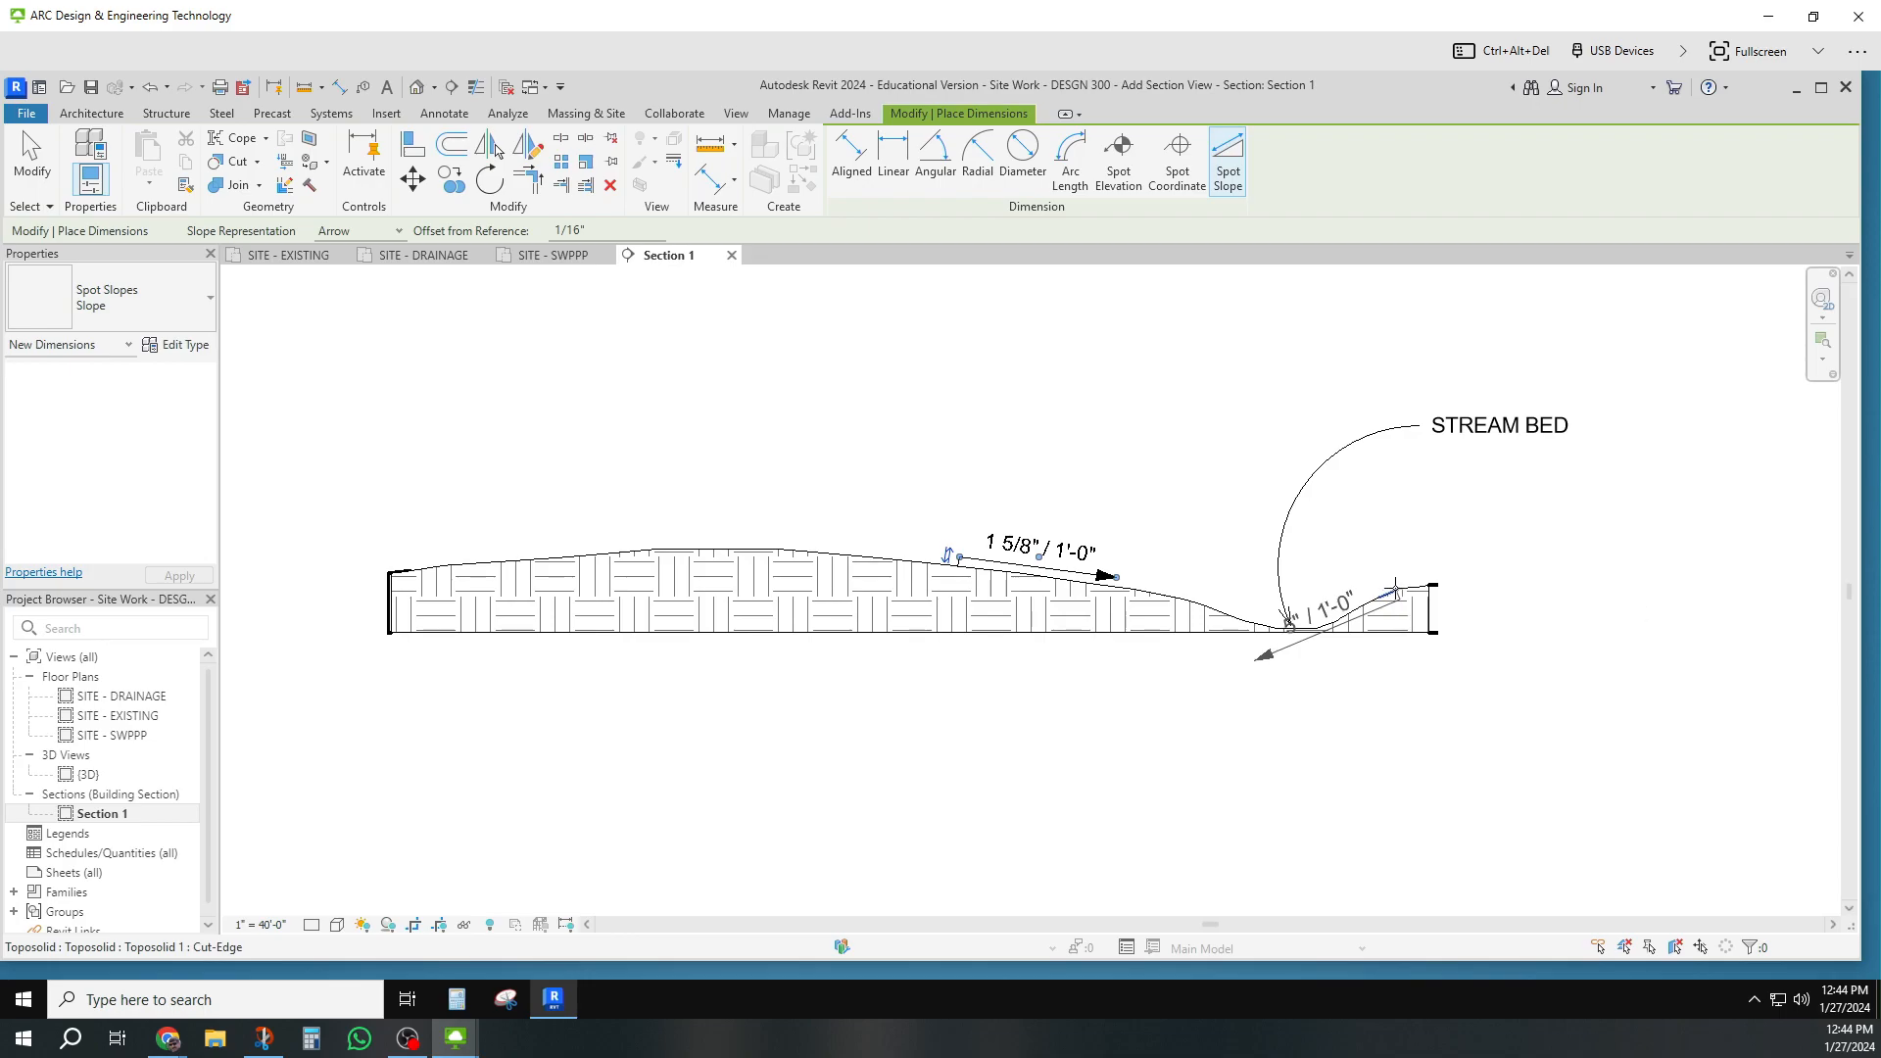
click(1392, 586)
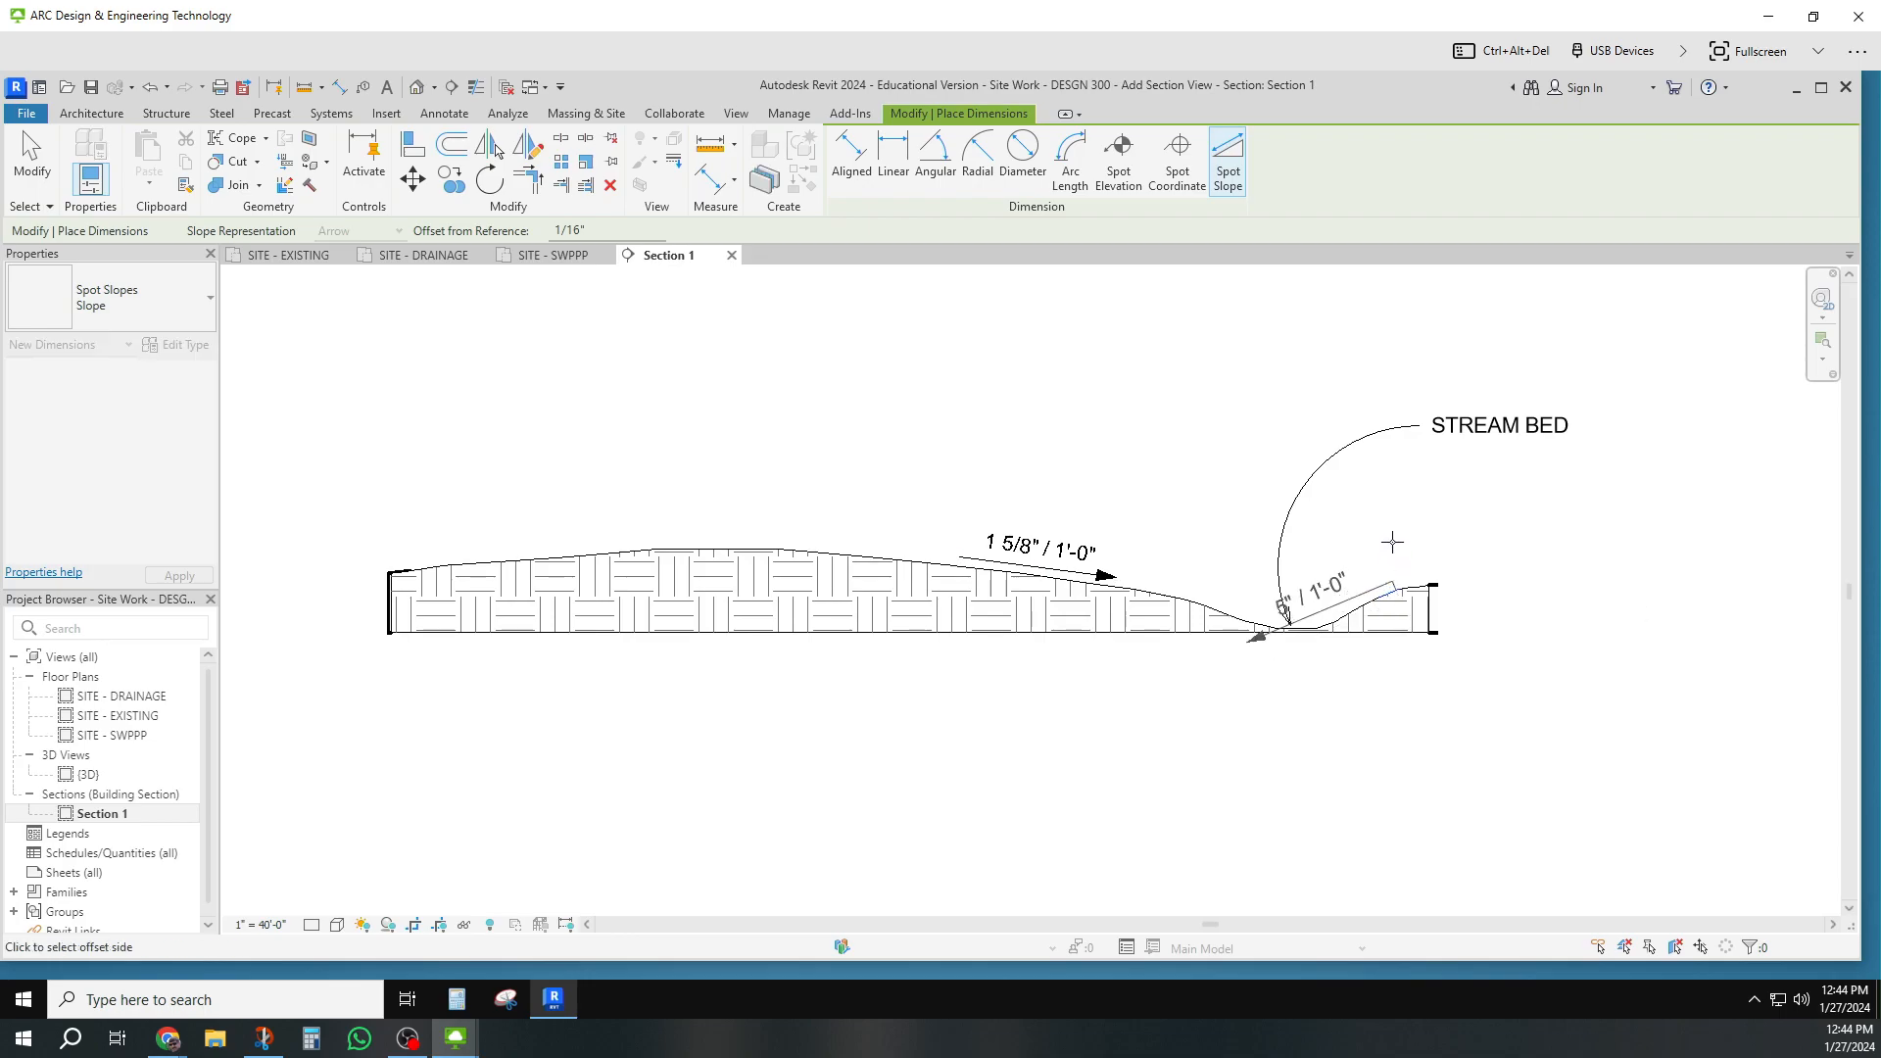
click(1392, 542)
key(Escape)
key(Escape)
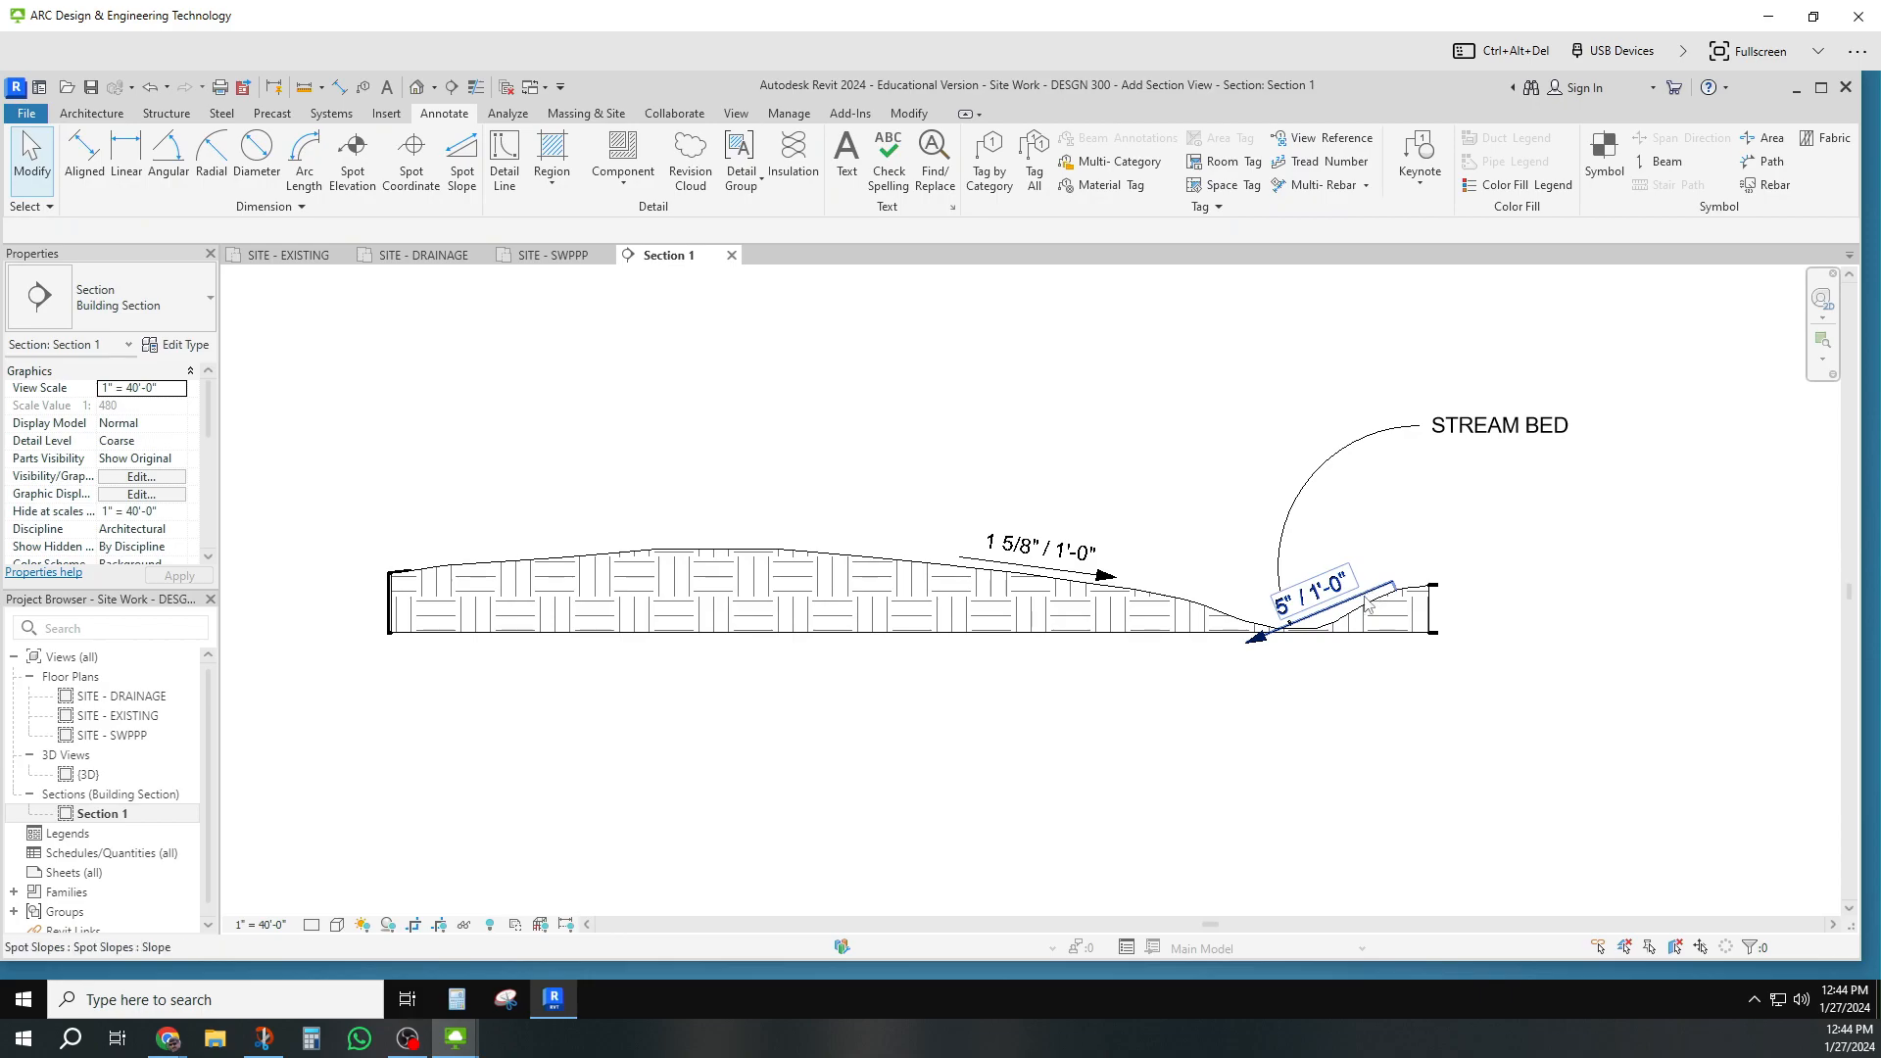
Step: Shorten the stream bank's spot slope arrow so that it stays clear of the STREAM BED leader
click(1390, 585)
drag(1409, 572, 1413, 568)
drag(1250, 650, 1335, 620)
click(1356, 701)
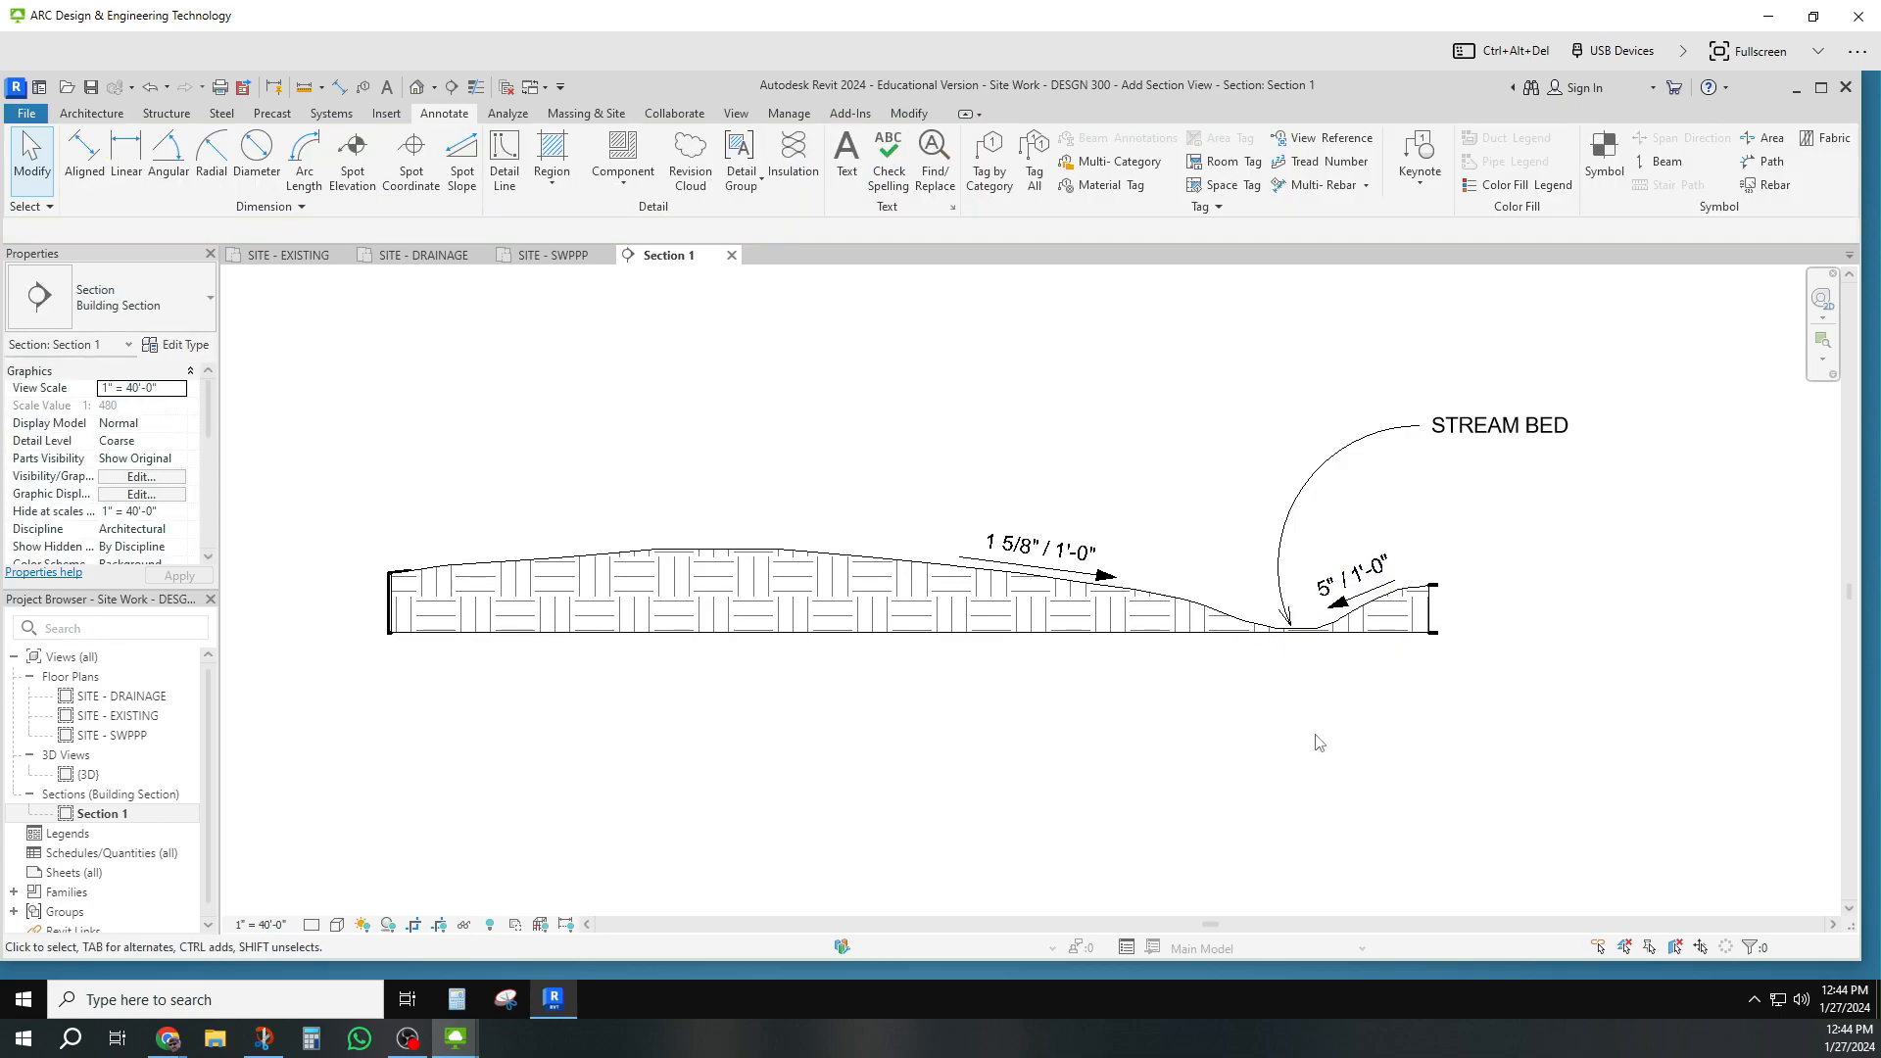
Step: Place a spot slope on the flat hilltop of the section
click(465, 157)
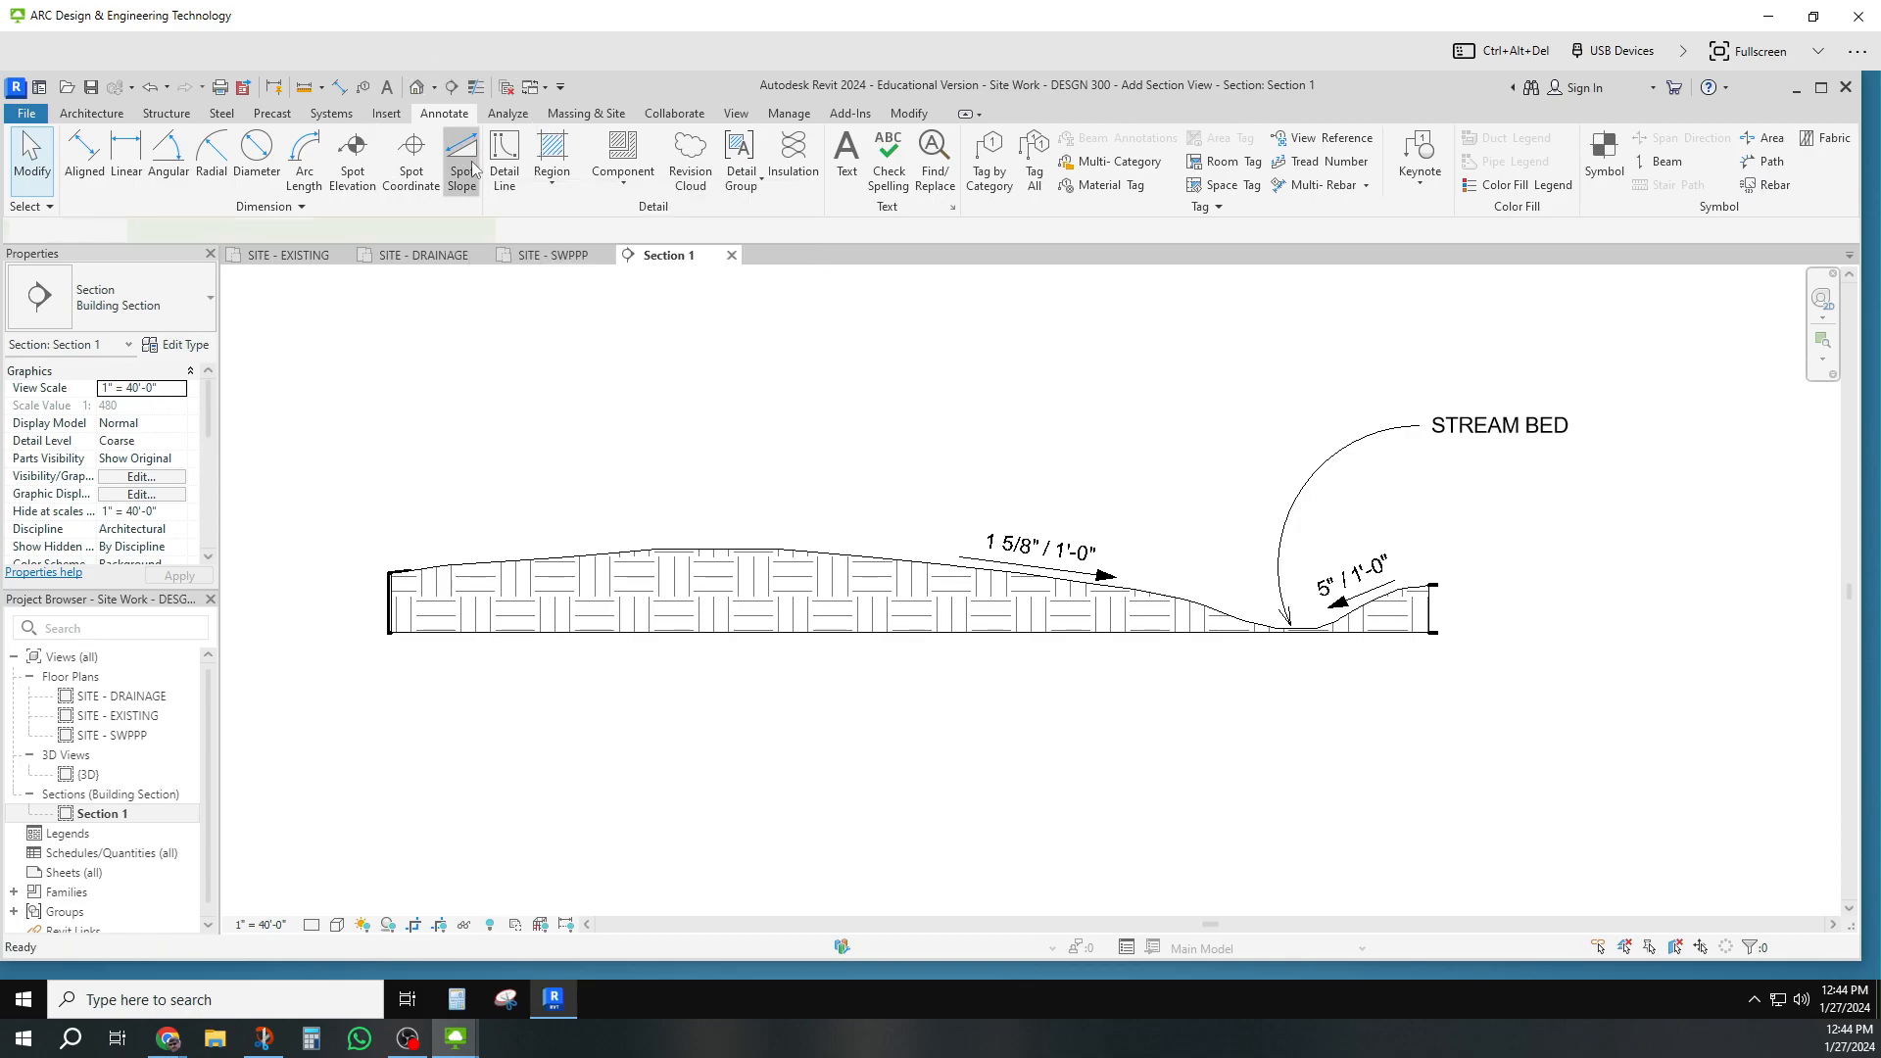
click(715, 546)
key(Escape)
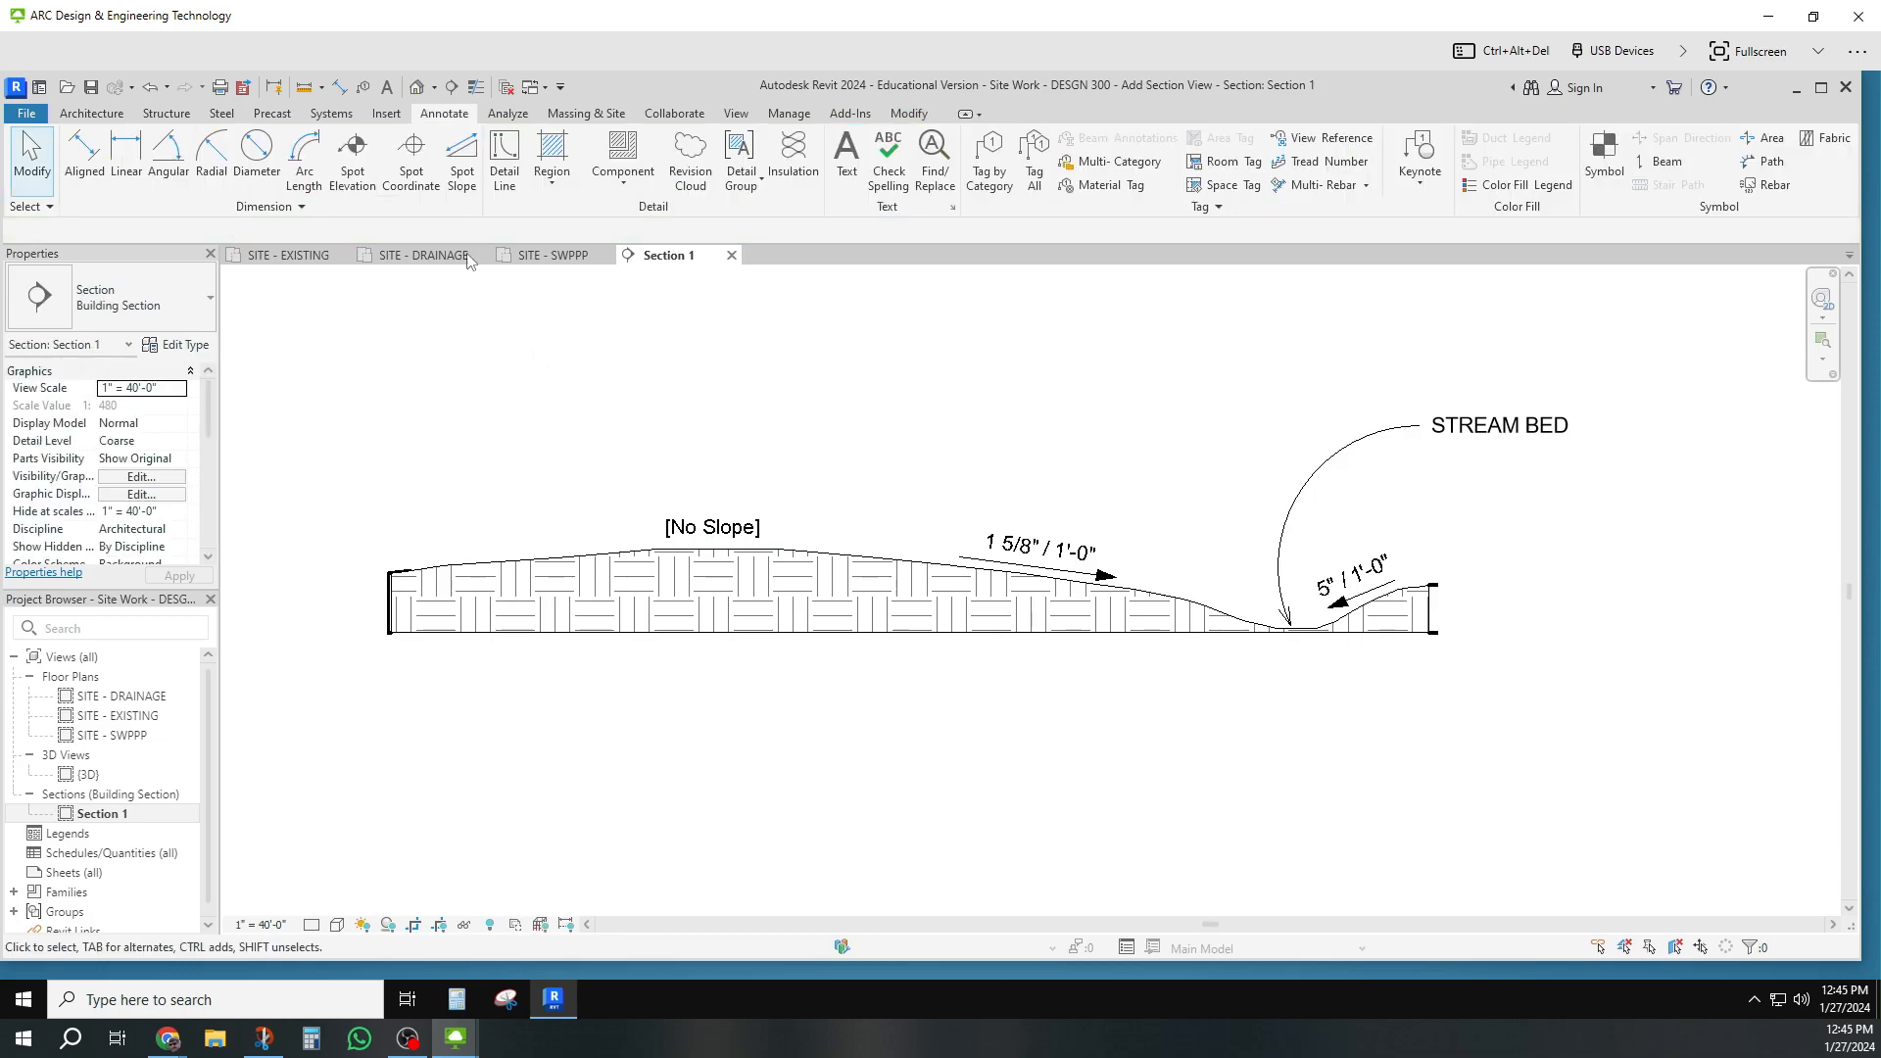
Step: Place spot elevations with shouldered leaders at the stream bed and on the flat hilltop
click(353, 161)
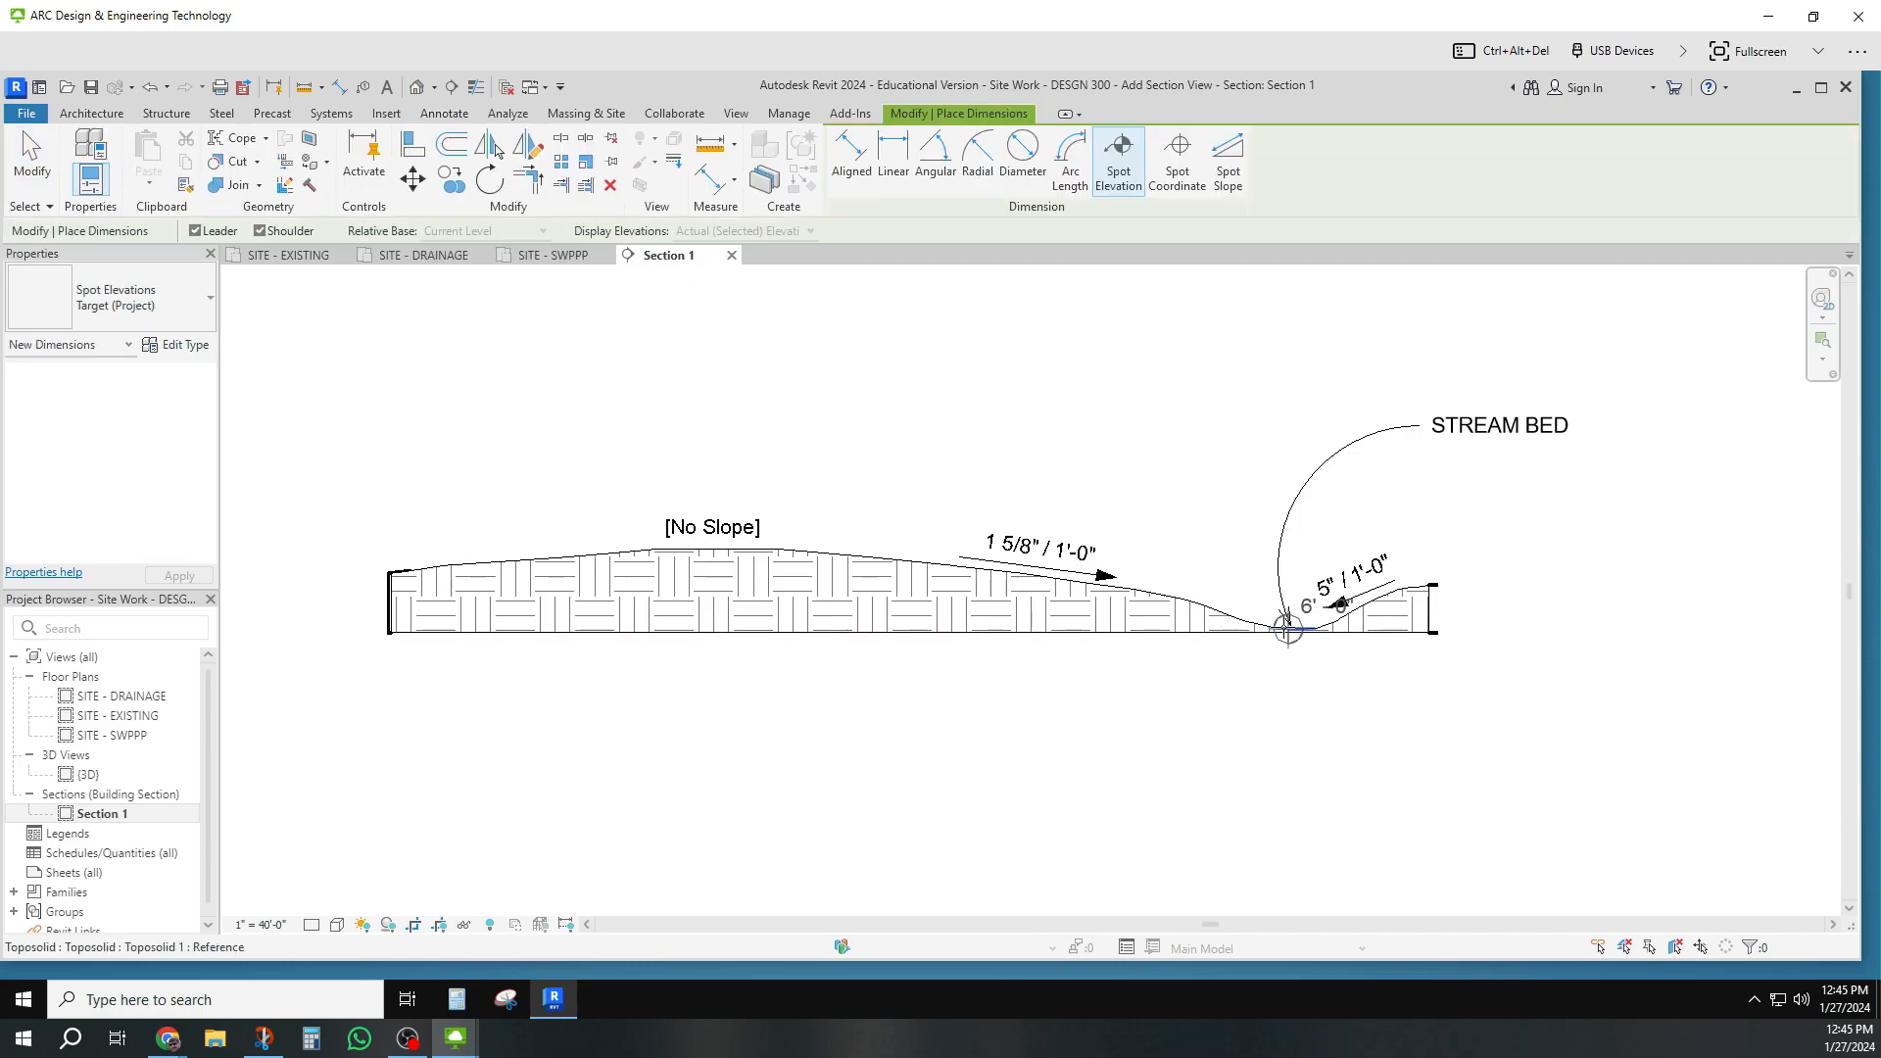
click(1280, 629)
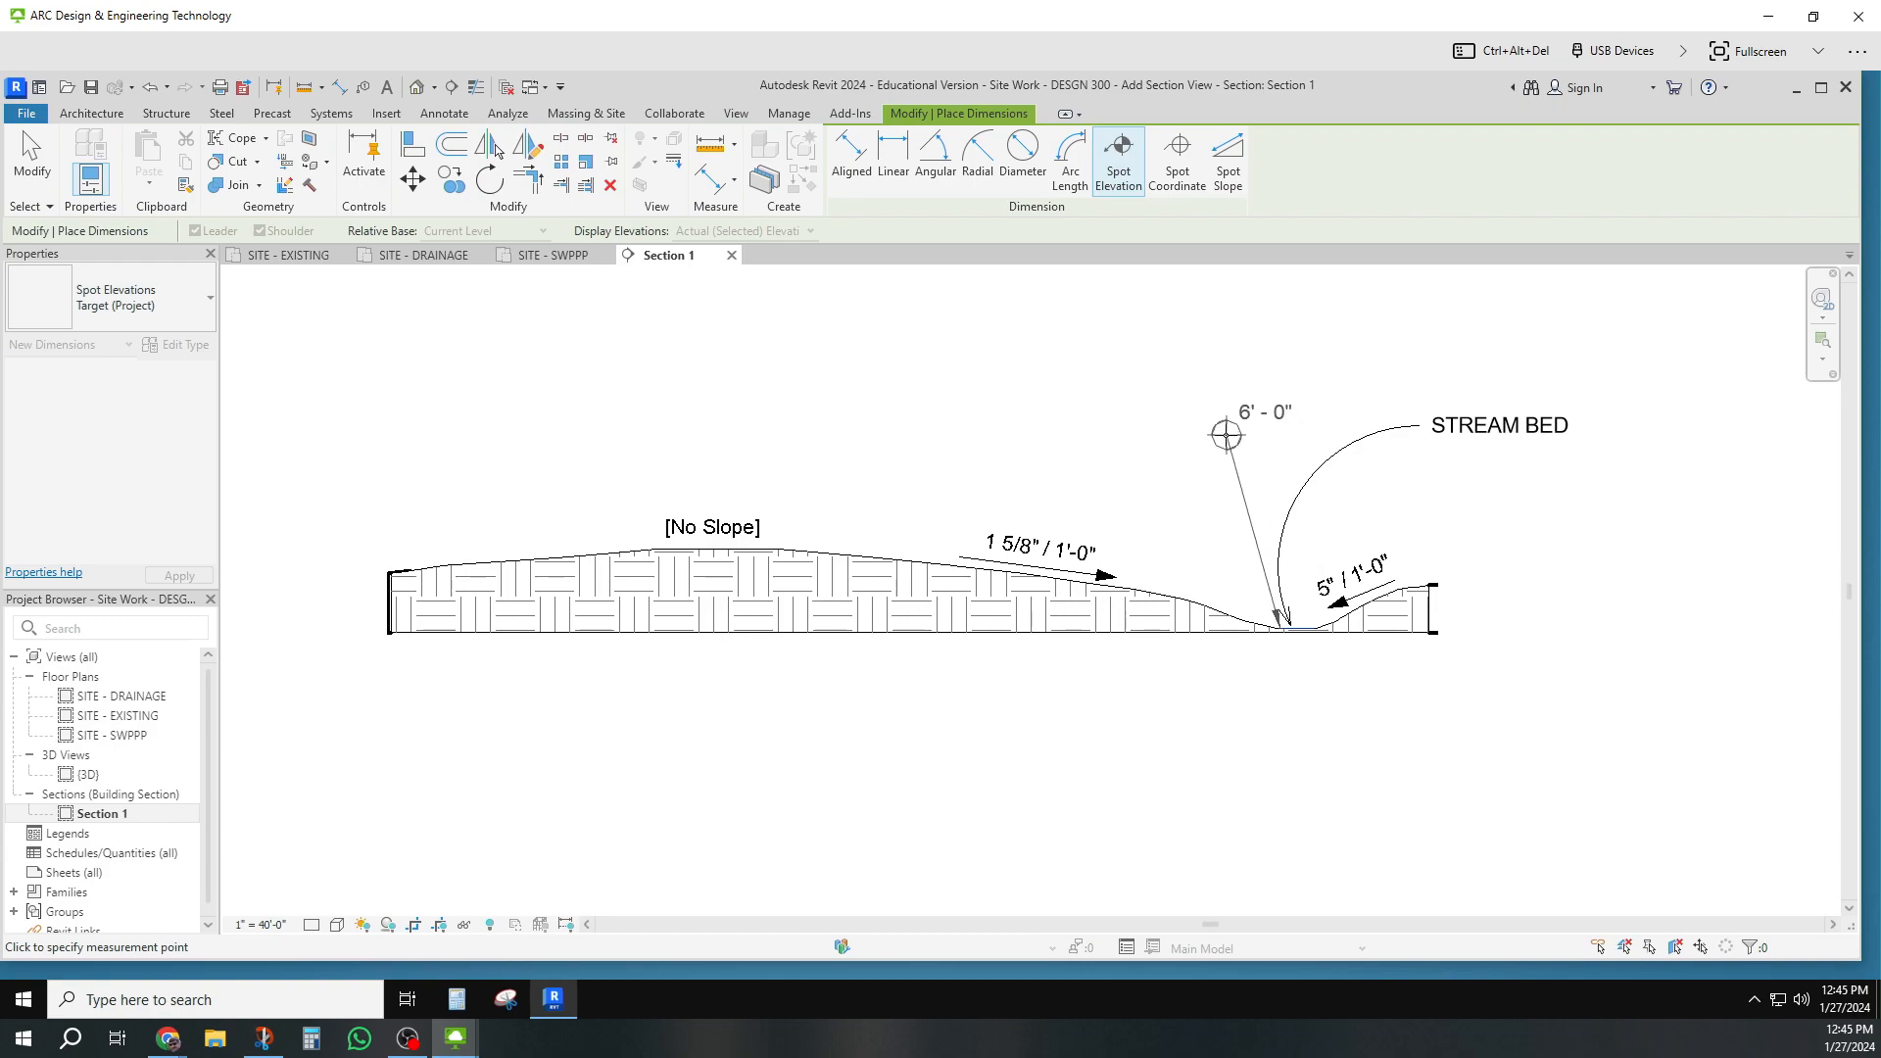
click(1188, 434)
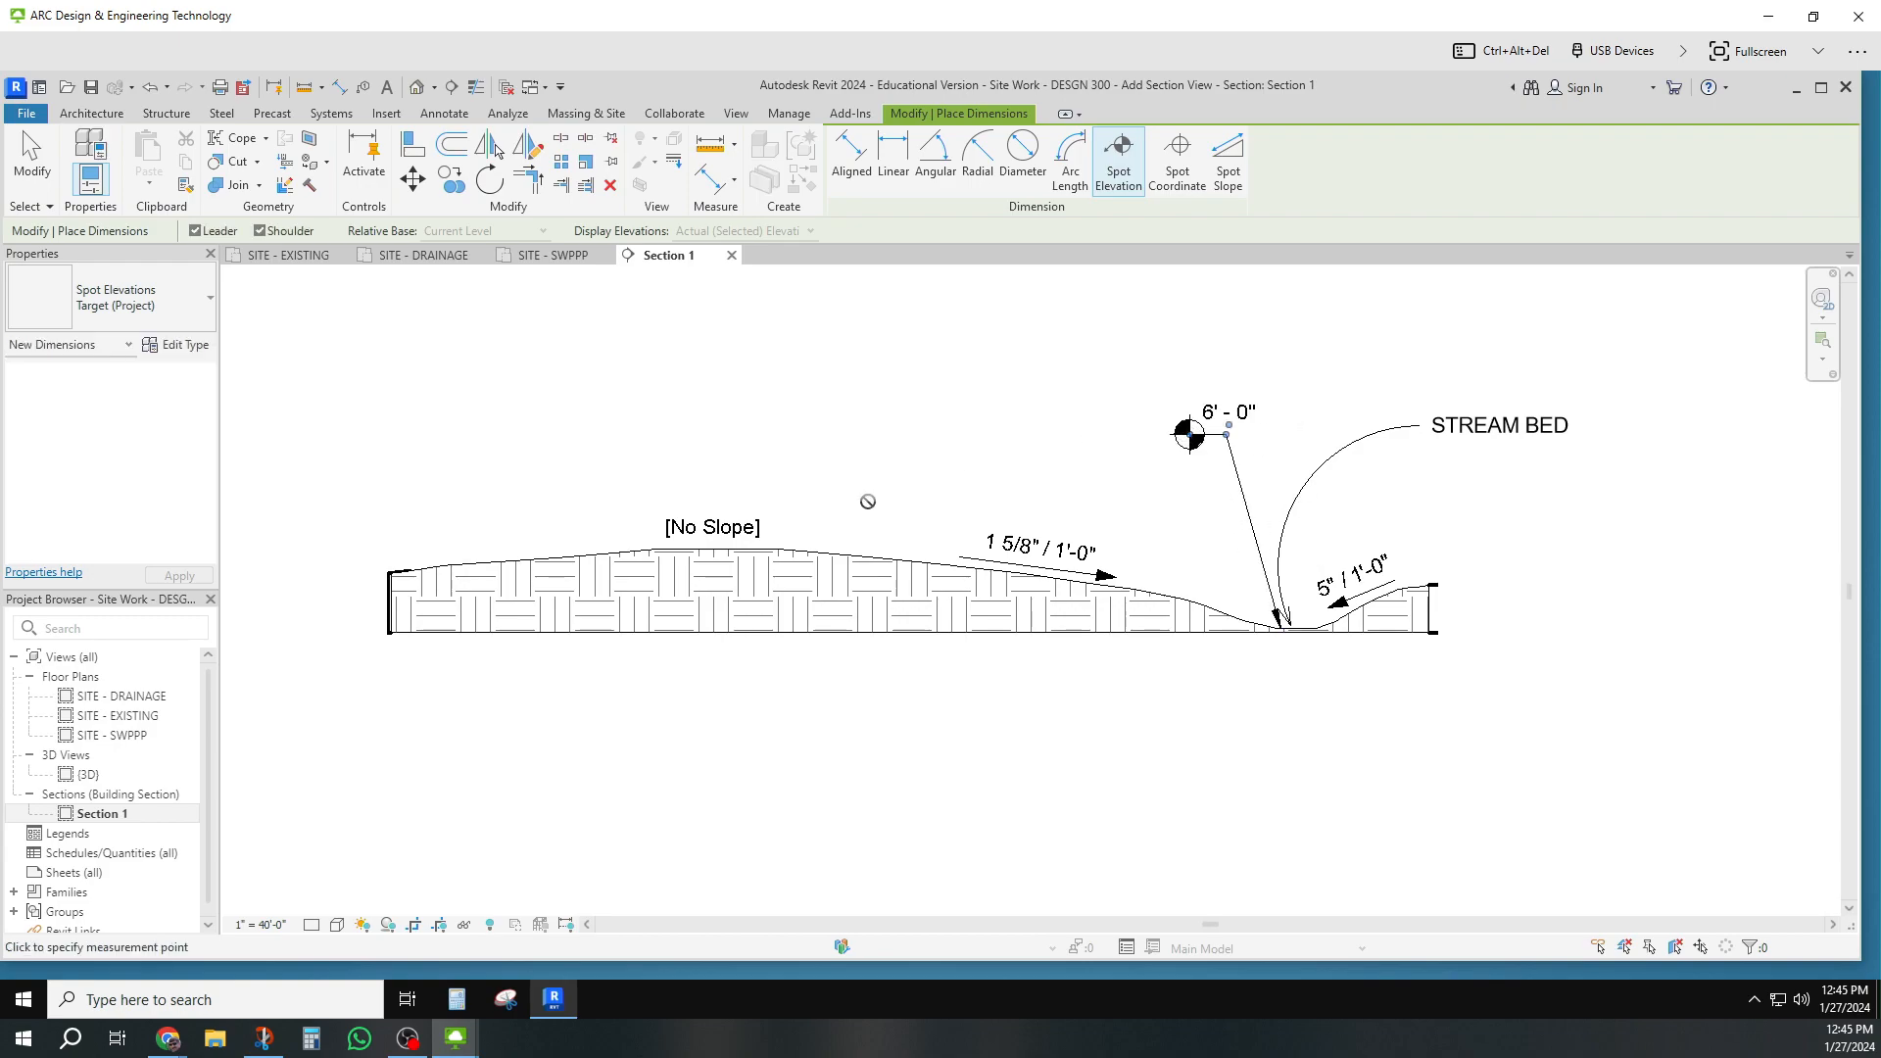
click(763, 550)
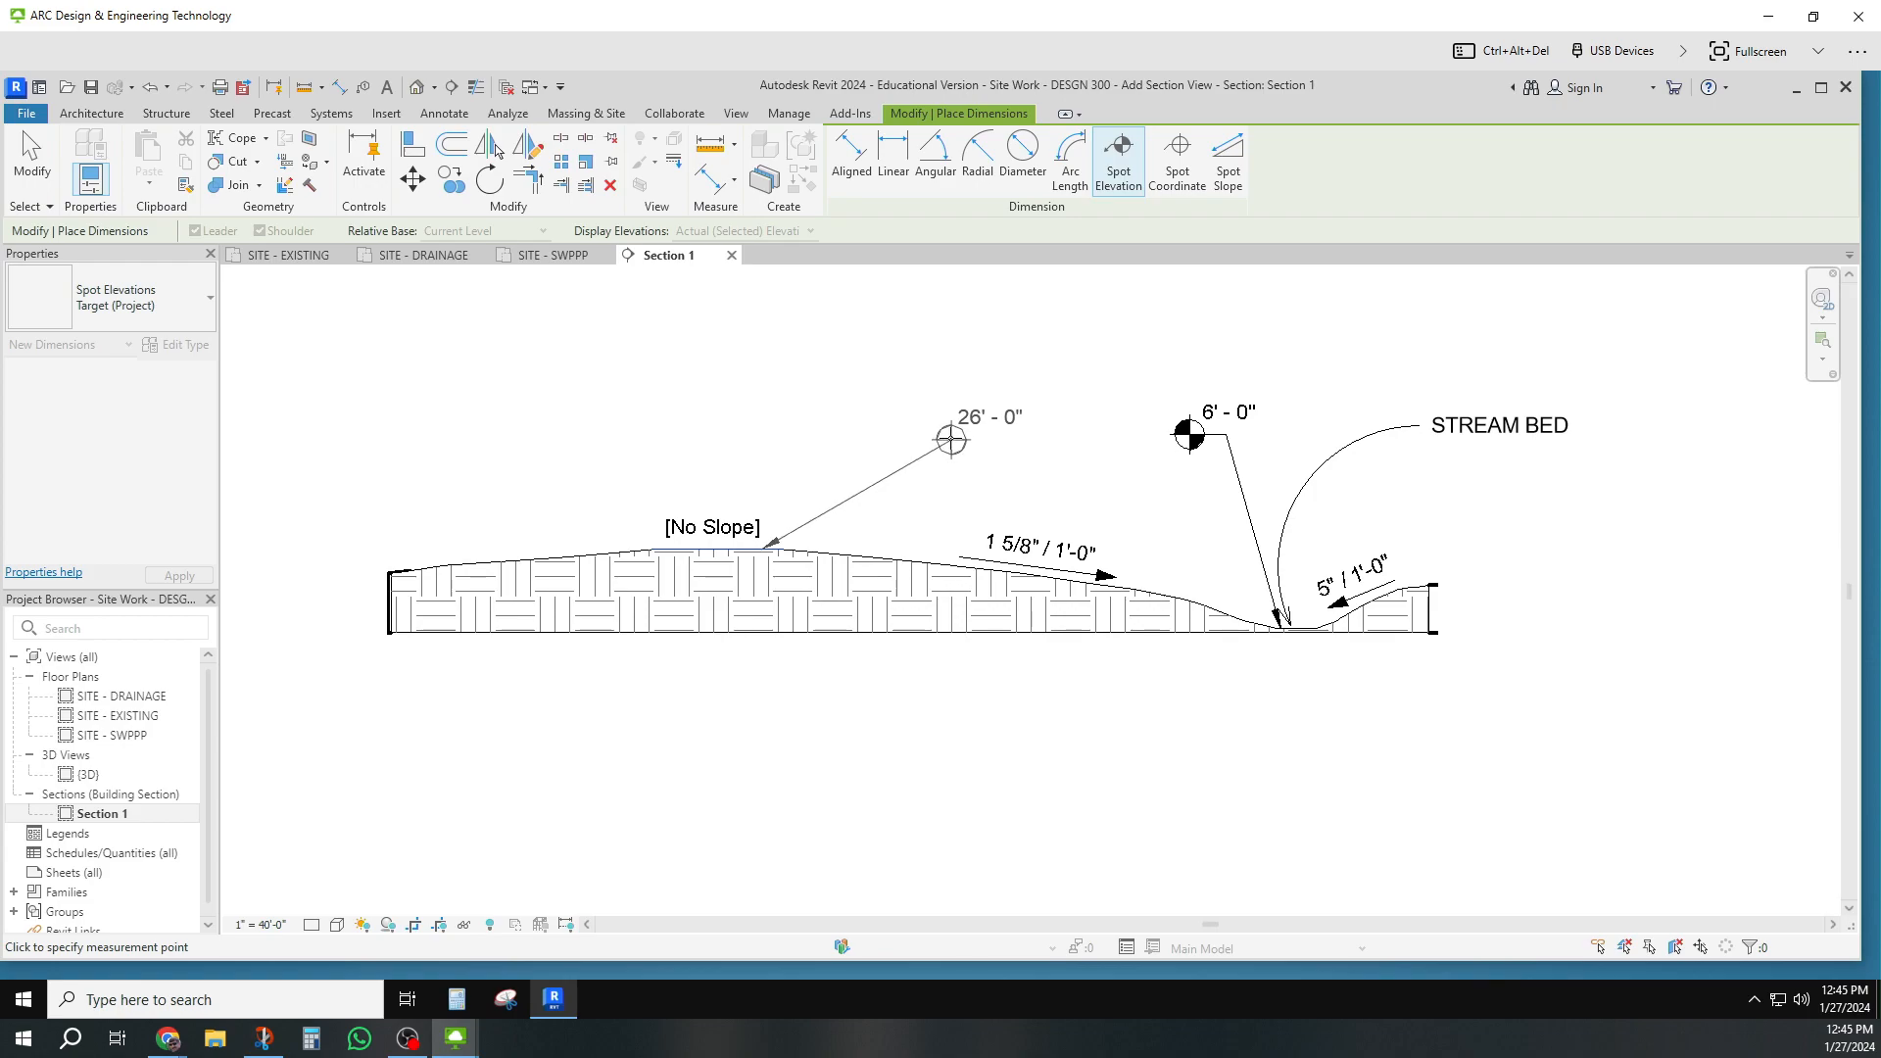
click(952, 443)
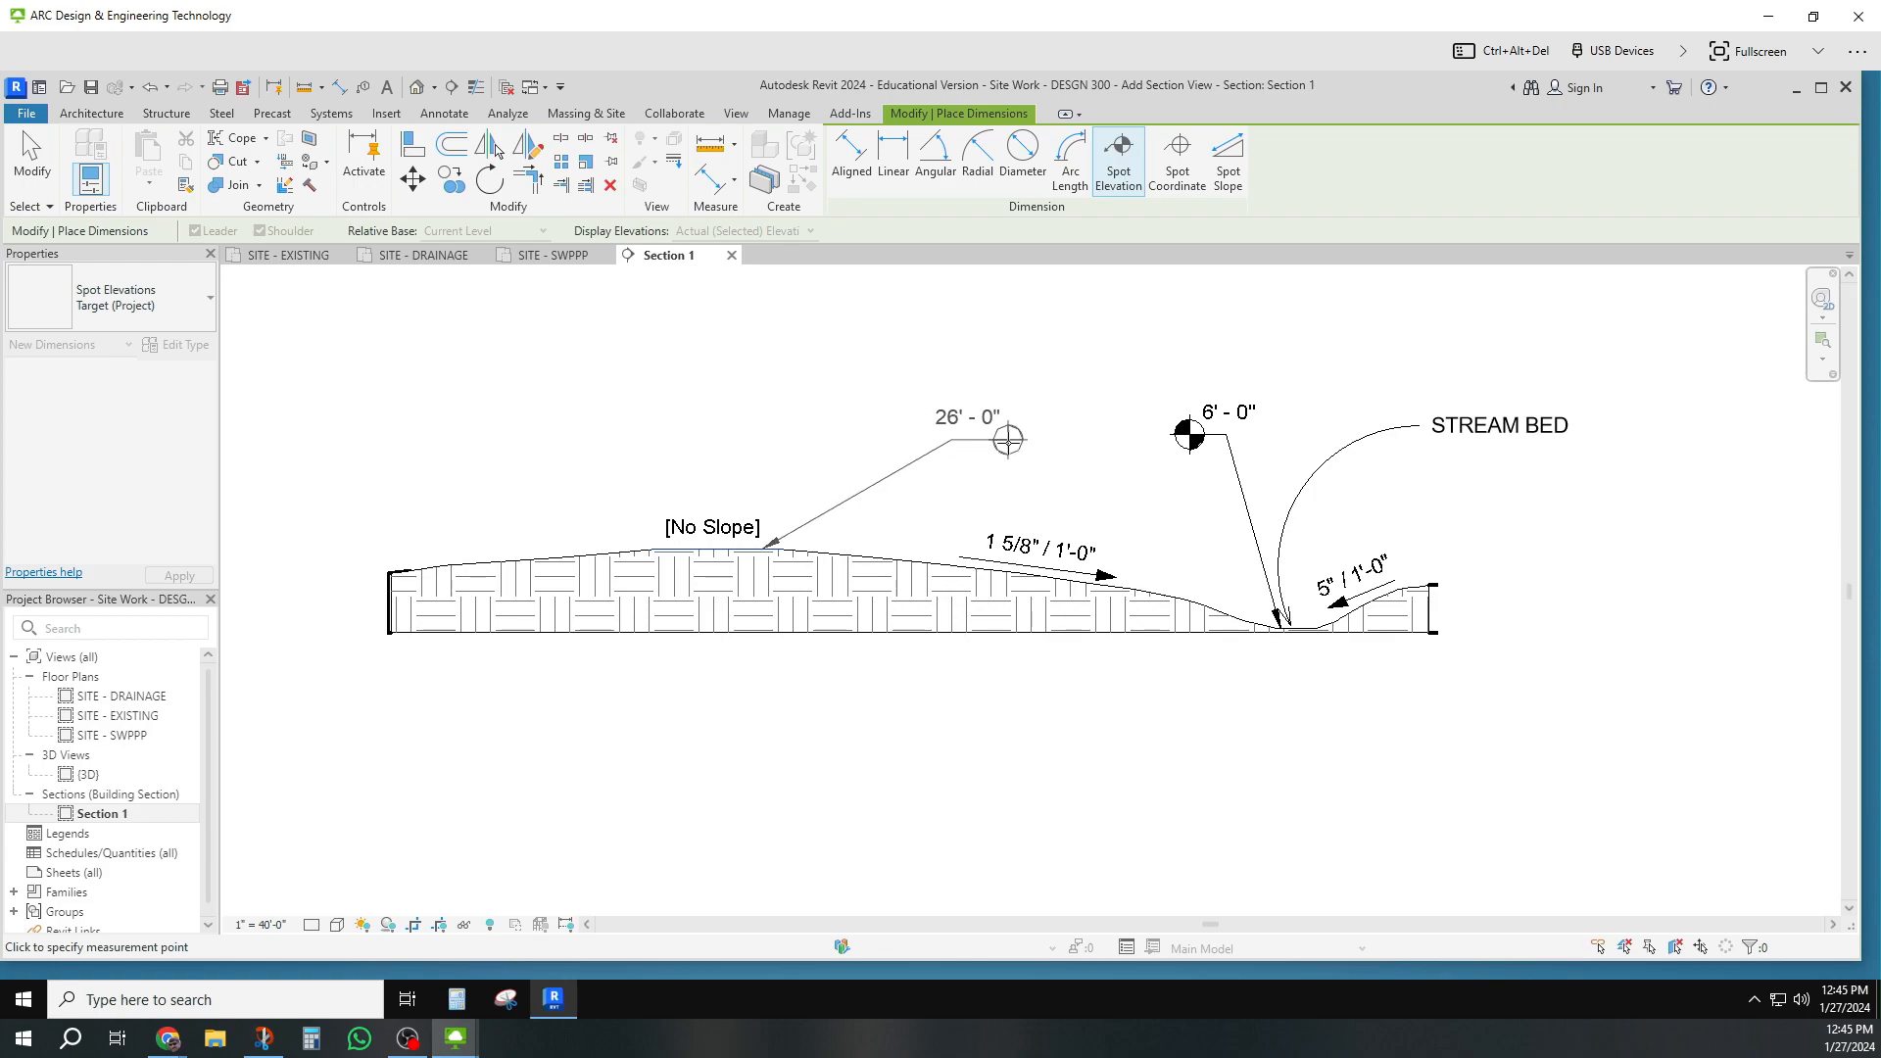
click(1024, 440)
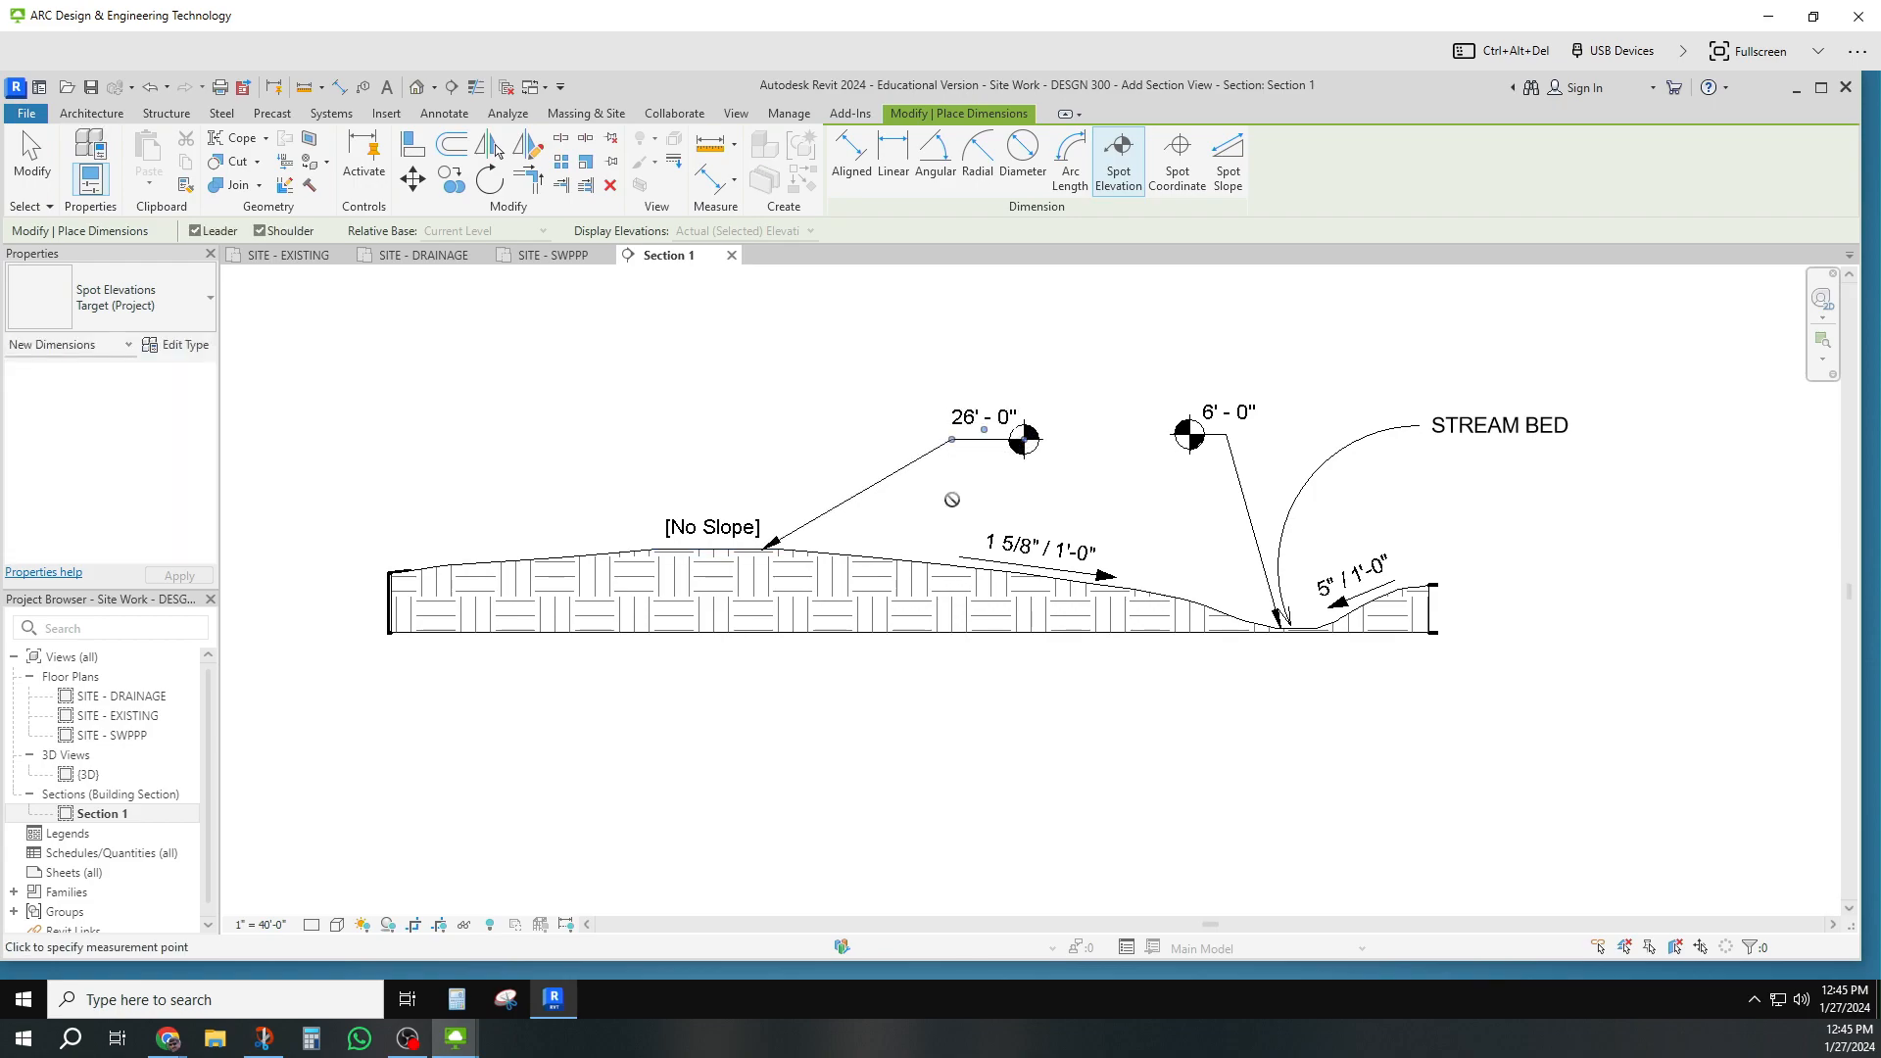
click(33, 149)
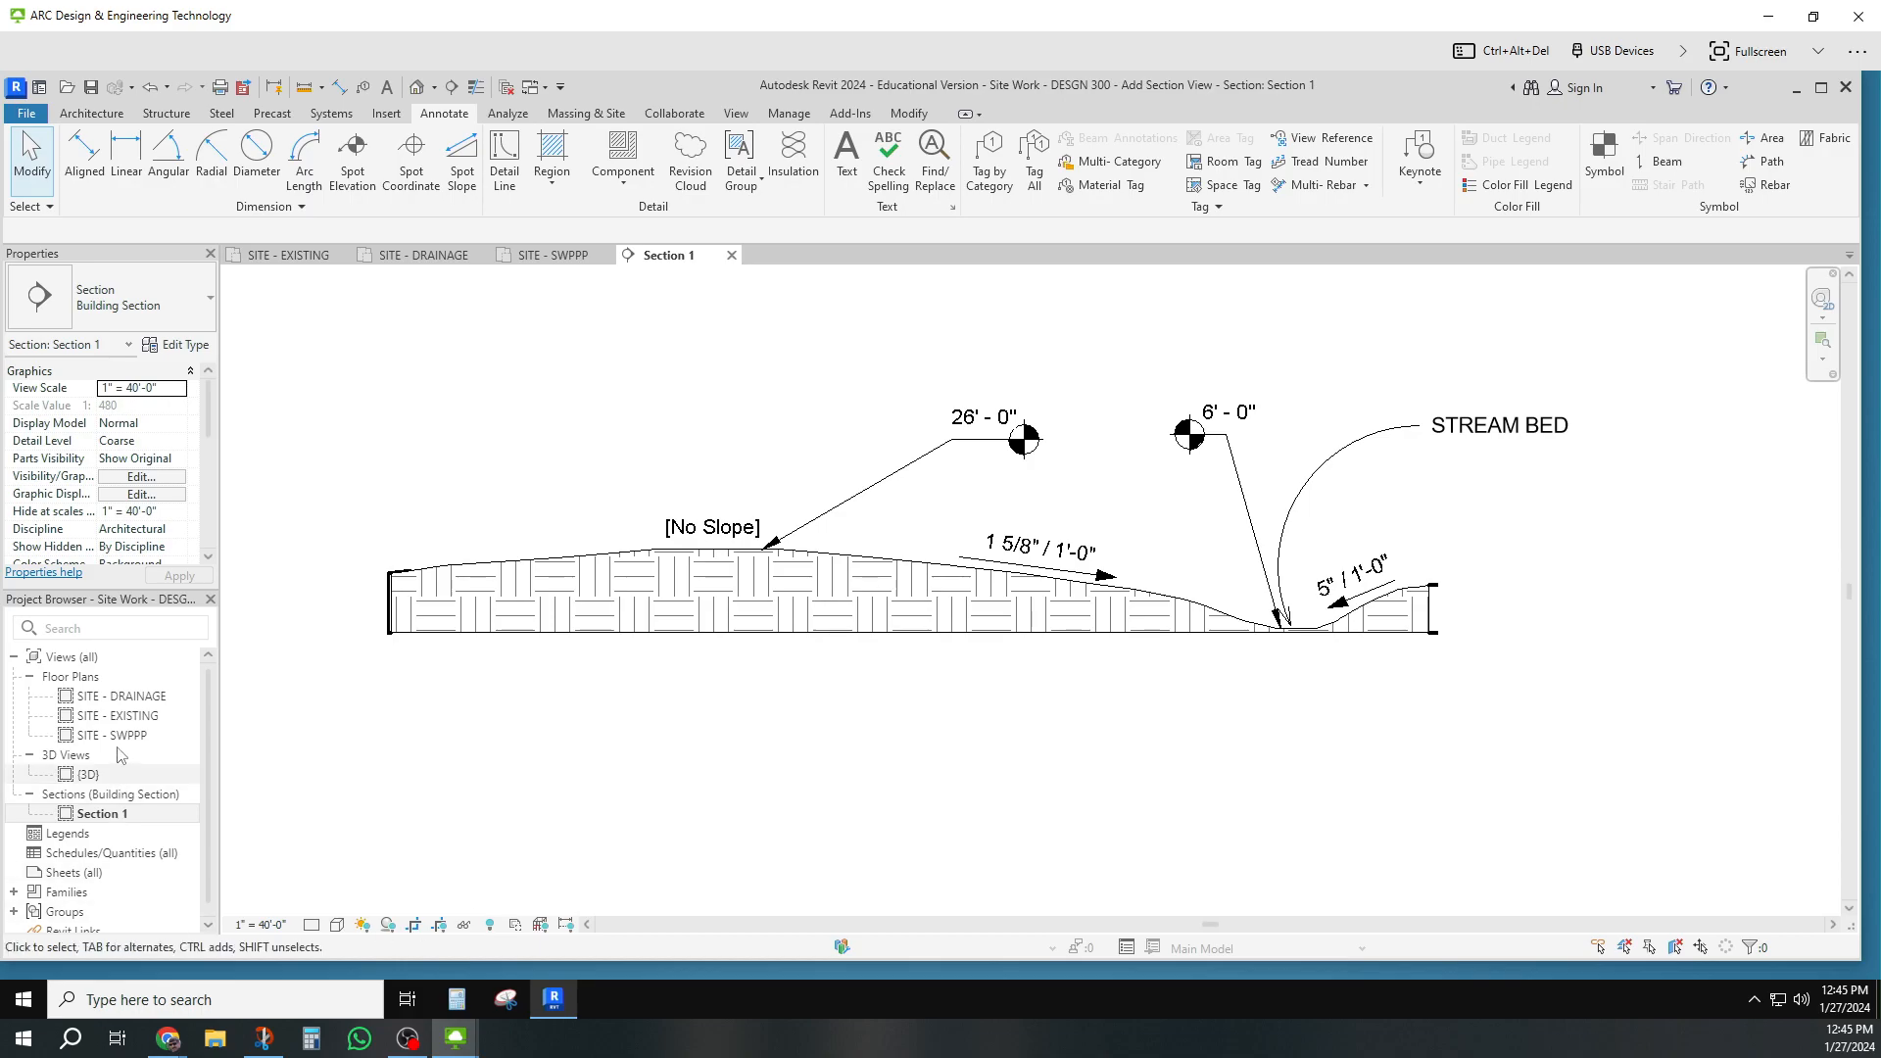
Step: Open the SITE - SWPPP floor plan and examine the SS-2 construction fence note along the topo line
double_click(168, 736)
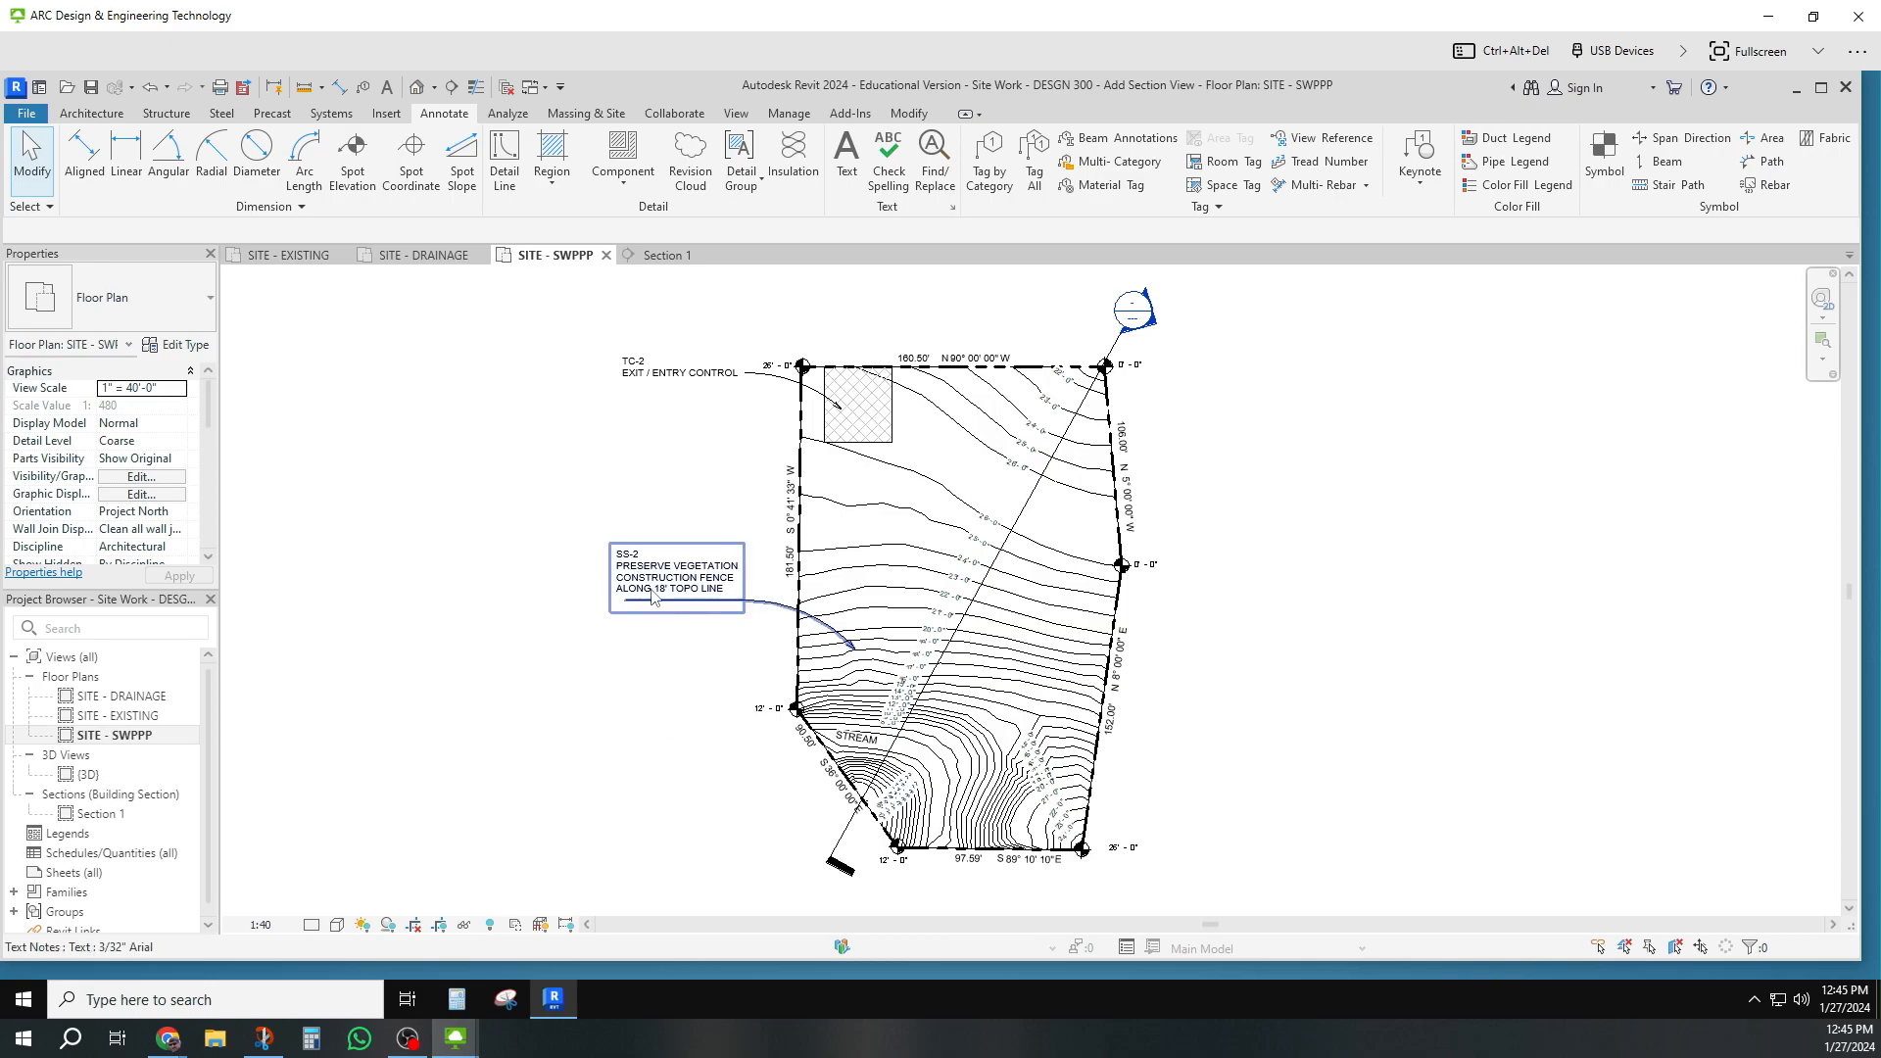
scroll(648, 594, up, 4)
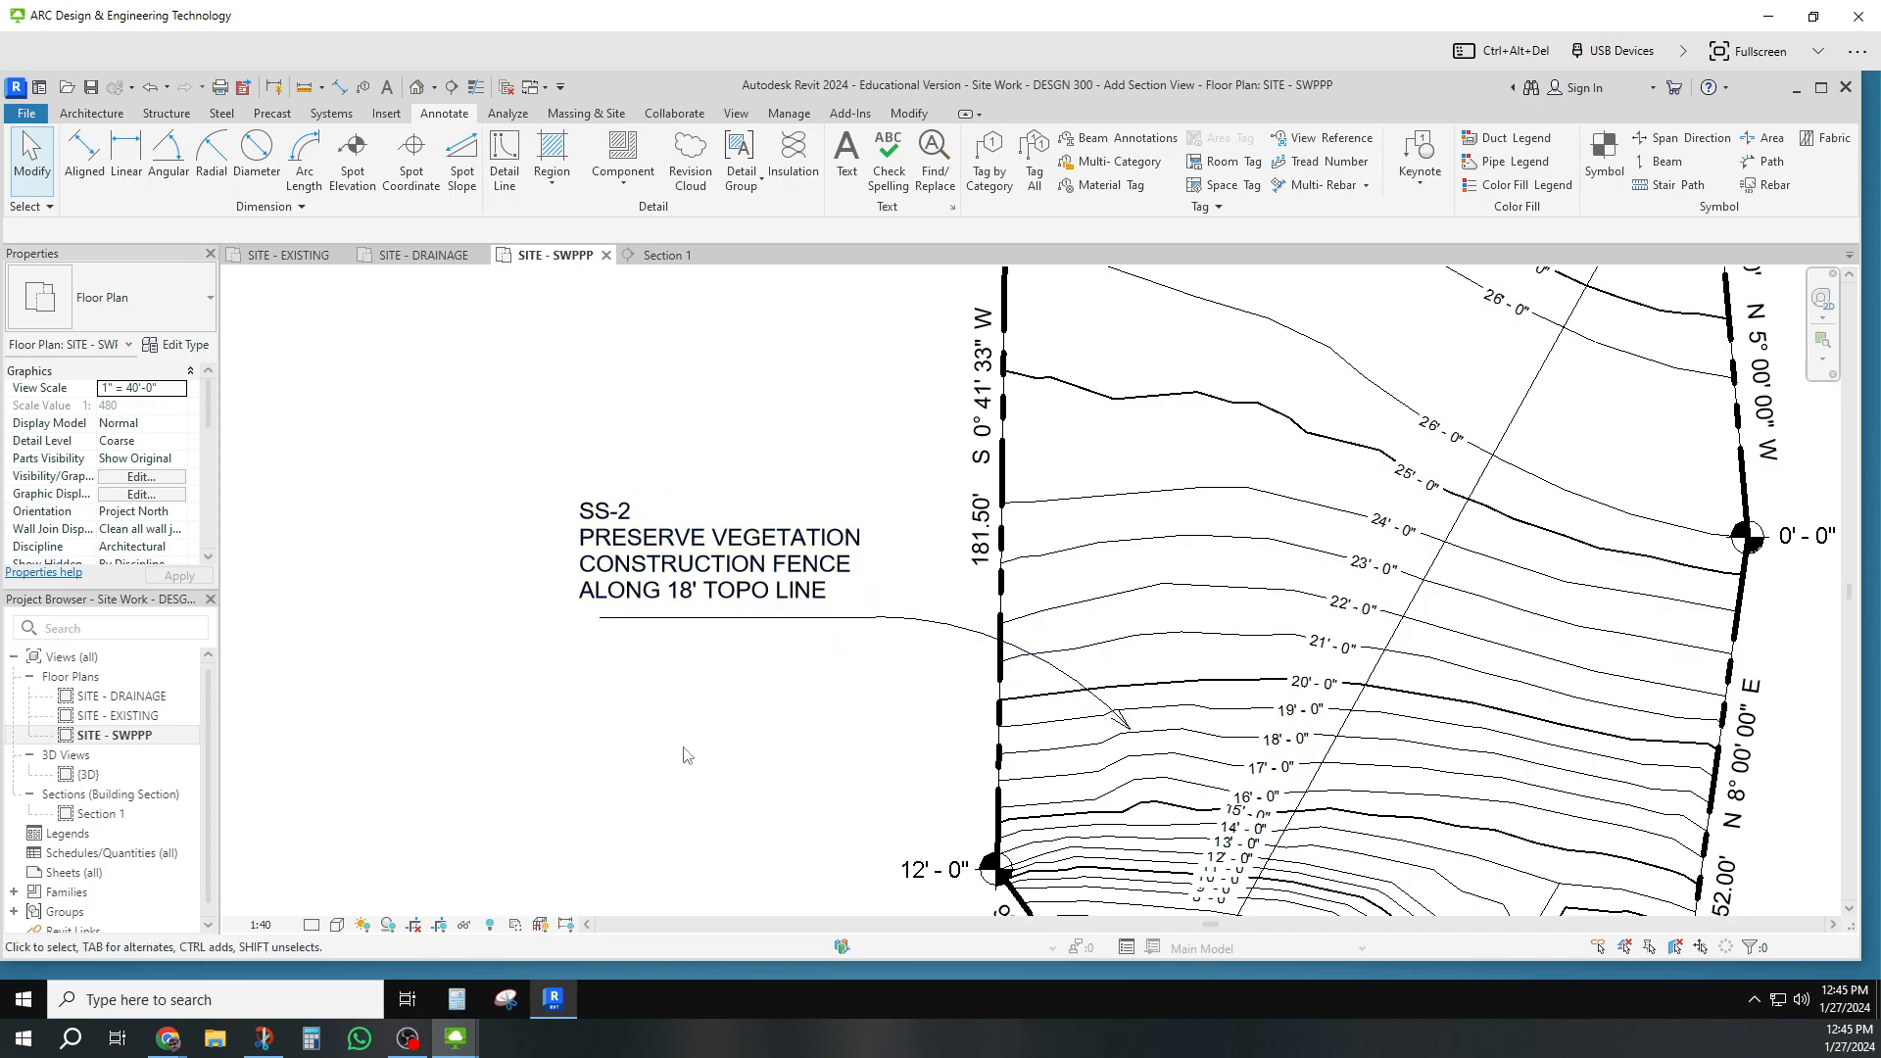
Step: Import the image SS-2 Preserve Vegetation from the Downloads folder and place it near the SS-2 note on the site plan
scroll(684, 755, down, 2)
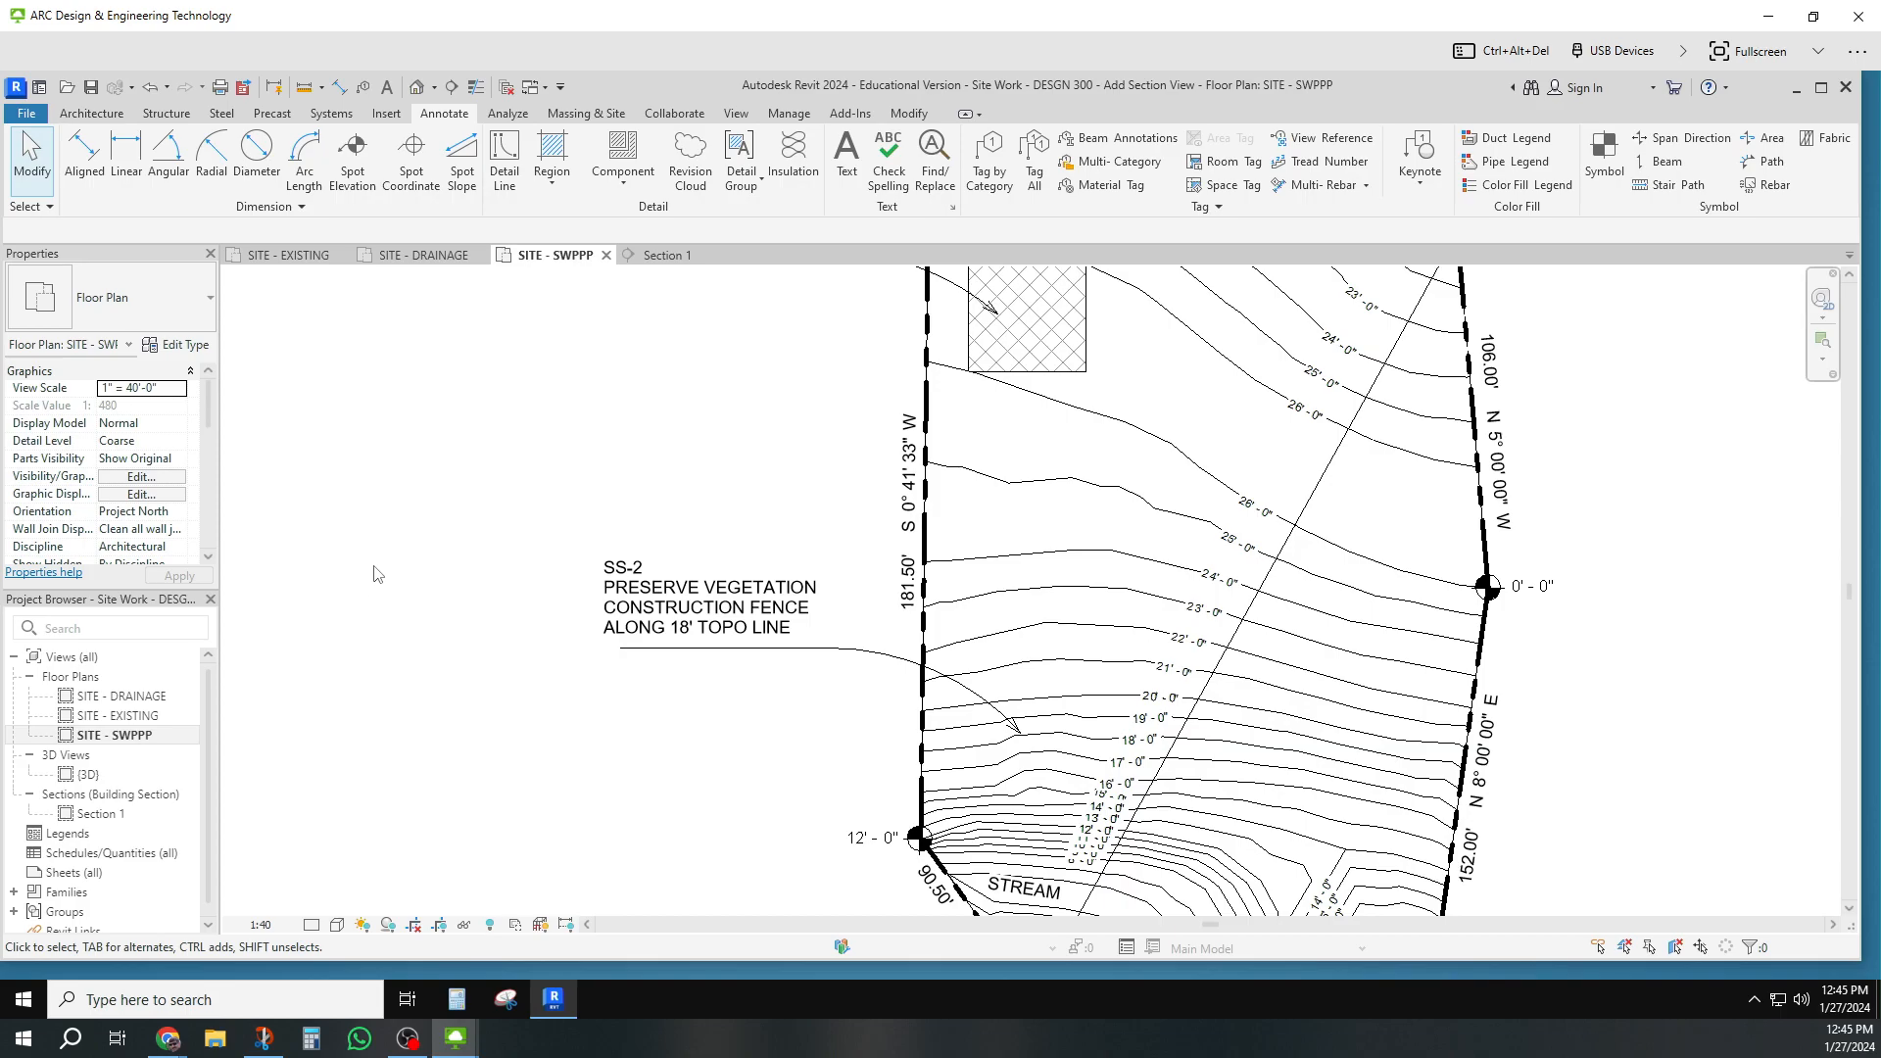
click(388, 114)
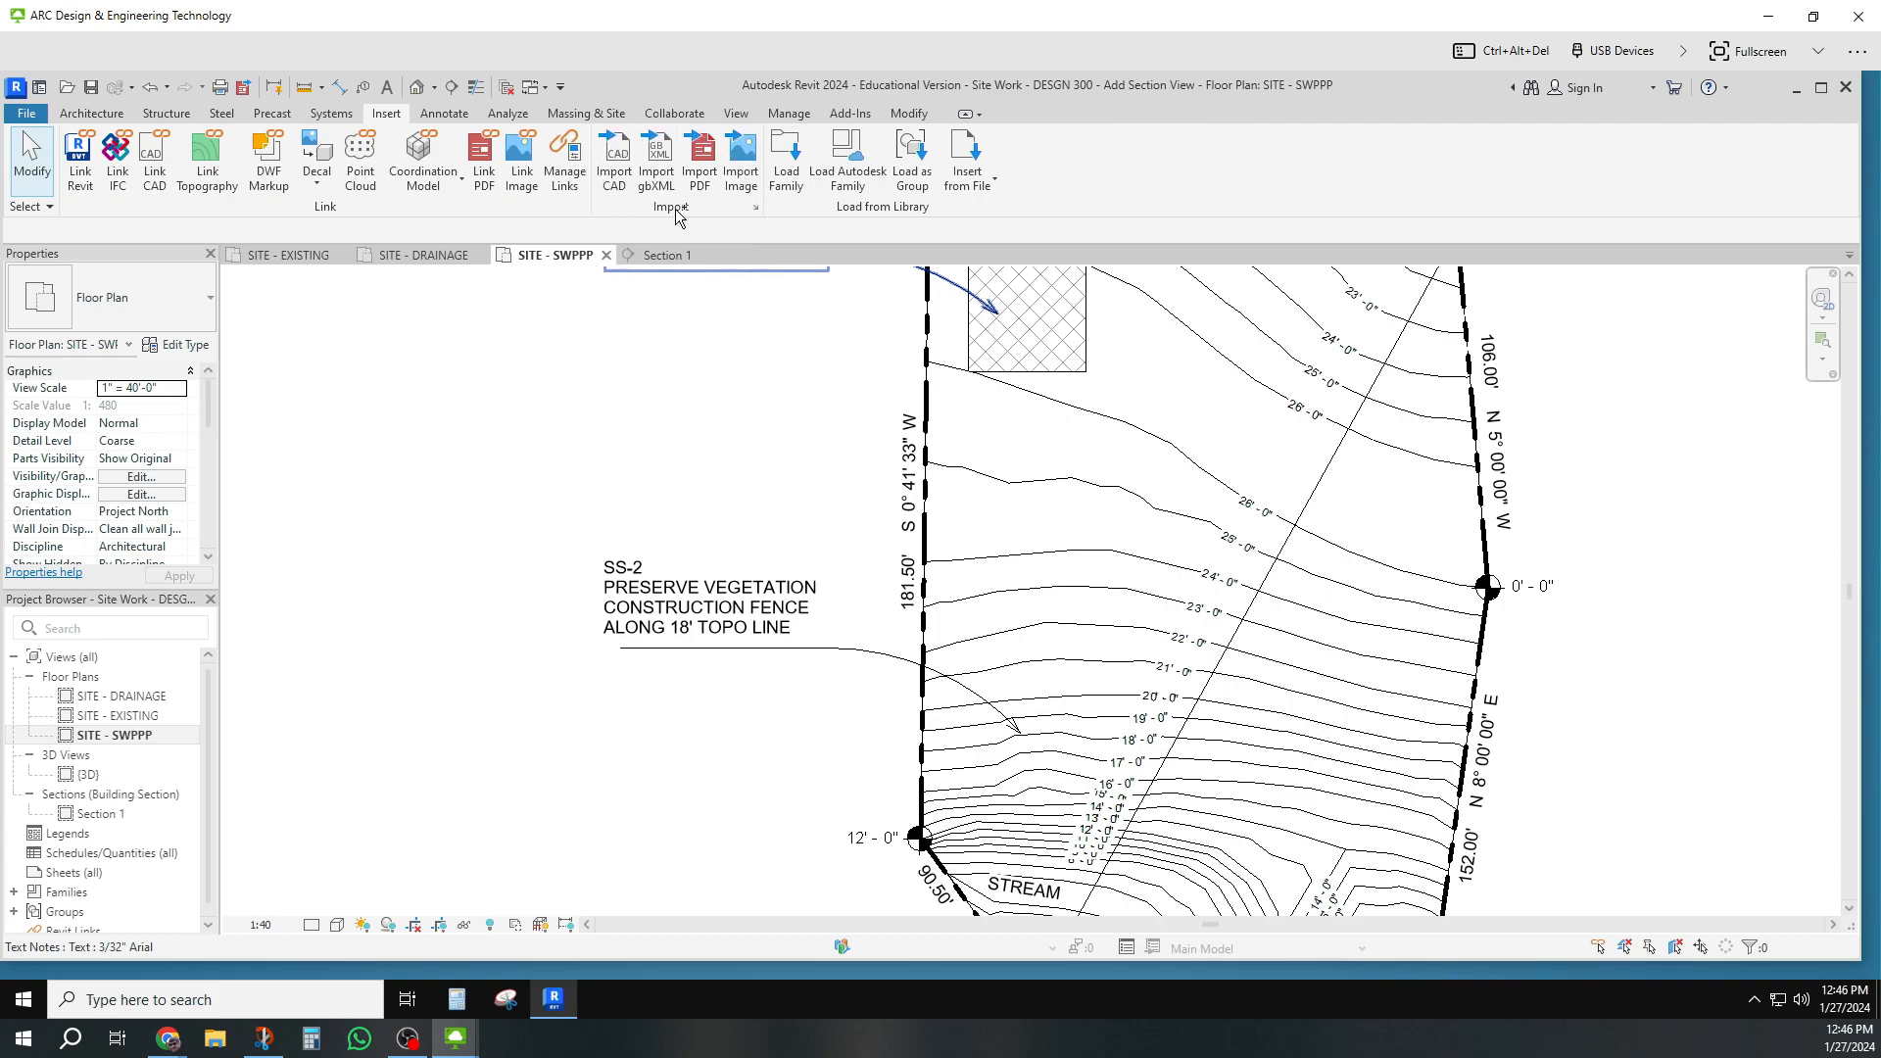
click(743, 157)
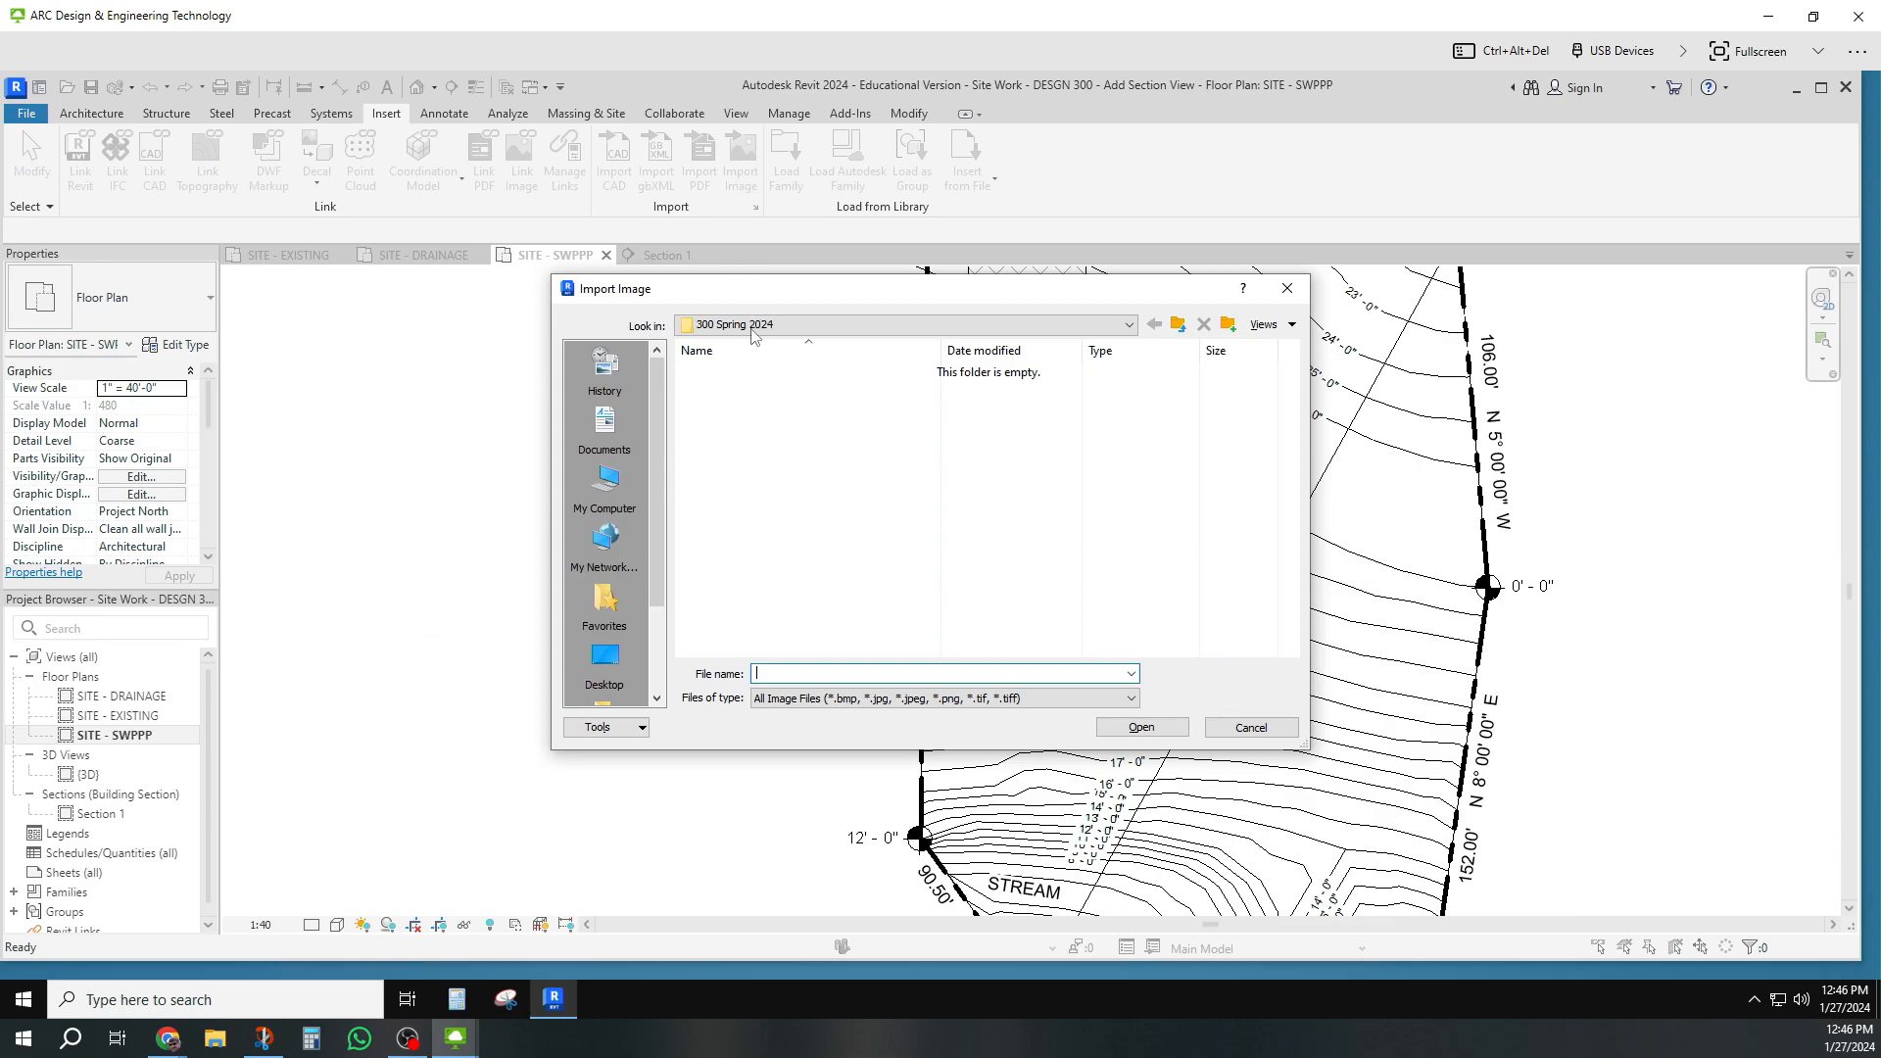
click(604, 480)
scroll(884, 513, down, 1)
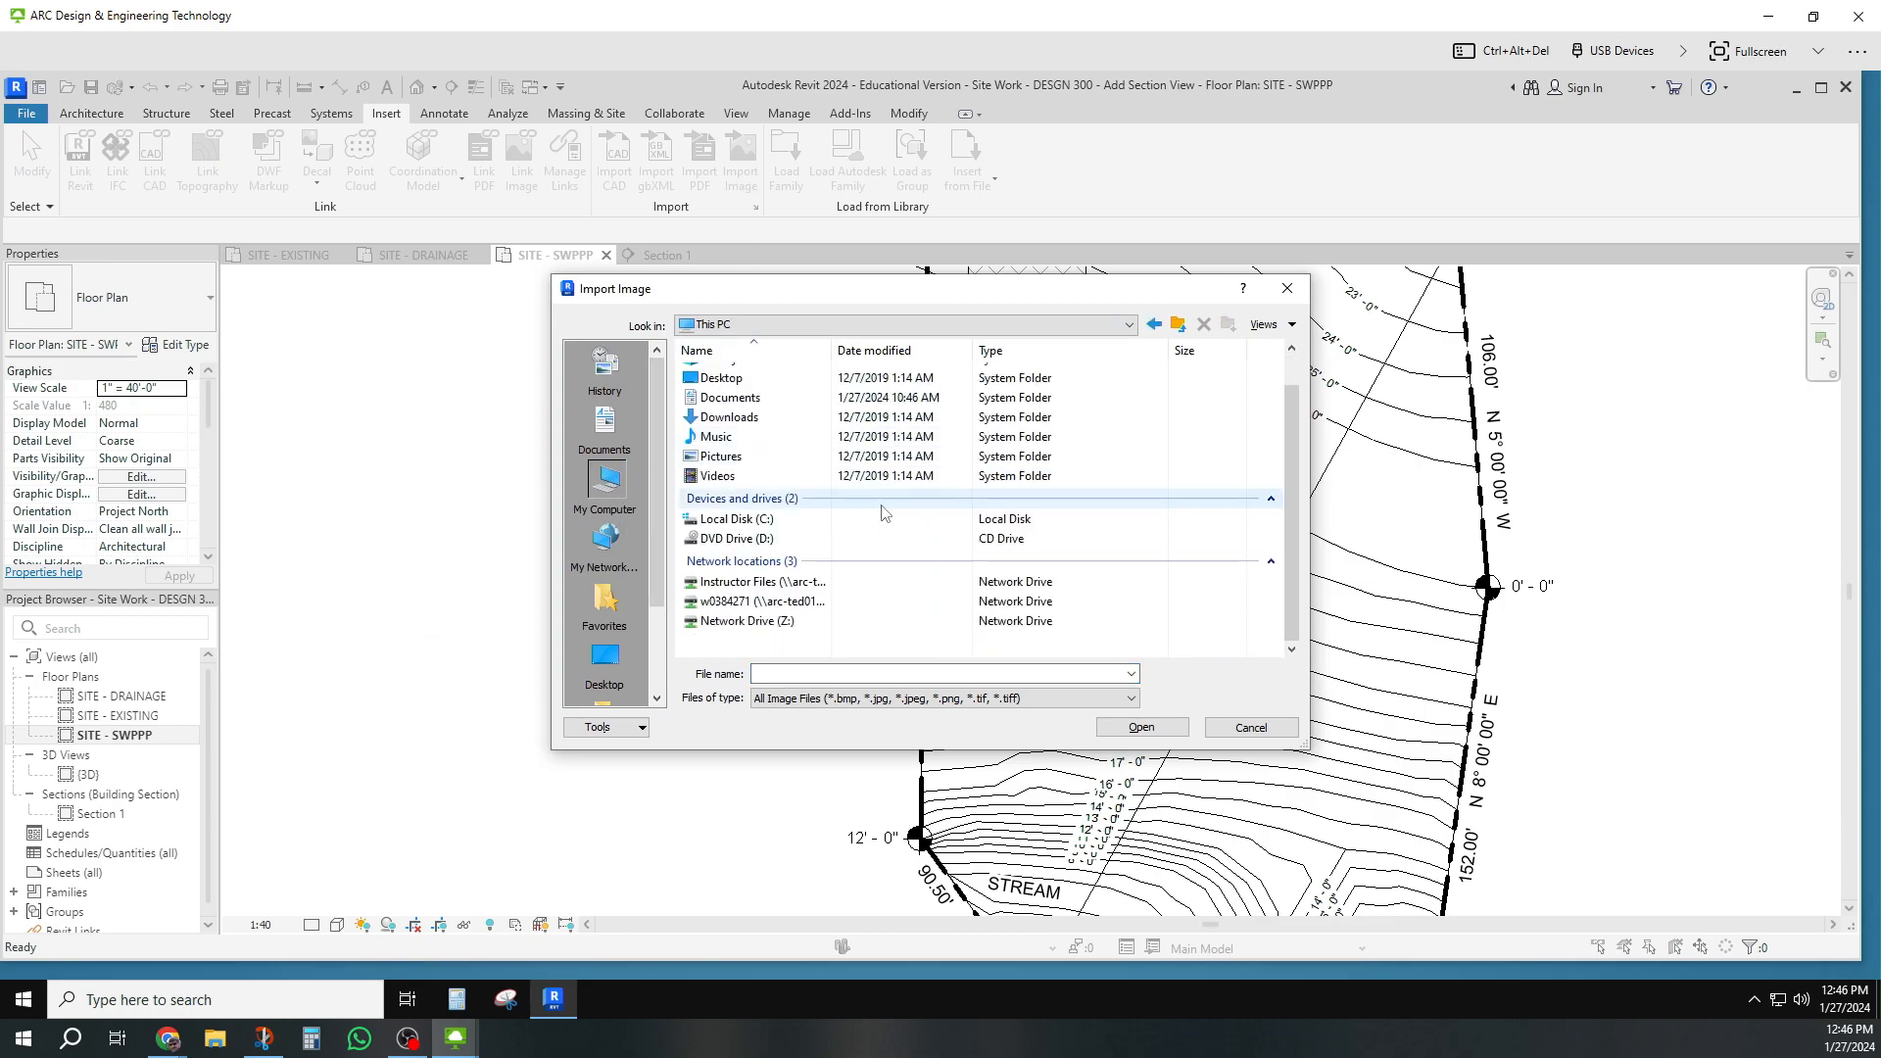
double_click(770, 622)
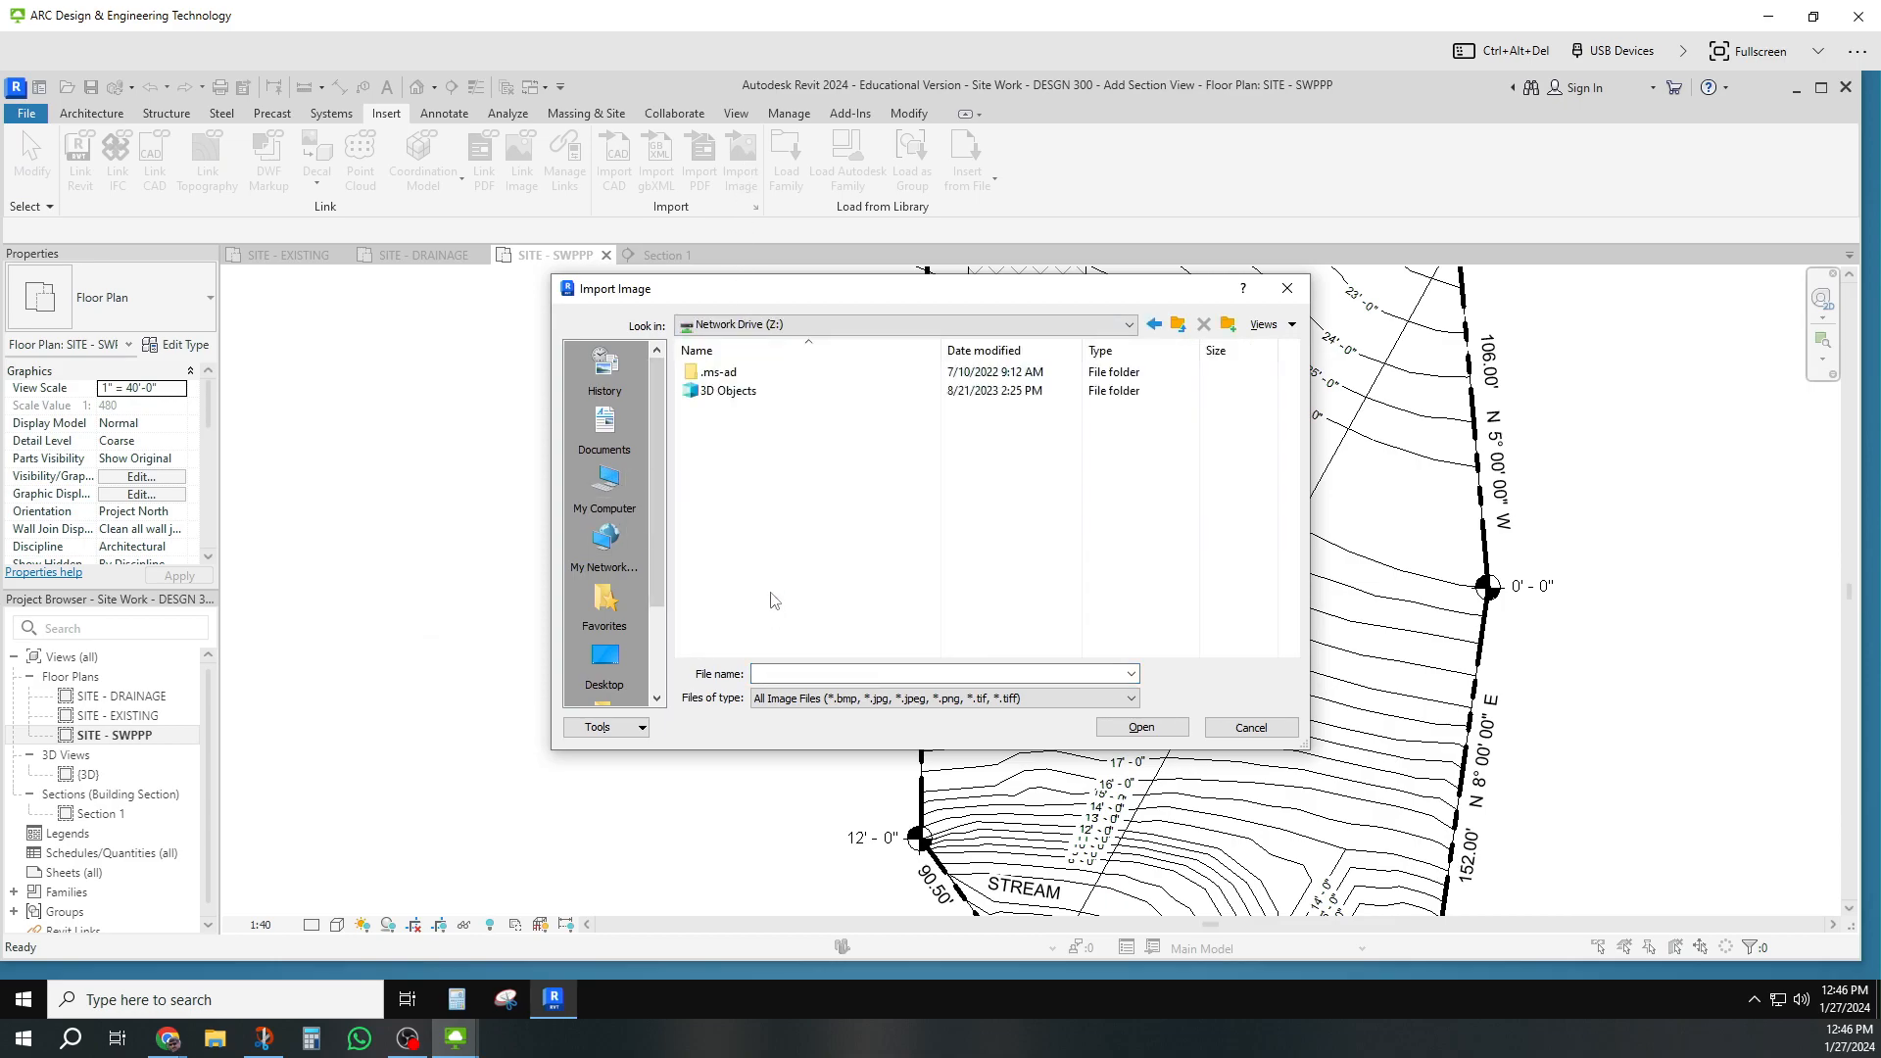
click(751, 483)
double_click(752, 484)
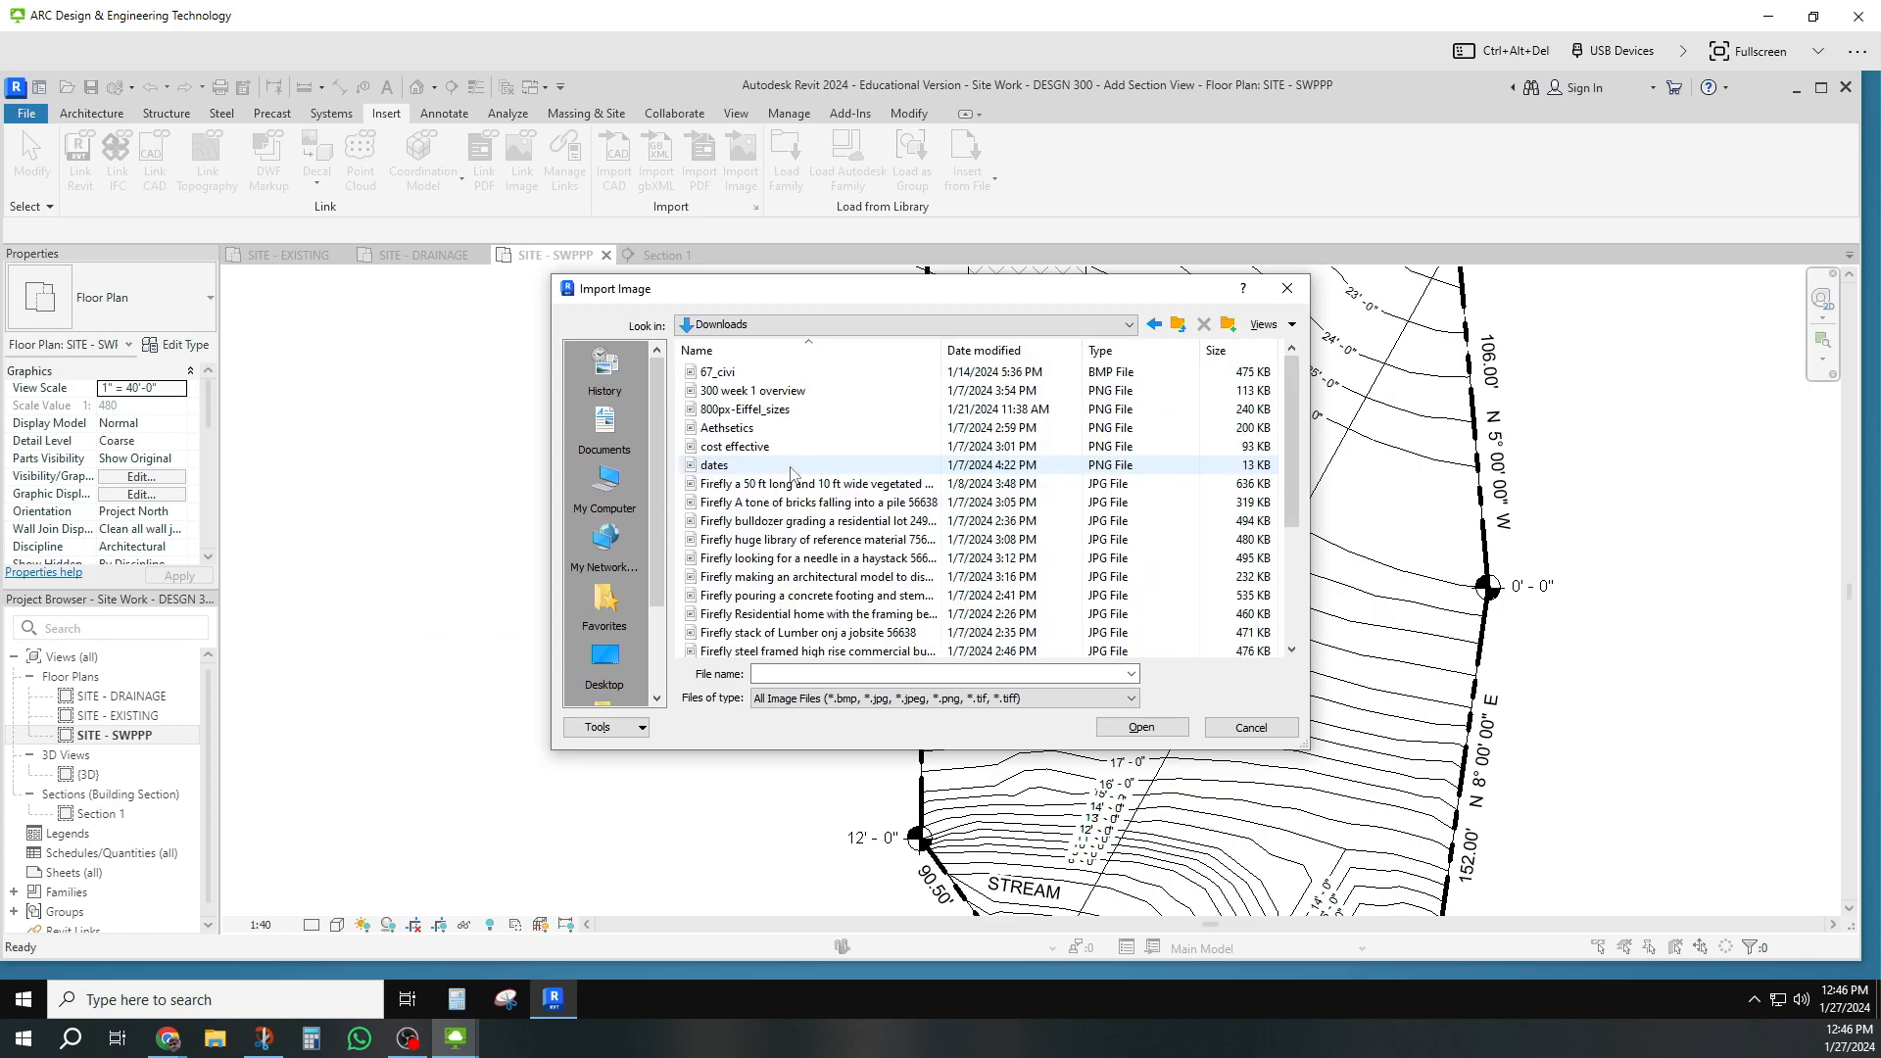
scroll(792, 473, down, 3)
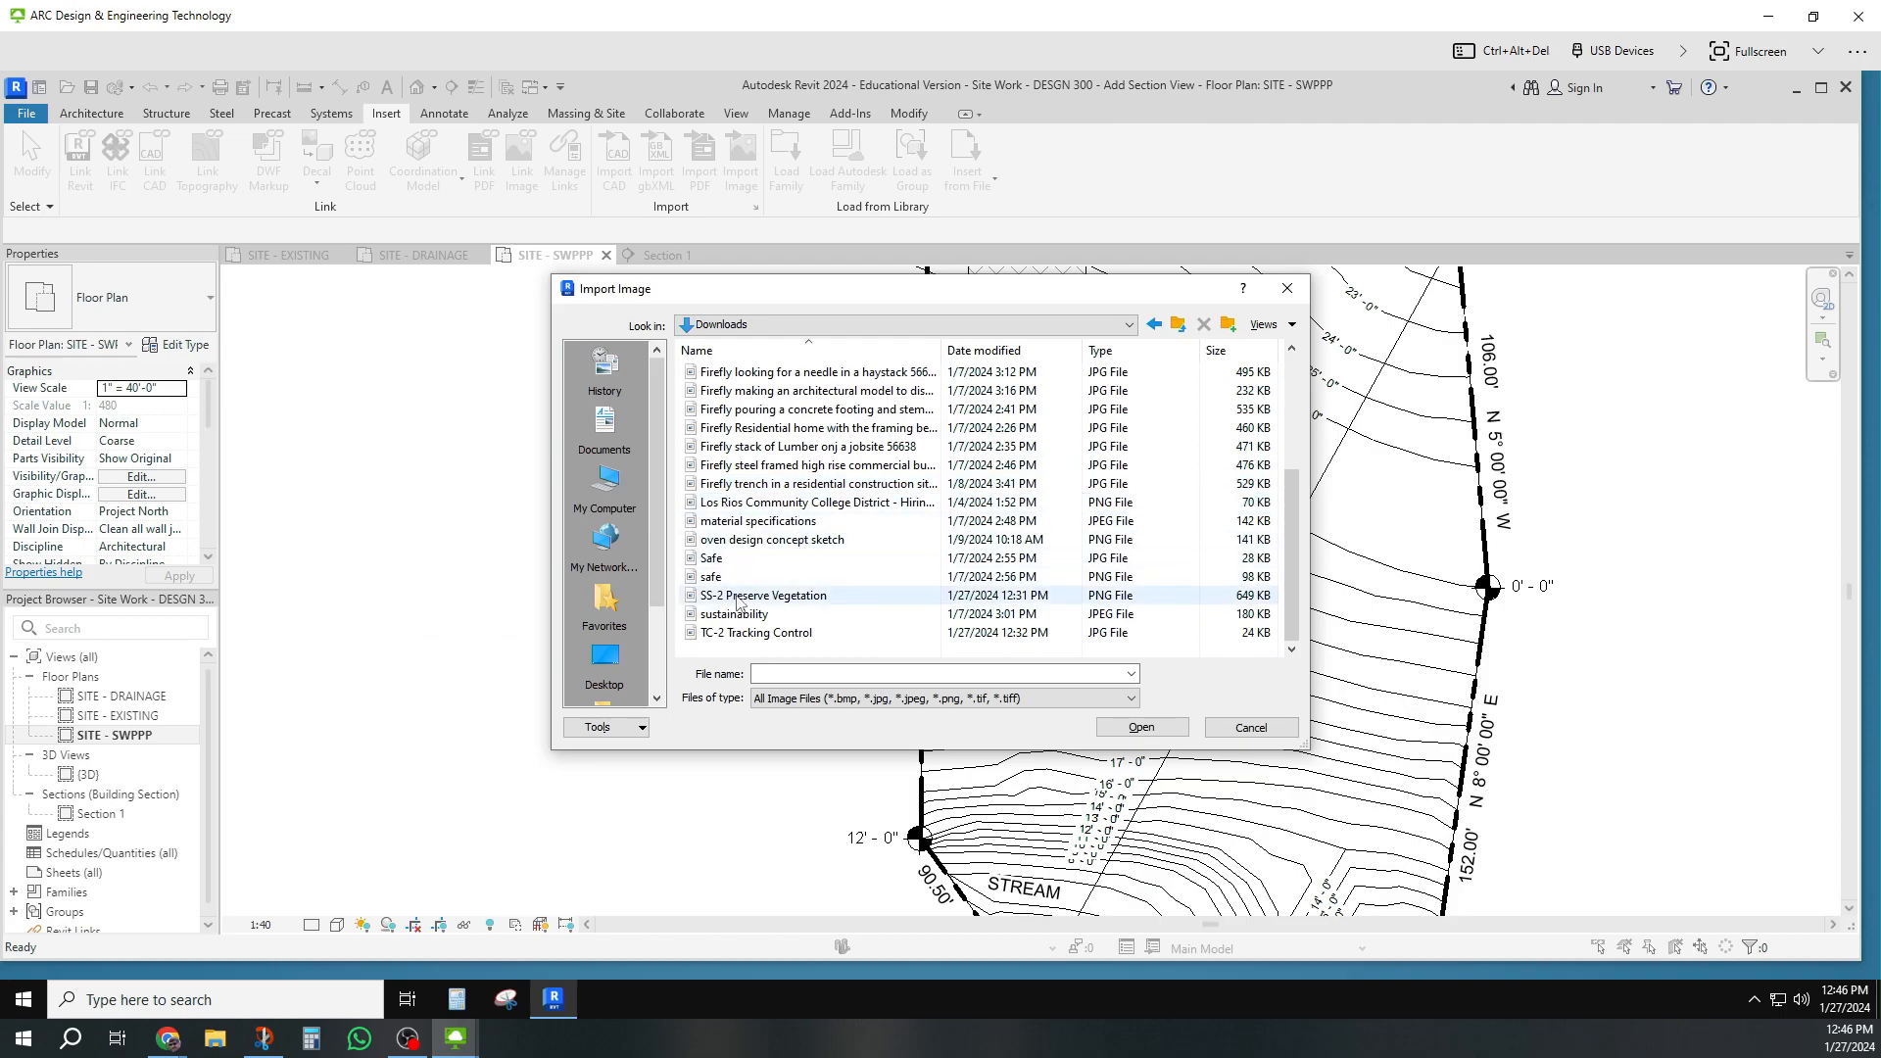
click(737, 597)
click(1145, 729)
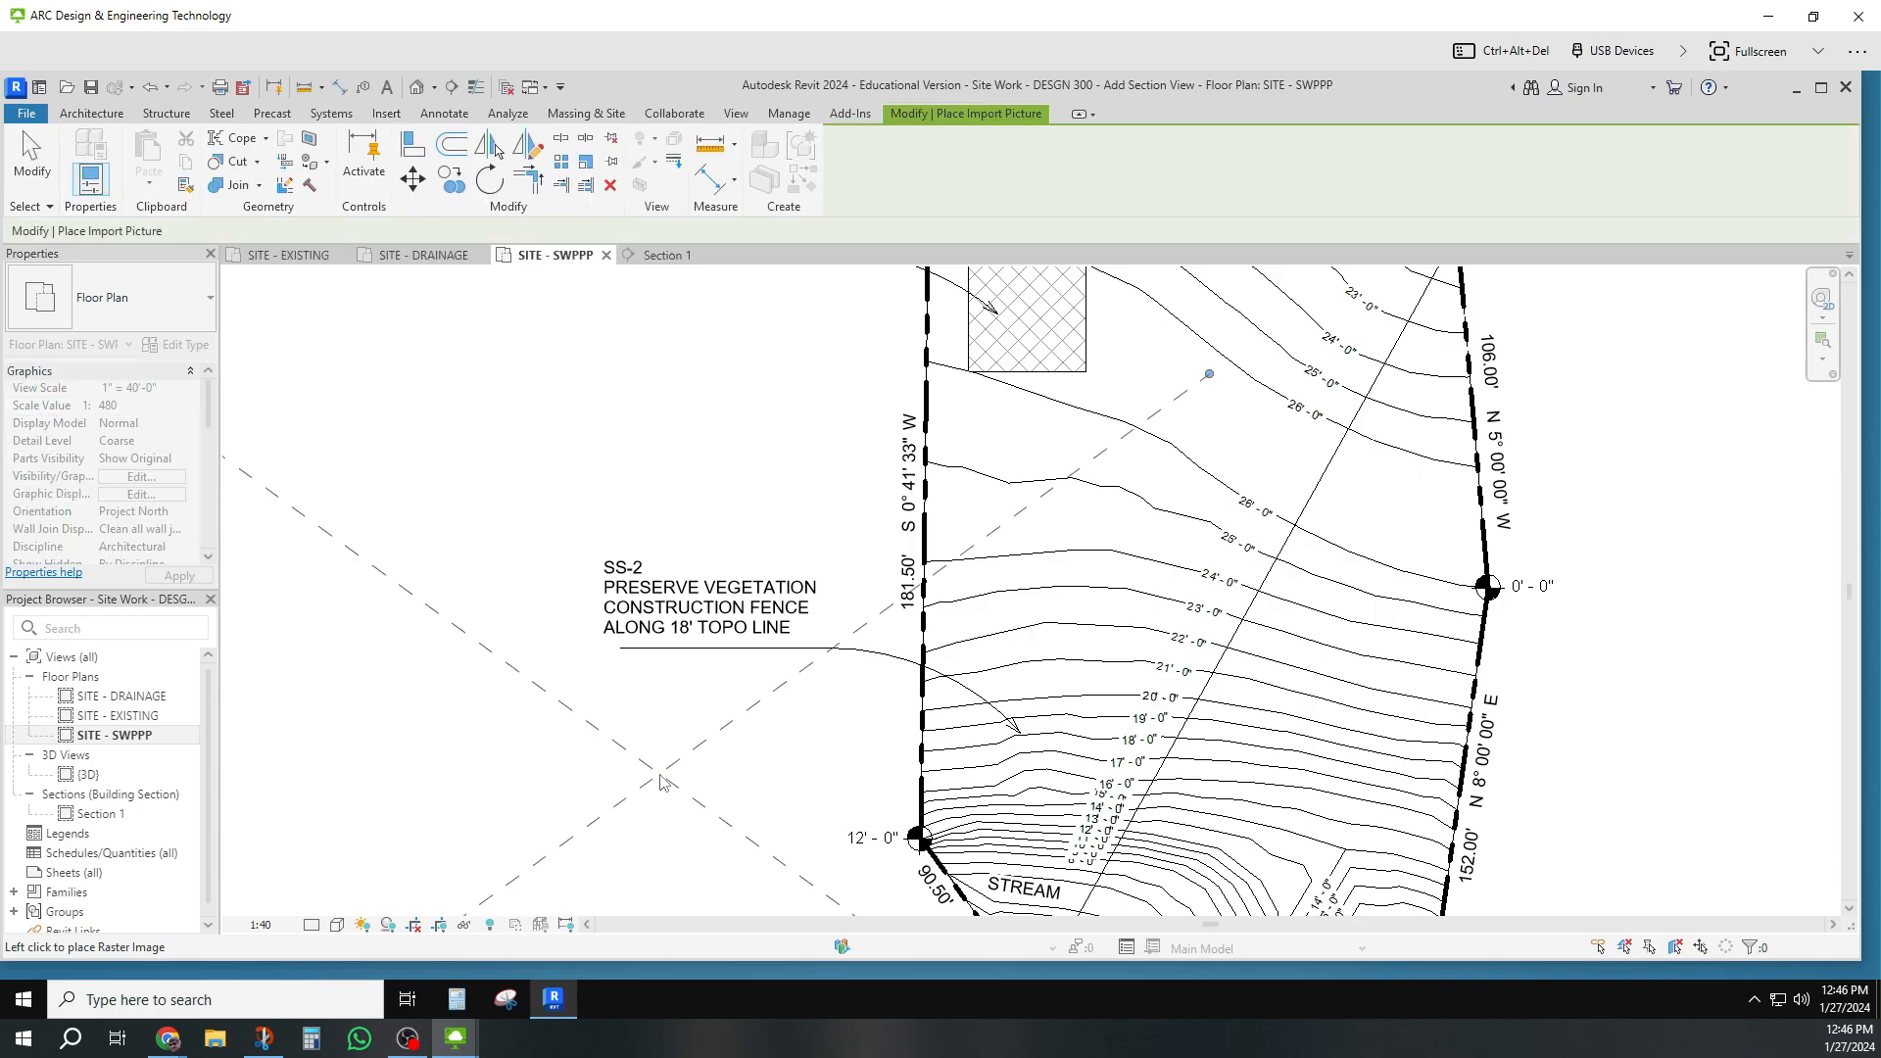
click(663, 782)
Step: Shrink the SS-2 vegetation image to about 74' wide and position it directly beneath the SS-2 construction fence note
scroll(677, 765, down, 2)
drag(950, 562, 949, 566)
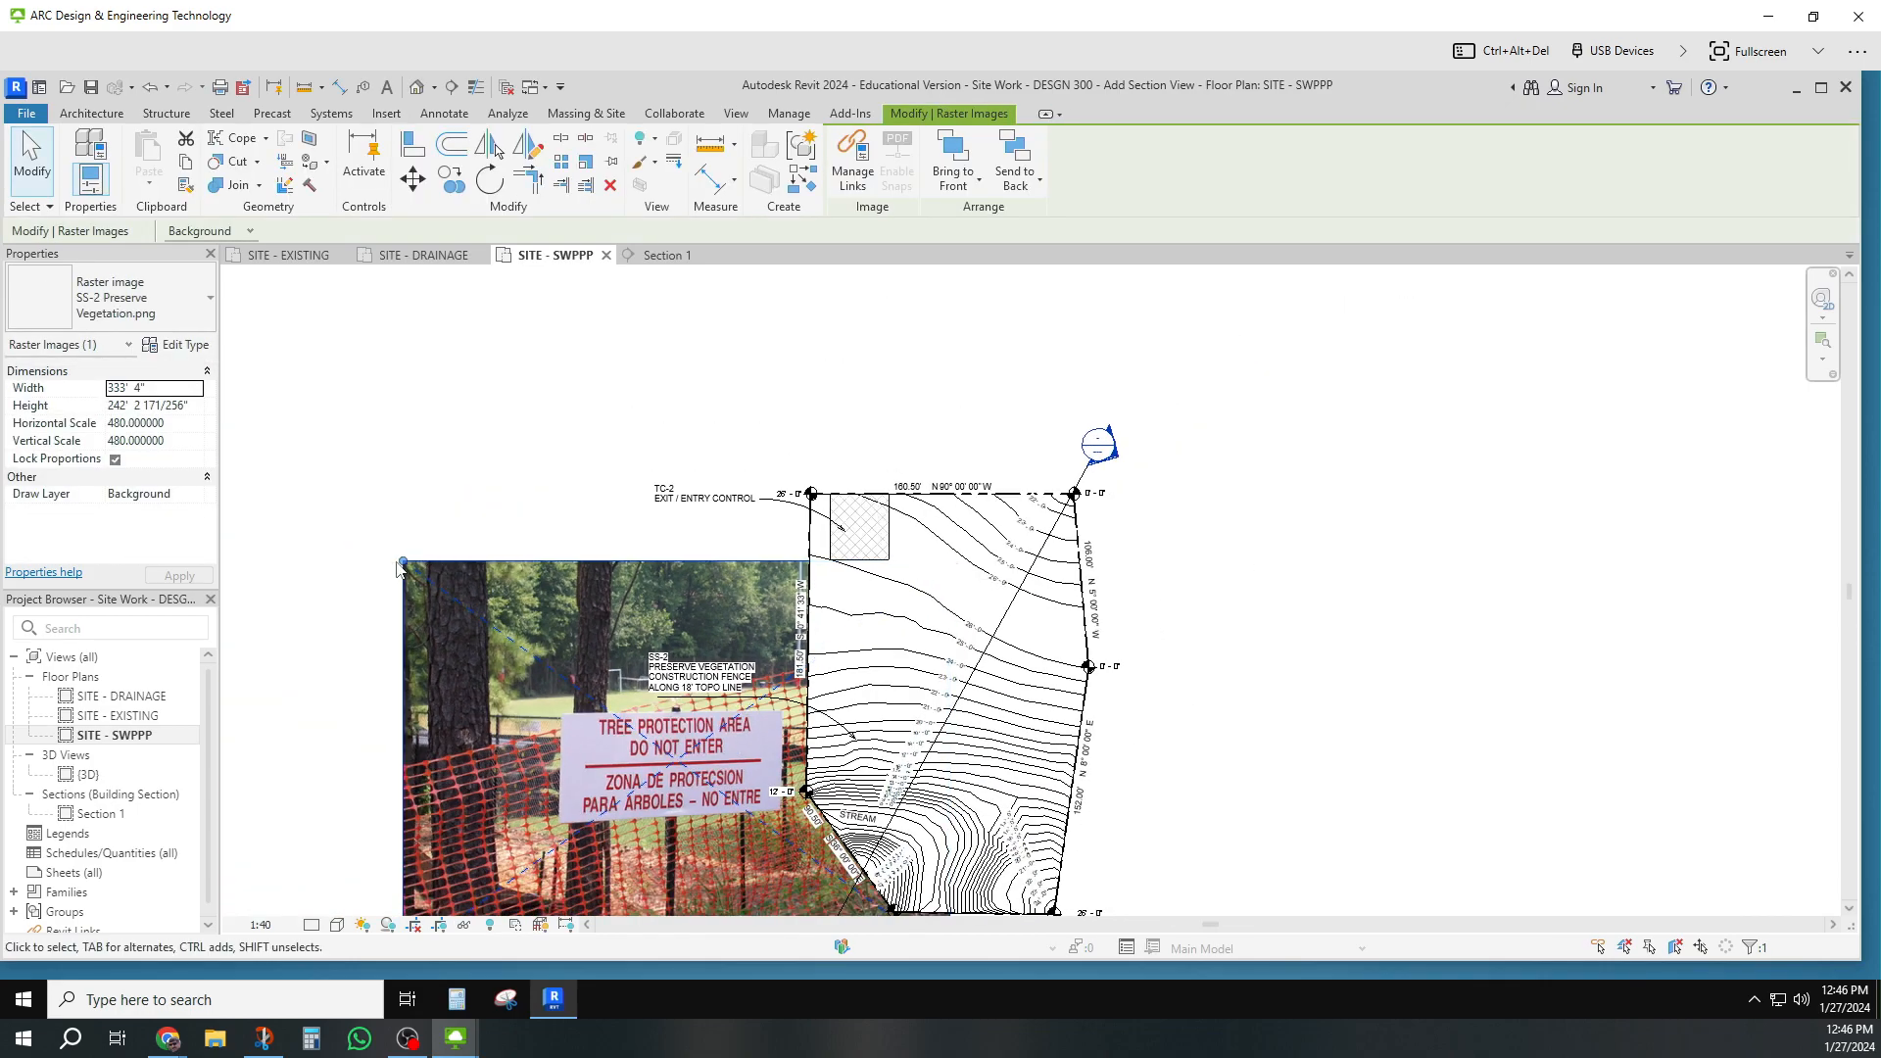
drag(405, 564, 808, 875)
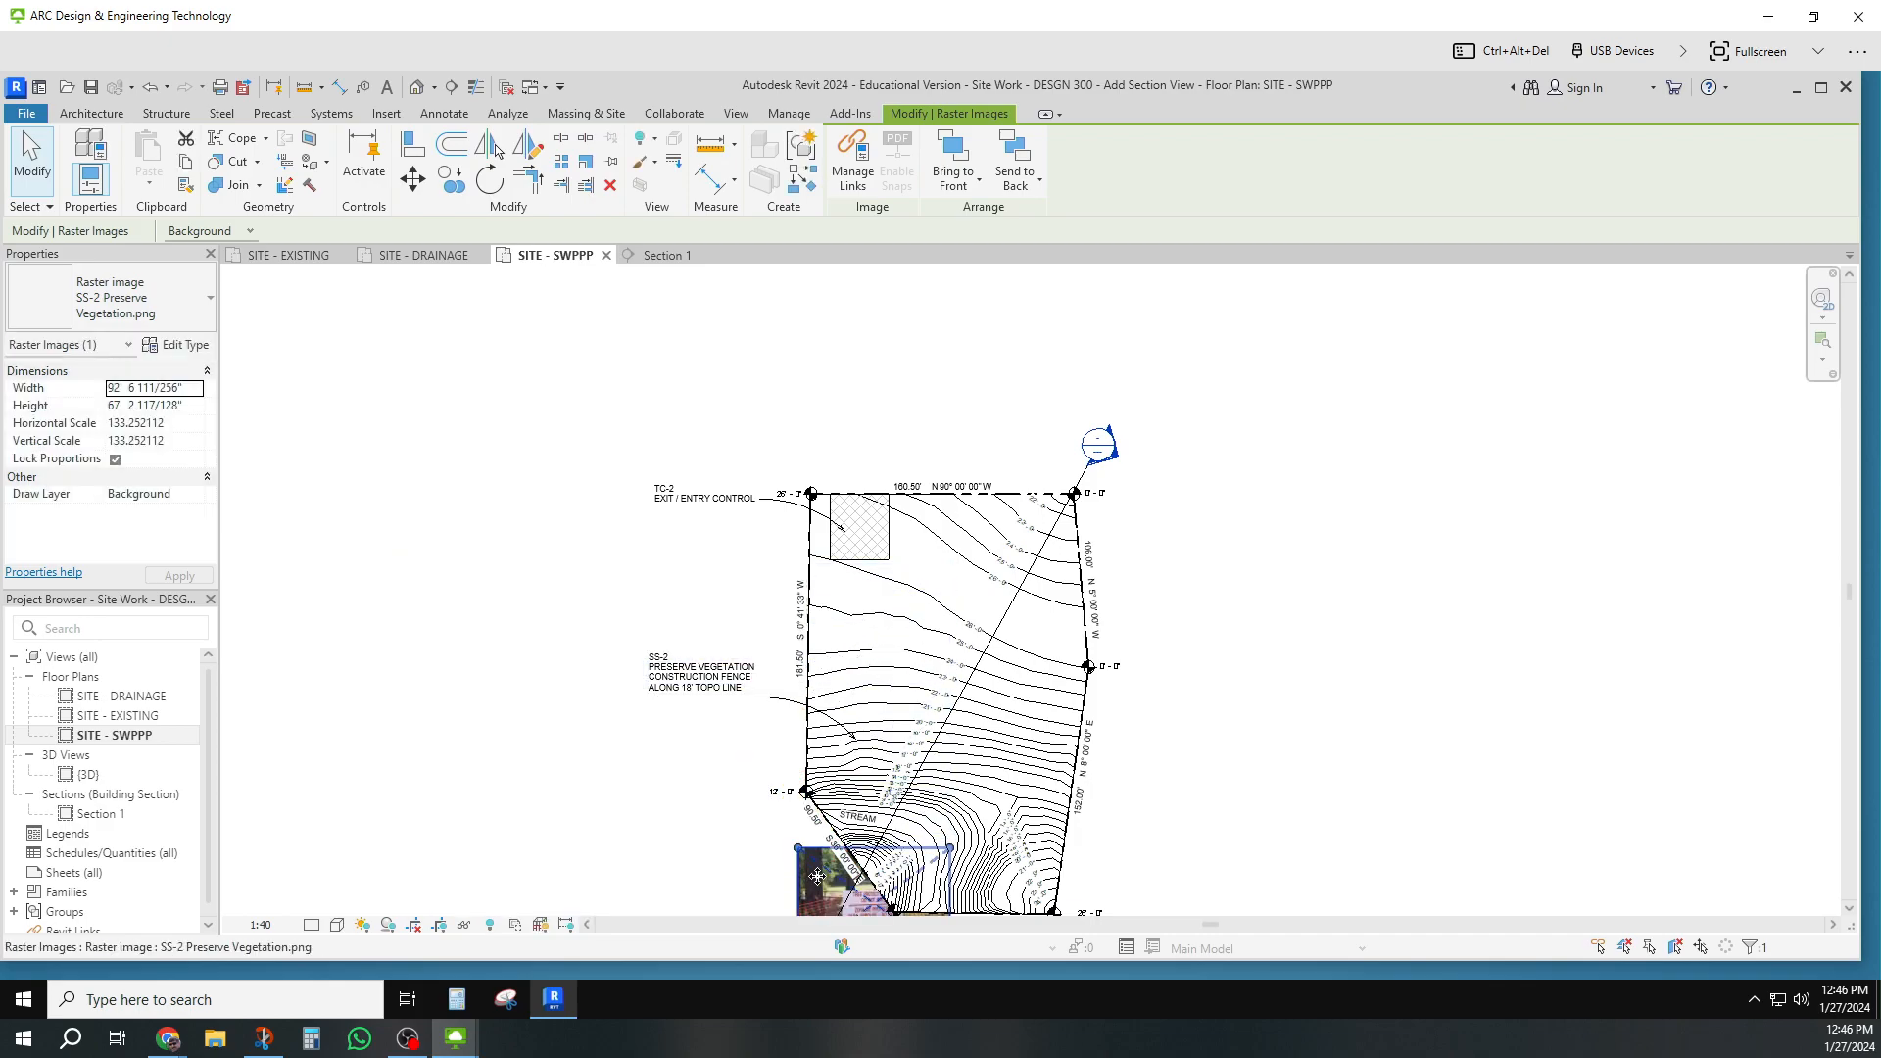
drag(818, 875, 642, 730)
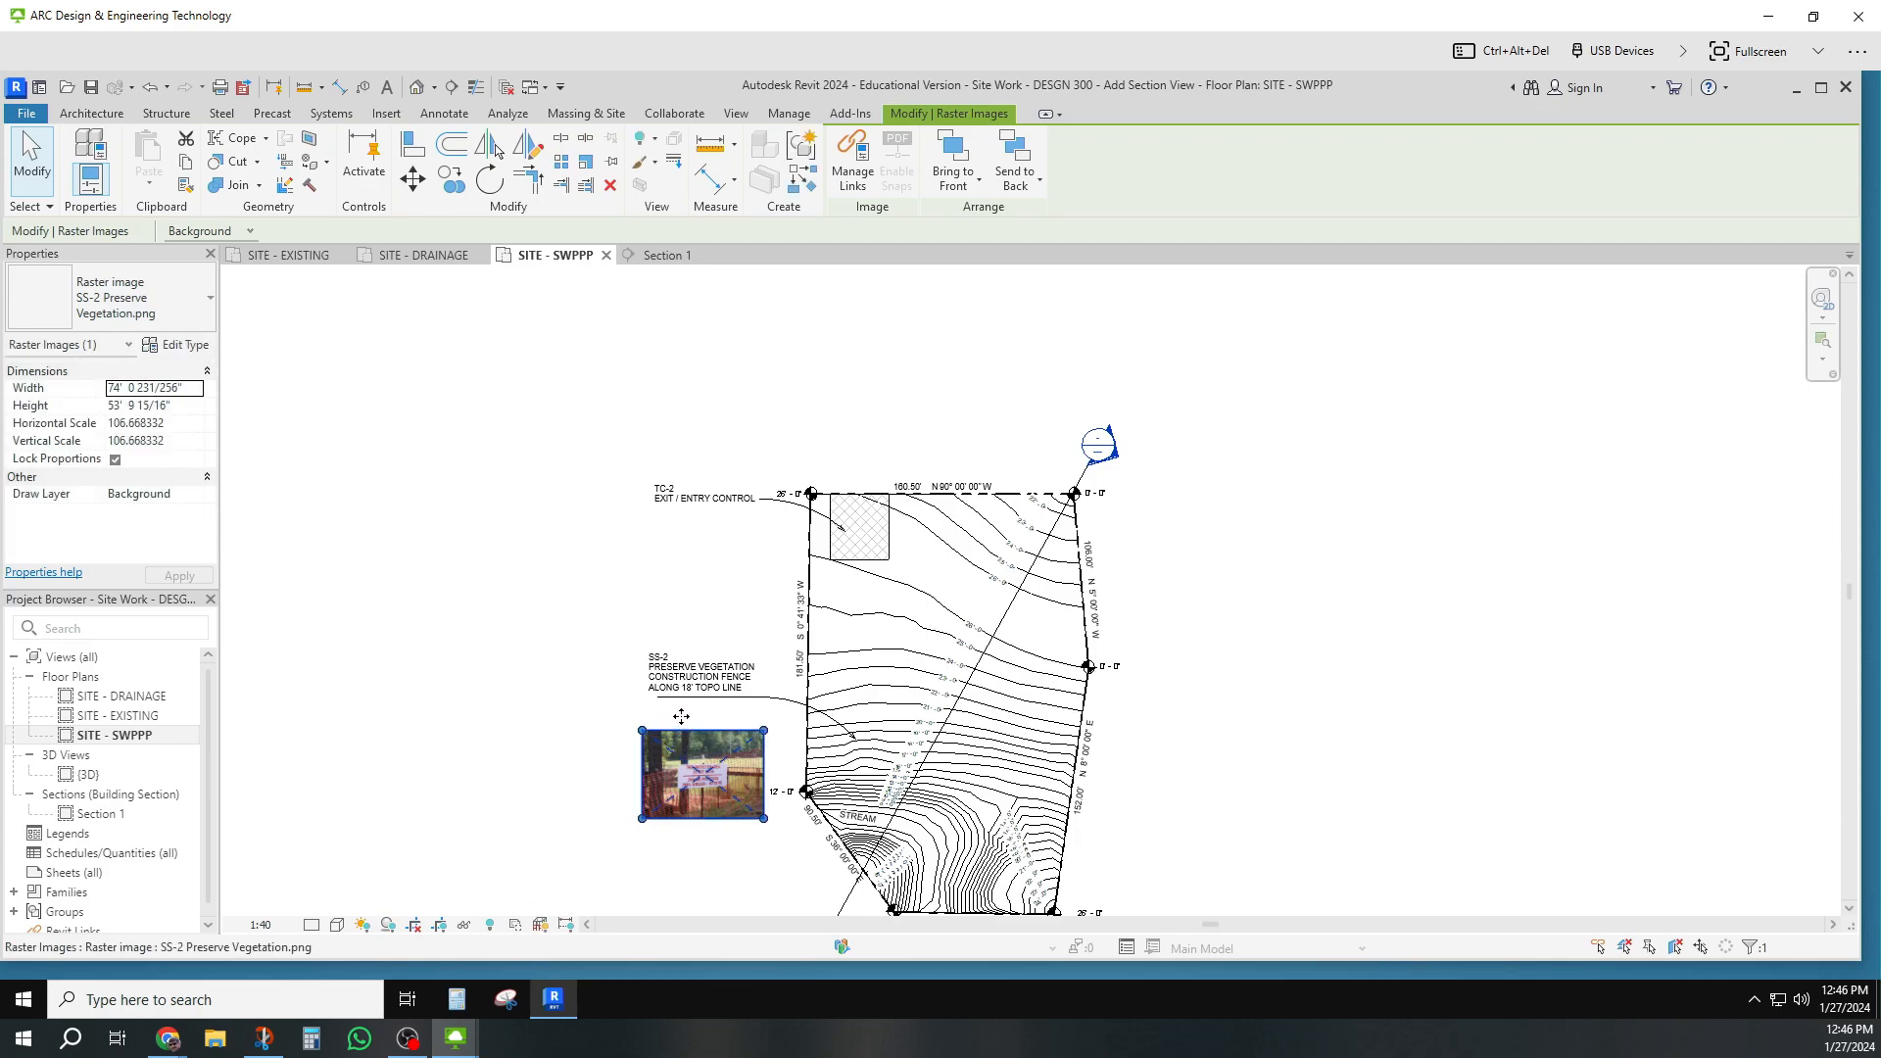
drag(683, 748, 683, 728)
click(1187, 742)
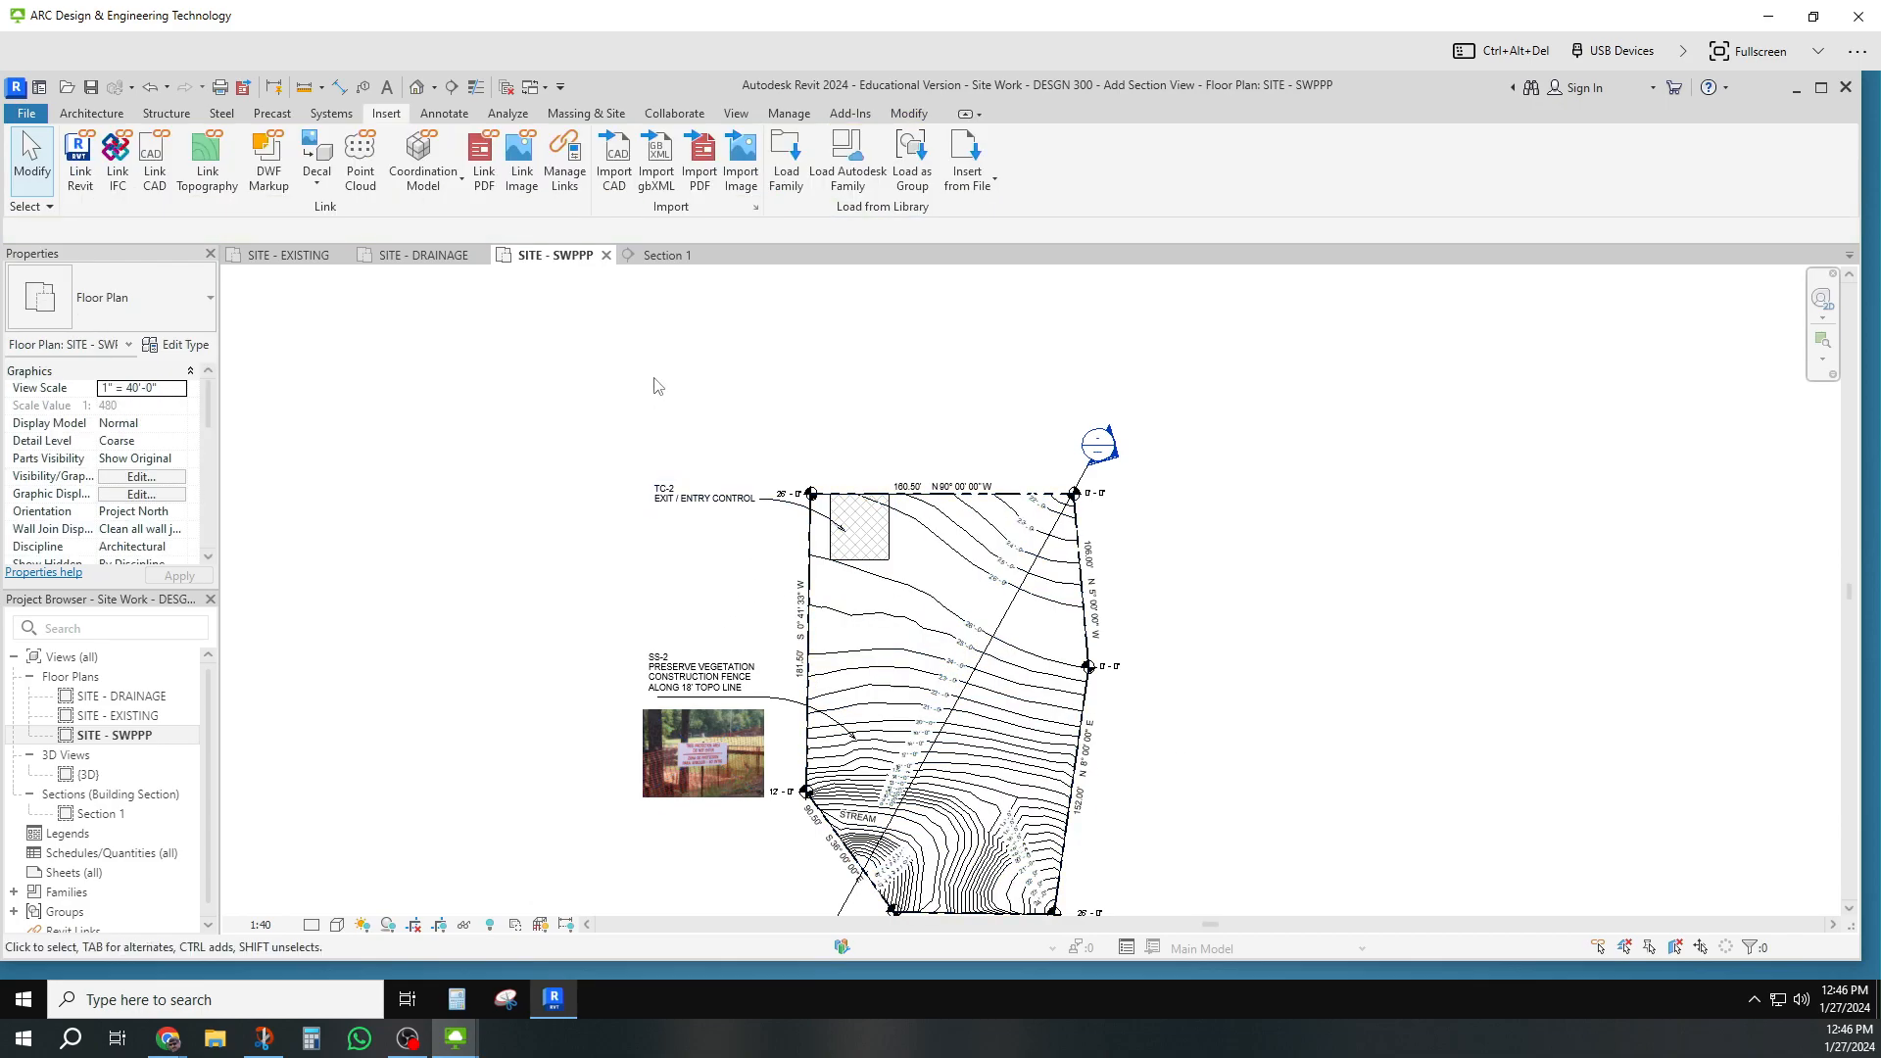
Step: Import the image TC-2 Tracking Control from the Downloads folder and place it beside the TC-2 exit / entry control note
click(742, 169)
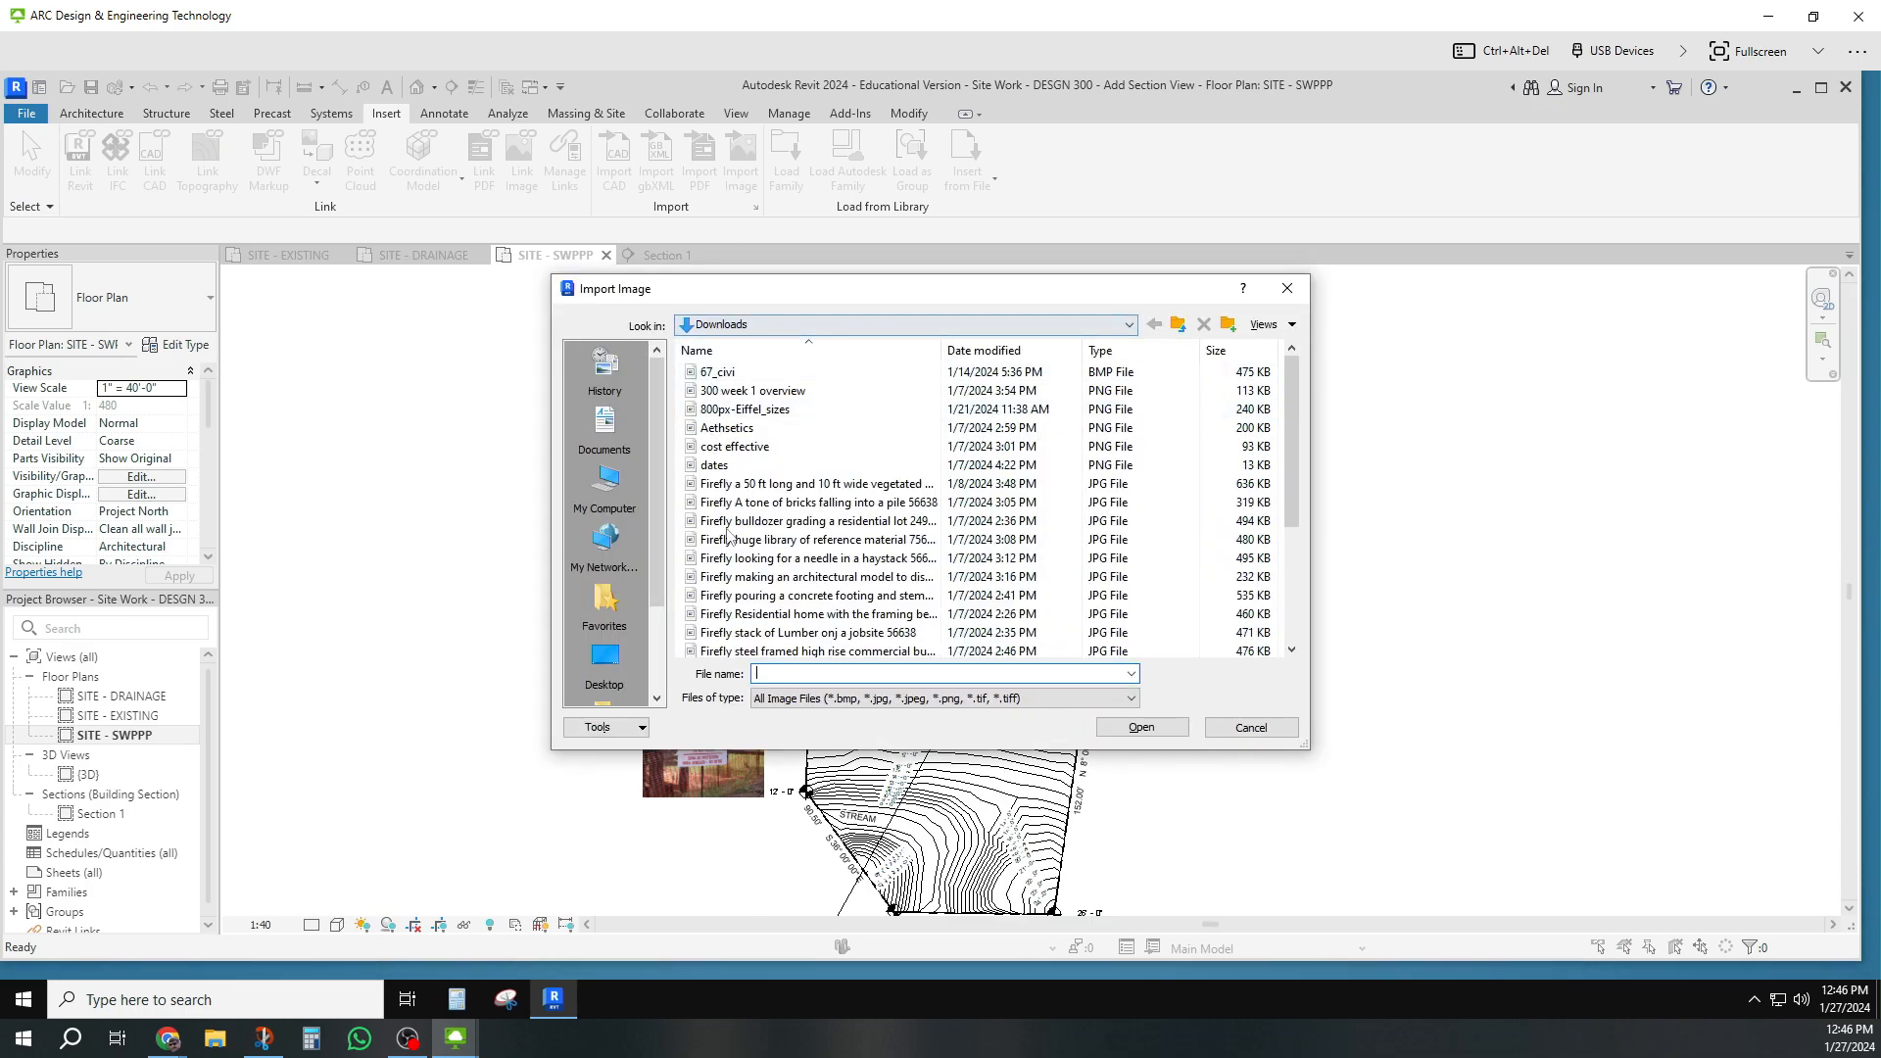
scroll(725, 529, down, 4)
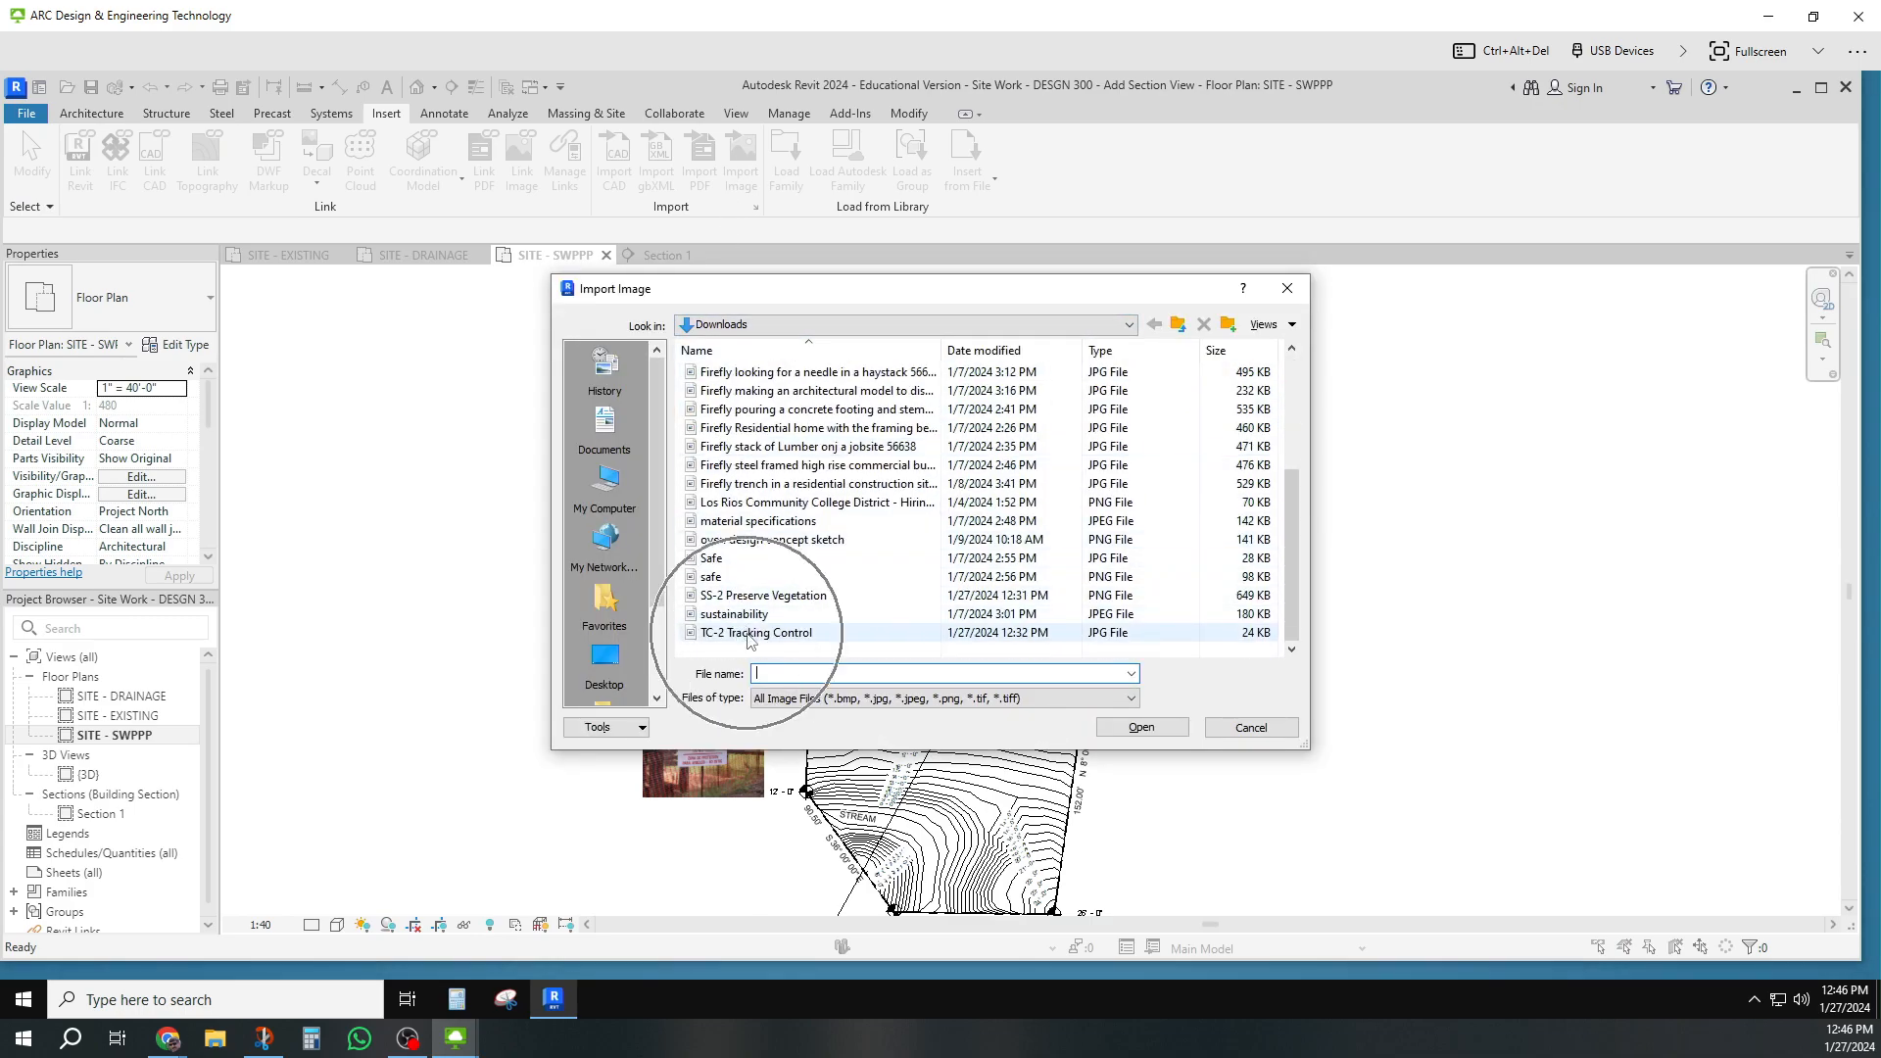
click(965, 633)
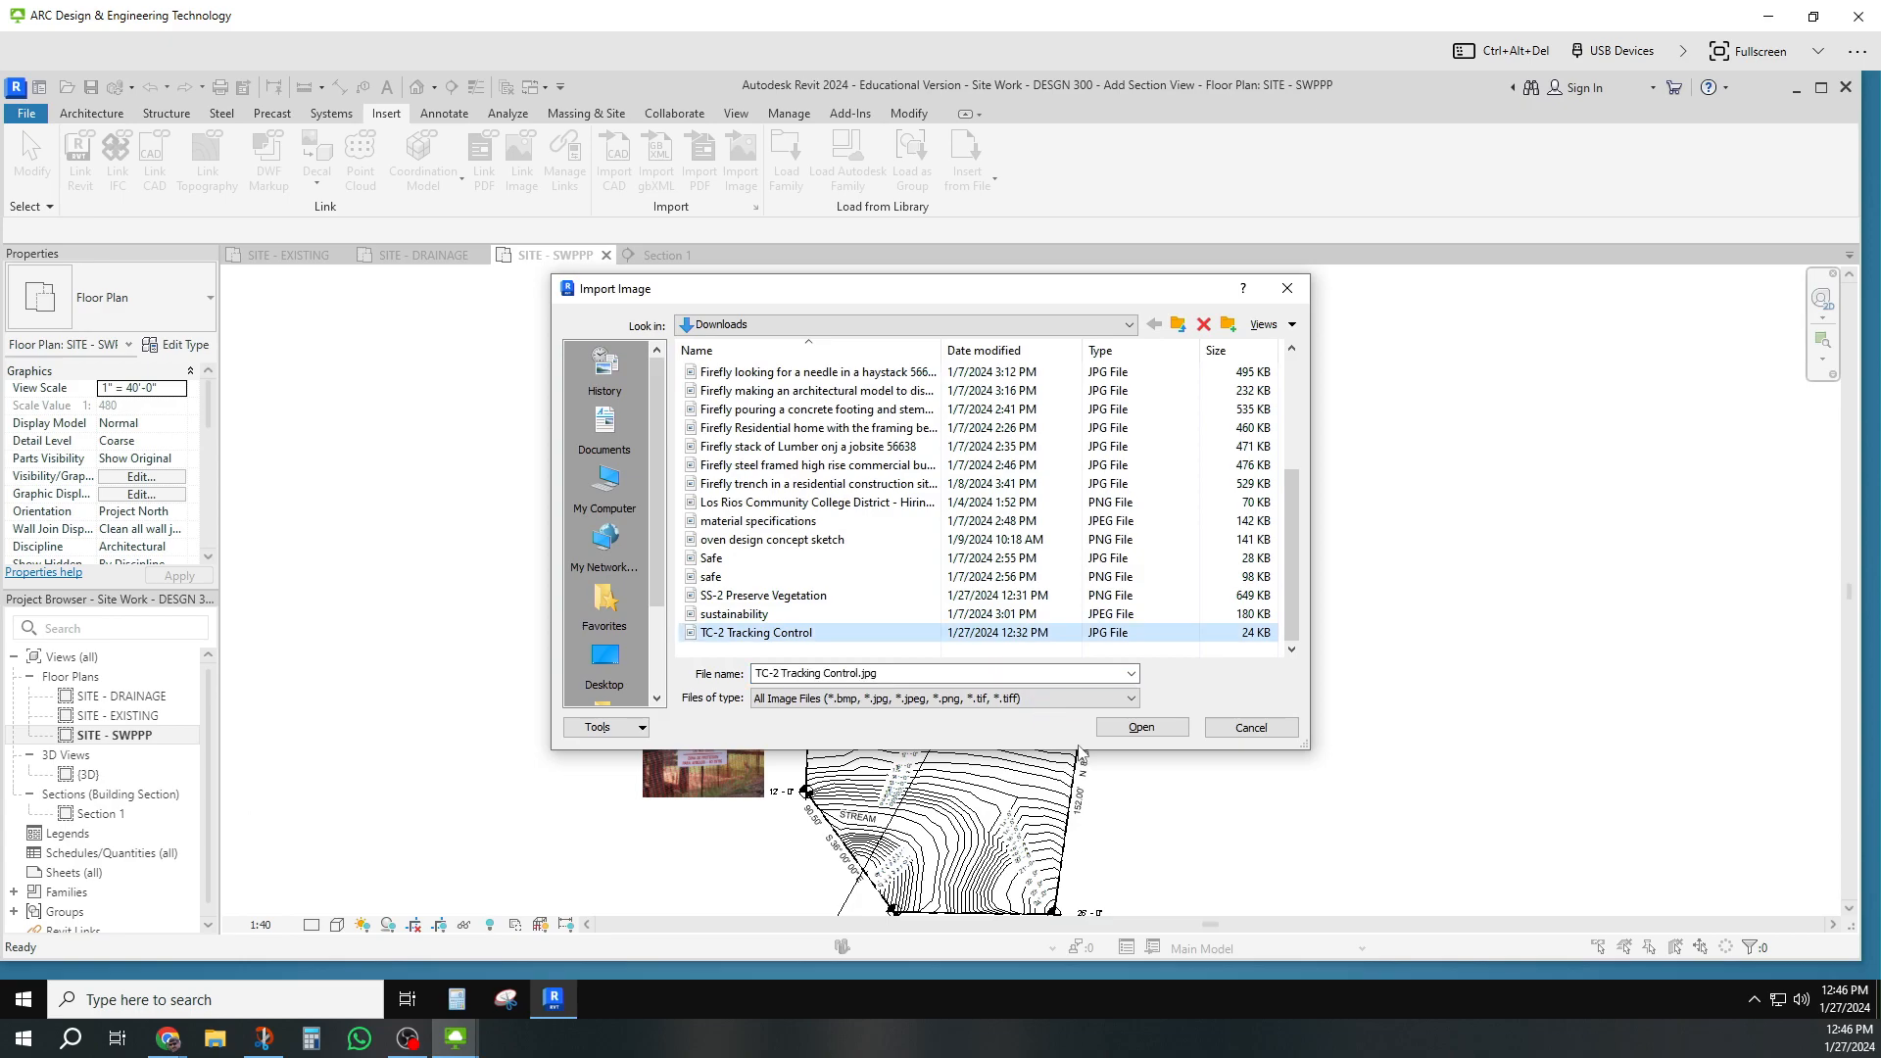
click(1132, 730)
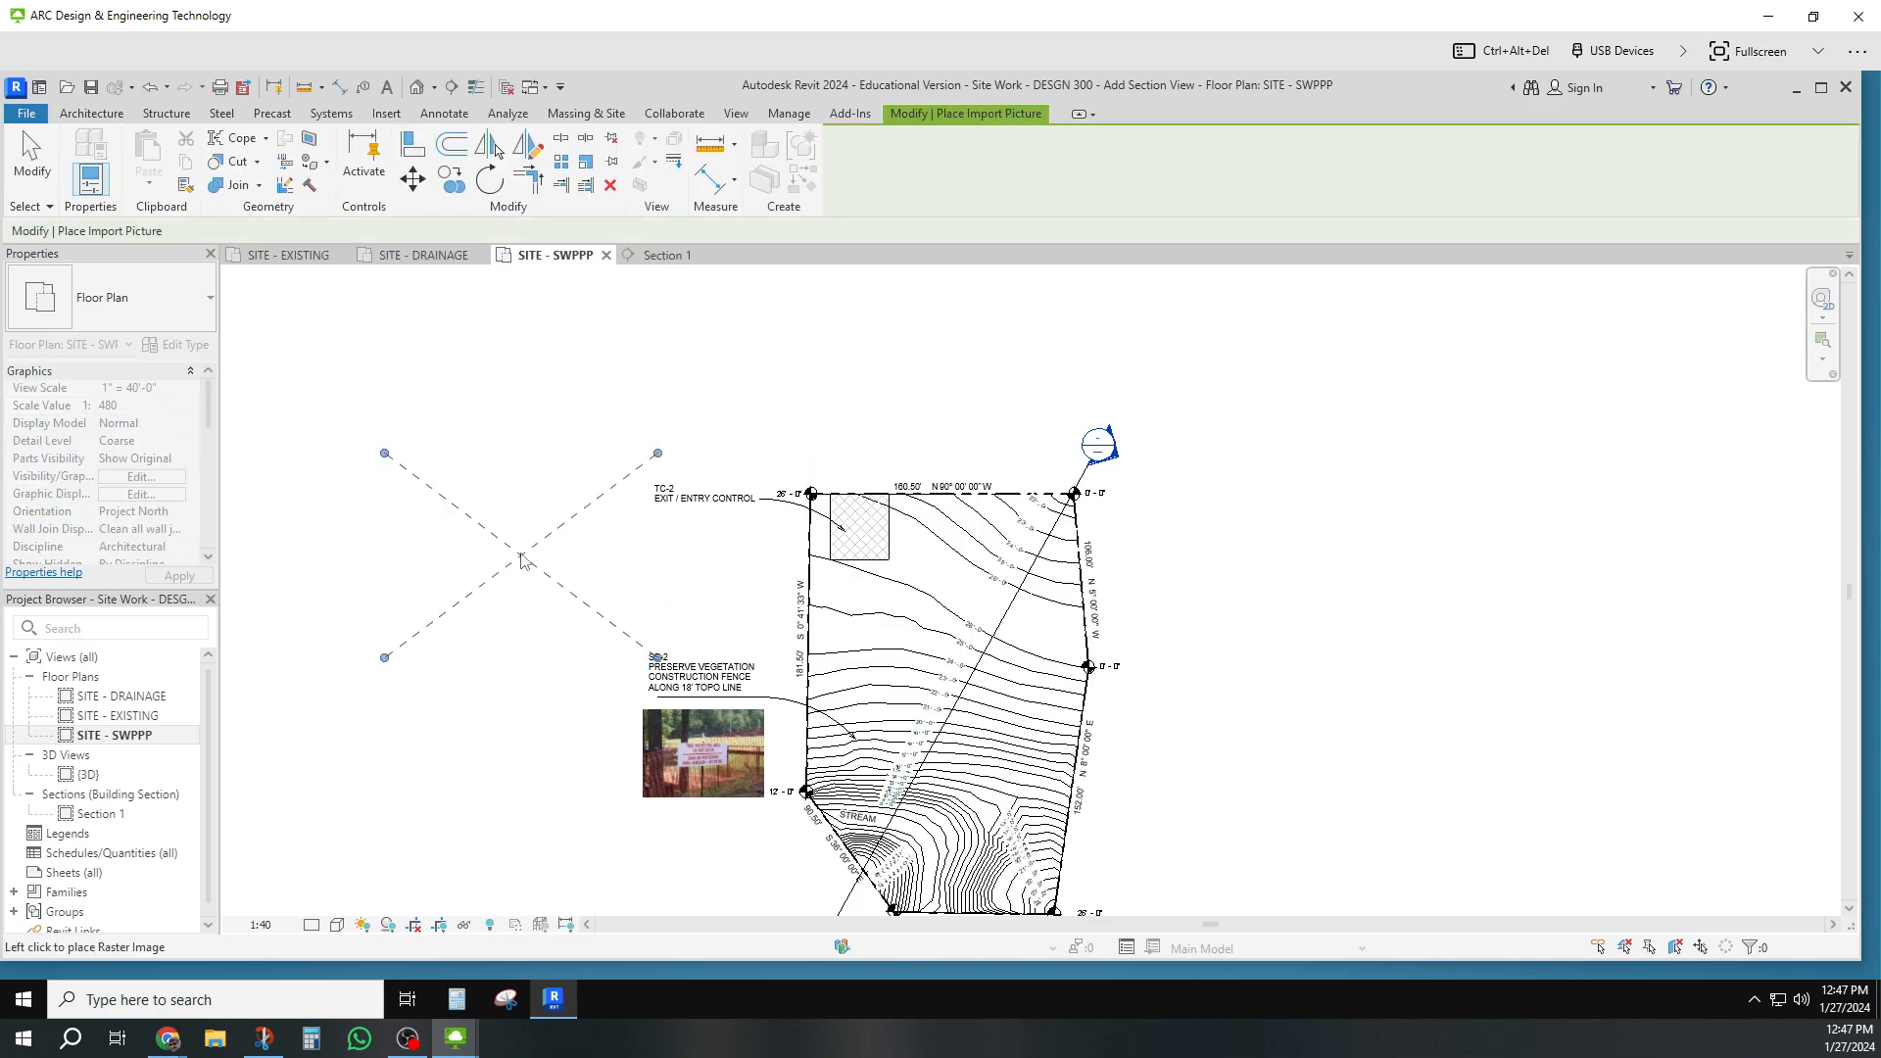
click(492, 542)
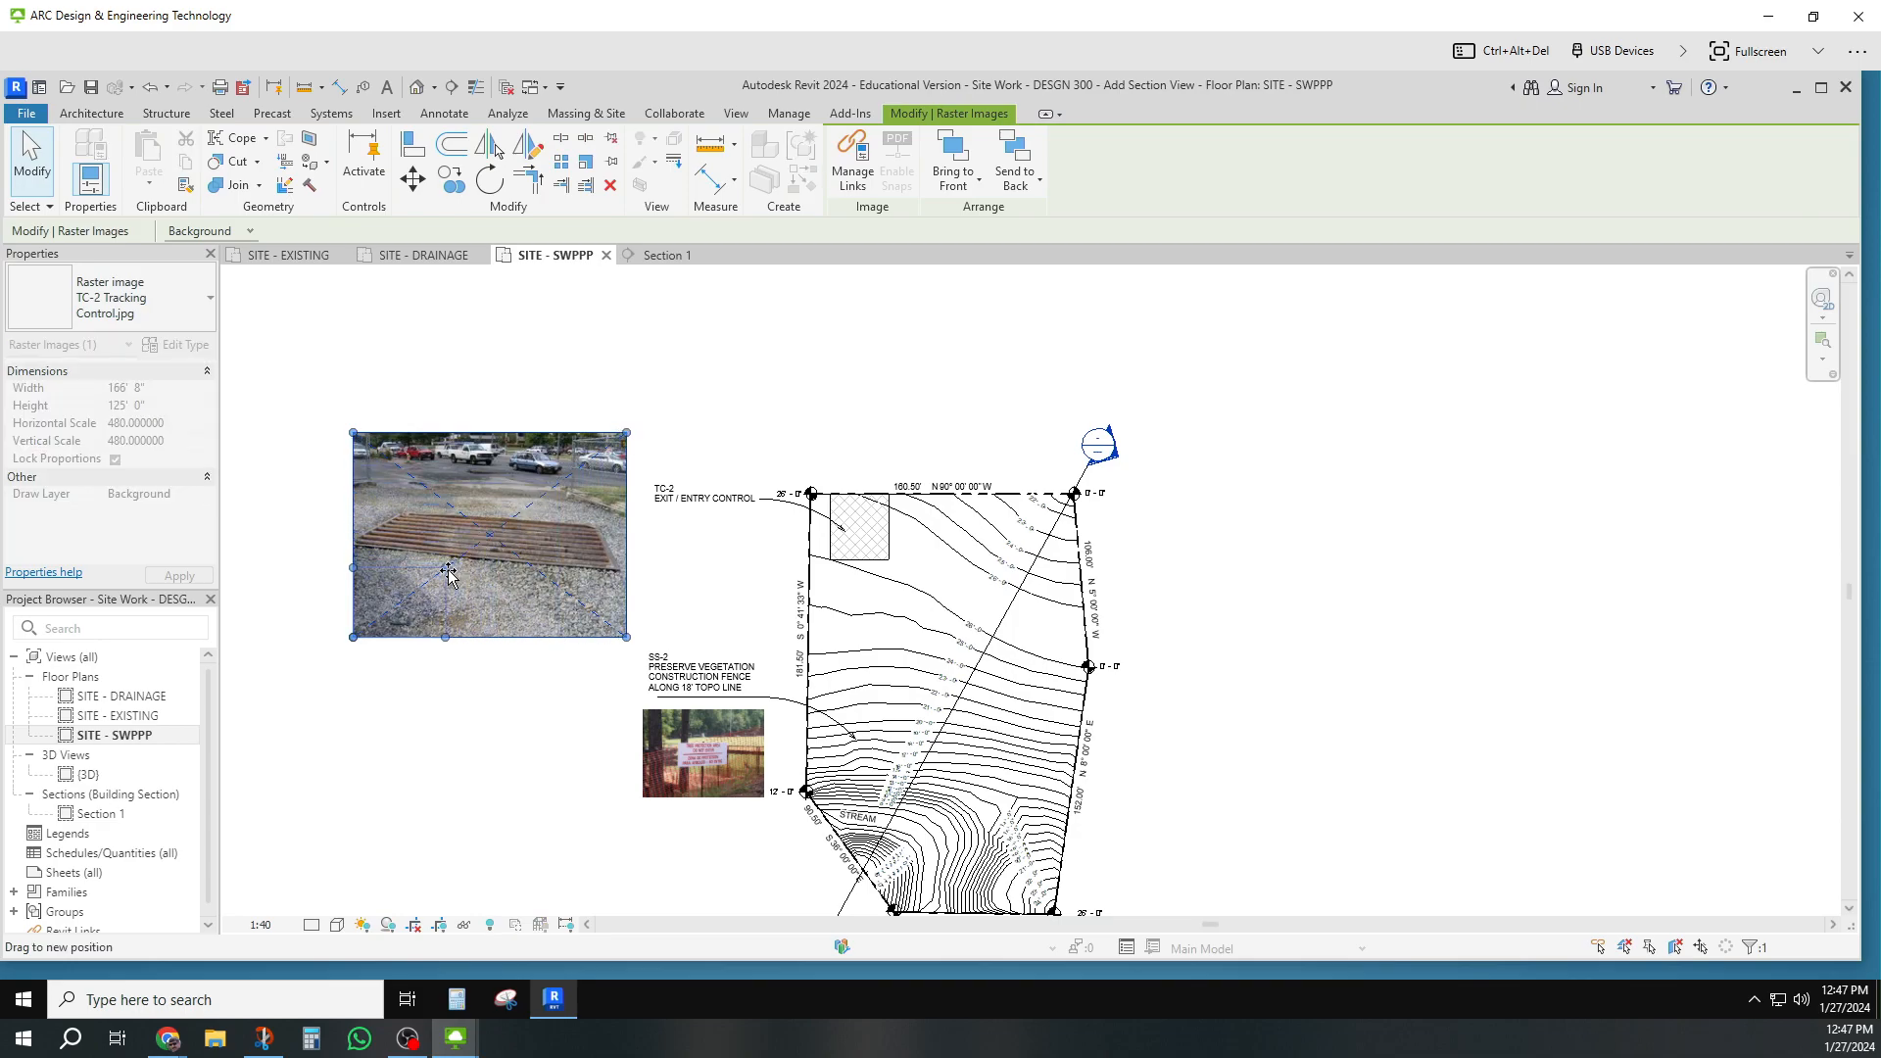
Step: Scale the TC-2 tracking control image down to about 67' wide and position it directly beneath the TC-2 note
drag(448, 575, 446, 569)
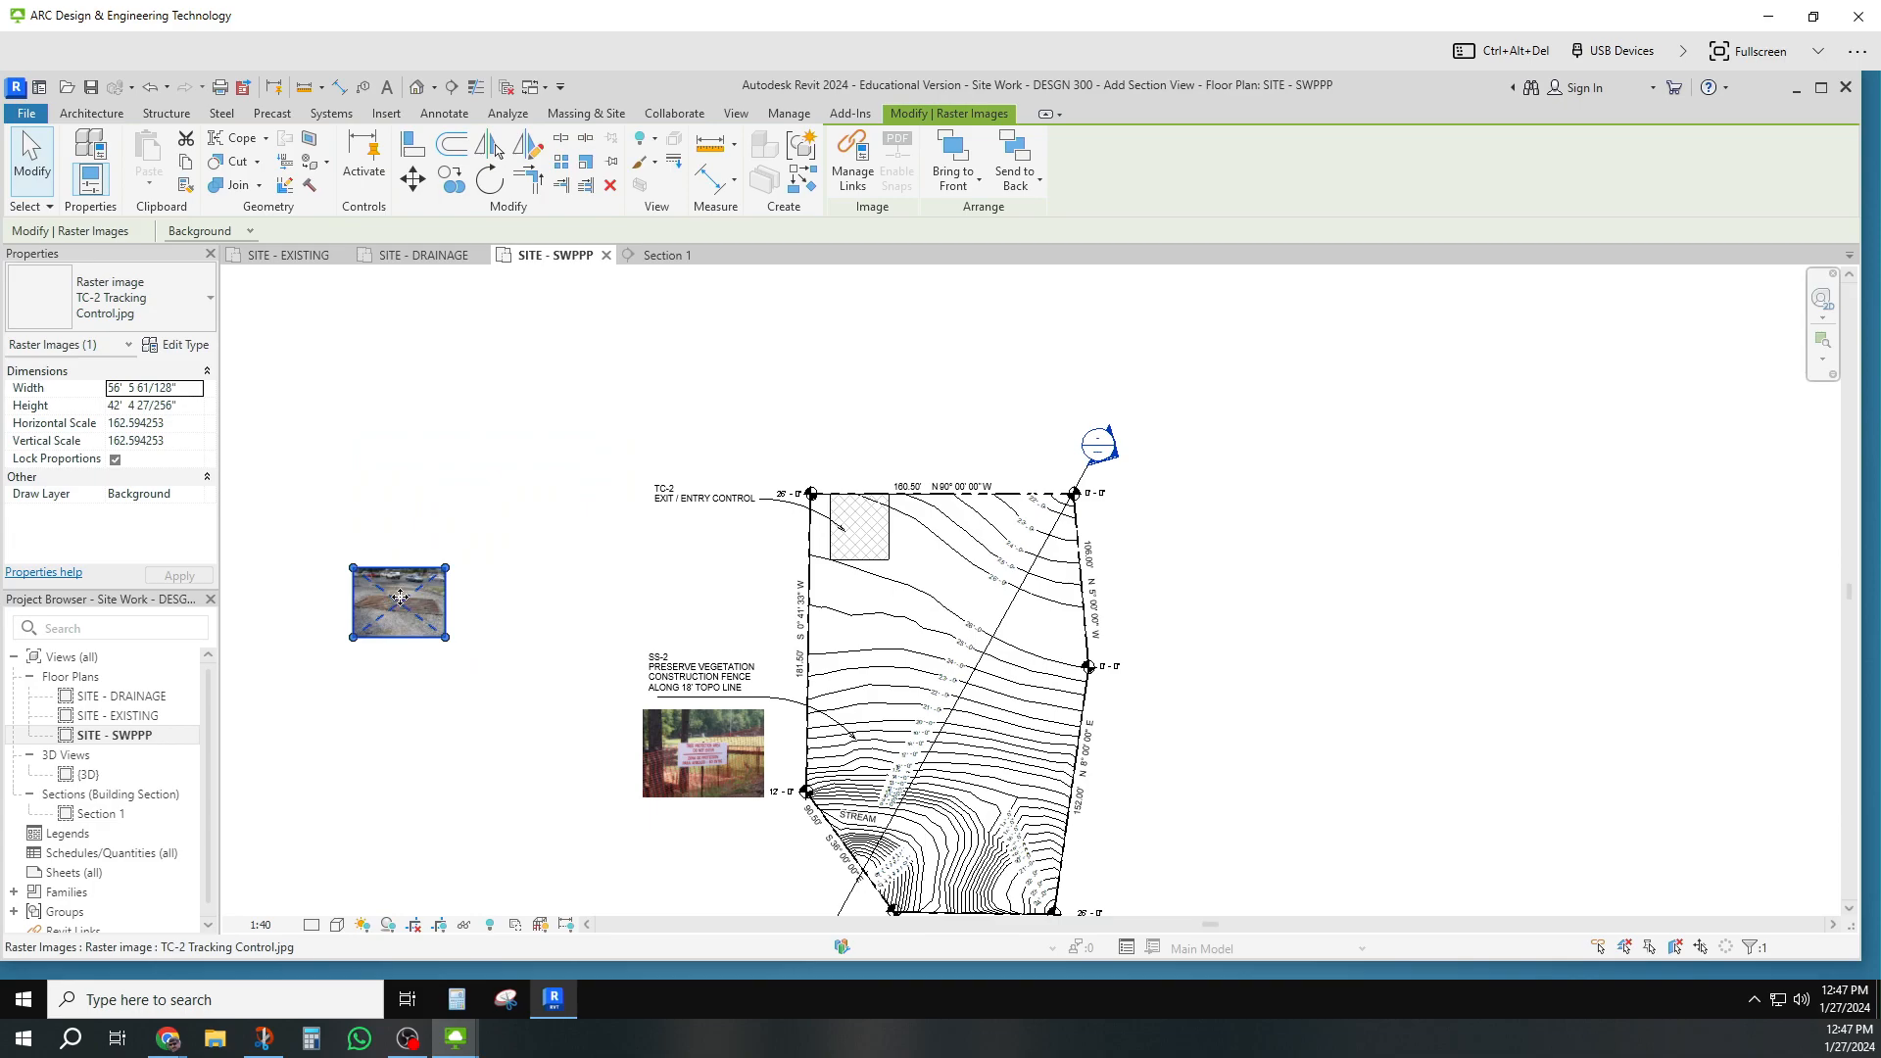
mouse_move(400, 597)
mouse_down()
mouse_move(708, 546)
mouse_move(765, 599)
mouse_up()
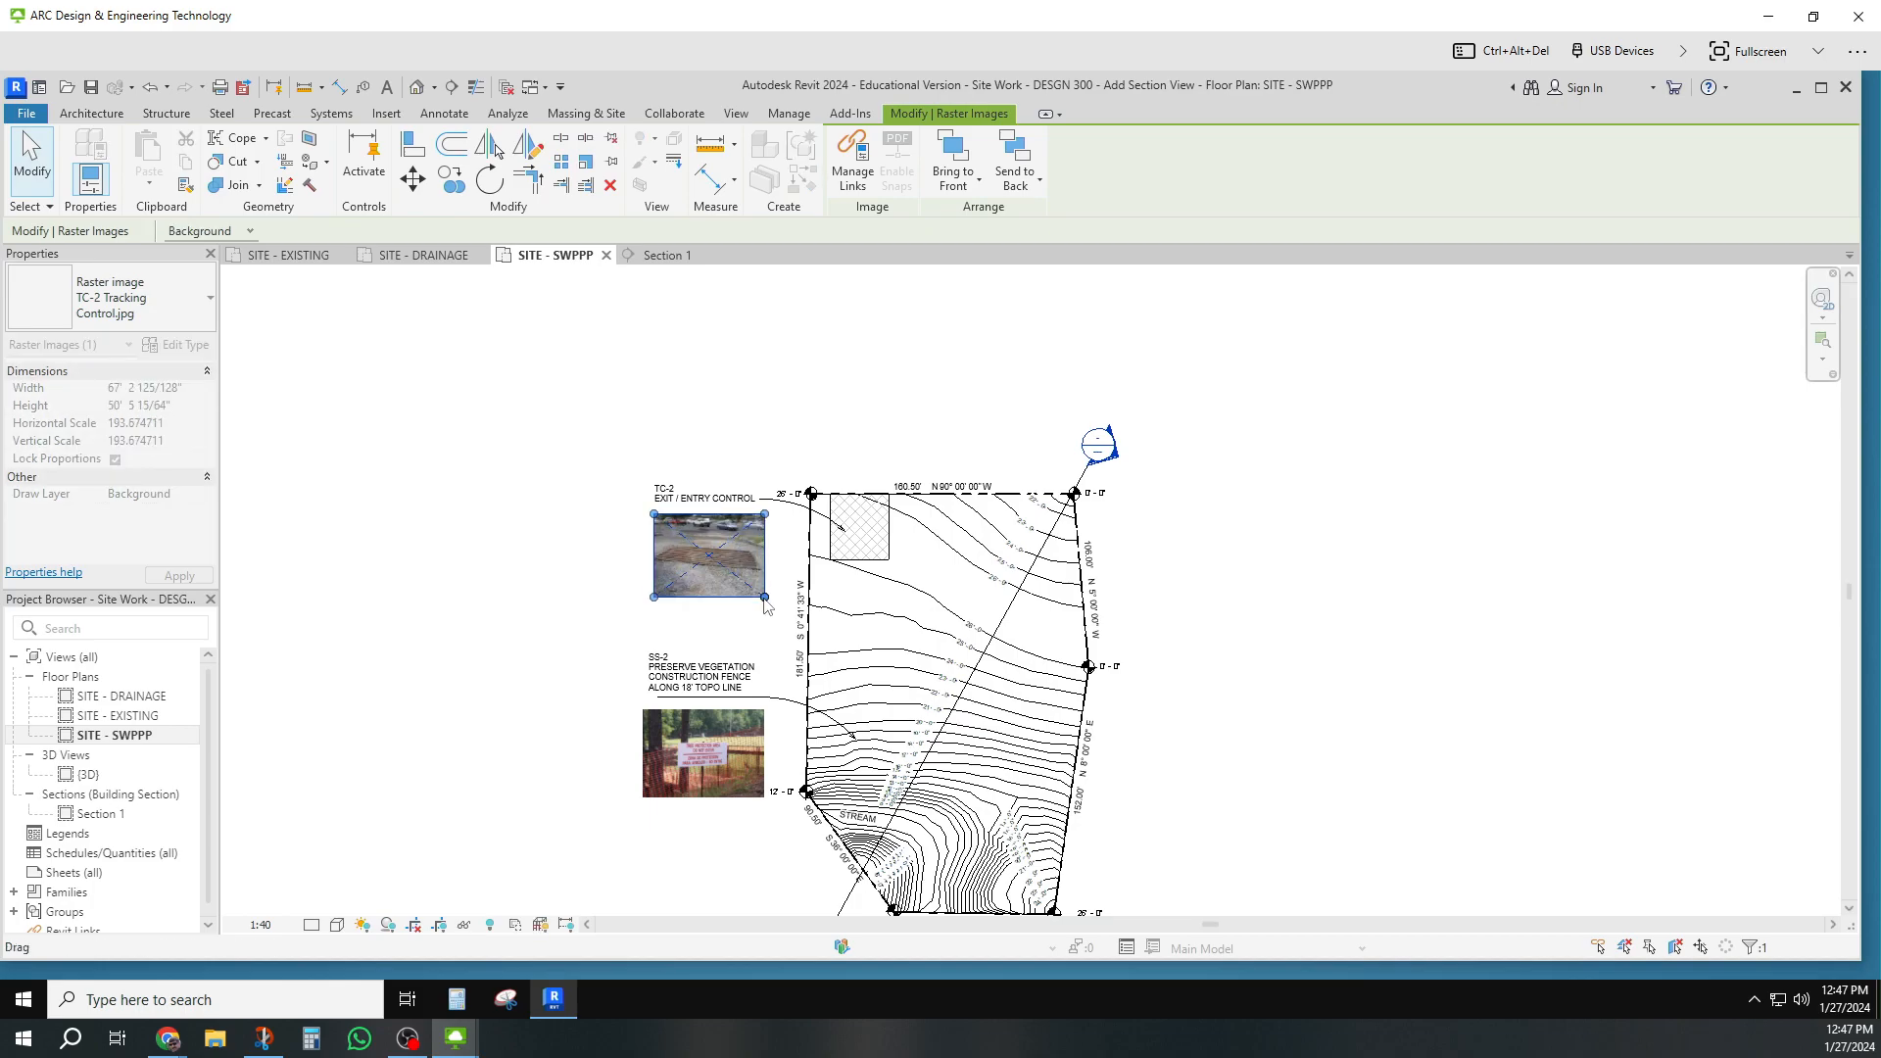
click(1303, 603)
scroll(1292, 602, down, 2)
middle_drag(1285, 592, 1262, 578)
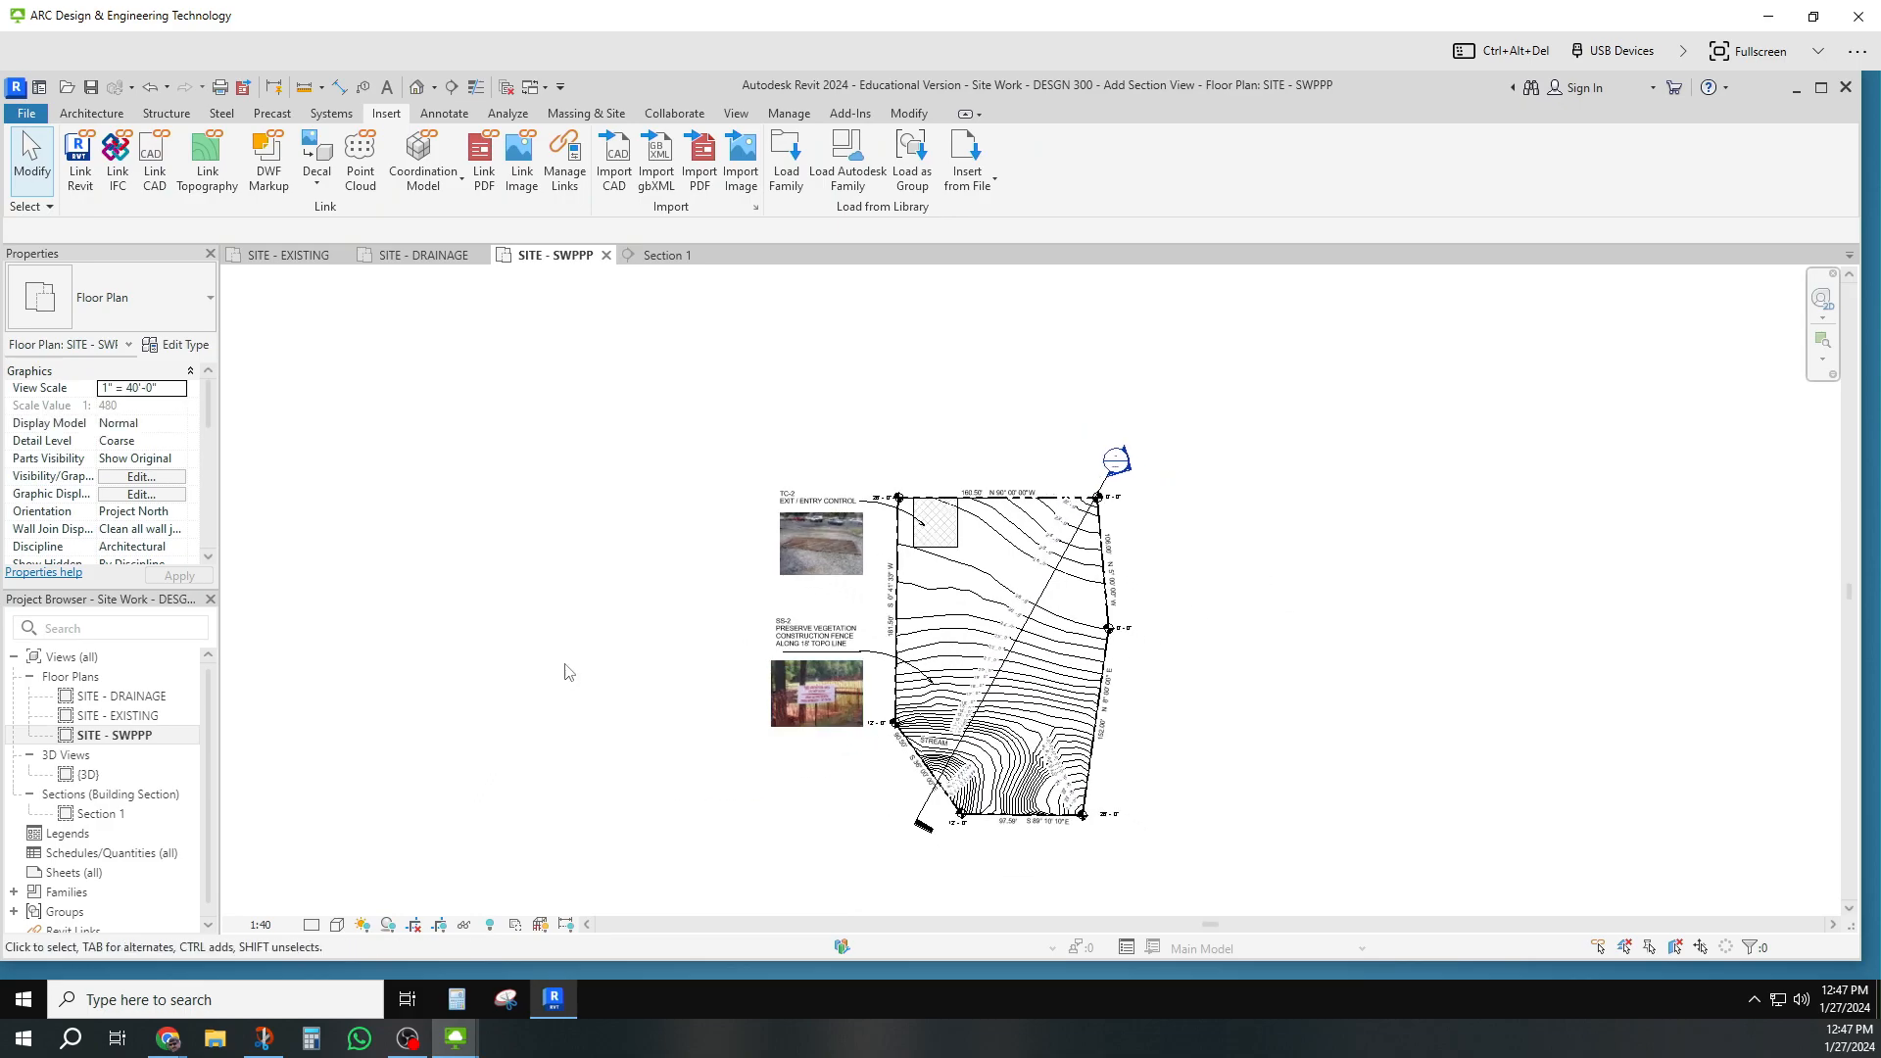
Step: Review the SITE - EXISTING, SITE - DRAINAGE and SITE - SWPPP floor plans, the 3D view and Section 1 in turn
double_click(157, 719)
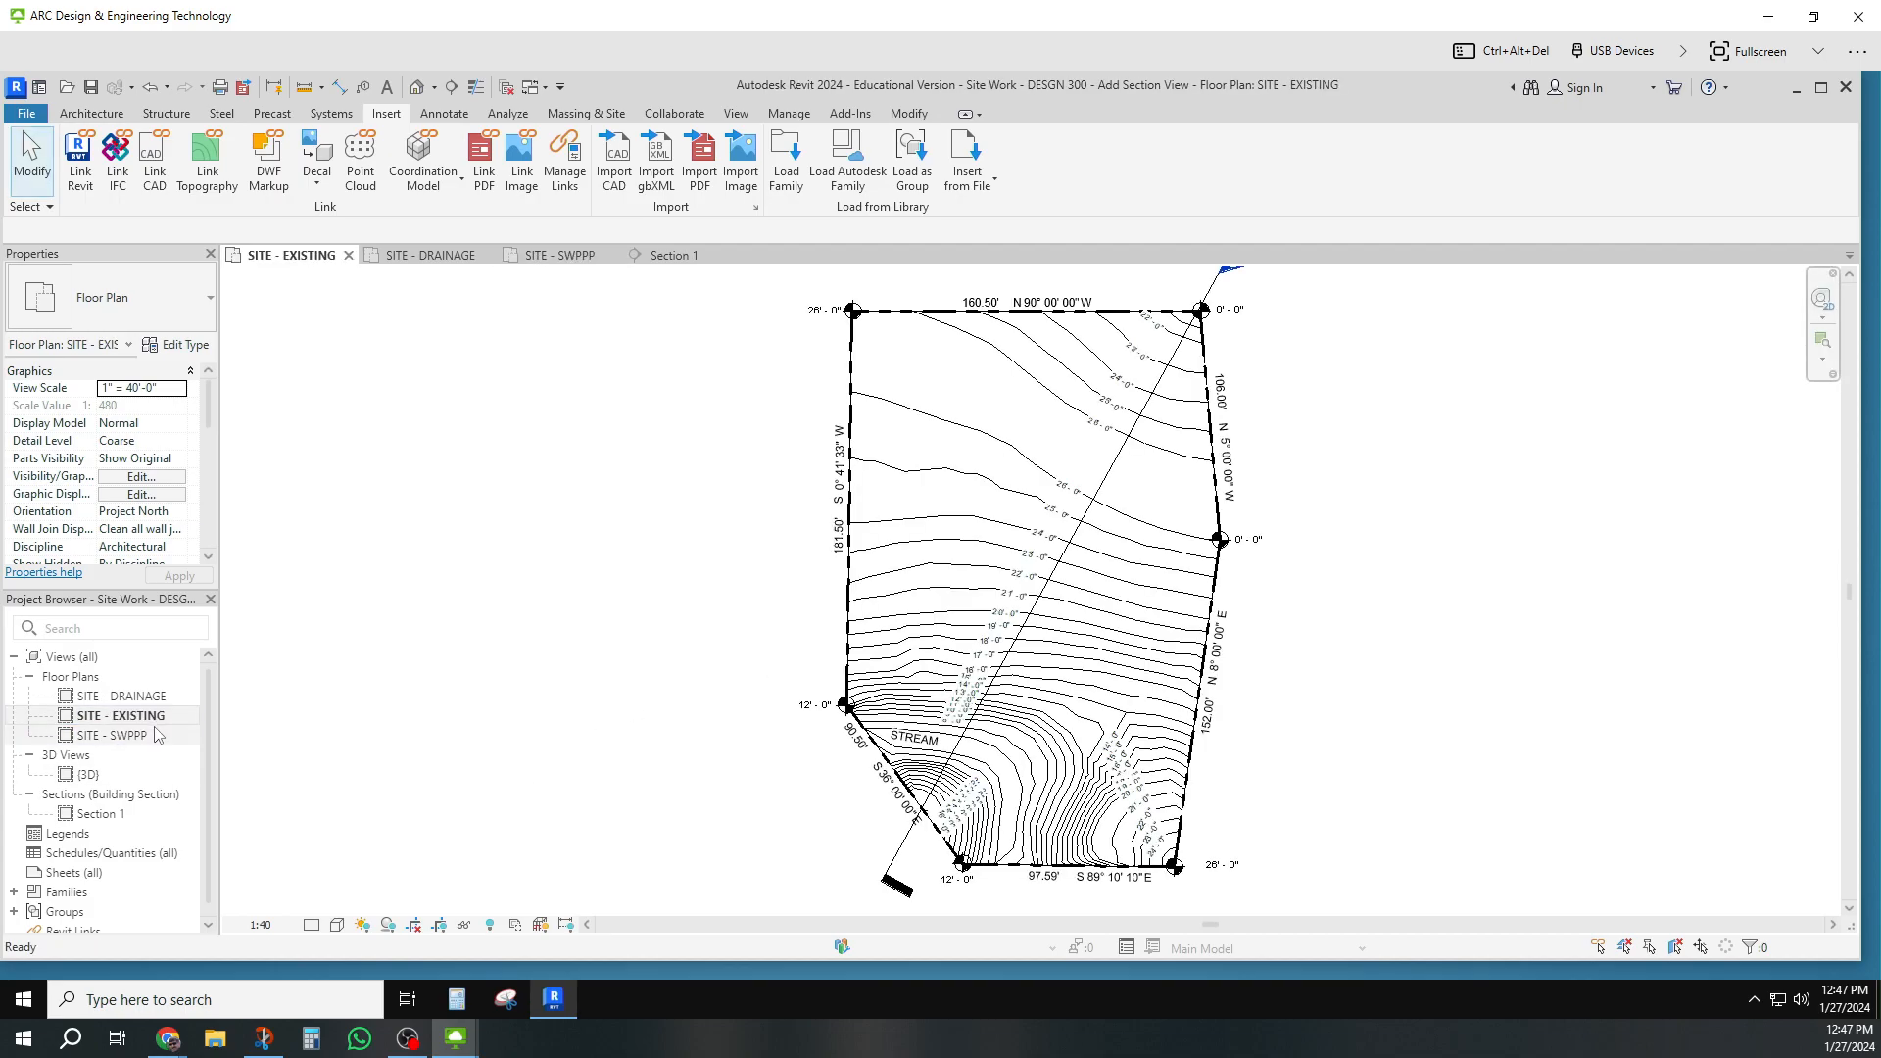
scroll(399, 753, down, 1)
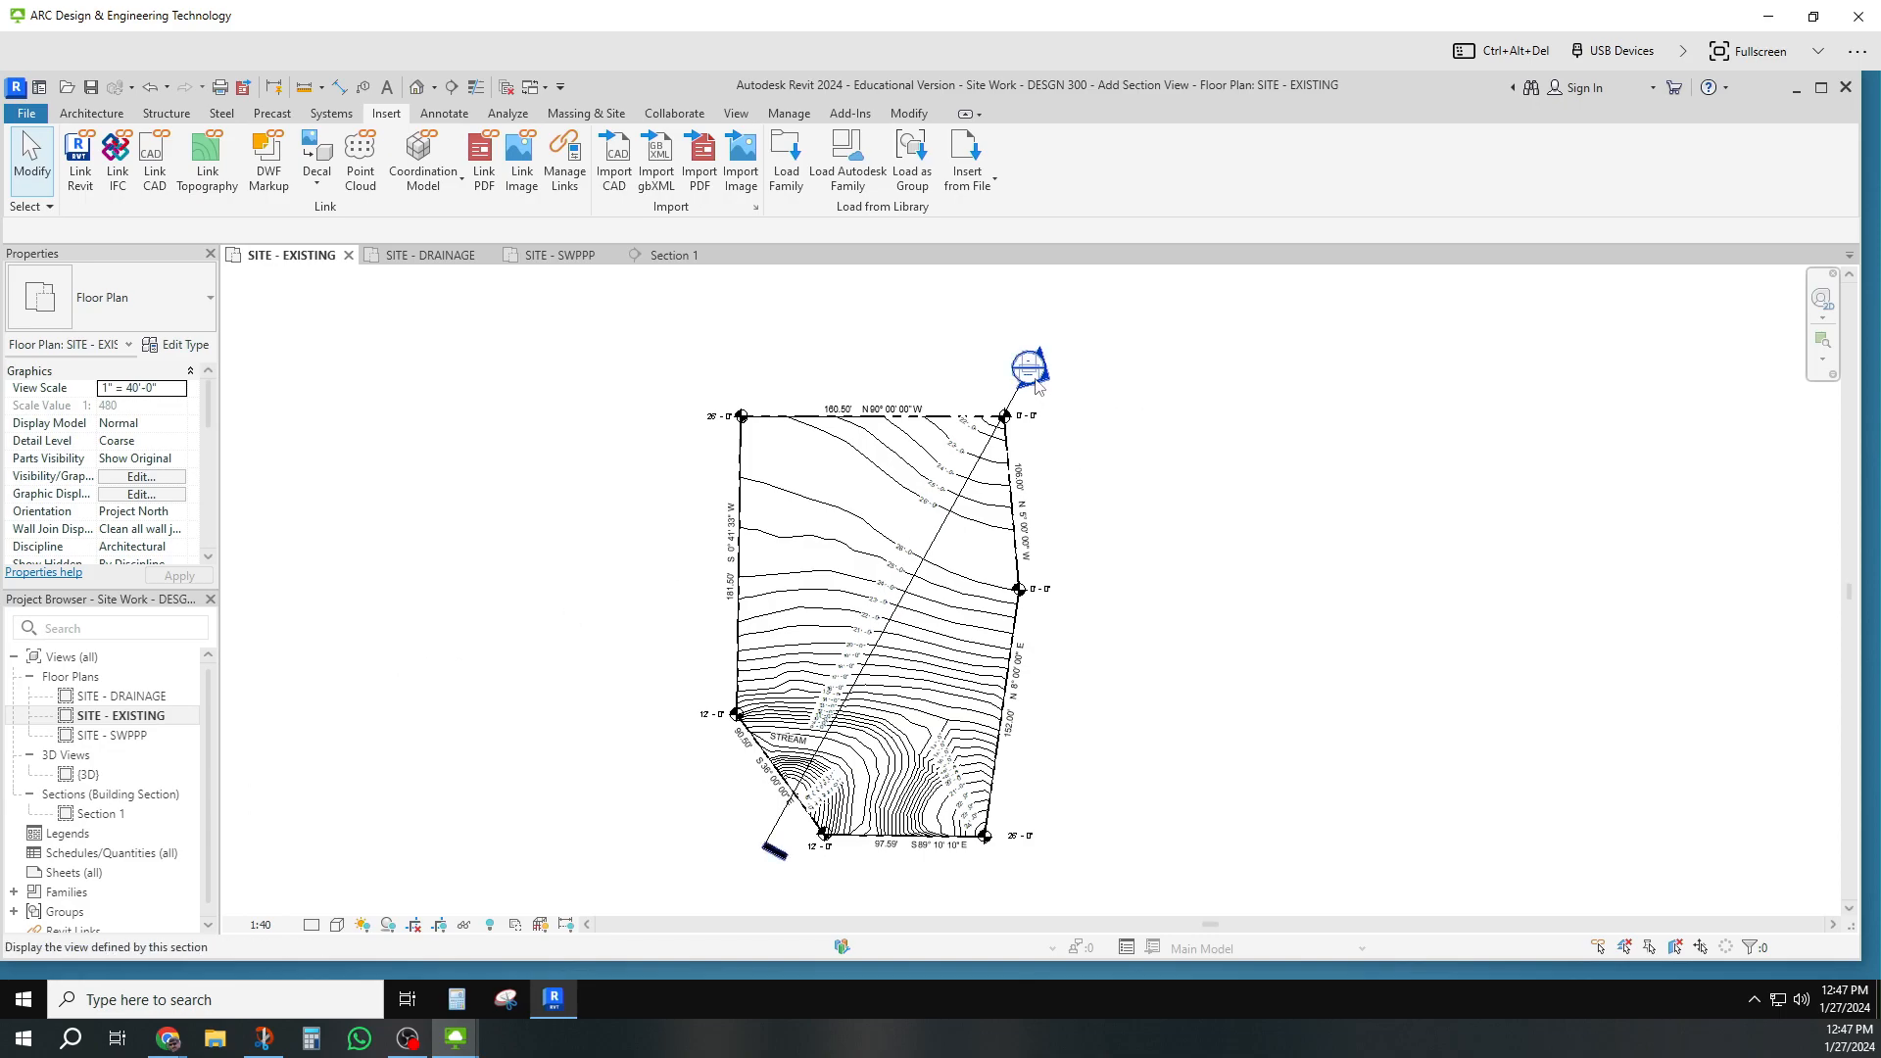
double_click(152, 698)
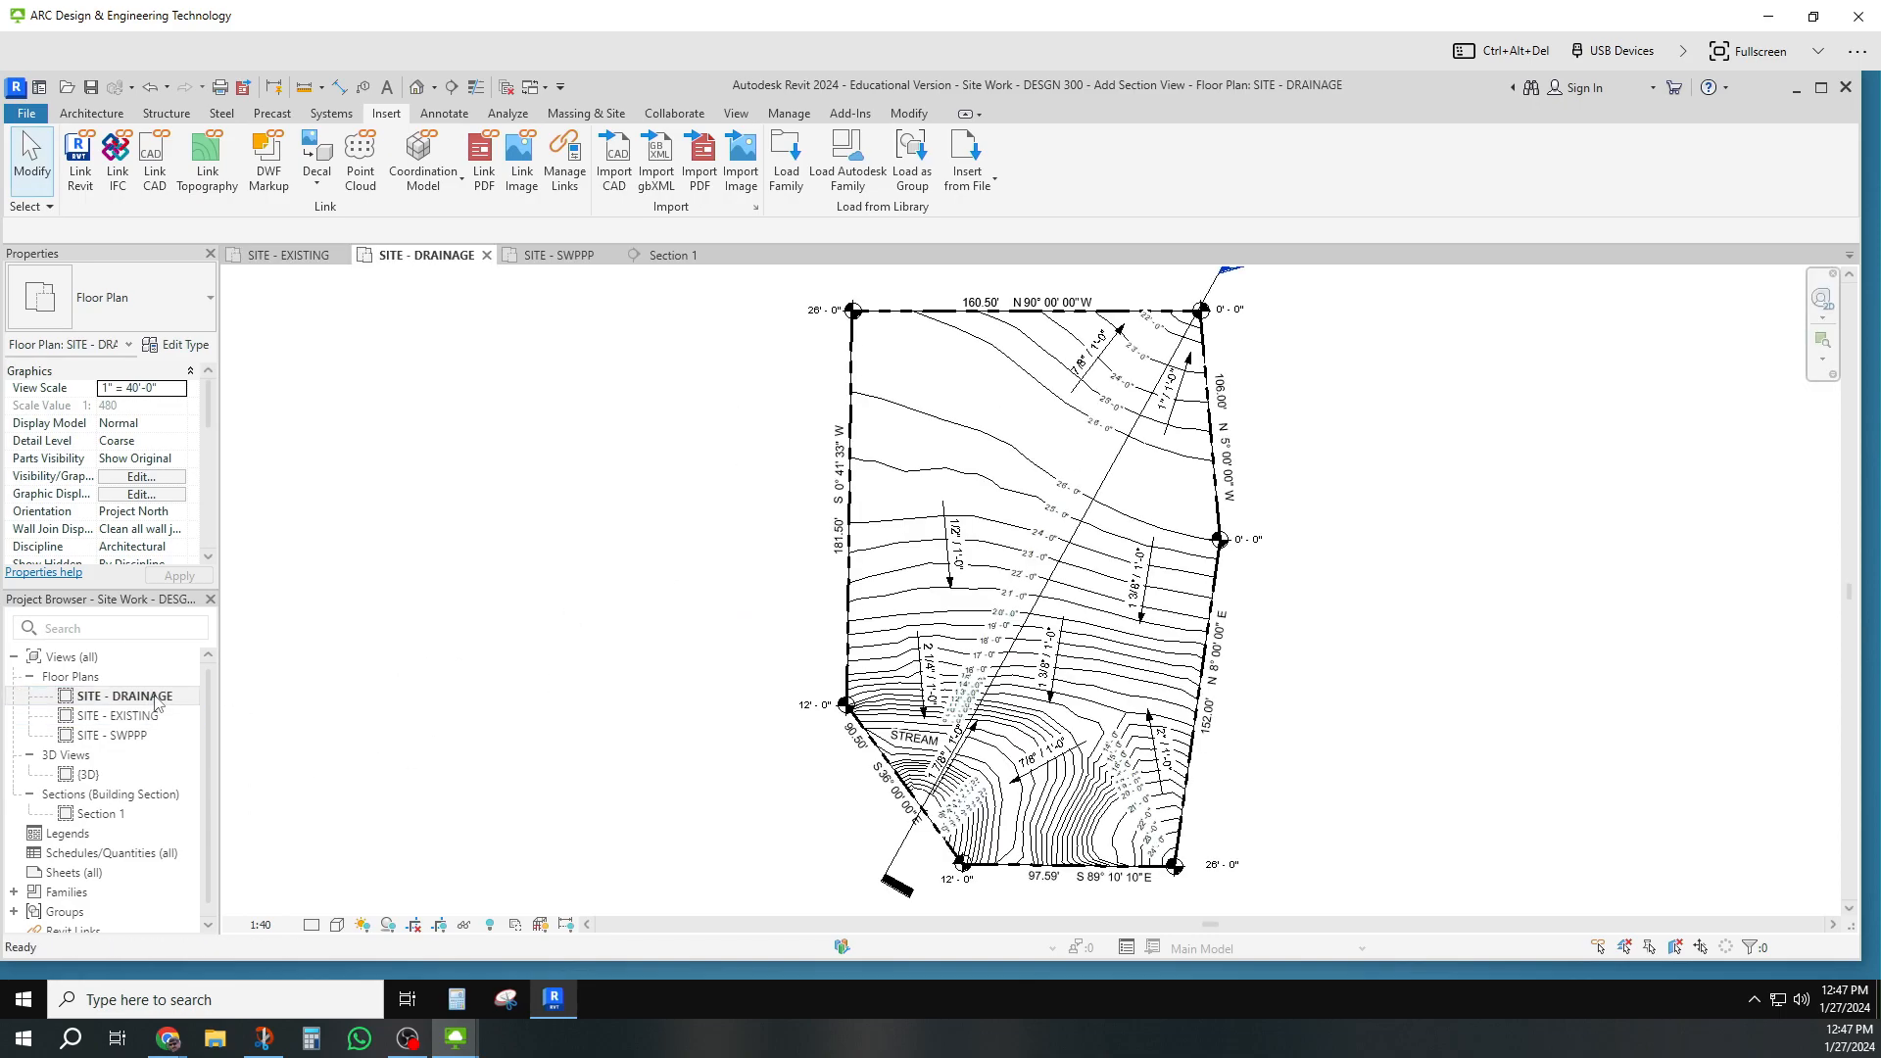
scroll(382, 699, down, 1)
double_click(116, 736)
click(88, 774)
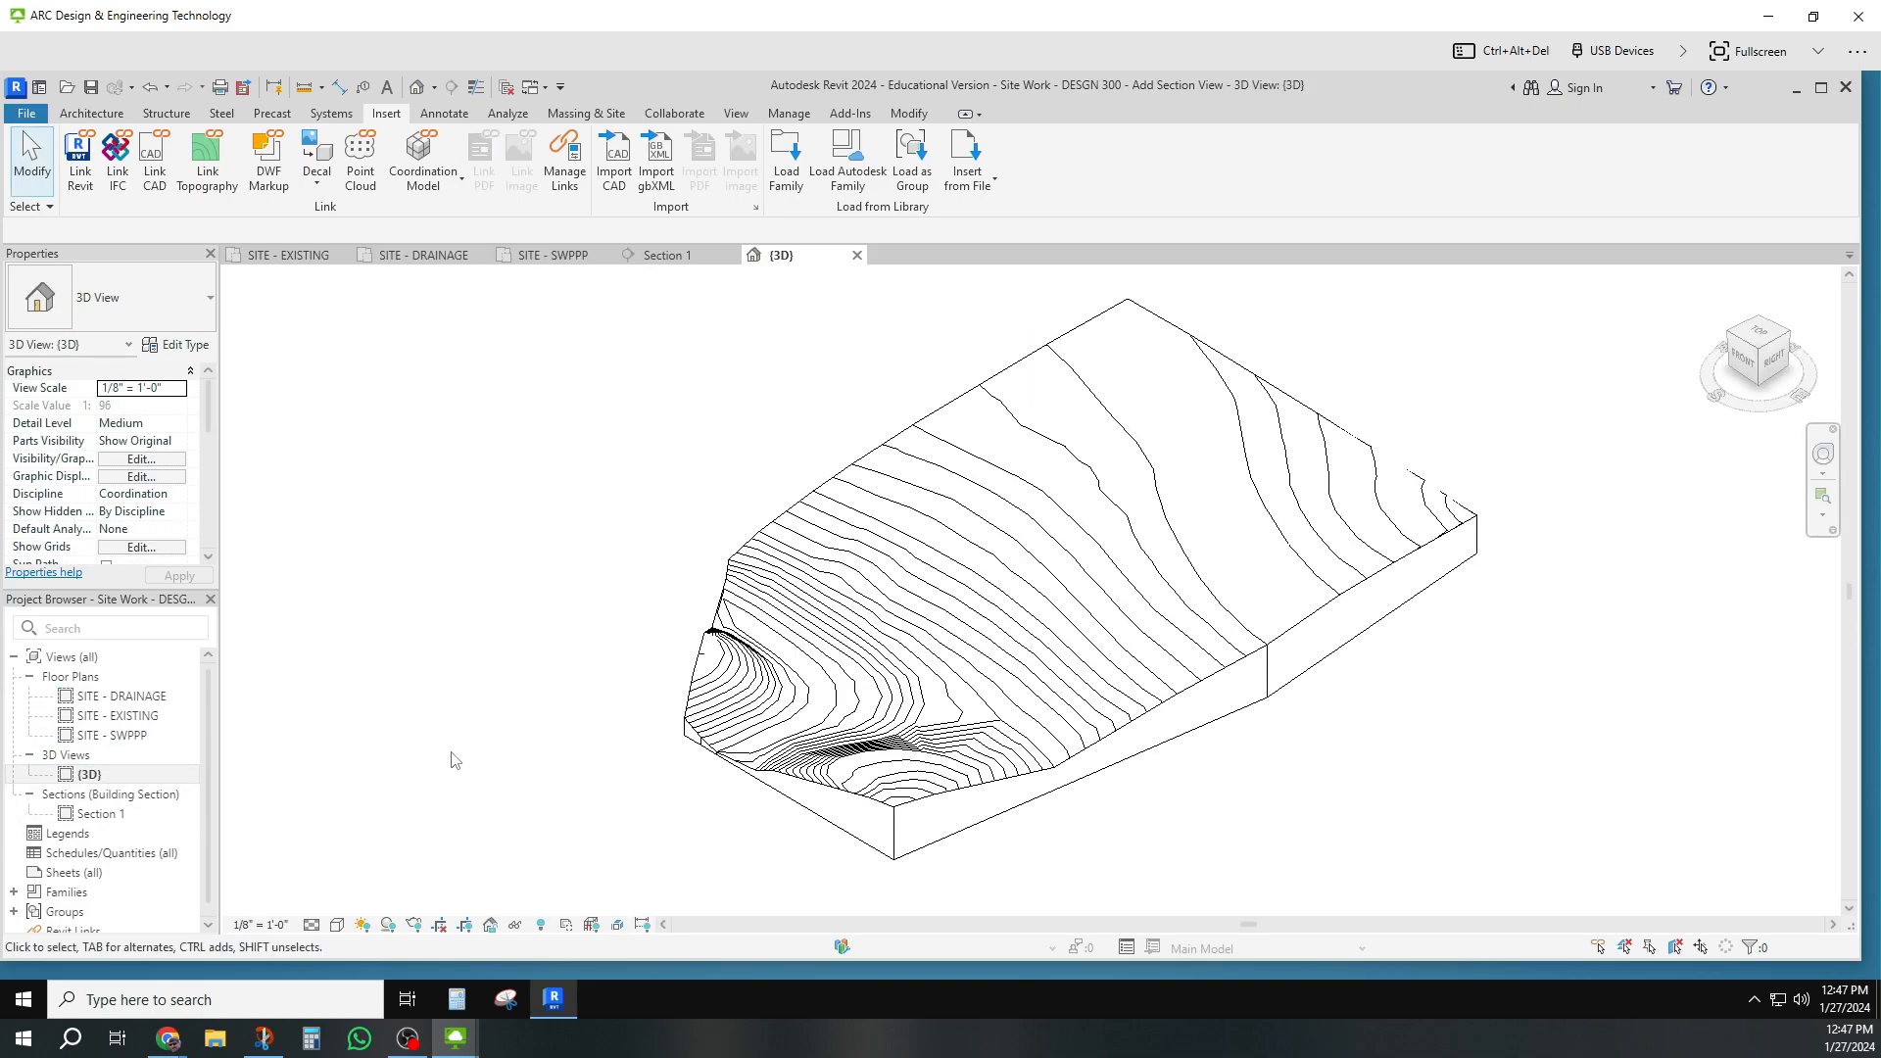
double_click(98, 813)
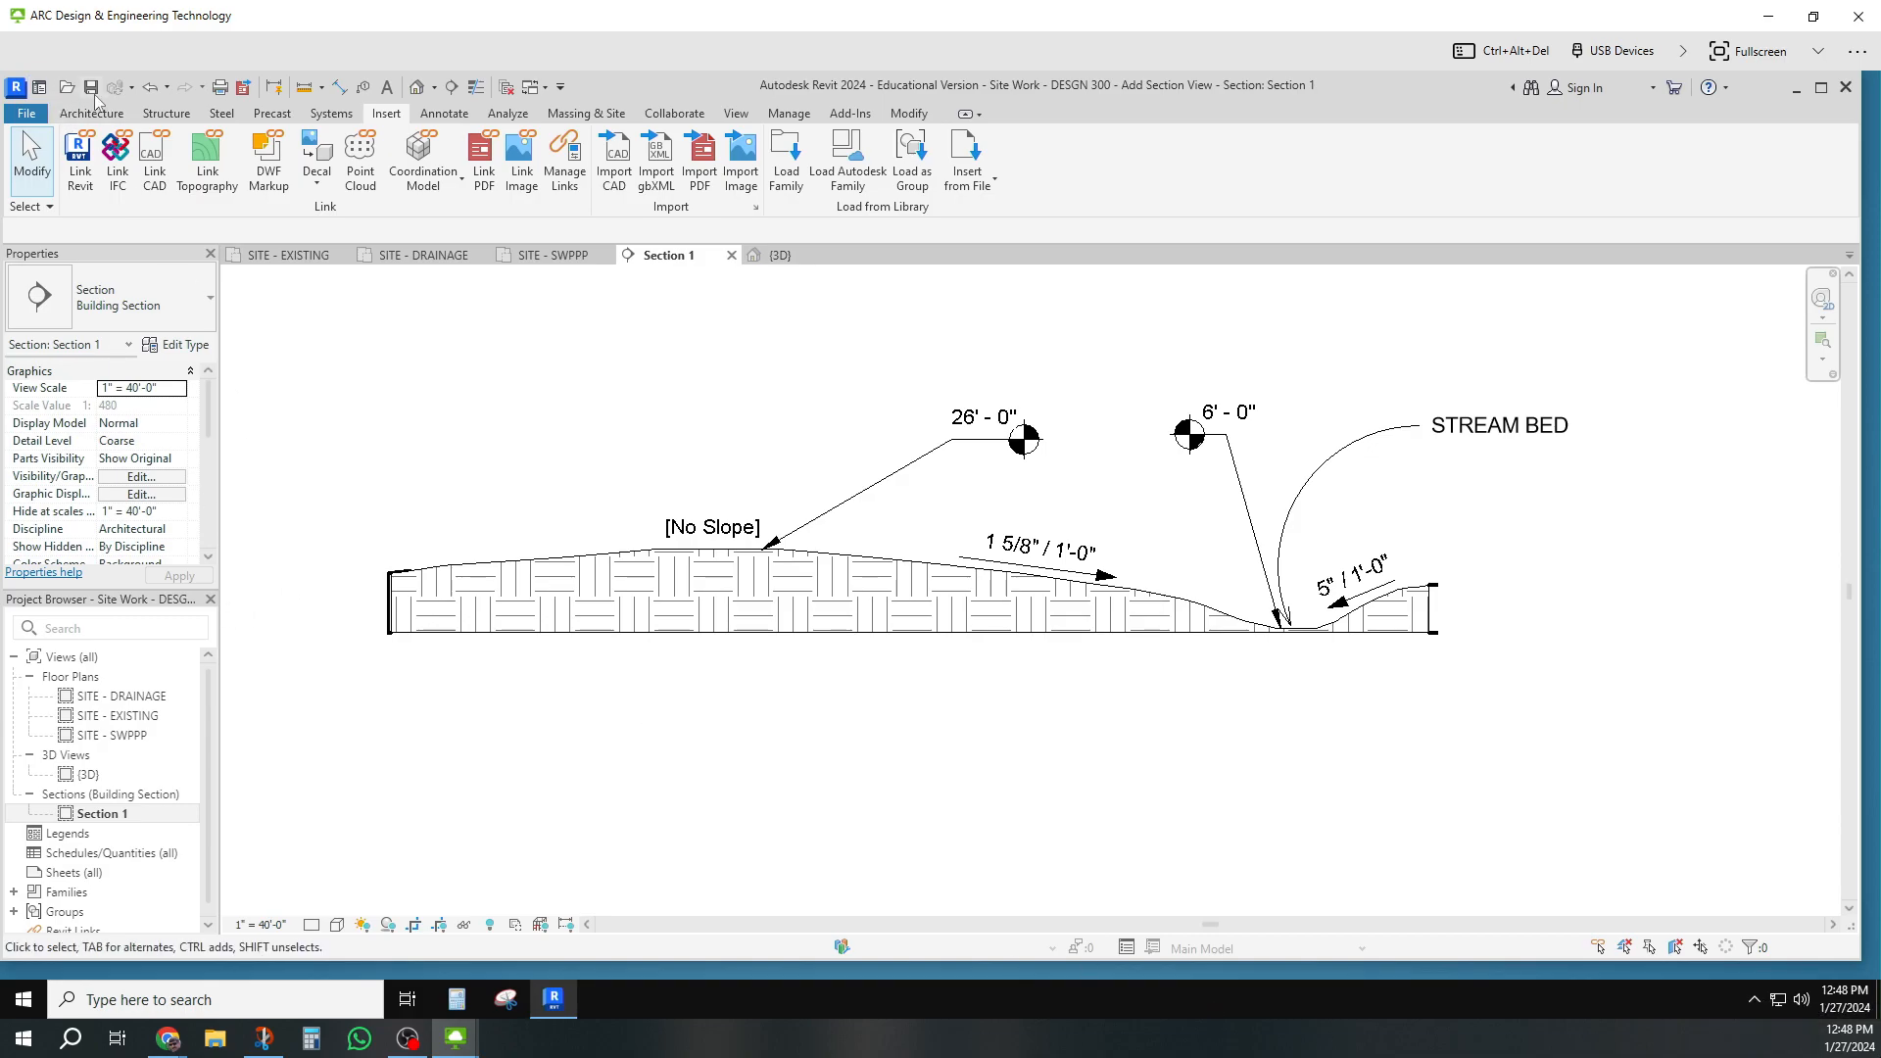
Step: Start saving the project under a new name and enter the file name Site Work - DESGN 300 - Add Section View - ROS
click(27, 112)
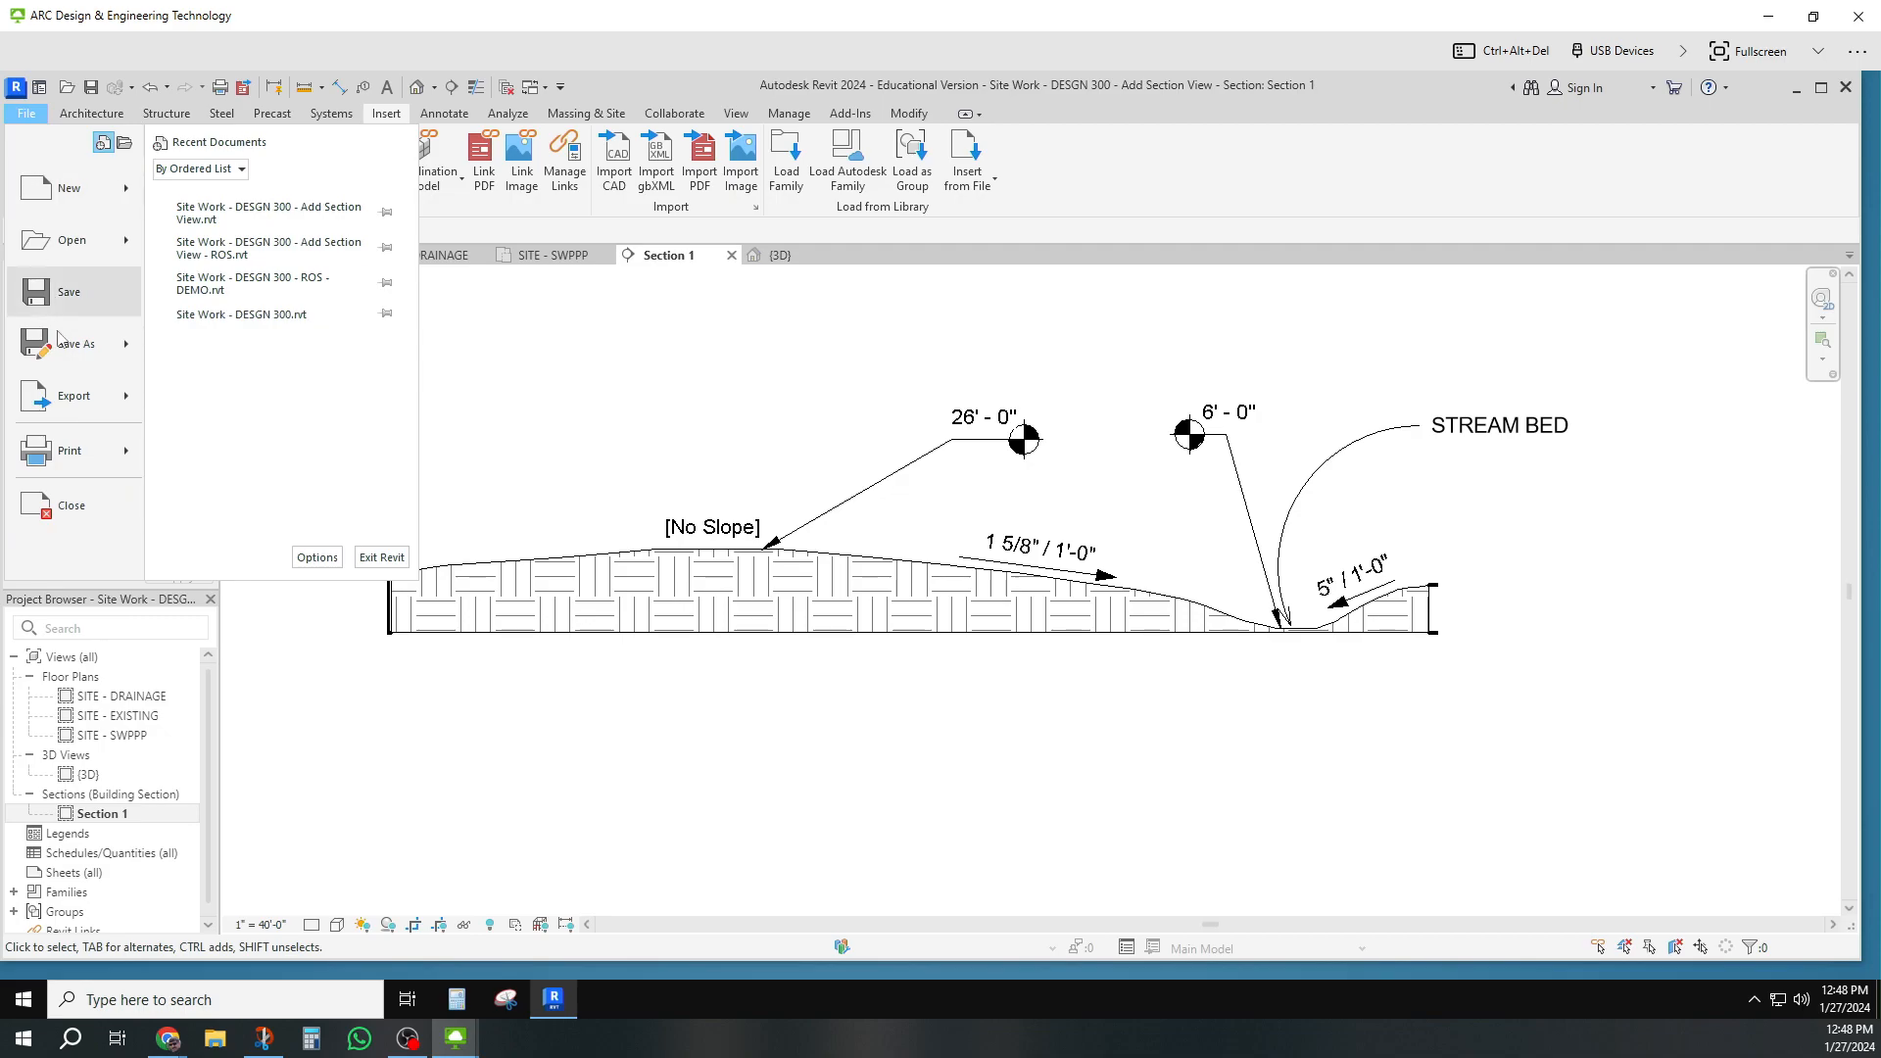
mouse_move(65, 345)
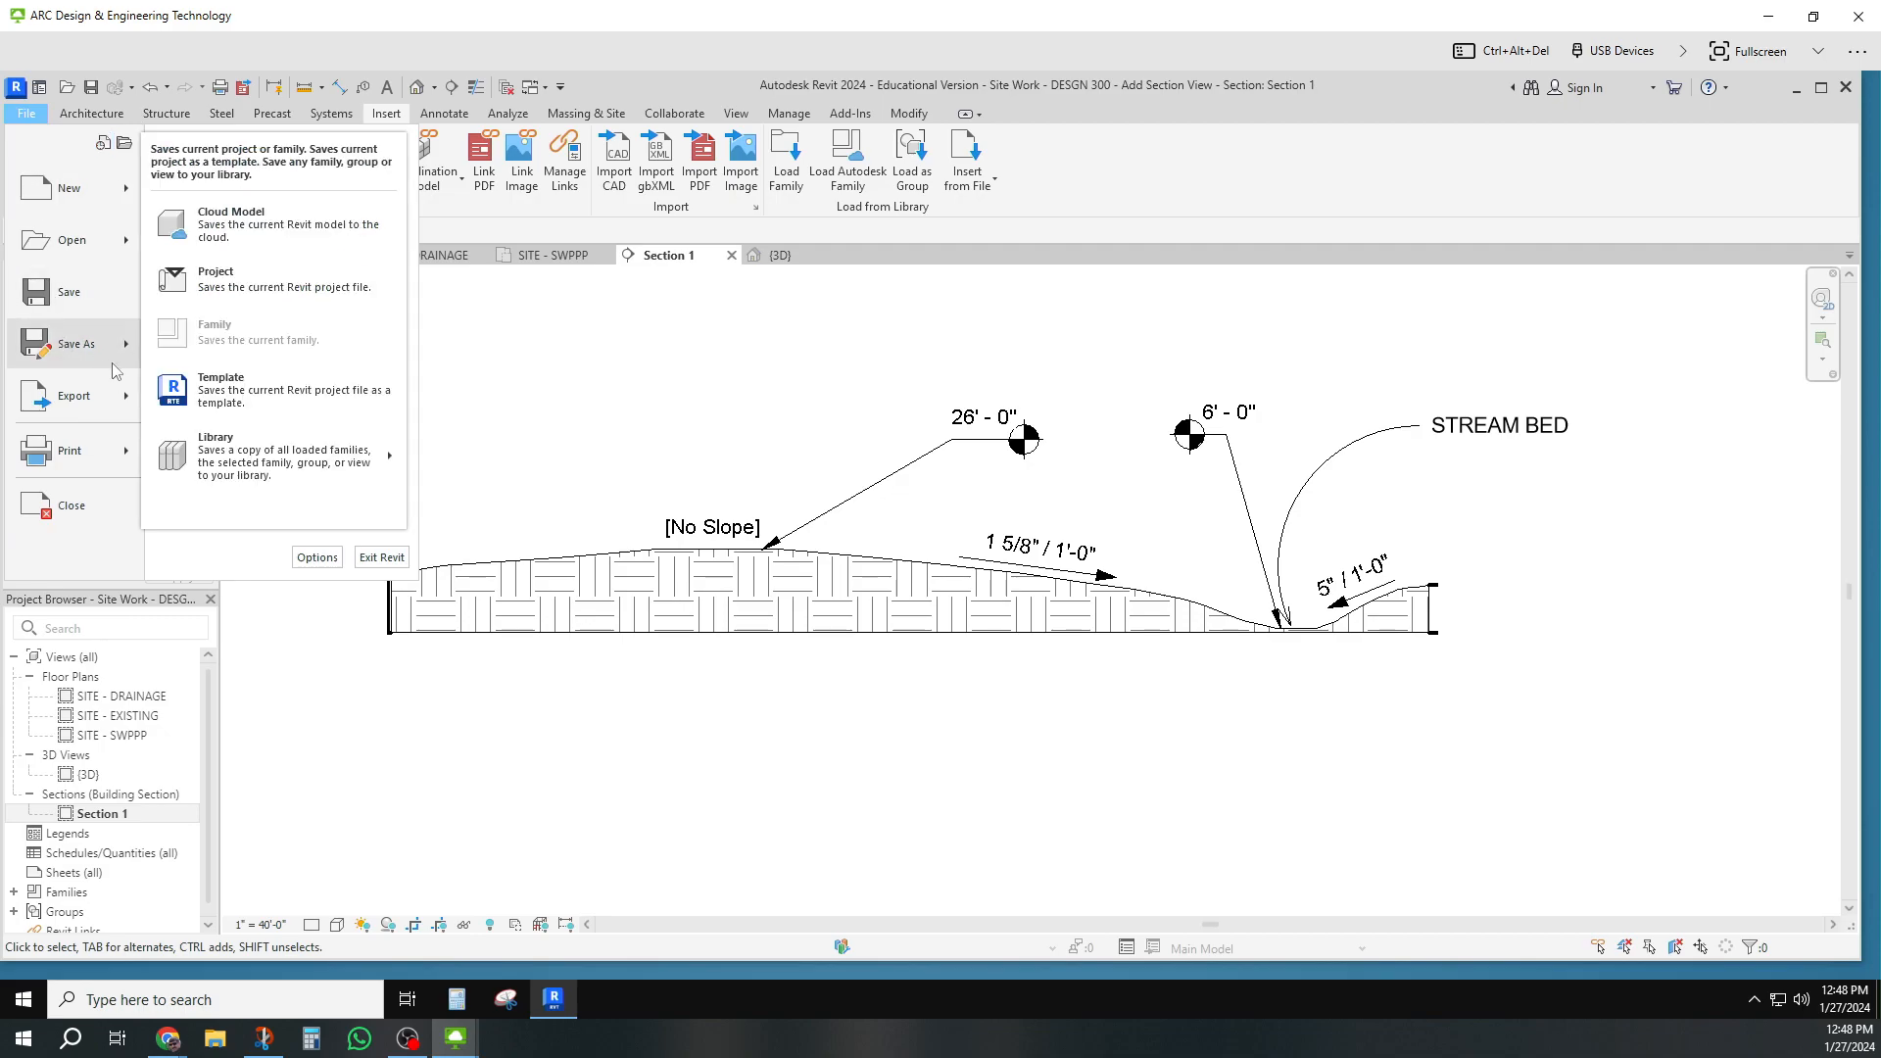
click(220, 284)
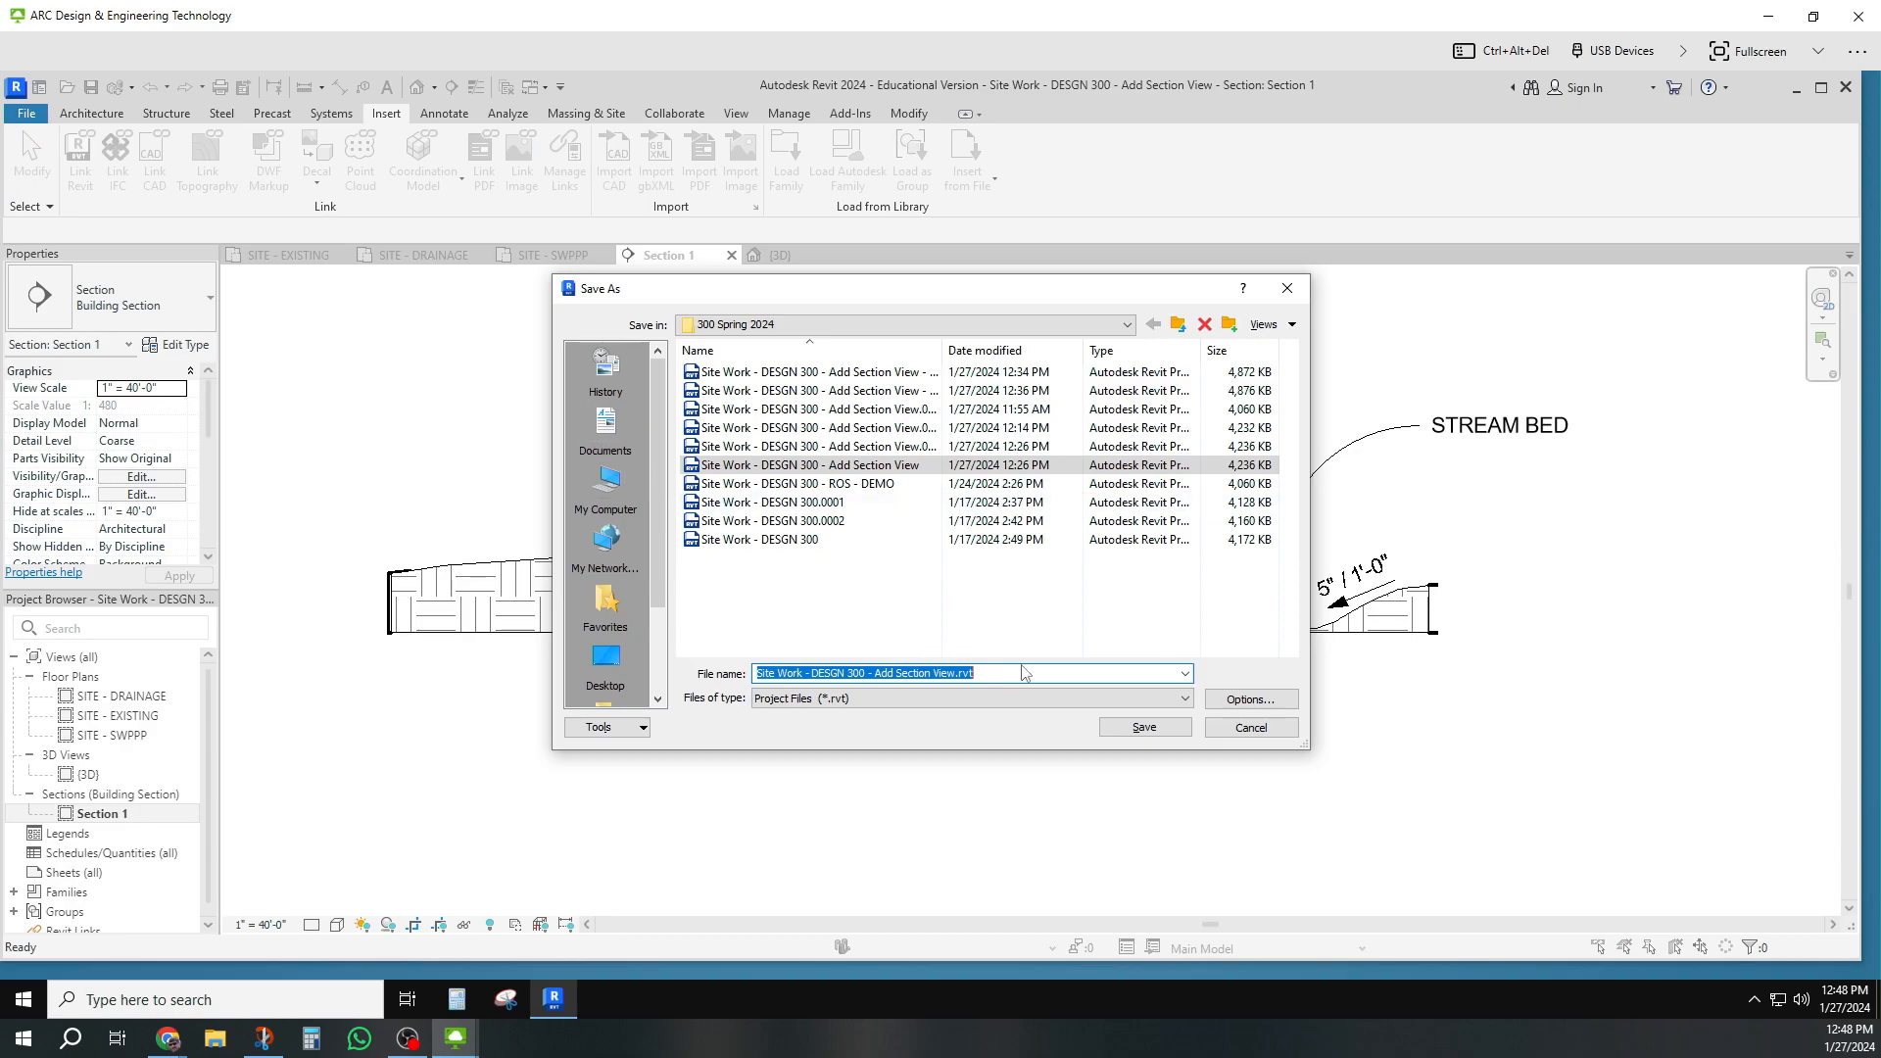
click(974, 673)
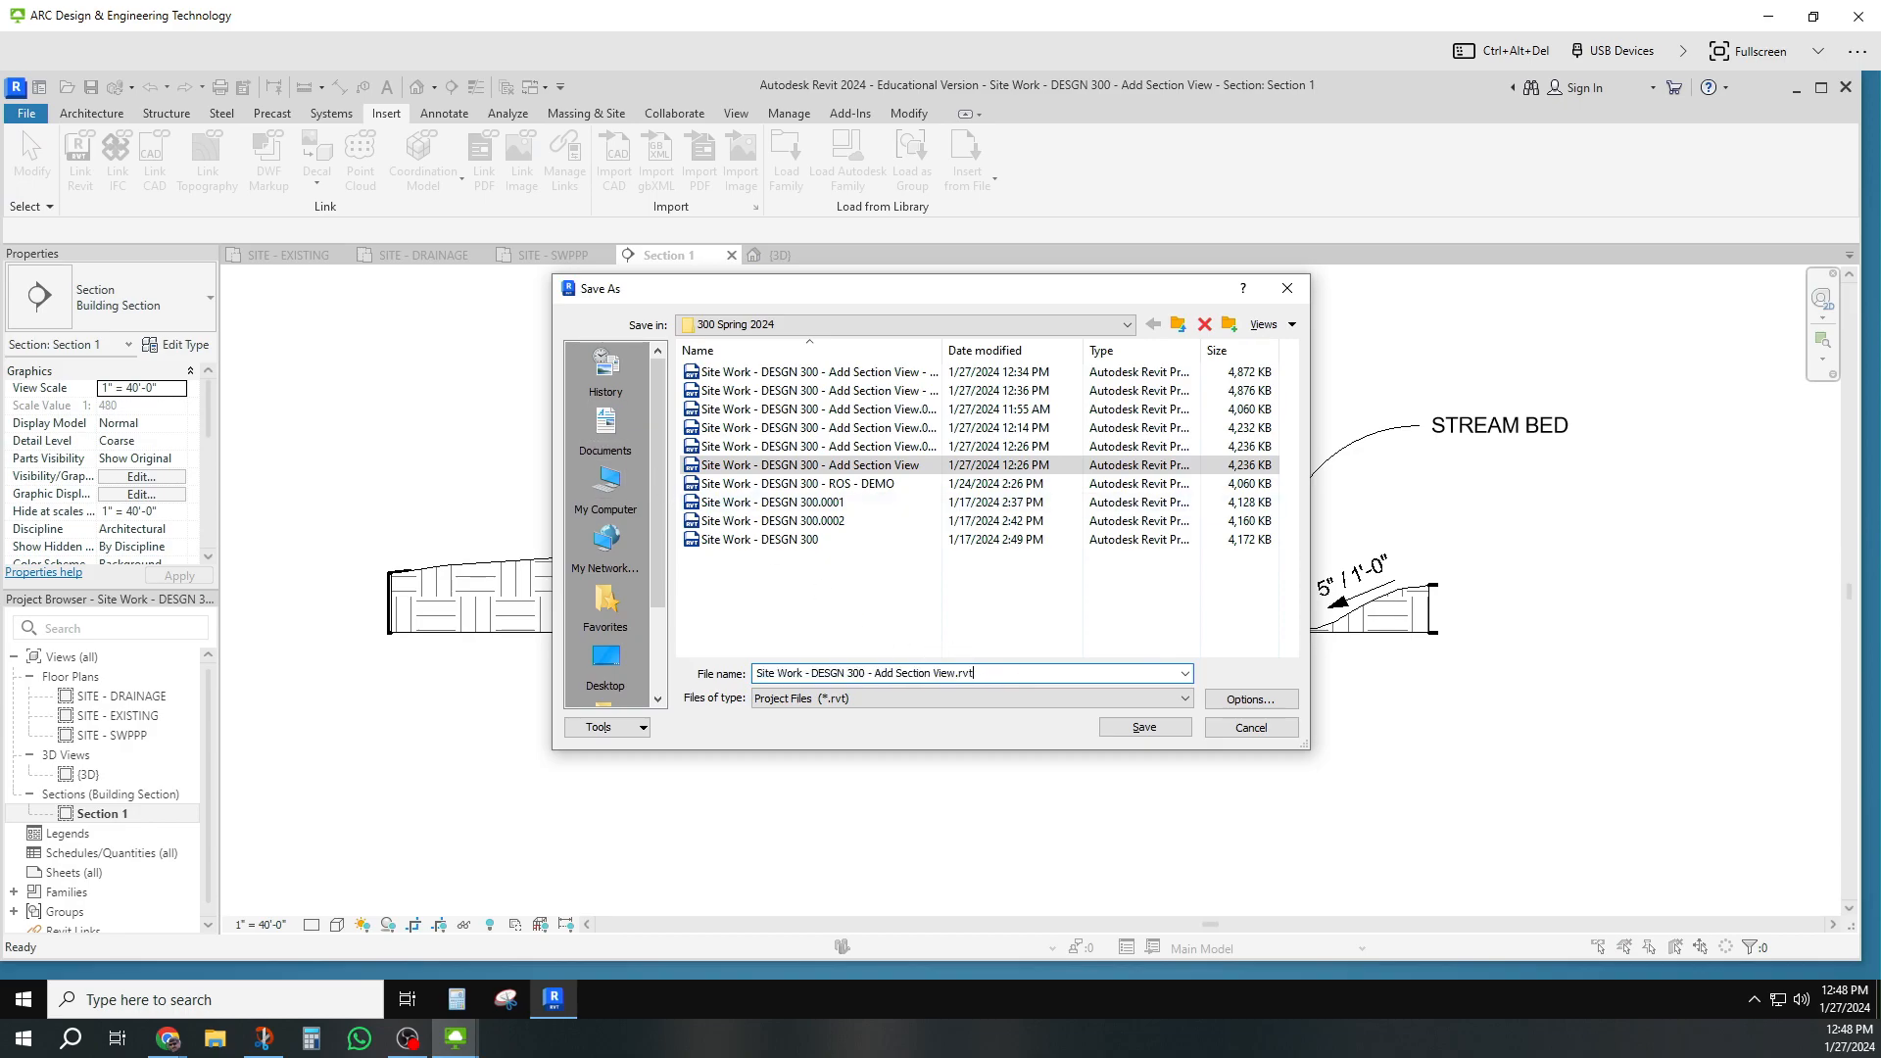
key(BackSpace)
key(BackSpace)
key(BackSpace)
key(BackSpace)
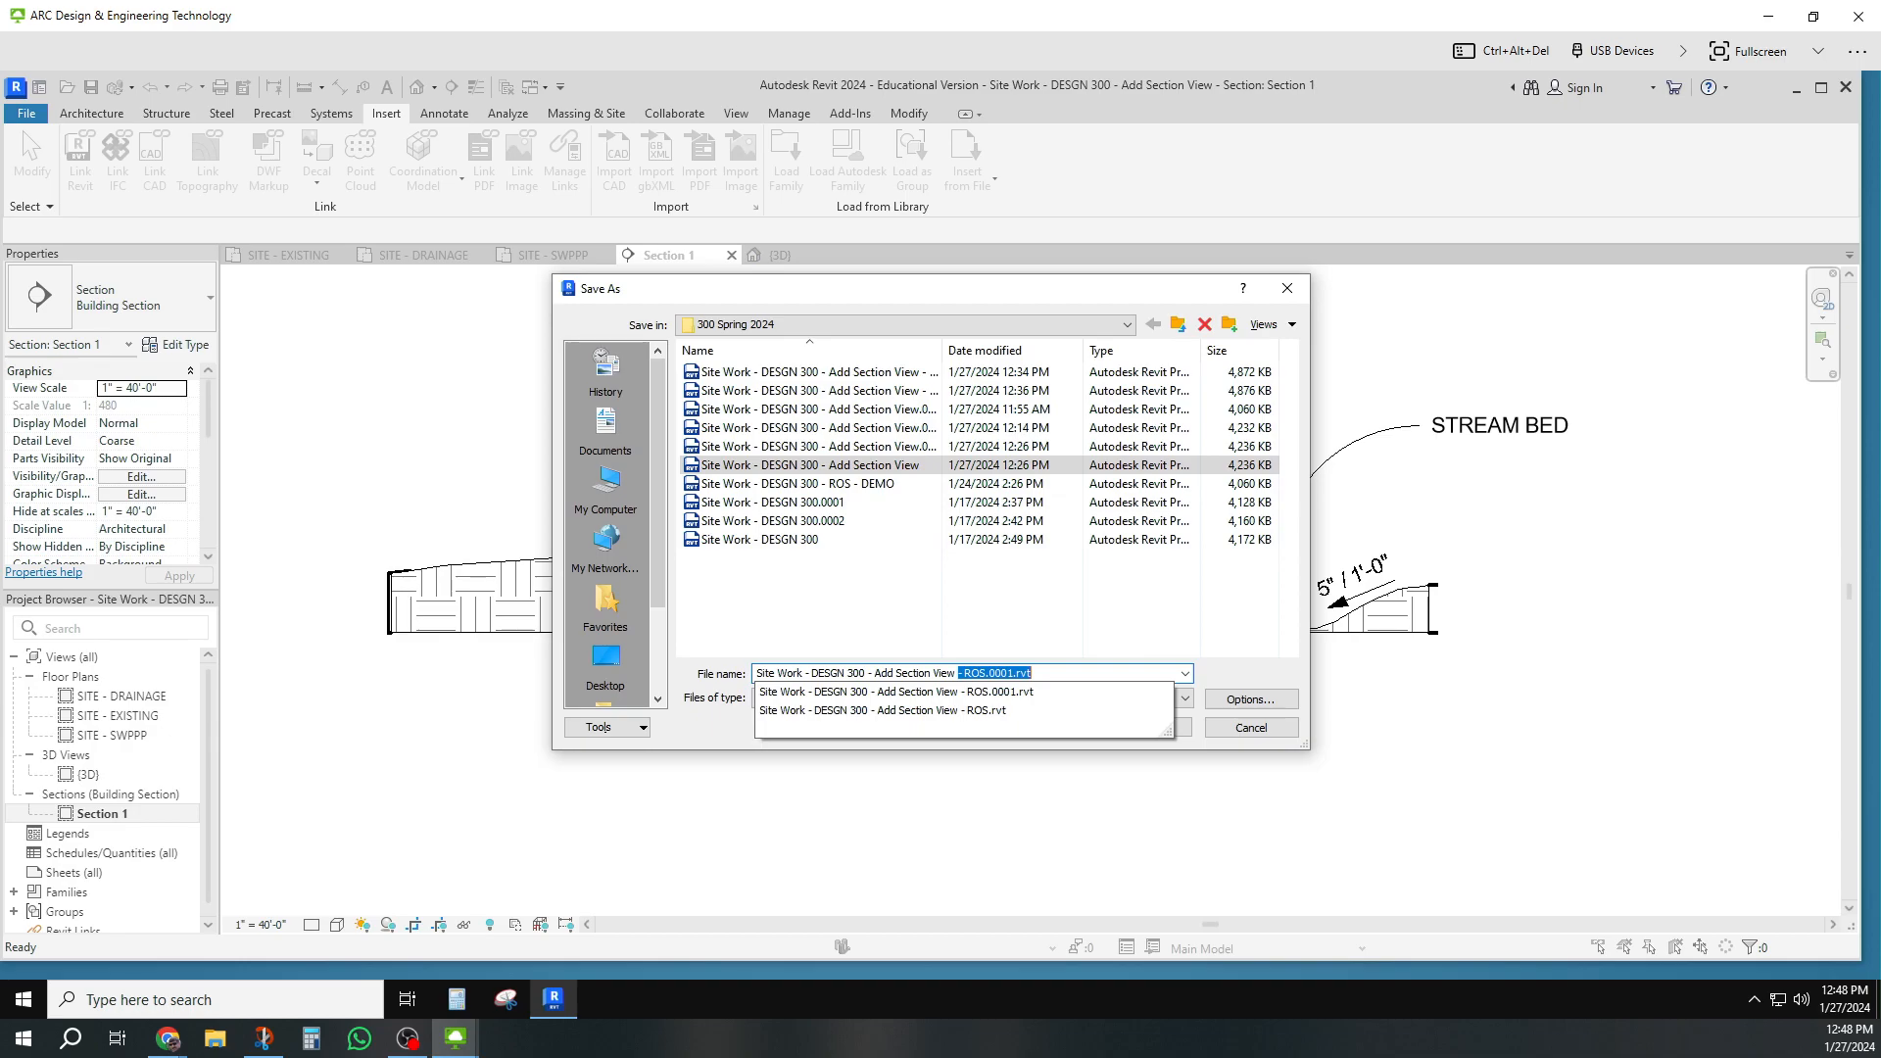
text(ros)
key(BackSpace)
key(BackSpace)
key(BackSpace)
text(R)
key(End)
key(shift+Left)
key(shift+Left)
key(shift+Left)
key(shift+Left)
key(shift+Left)
key(shift+Left)
key(shift+Left)
key(shift+Left)
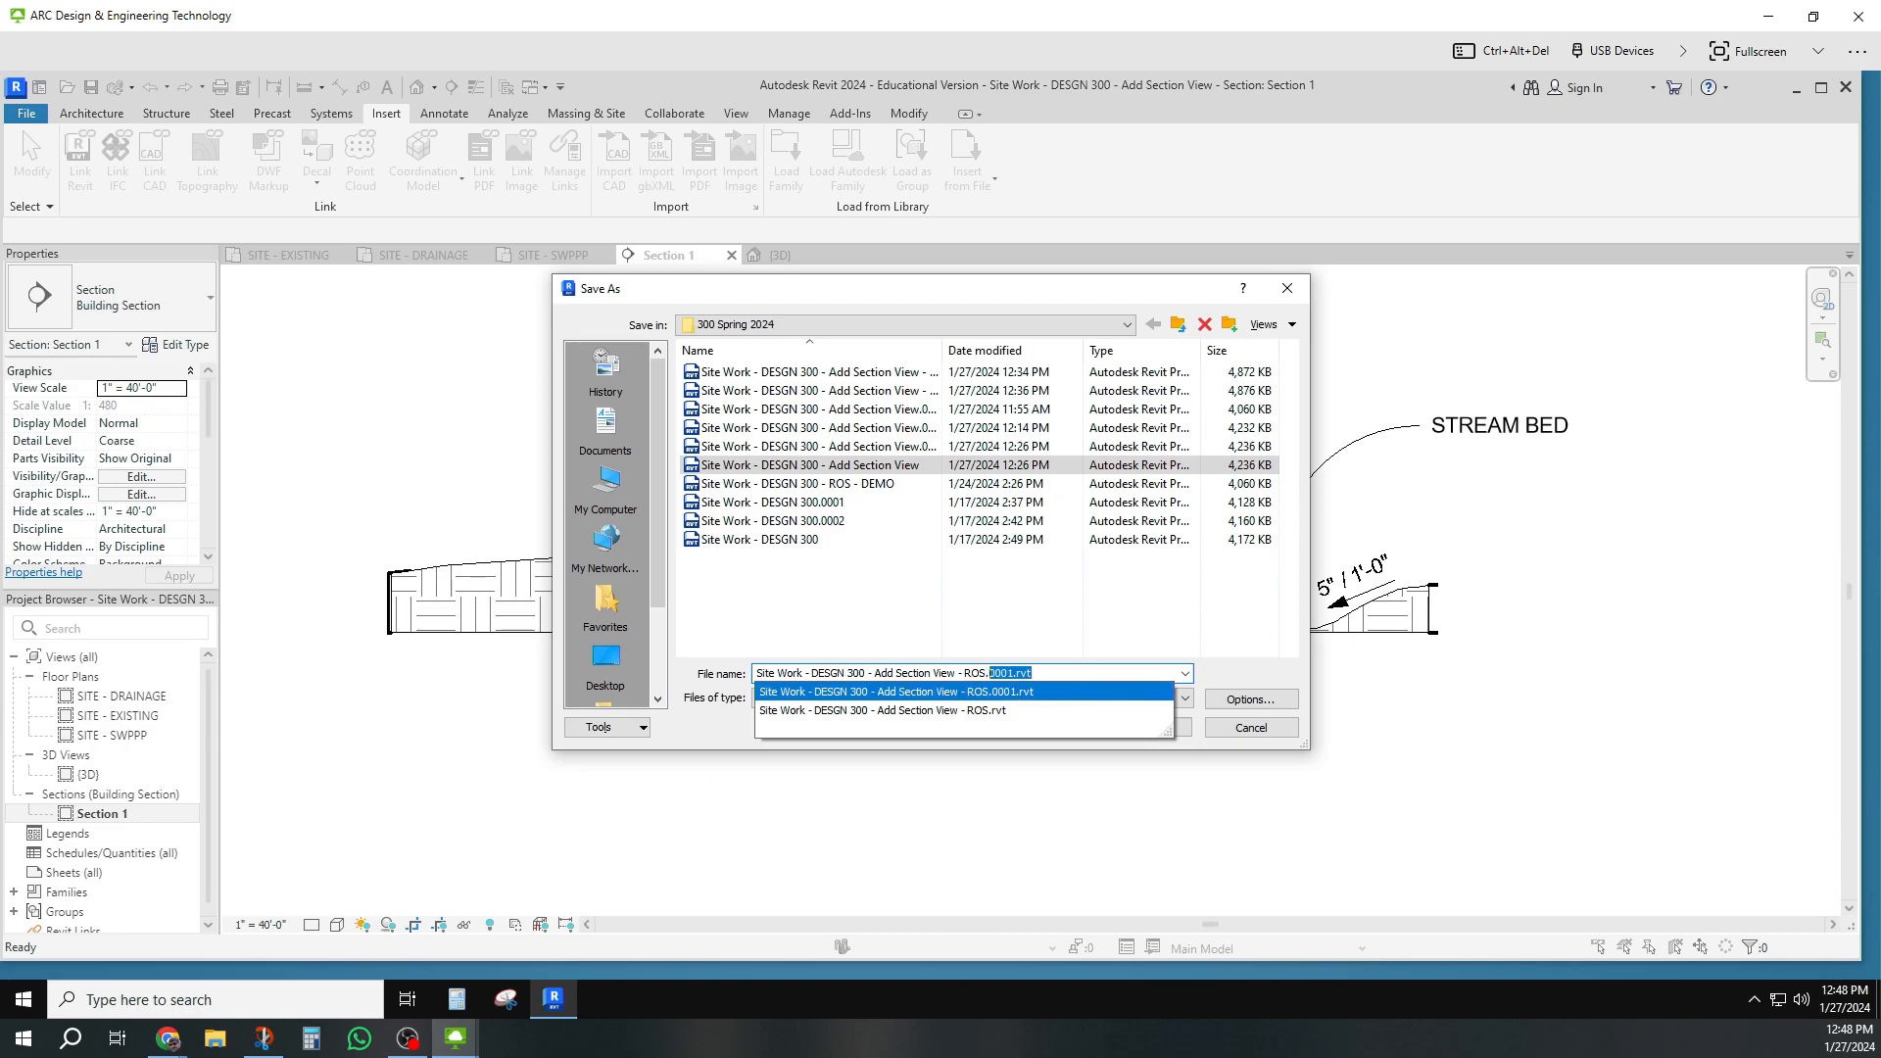
key(BackSpace)
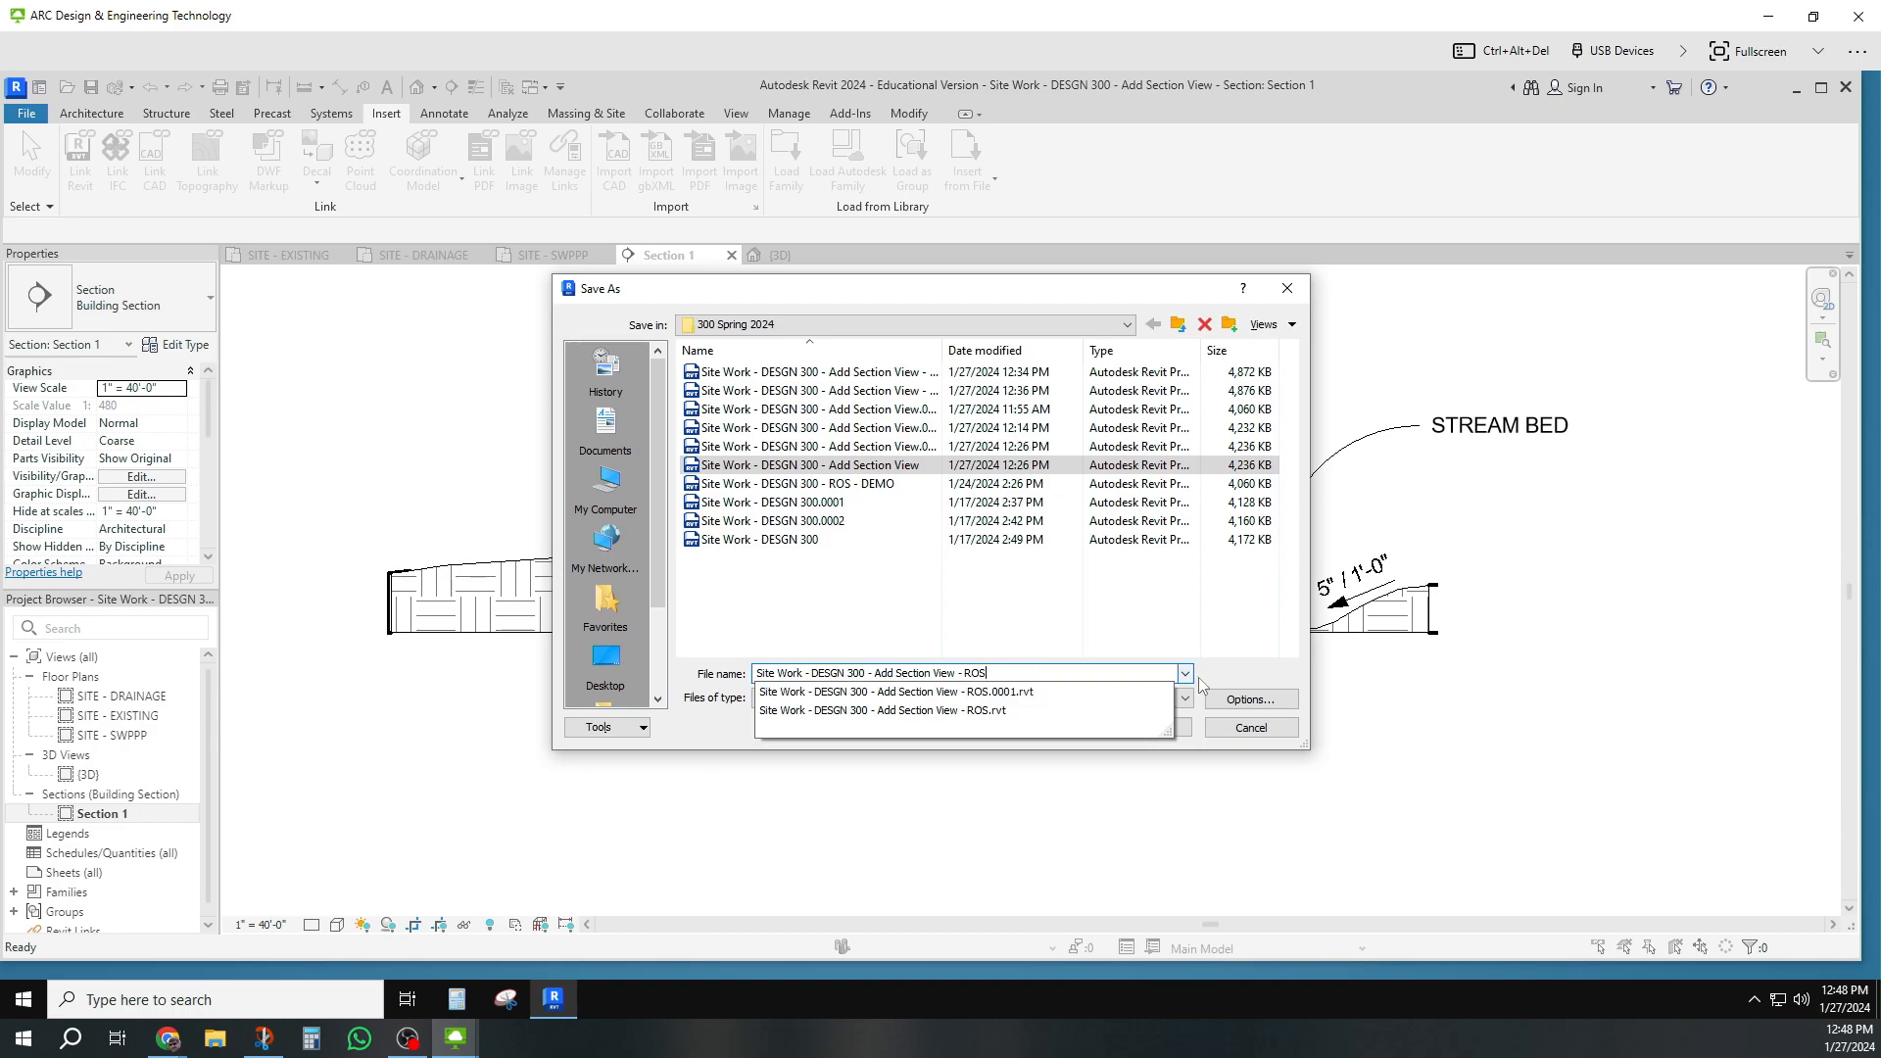
Step: Save the project in the 300 Spring 2024 folder, overwriting the existing file of the same name
click(1124, 801)
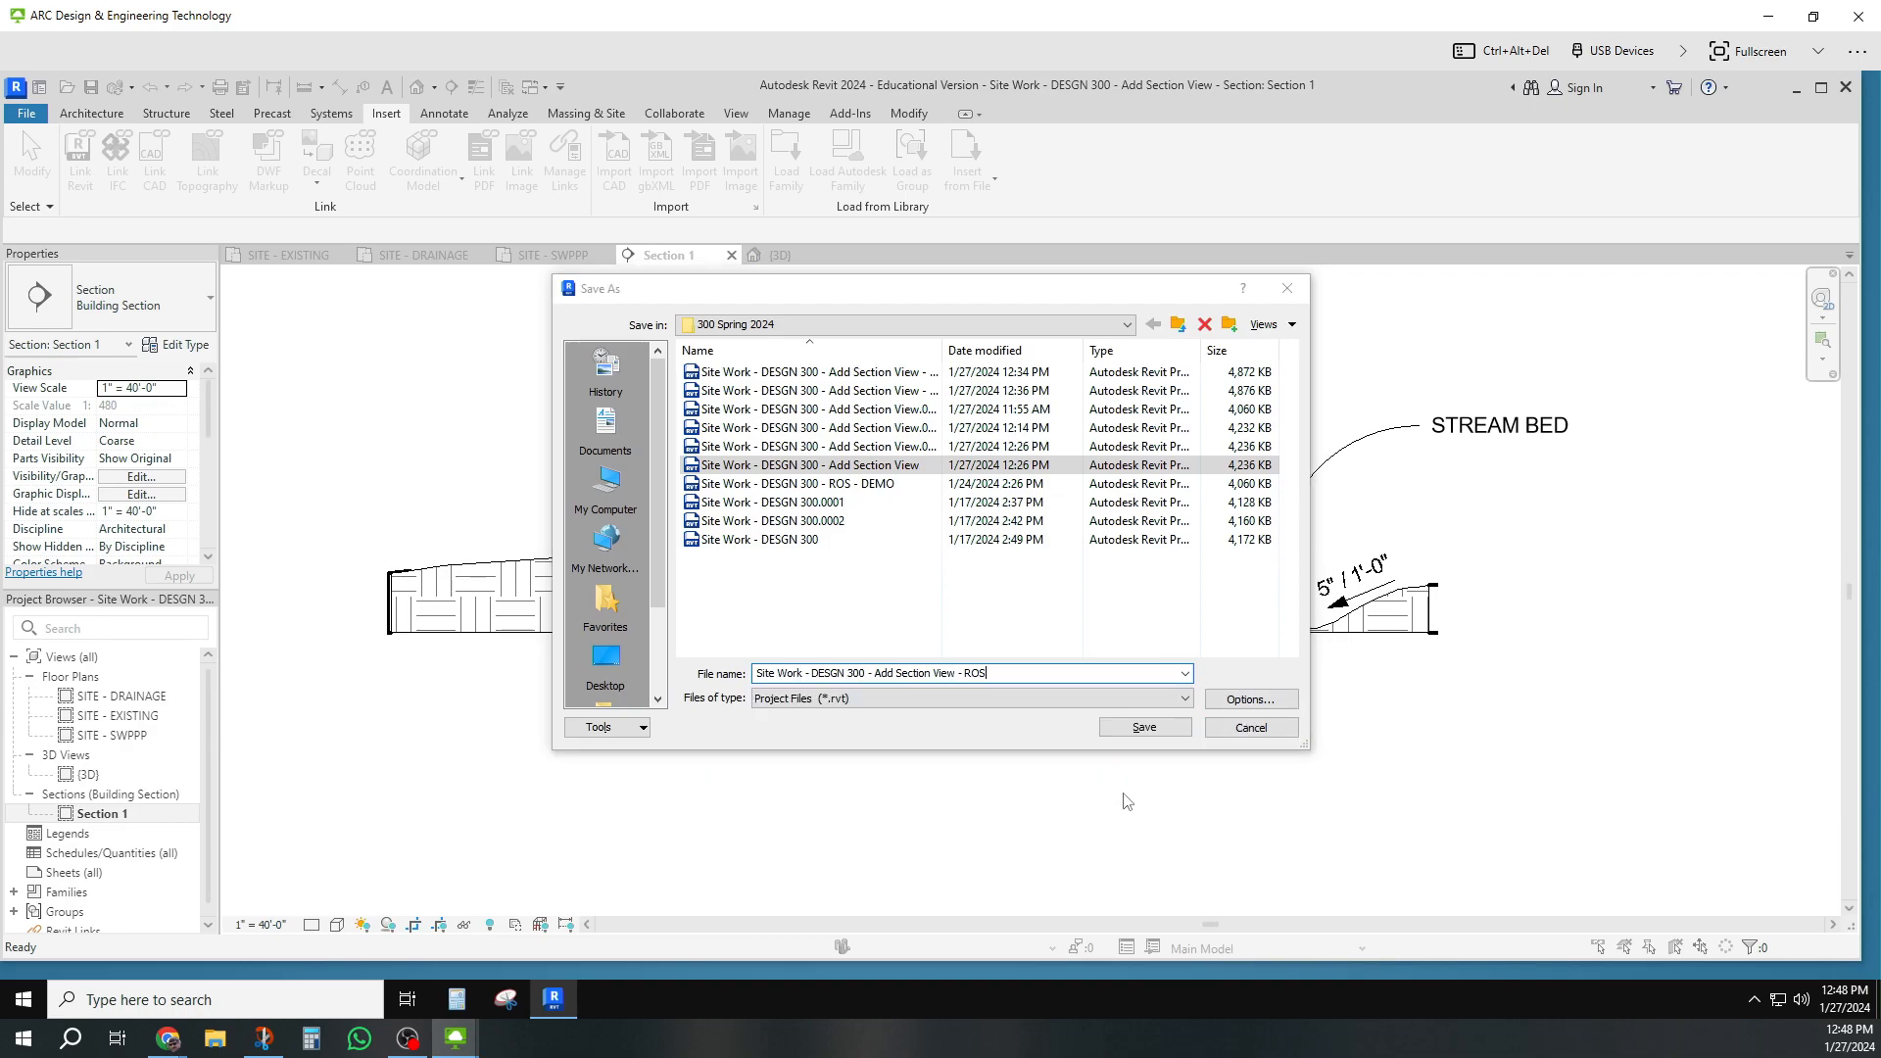
click(1142, 727)
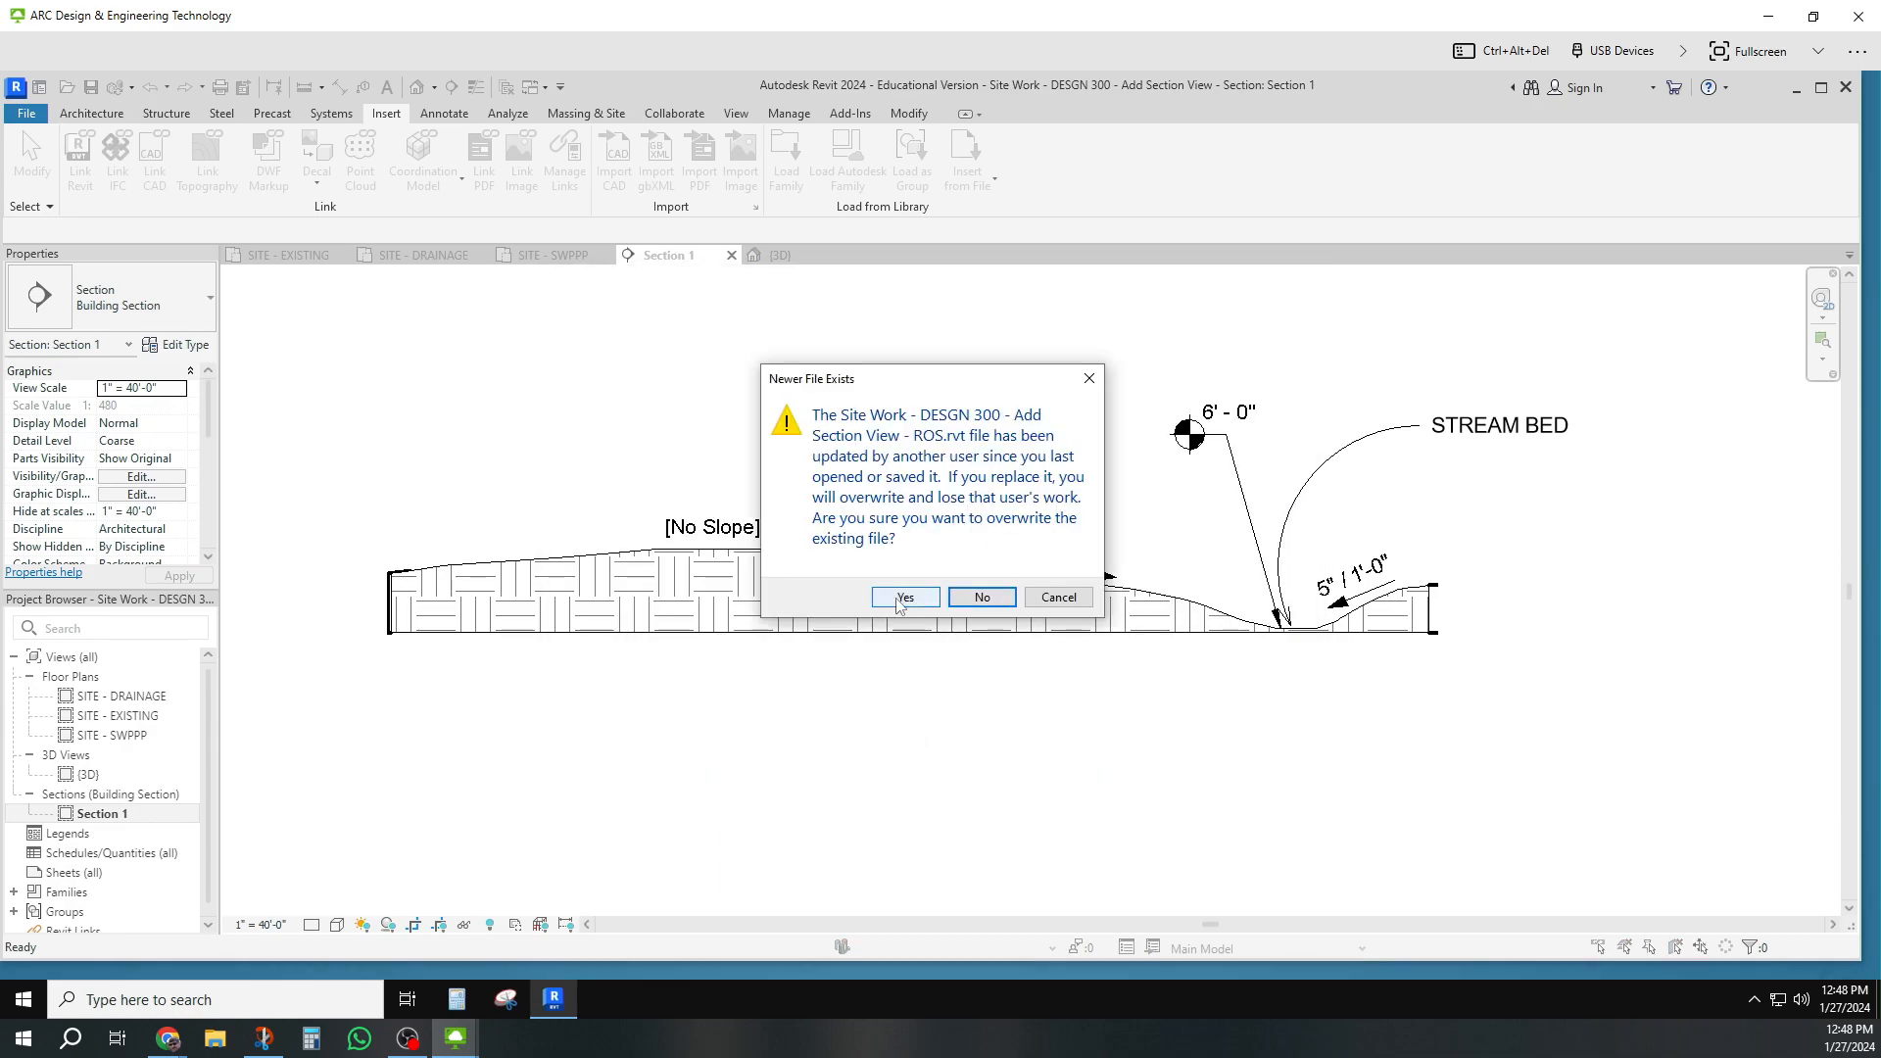
click(903, 600)
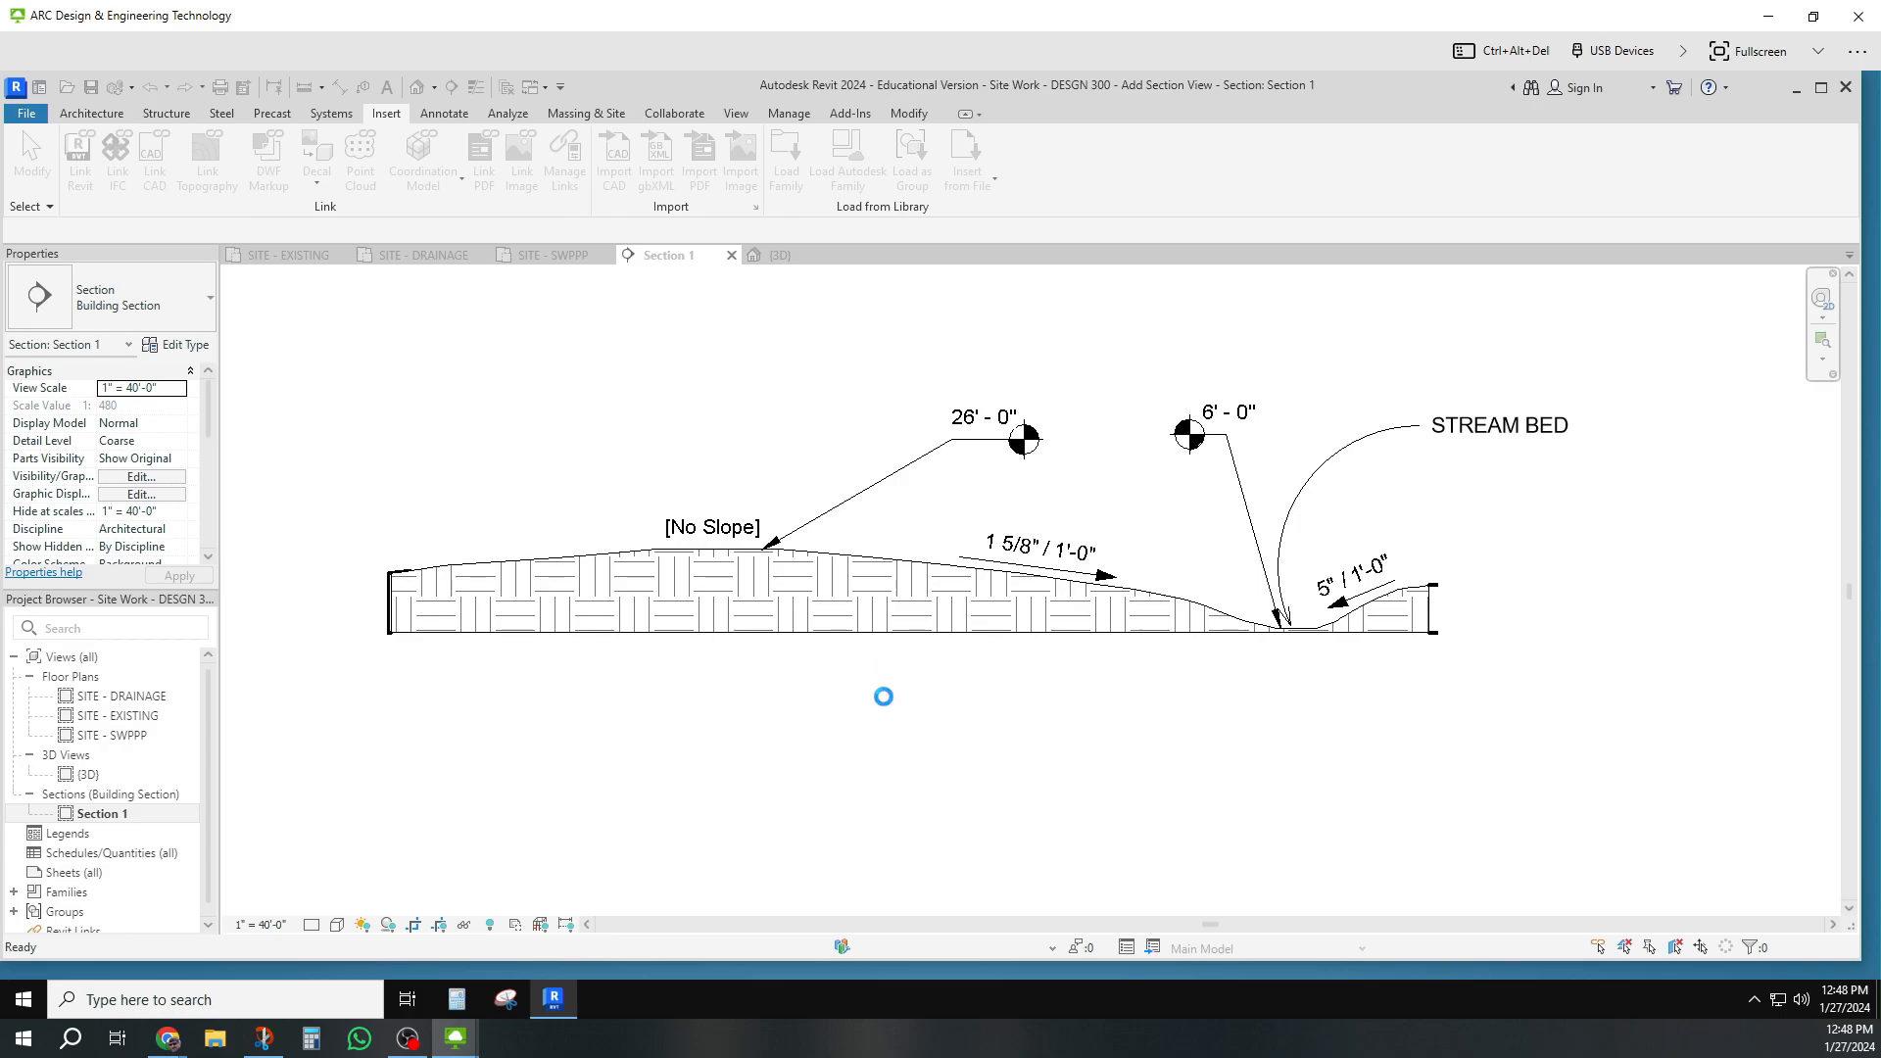